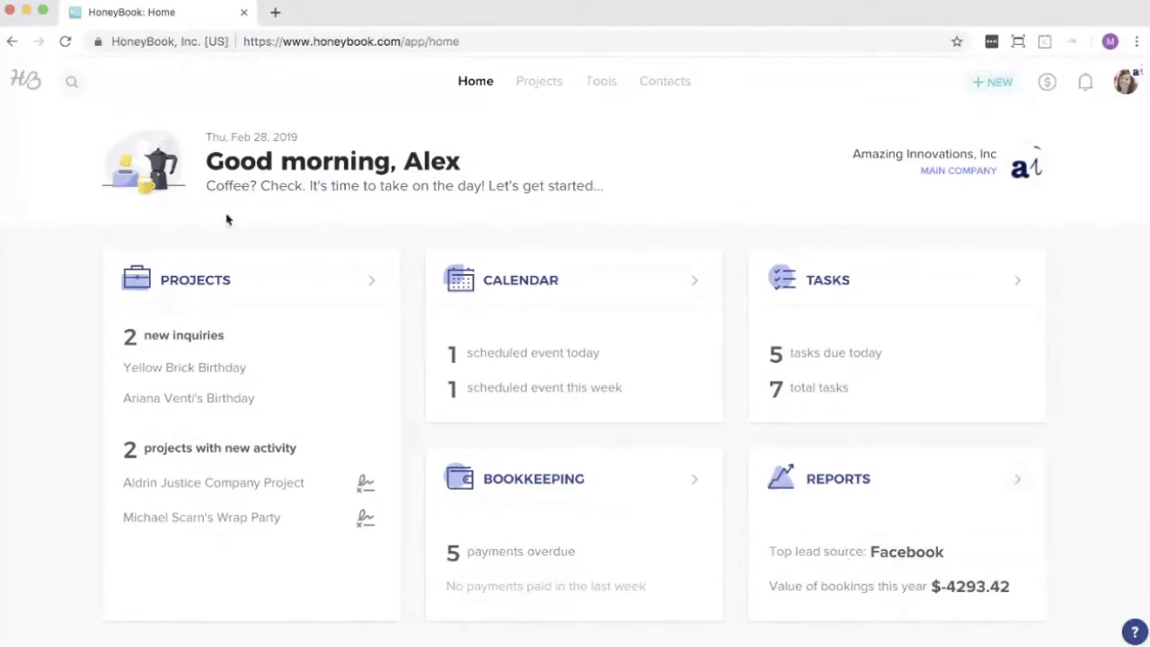
Step: Look at the global search suggestions and the account menu on the home dashboard
click(73, 83)
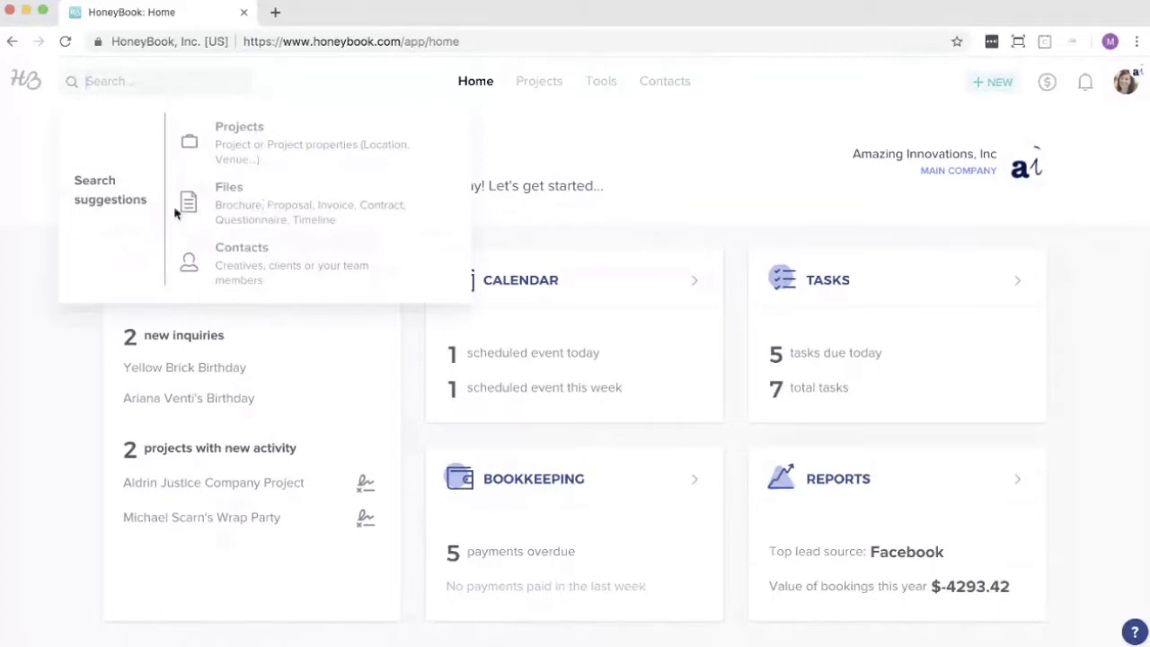
click(674, 199)
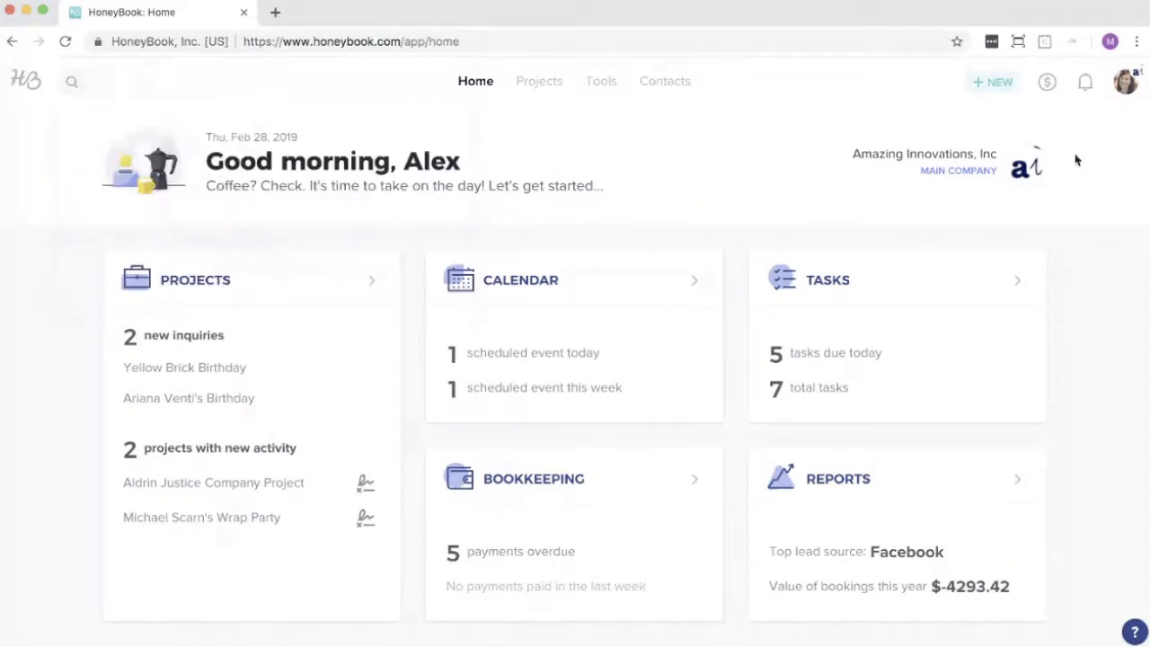
click(1124, 79)
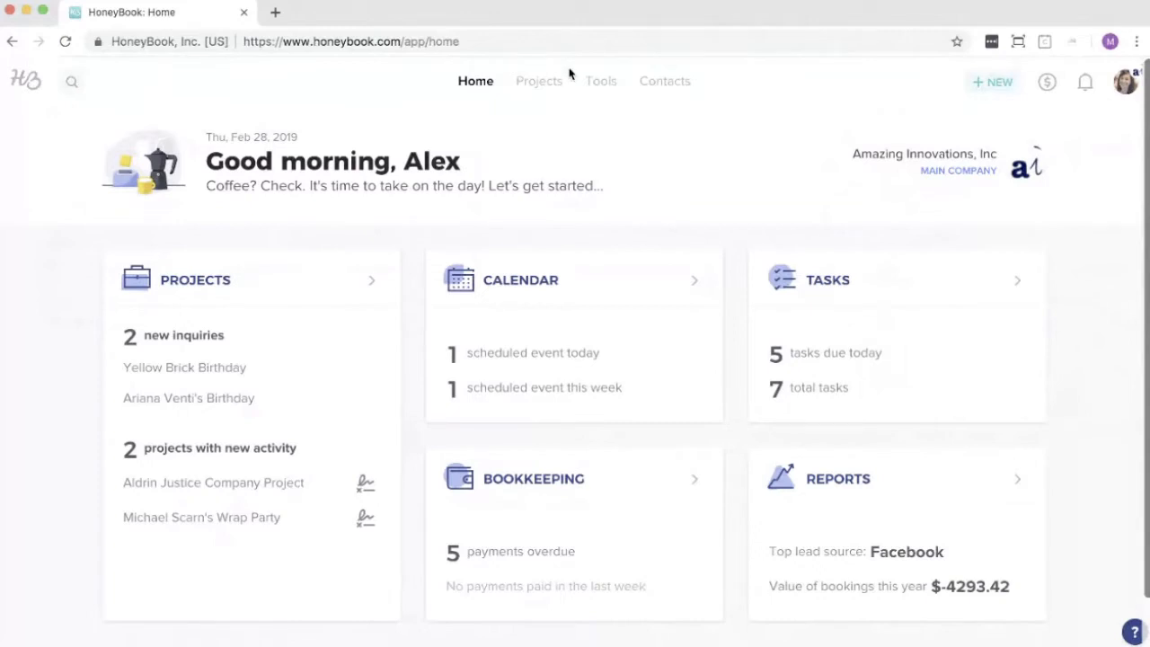
Step: Look through the Contacts, Home and Tools areas and open the Projects pipeline
click(666, 82)
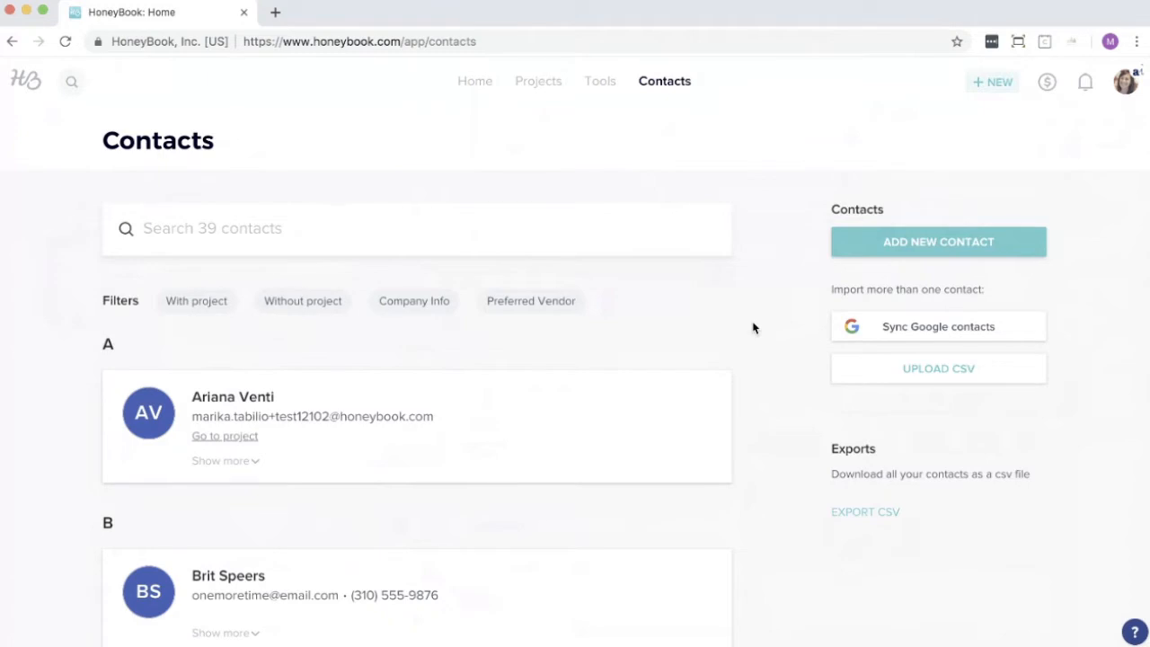
click(469, 83)
click(600, 82)
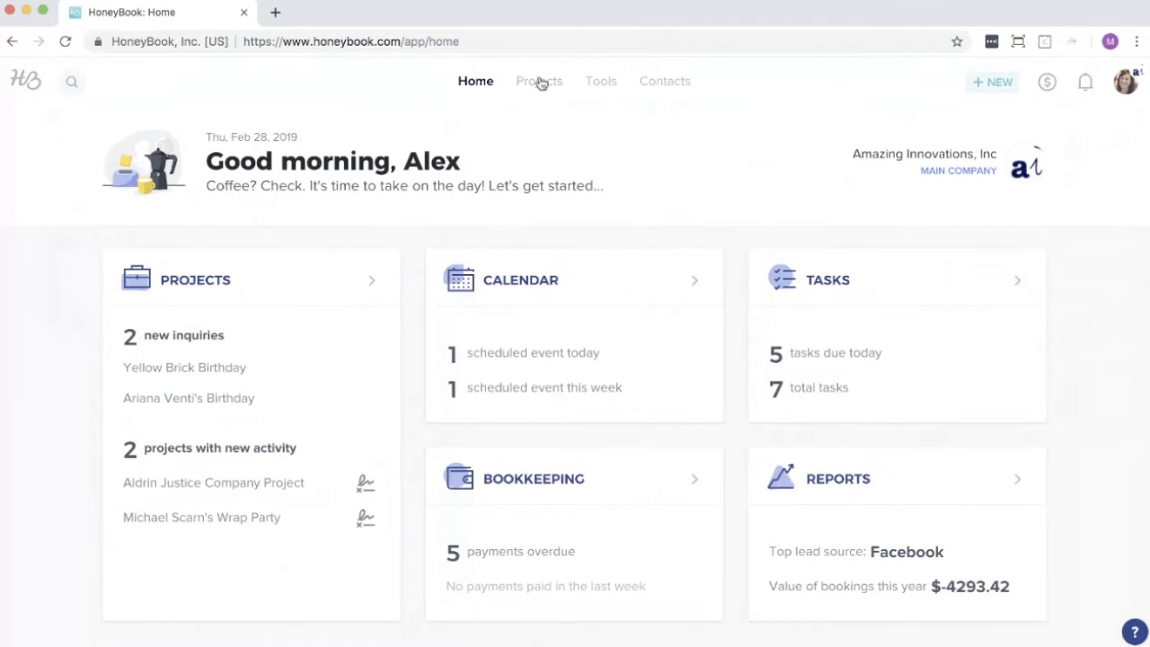
click(543, 82)
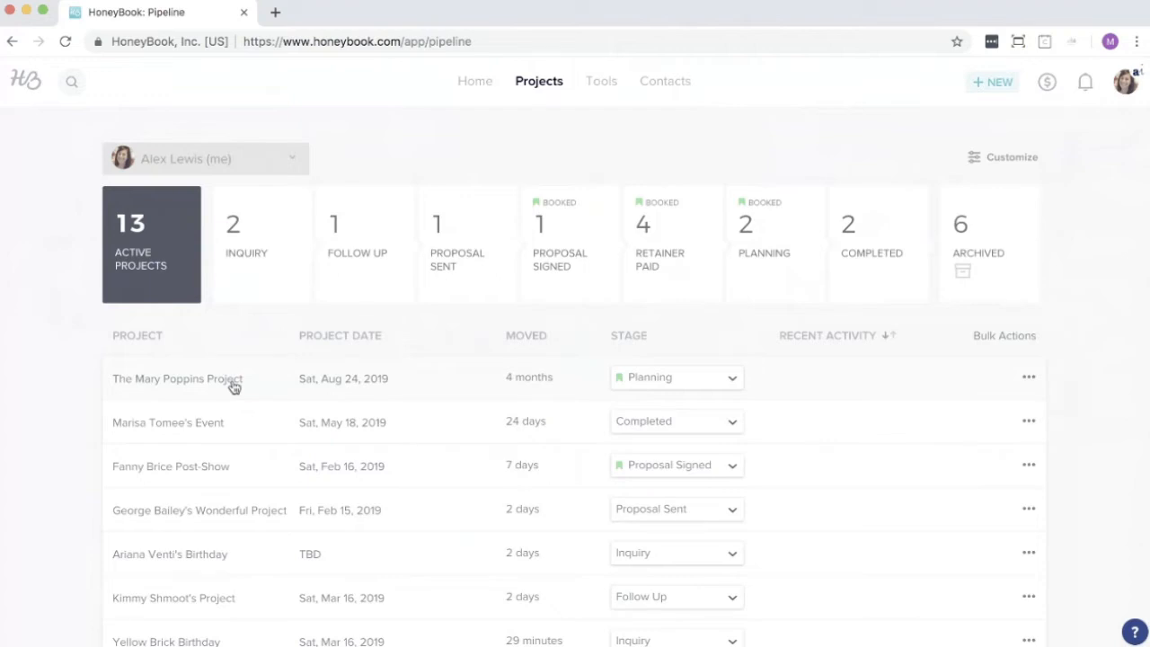
Step: Try bulk-selecting two active projects in the pipeline list, clear both selections and leave bulk actions
scroll(982, 193, down, 2)
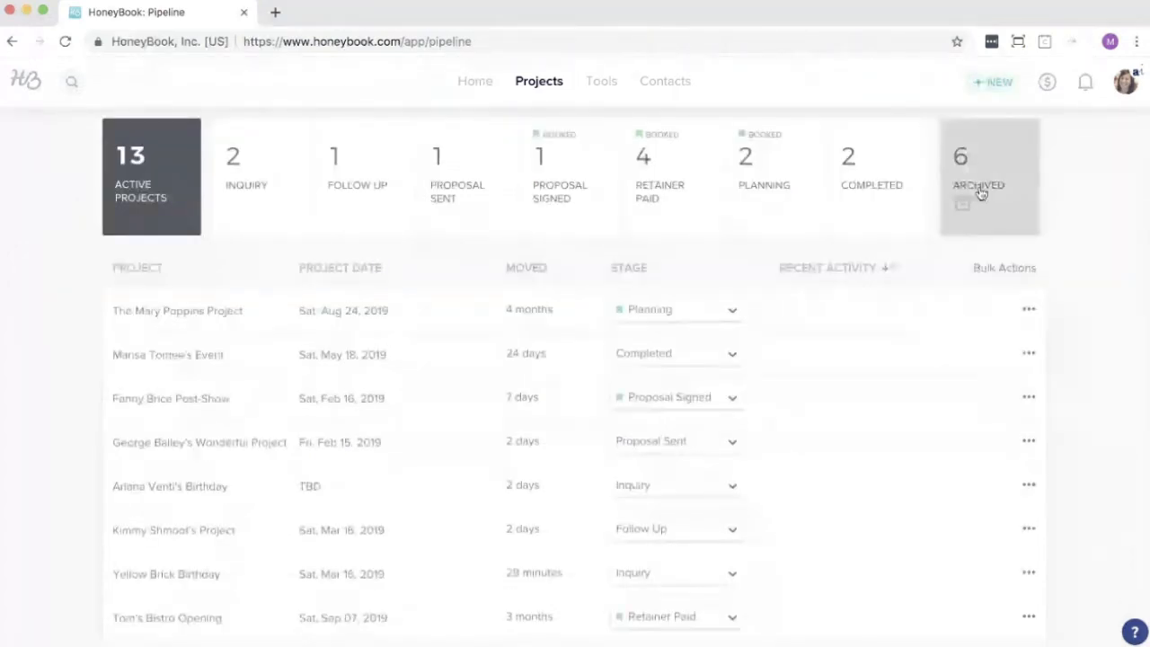
click(1005, 268)
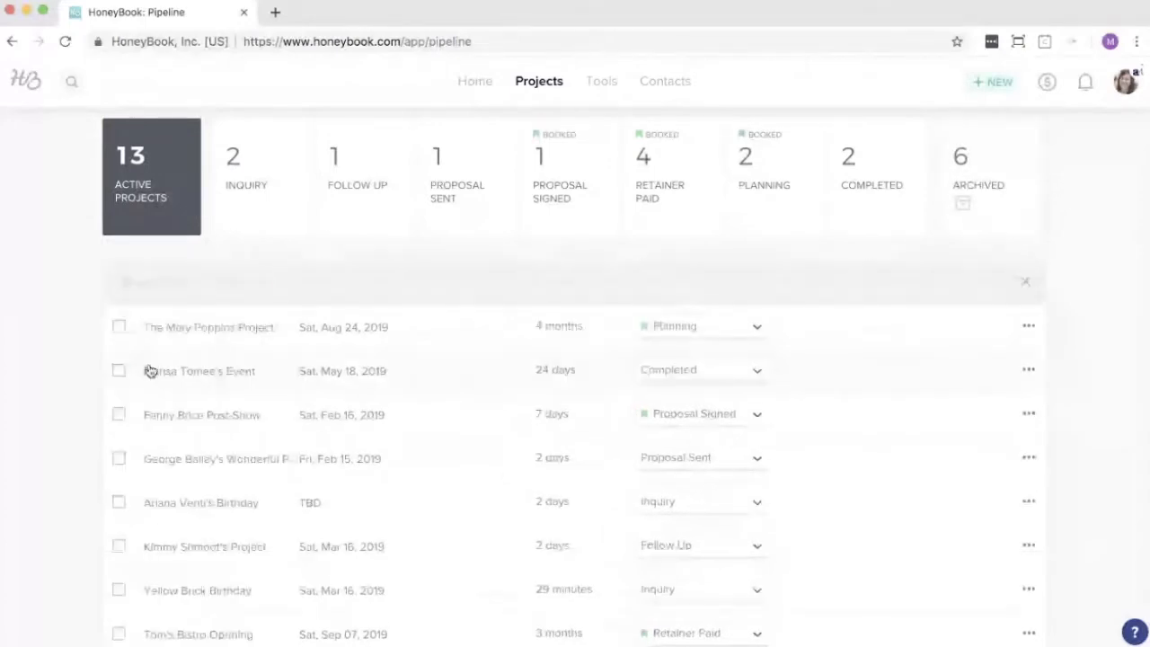
click(119, 370)
click(119, 414)
click(119, 371)
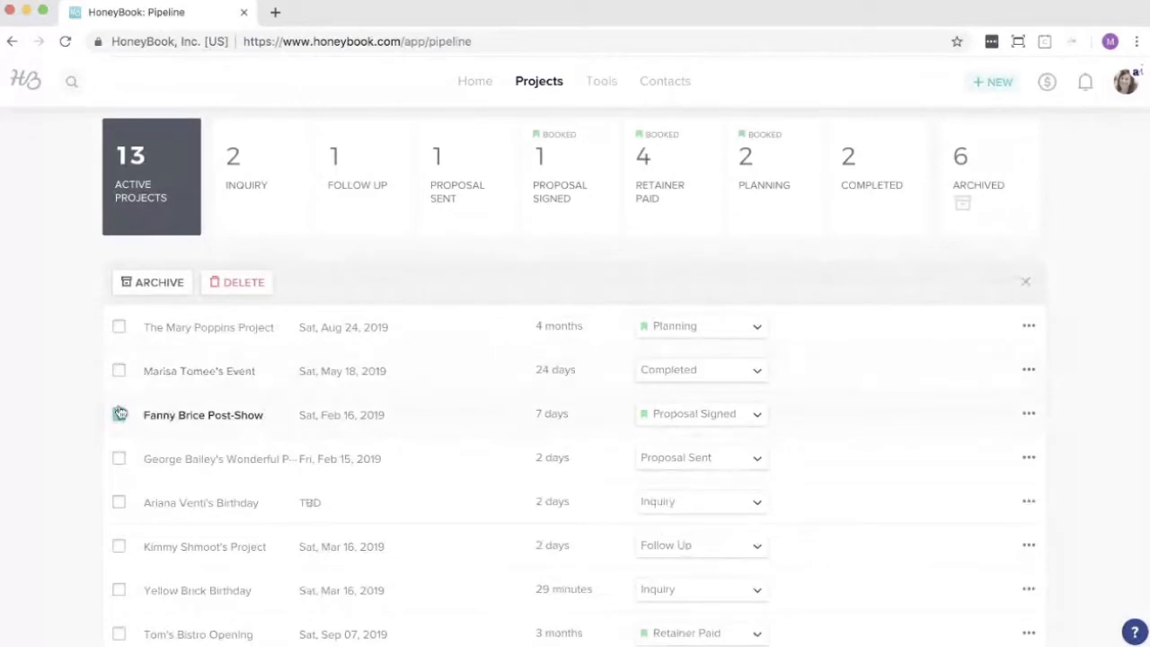
click(120, 413)
click(1024, 282)
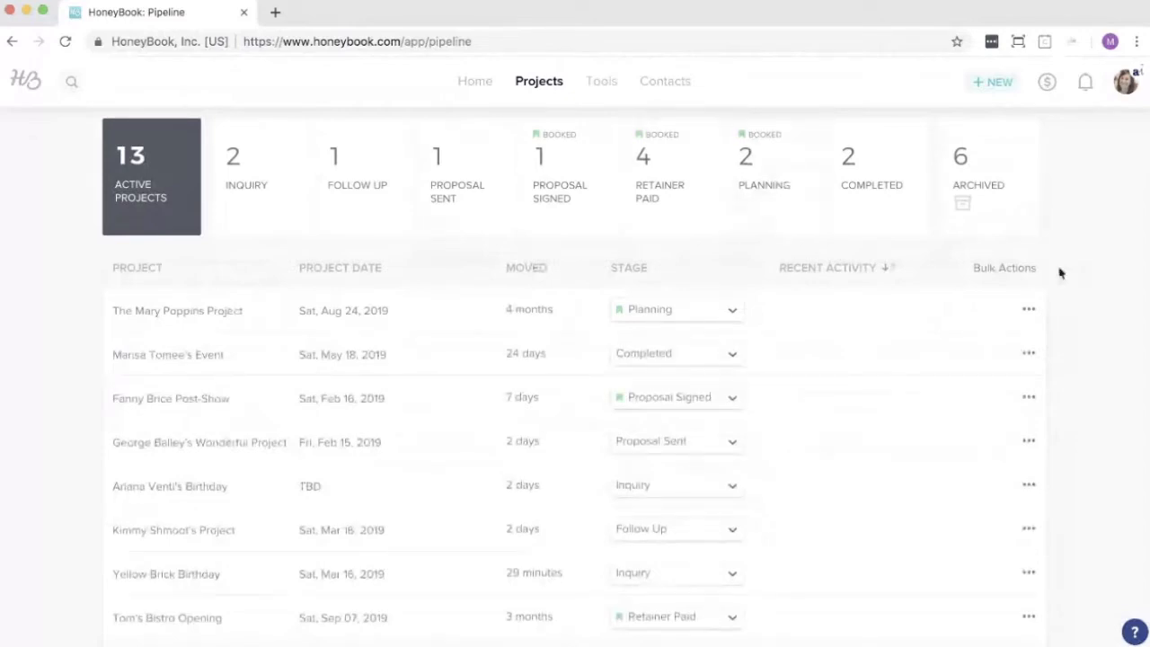
Step: Open the project pipeline customization and review the descriptions of the default stages from Inquiry to Proposal Signed
scroll(470, 282, up, 2)
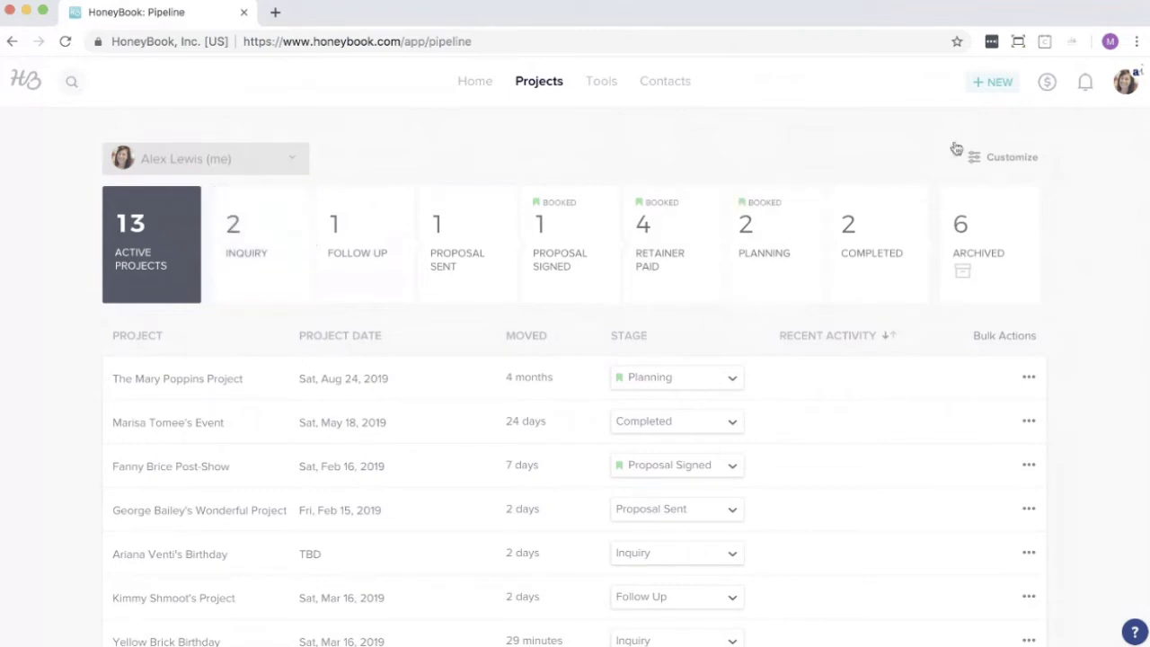
click(1018, 160)
mouse_move(282, 296)
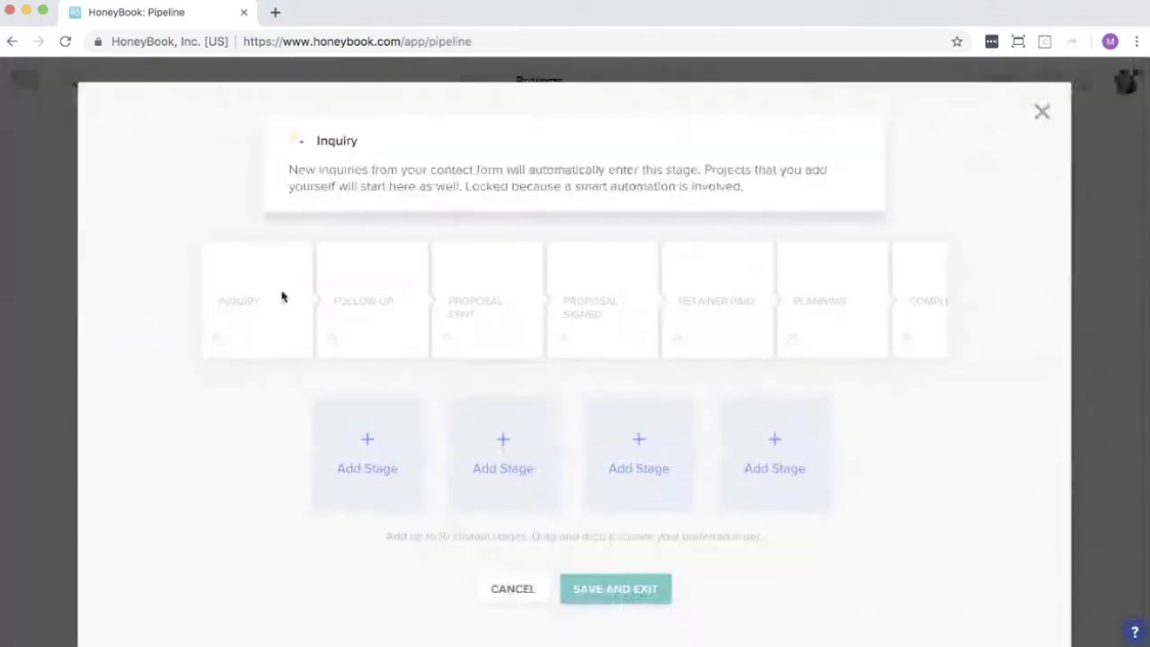
scroll(282, 297, right, 2)
scroll(283, 296, left, 2)
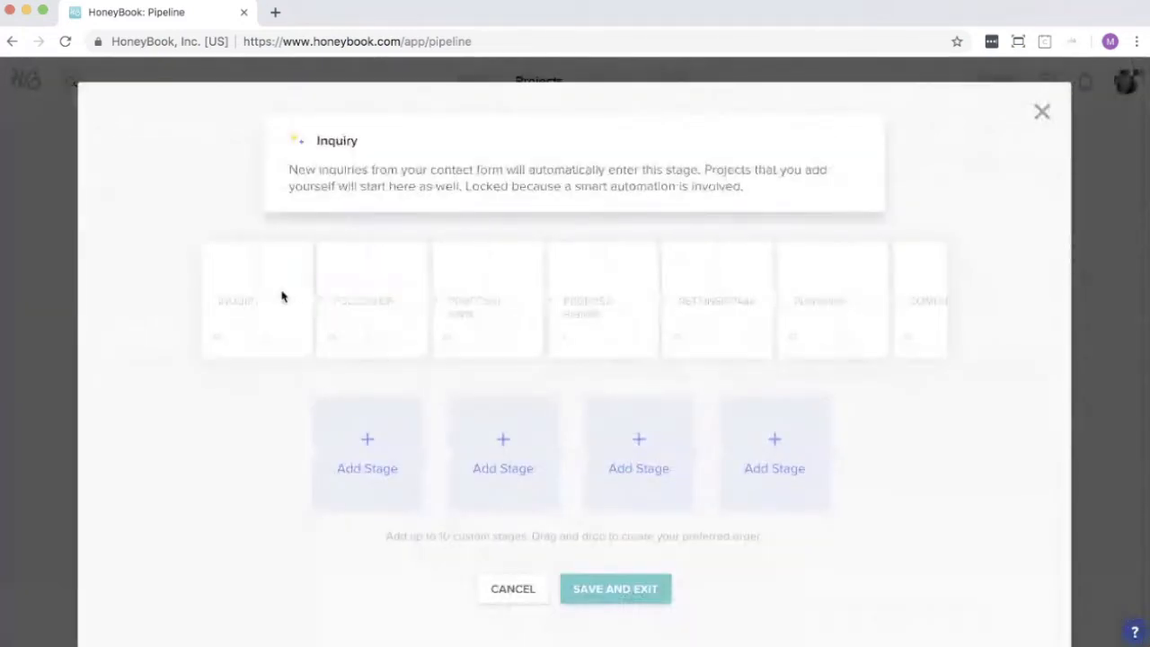
mouse_move(396, 314)
mouse_move(501, 305)
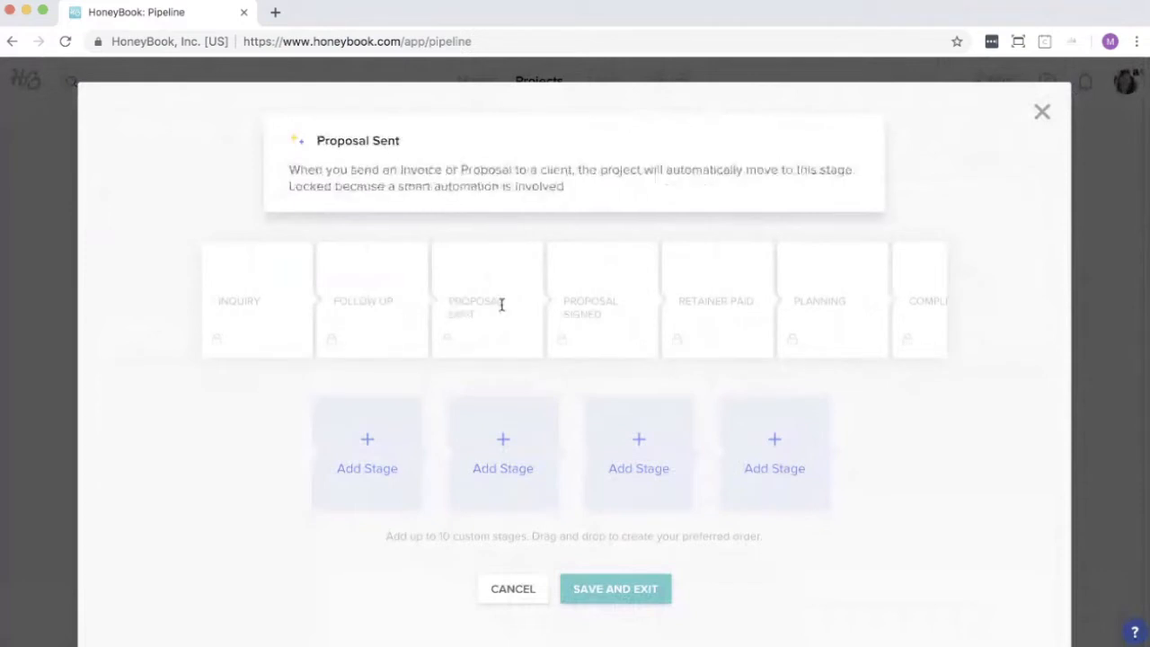
mouse_move(594, 305)
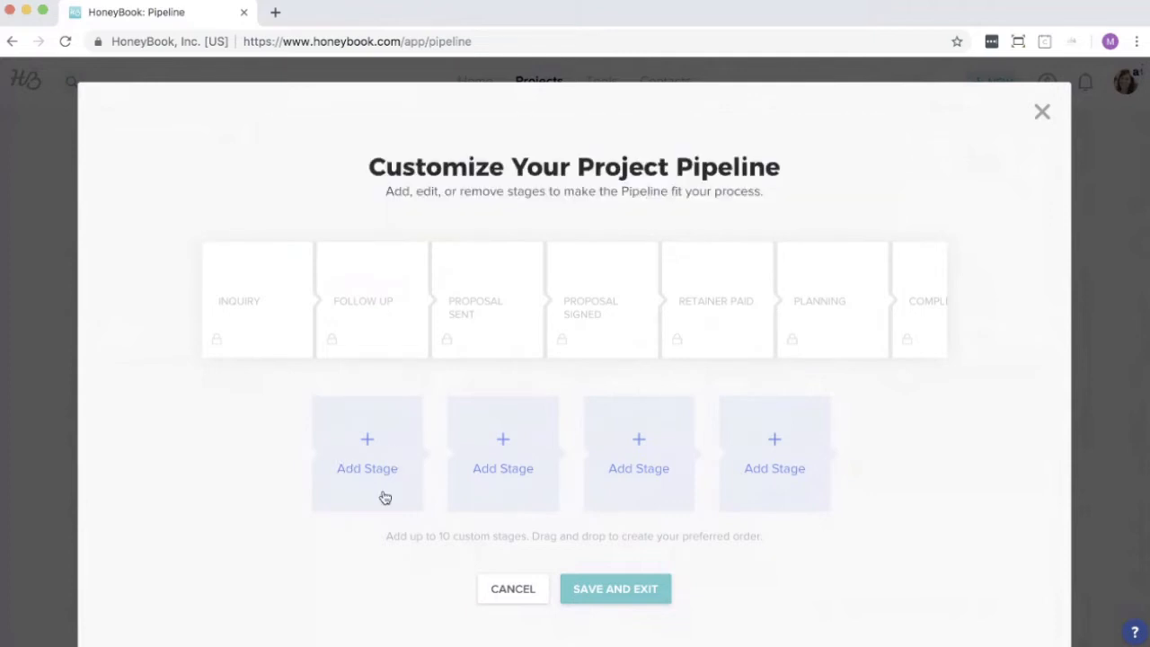
Step: Add a custom pipeline stage named MEETING between Follow Up and Proposal Sent, and save the pipeline
click(381, 451)
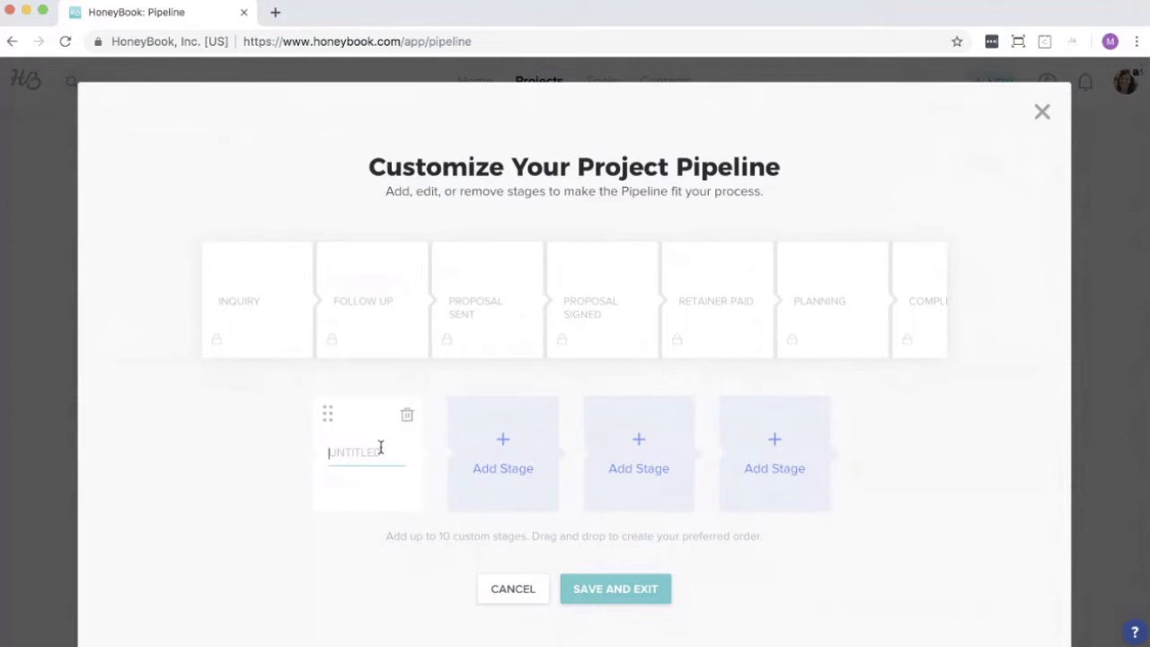
text(MEETING)
drag(330, 410, 458, 266)
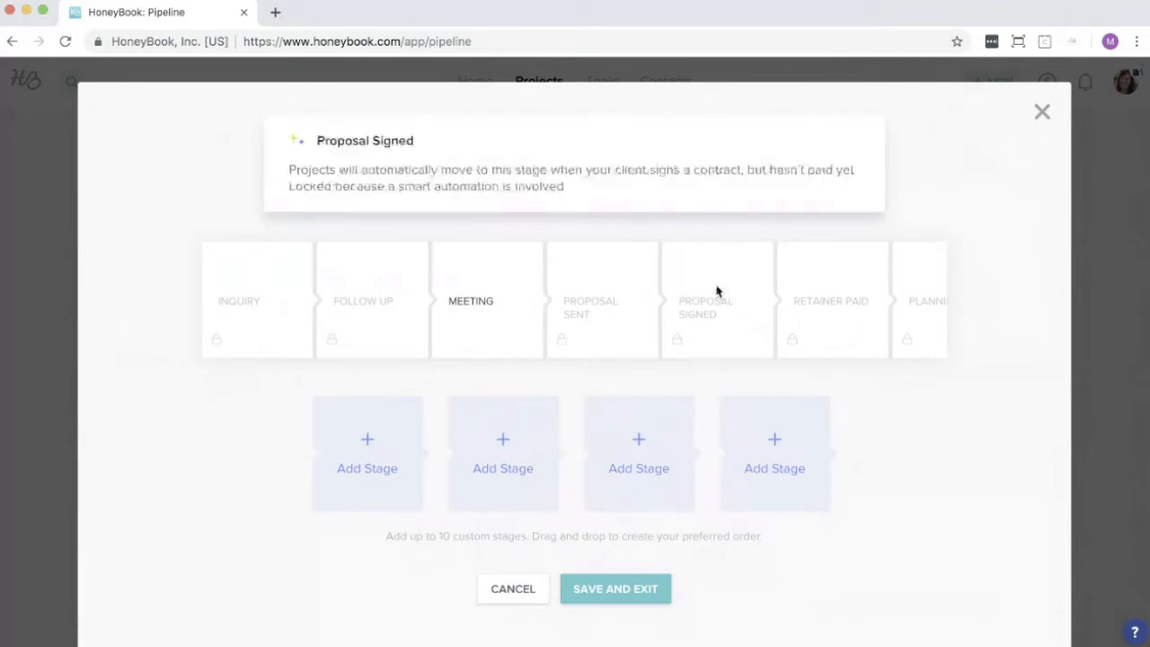
click(650, 590)
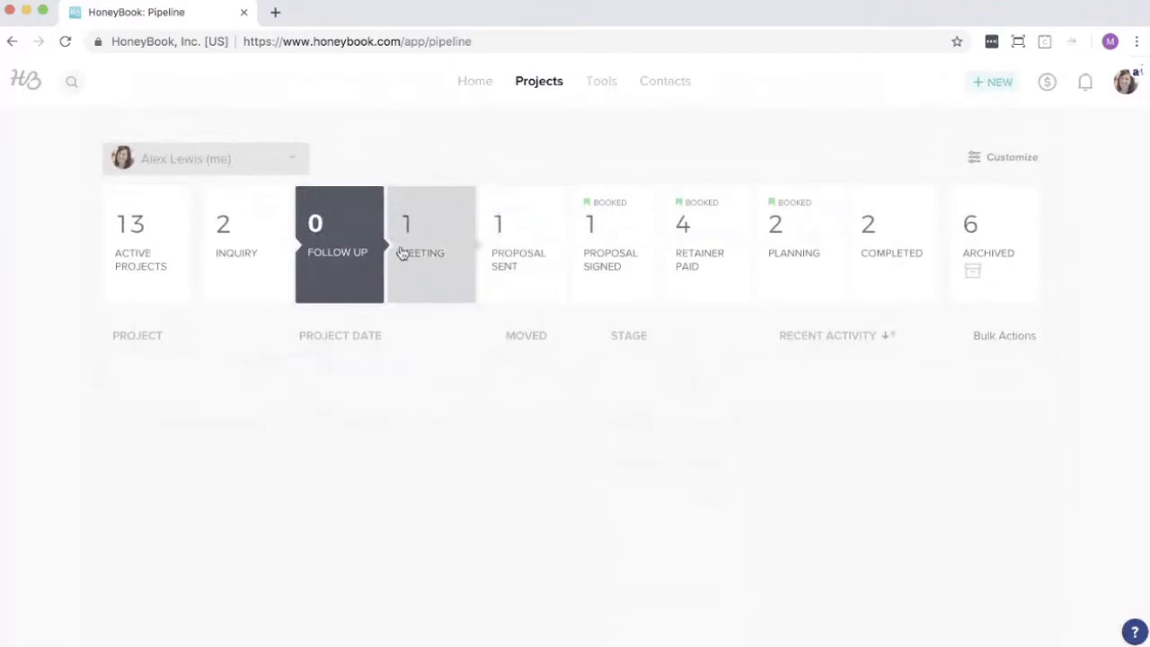
Step: Show only the Inquiry stage projects and view the first project's stage choices and additional actions
click(280, 249)
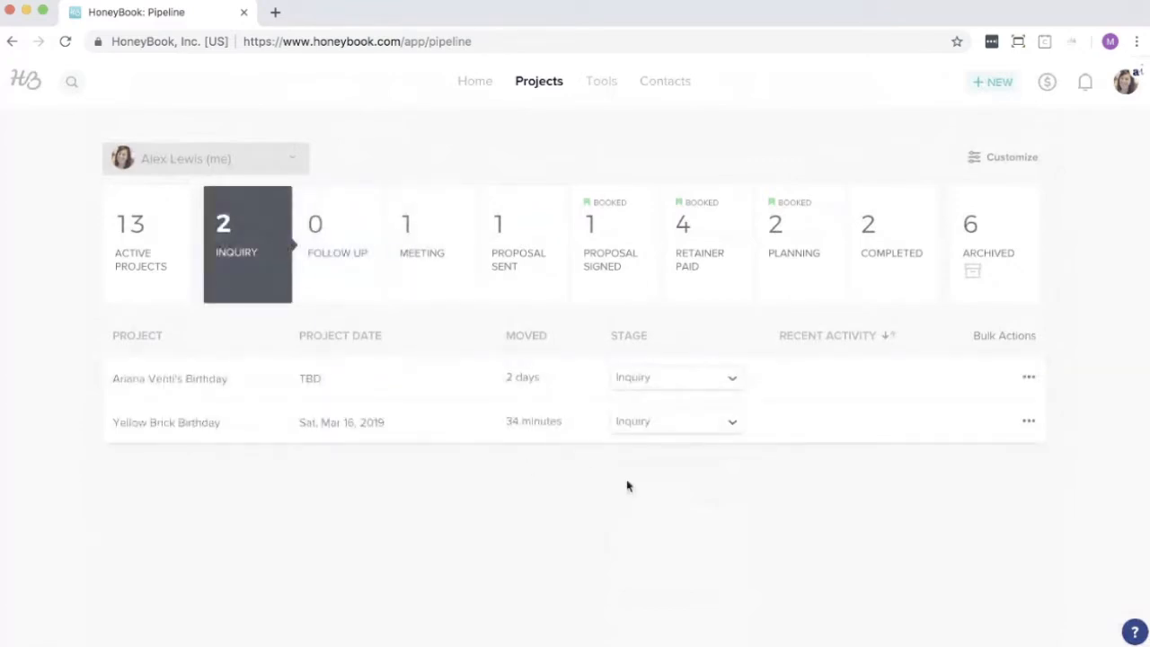
click(722, 384)
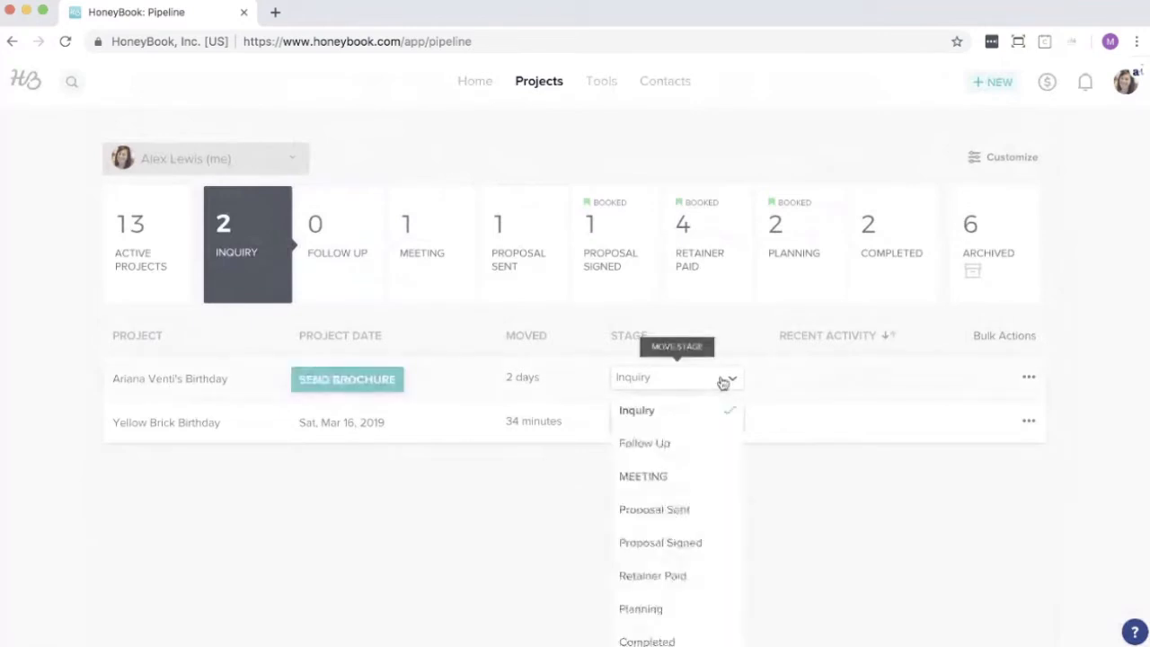
click(969, 540)
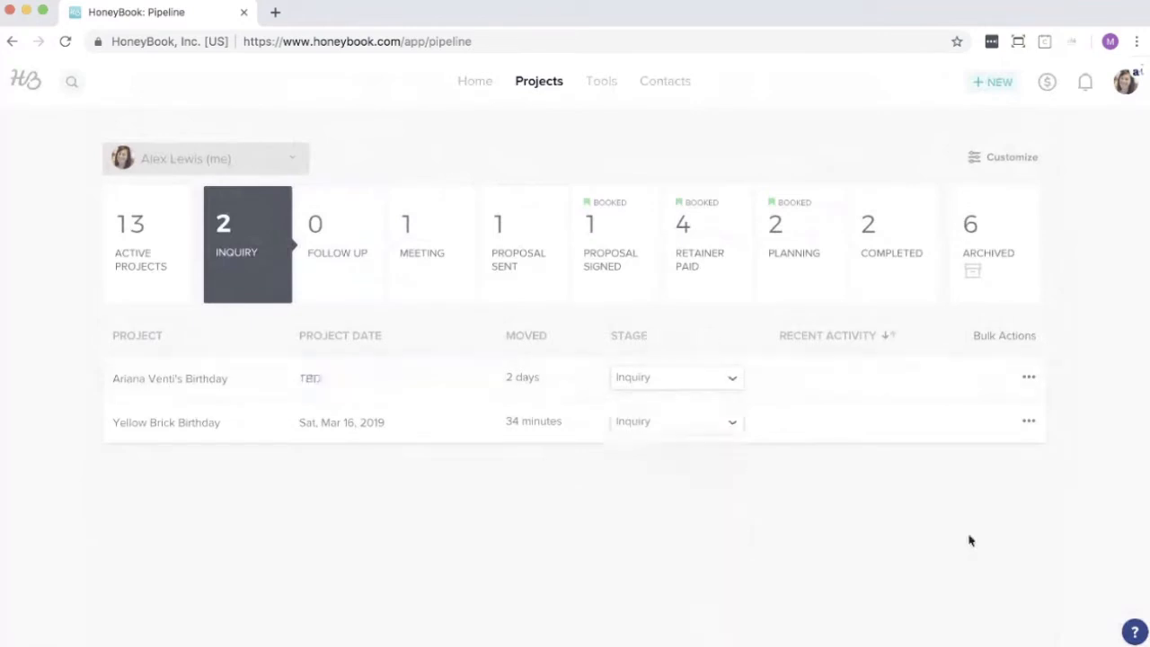
click(1028, 380)
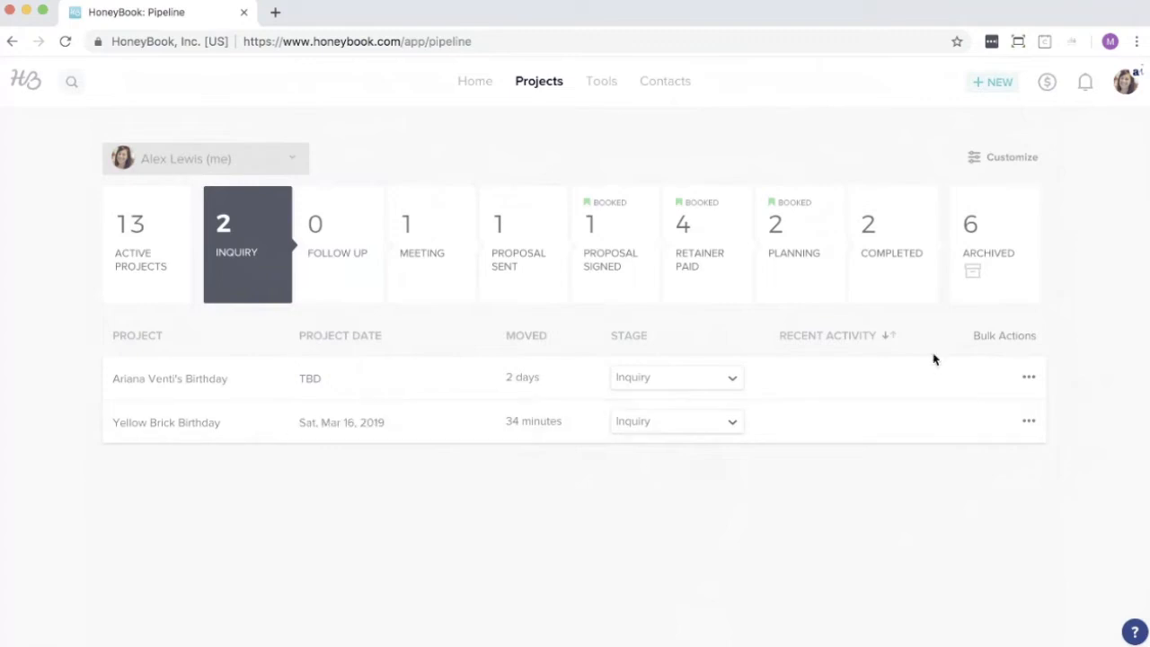
Step: Start a new project with its additional details expanded and title it "Pawnoo Commons Project"
click(995, 84)
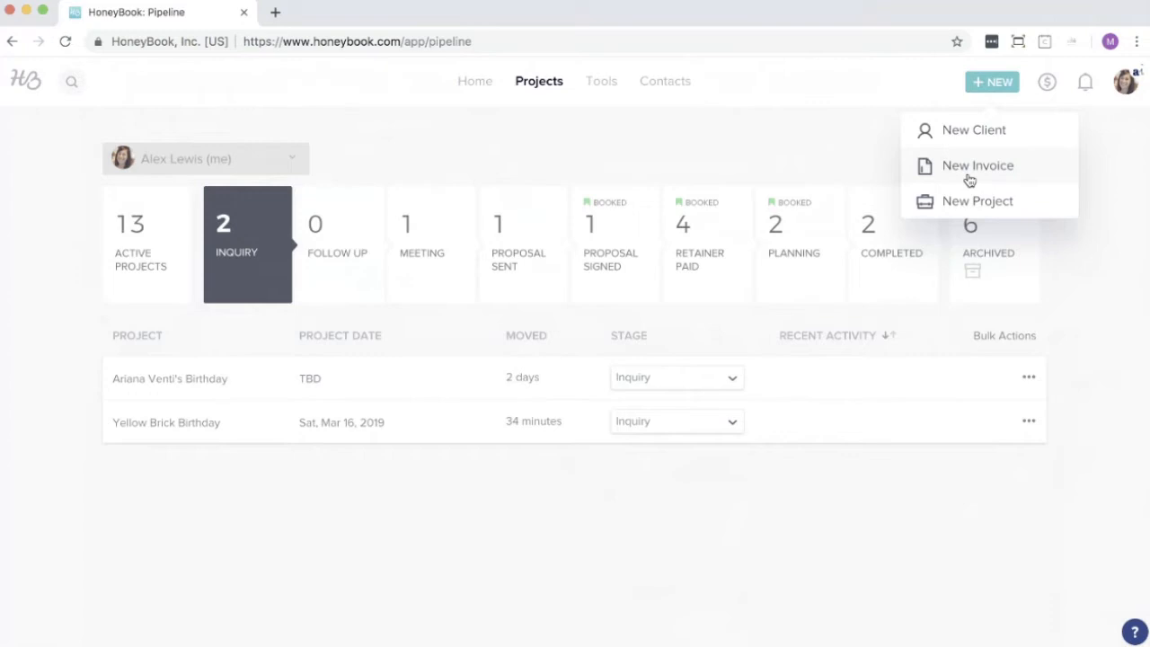
click(1017, 205)
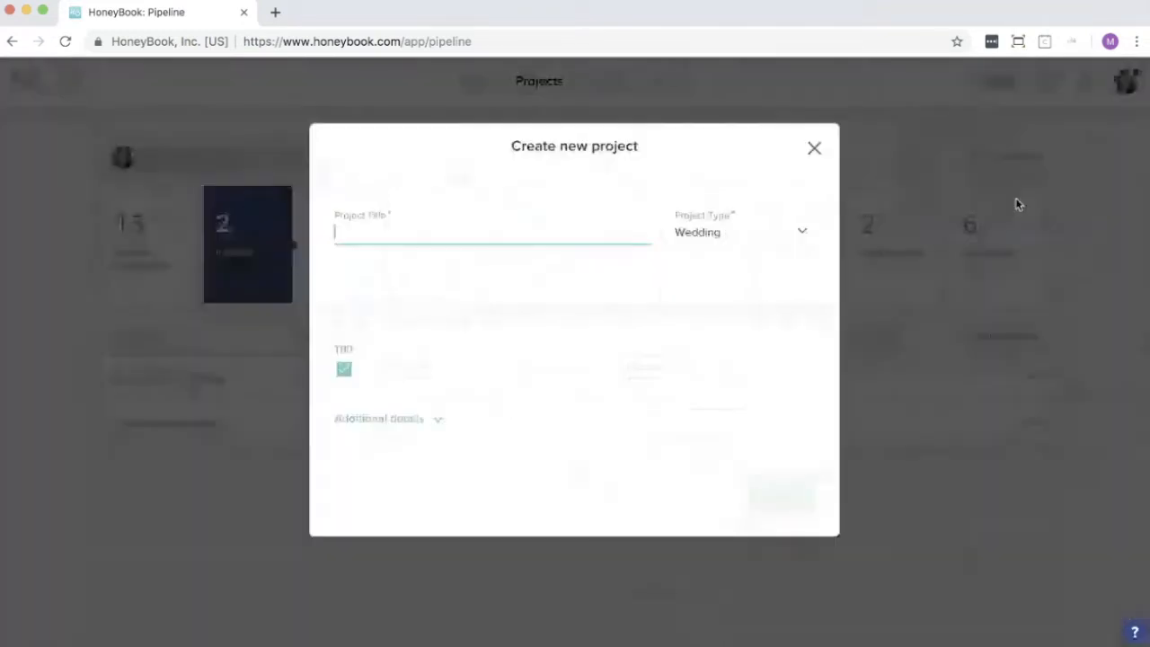
click(392, 428)
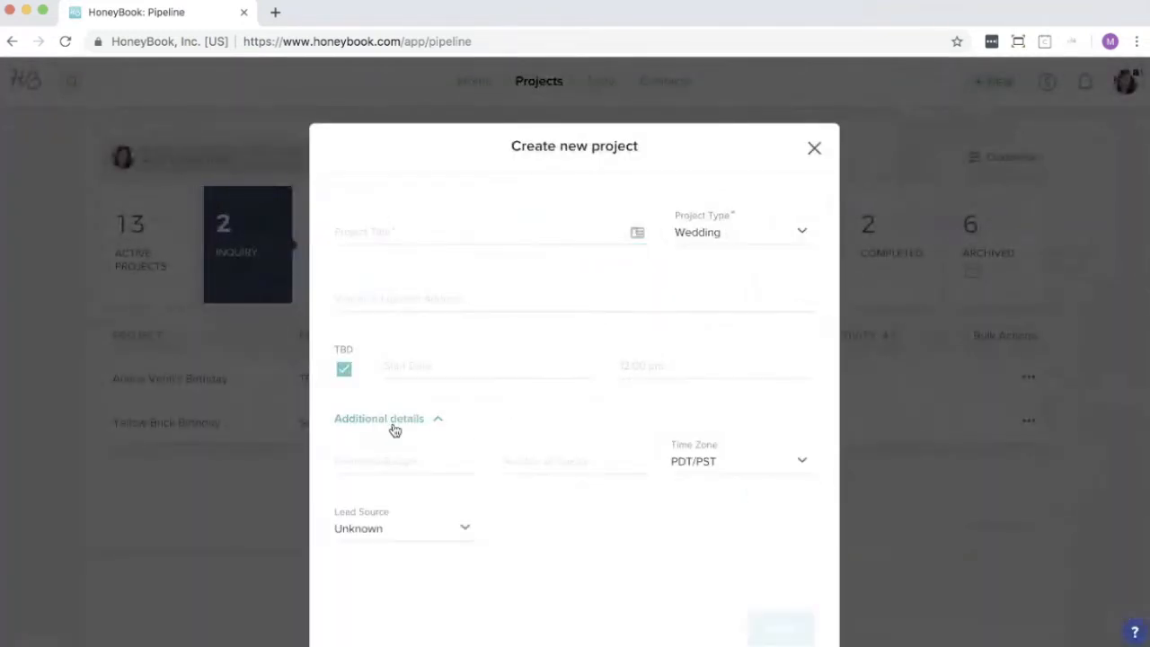
scroll(536, 539, down, 1)
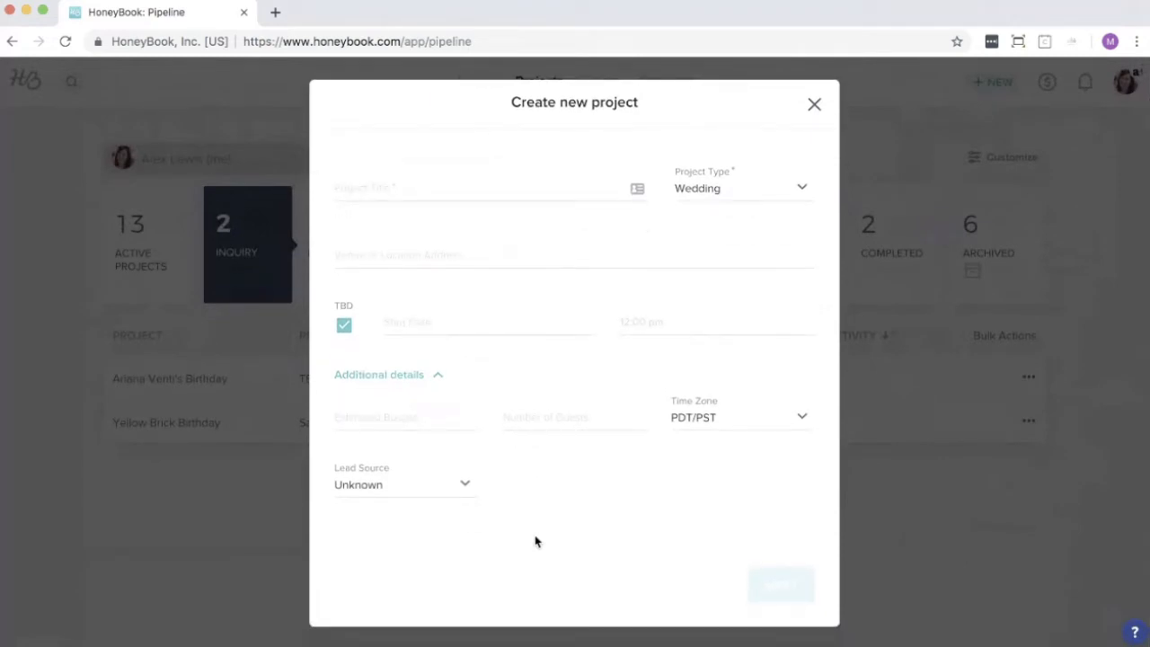
click(377, 191)
text(Pawnee Commons E)
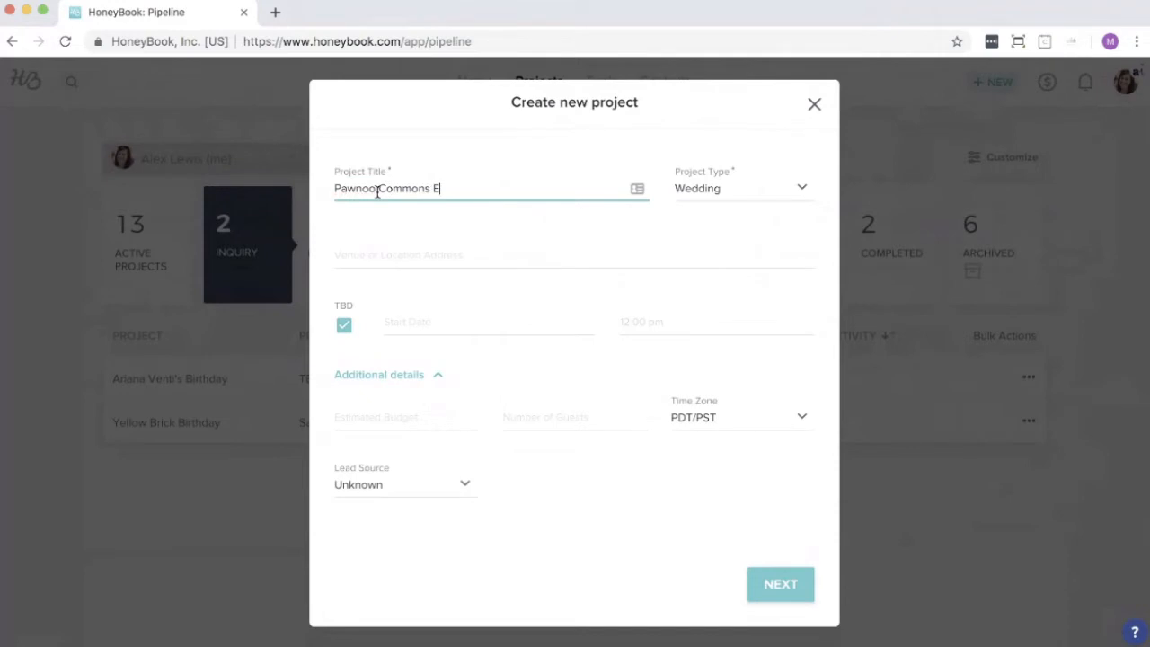
text( Project)
click(583, 260)
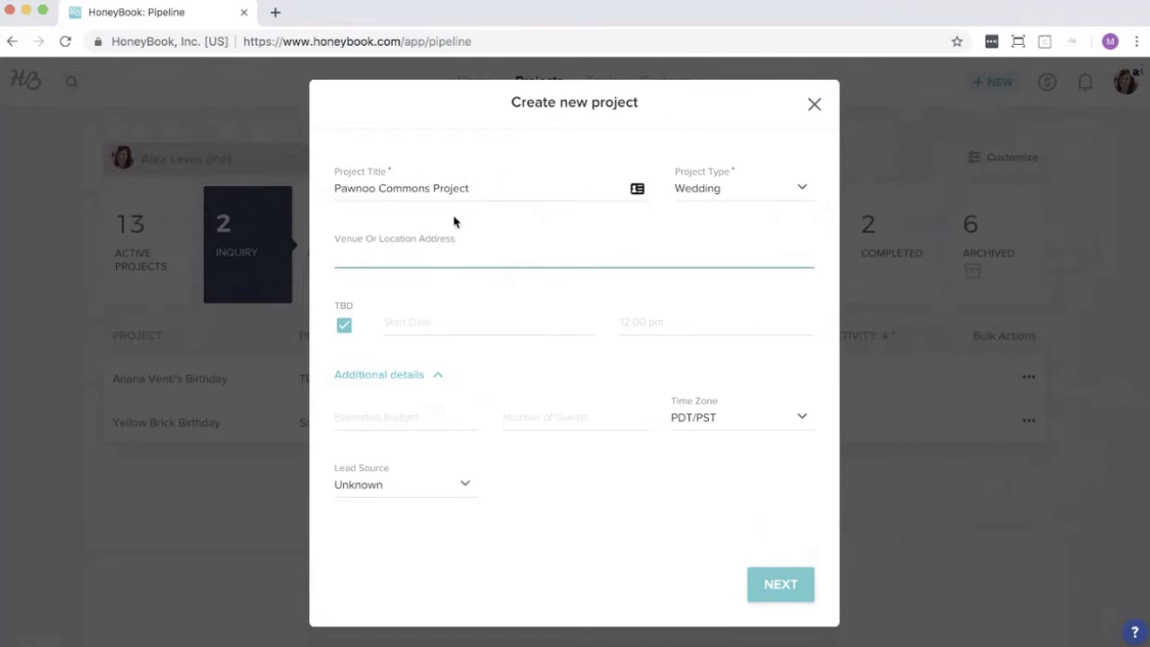
Step: Set the new project's type to Corporate Event and its venue or location to "Pawnoo, IN"
click(805, 192)
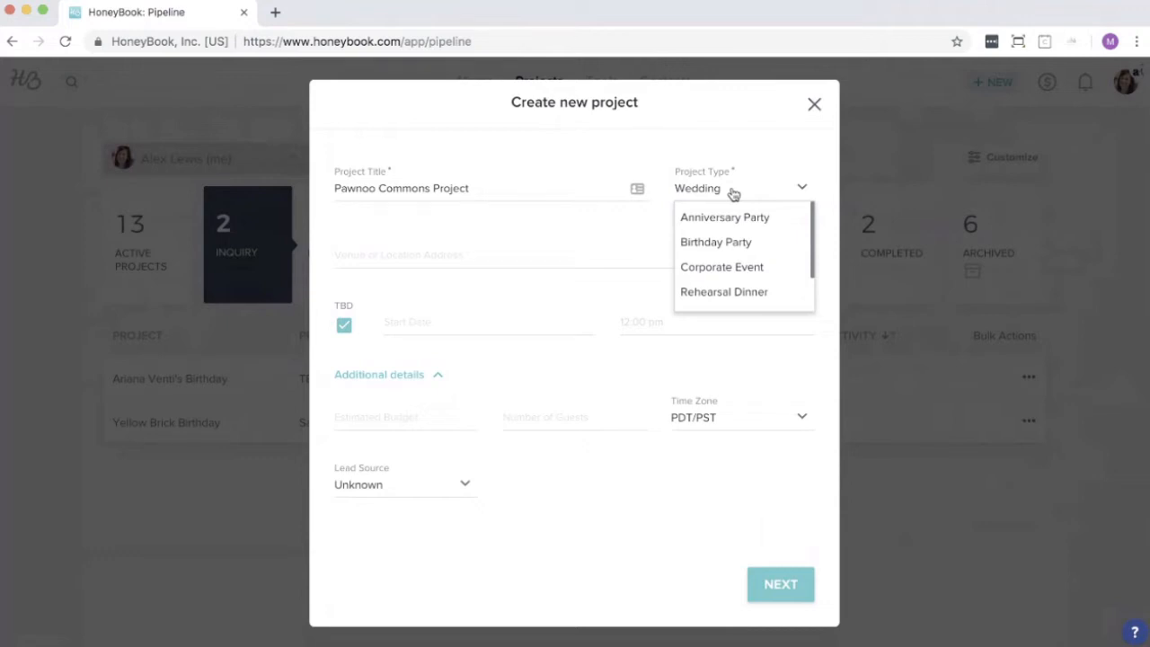
click(741, 269)
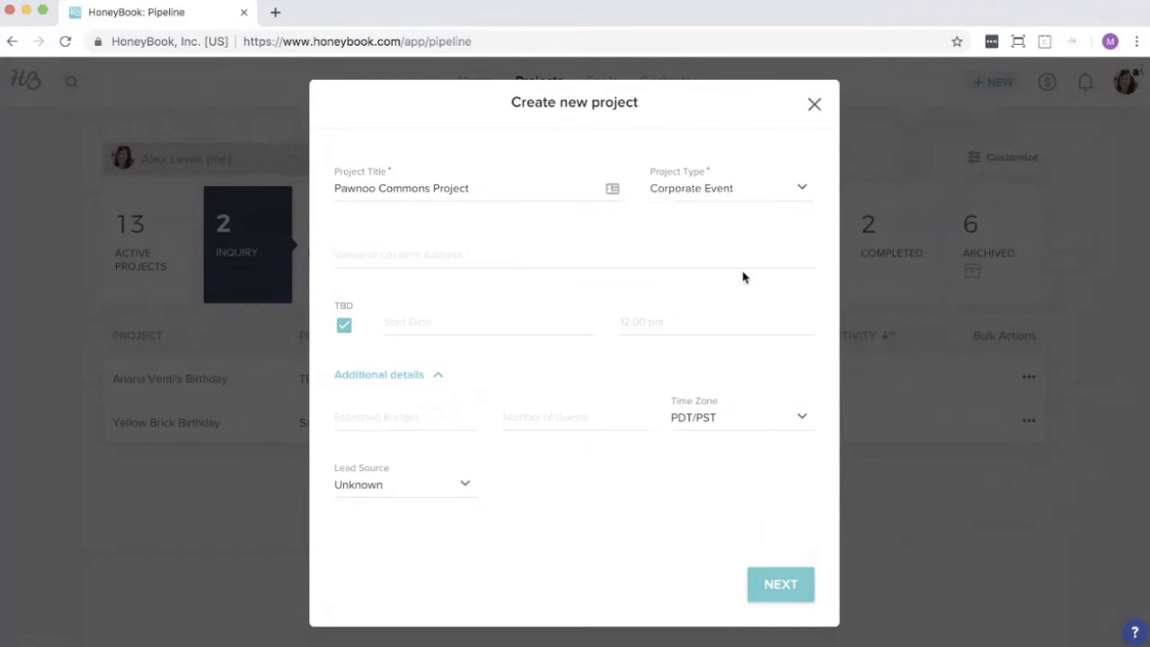
click(461, 245)
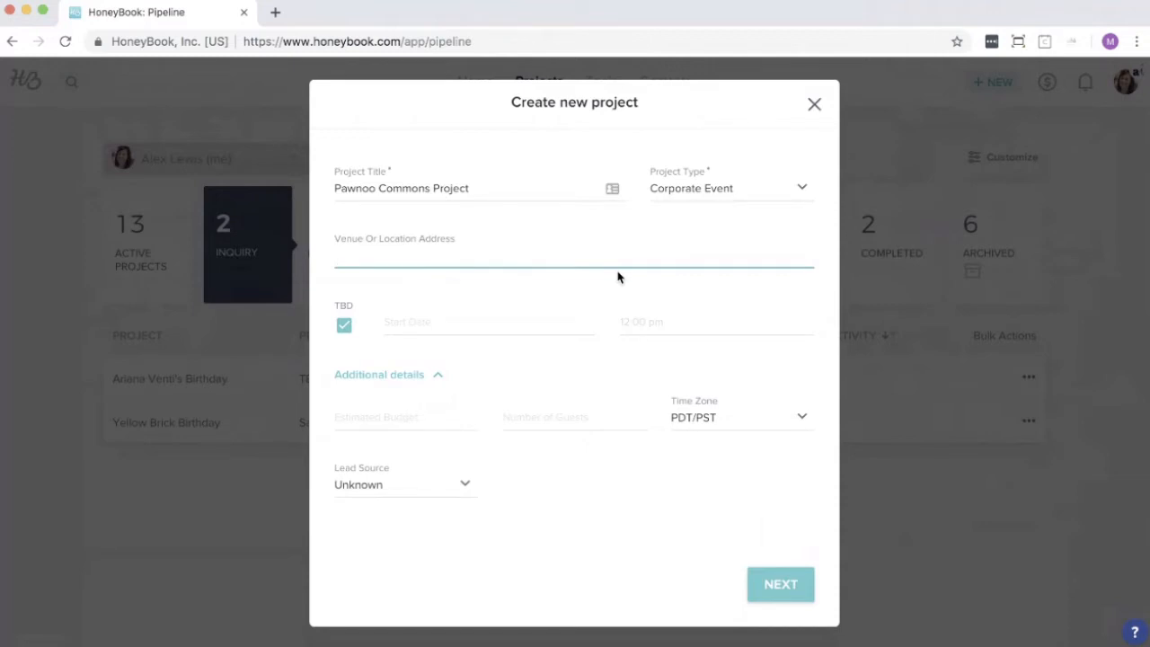
text(Pawnoo, IN)
Step: Set the new project's start date to May 18, 2019
click(455, 329)
click(537, 349)
click(538, 349)
click(537, 349)
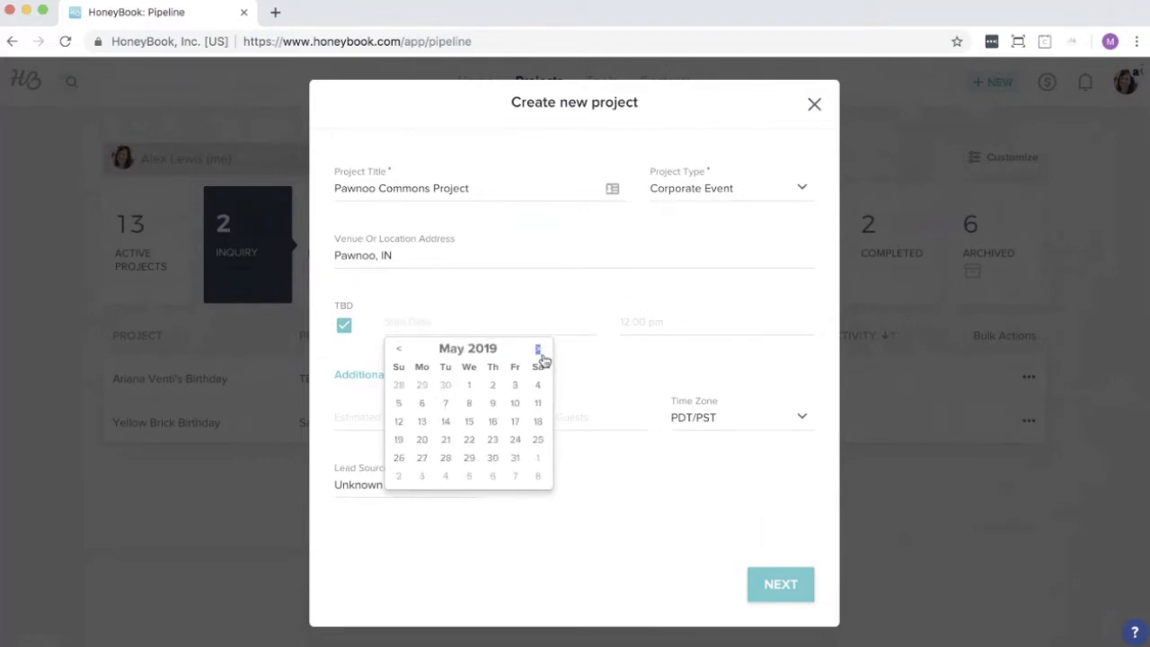
click(538, 421)
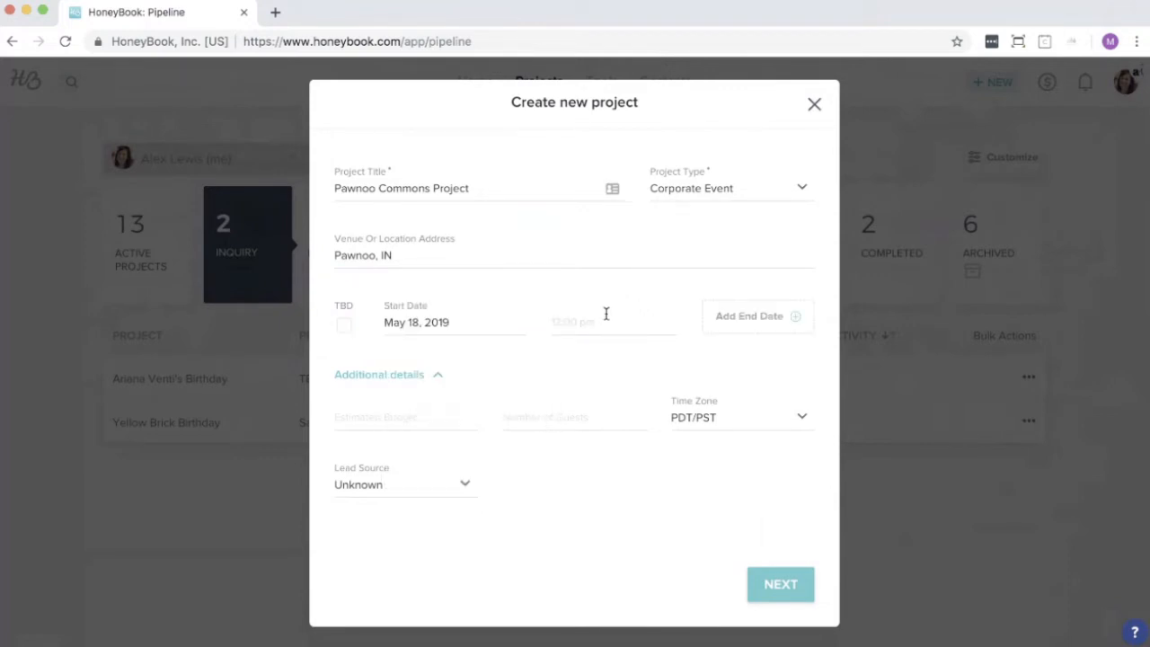
Step: Set the new project's lead source to Yelp and create the project
click(372, 418)
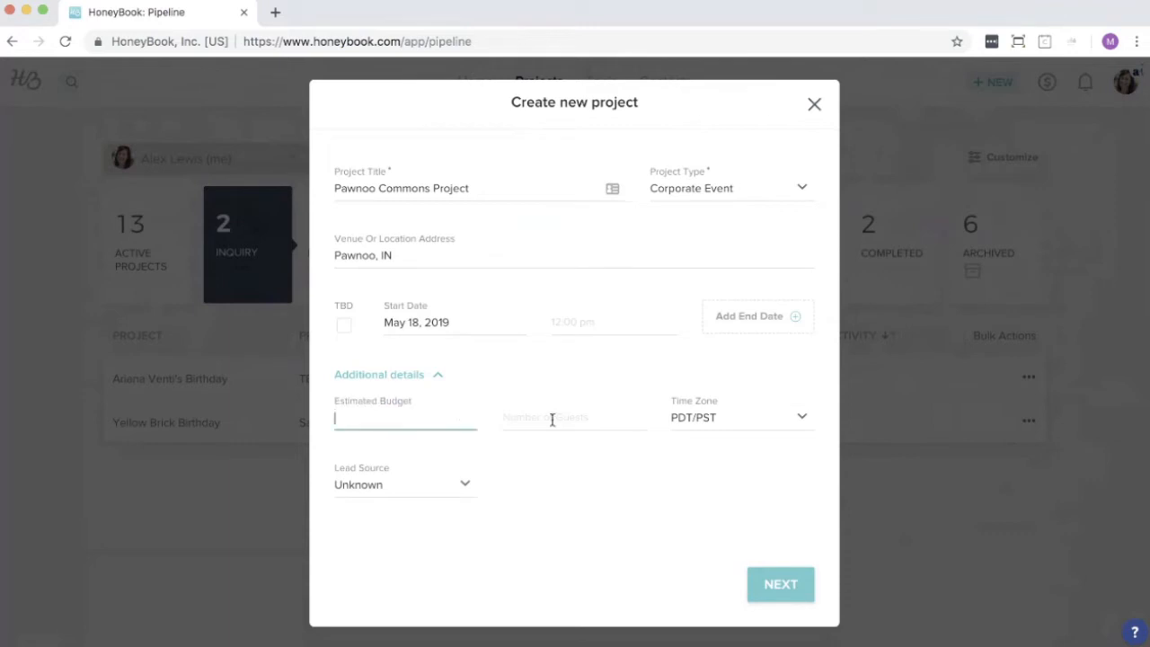
click(552, 419)
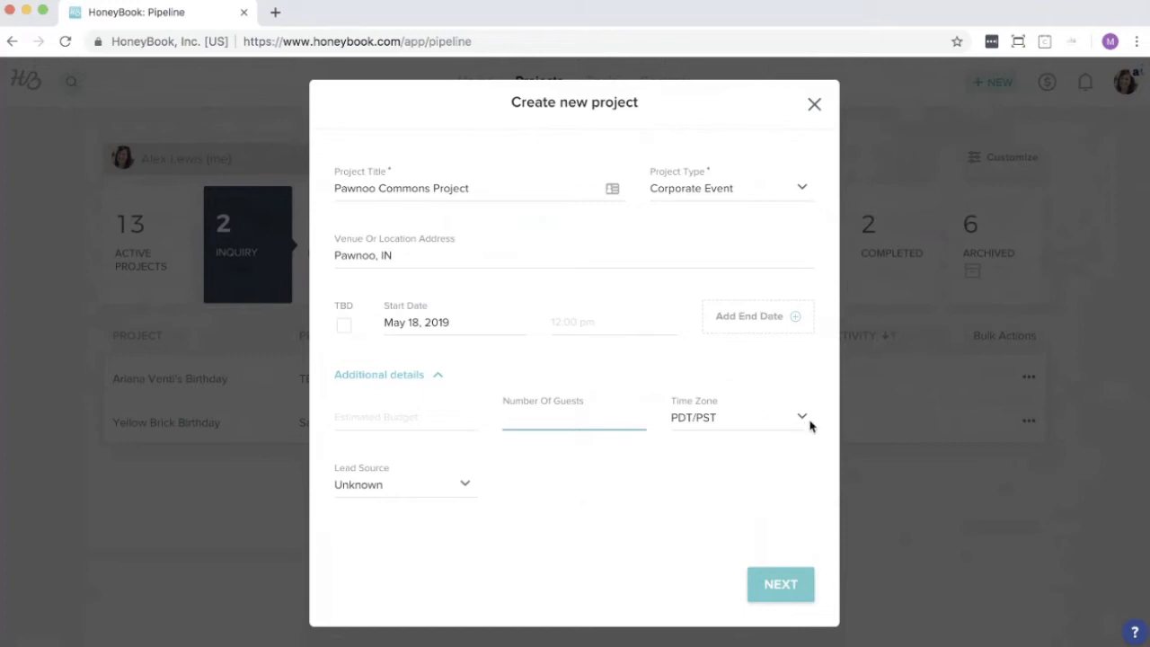
click(406, 489)
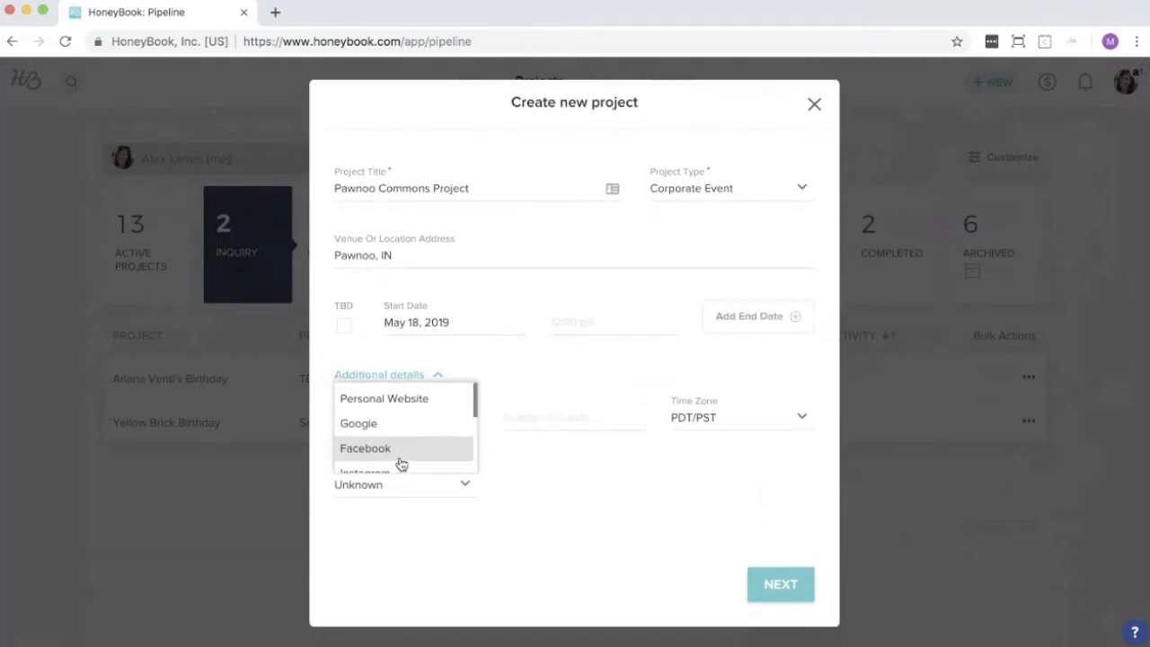
scroll(398, 441, down, 2)
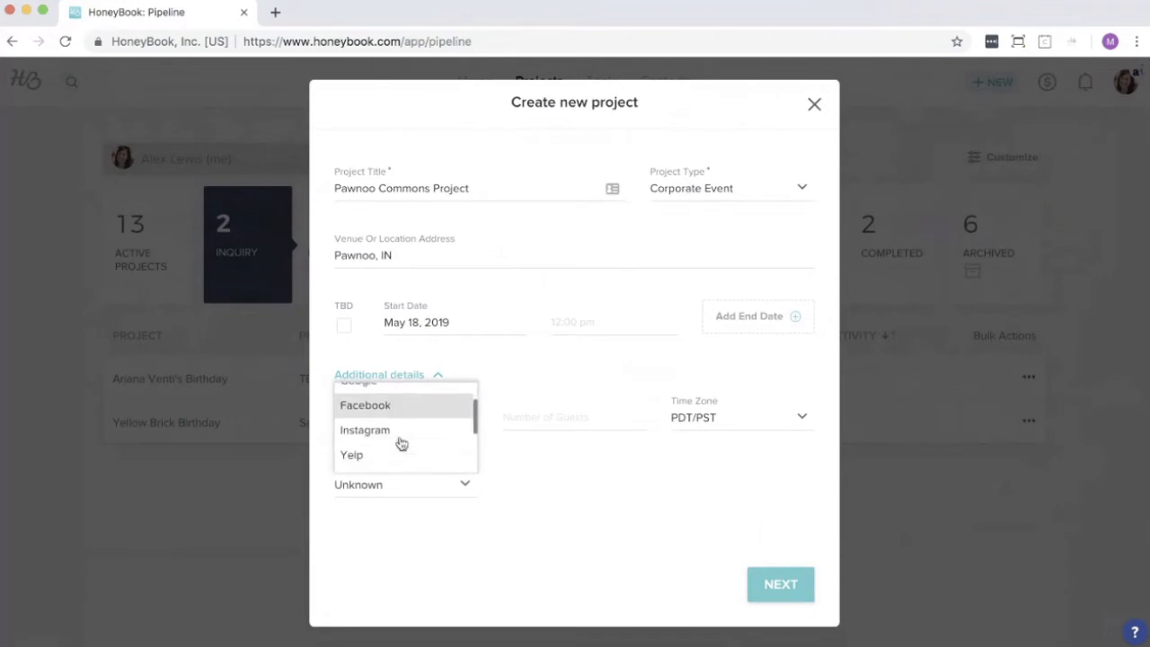
click(371, 427)
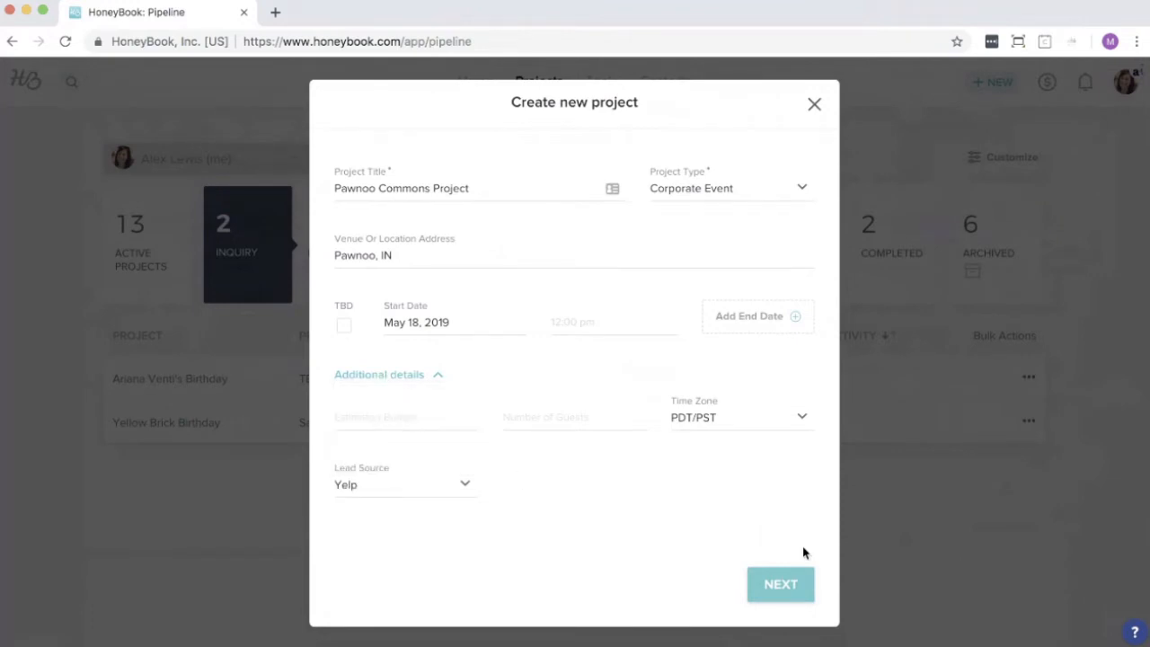
click(781, 585)
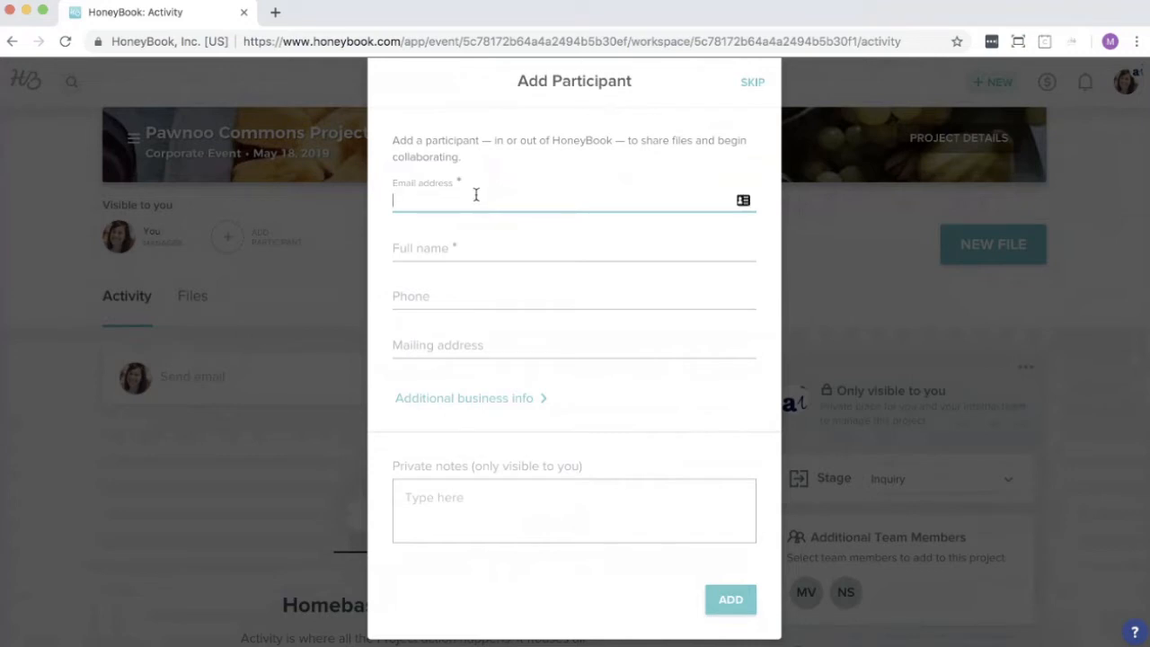
Step: Add the client to the project as a participant, filling in the e-mail address and full name from the Gmail contacts
text(waffl)
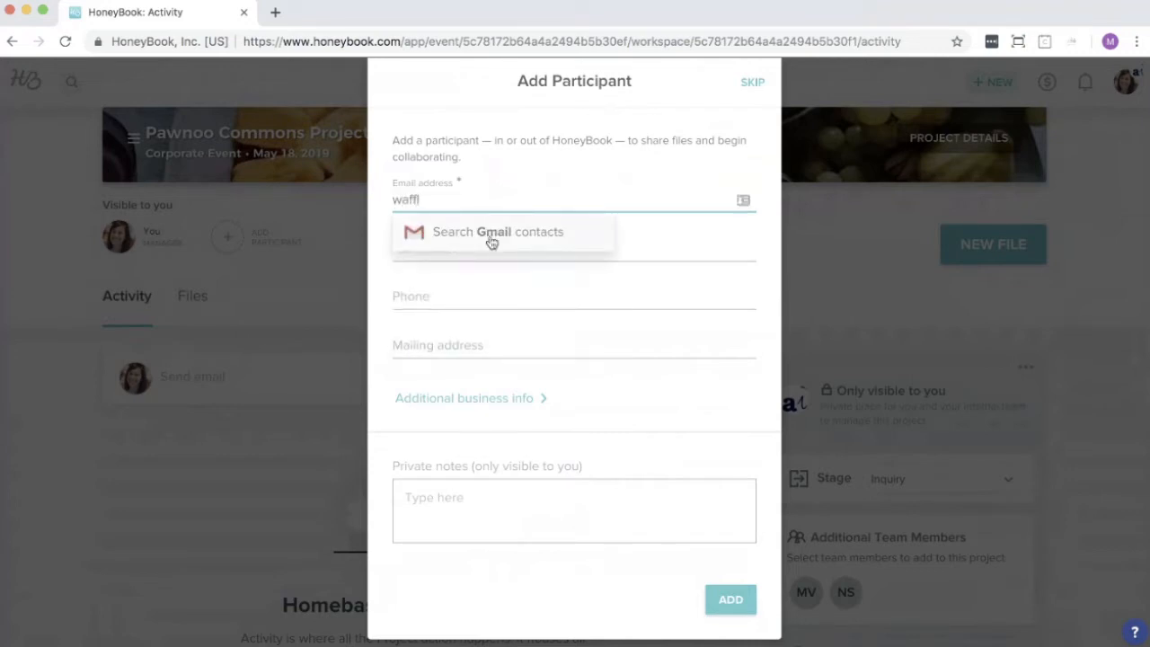
click(488, 235)
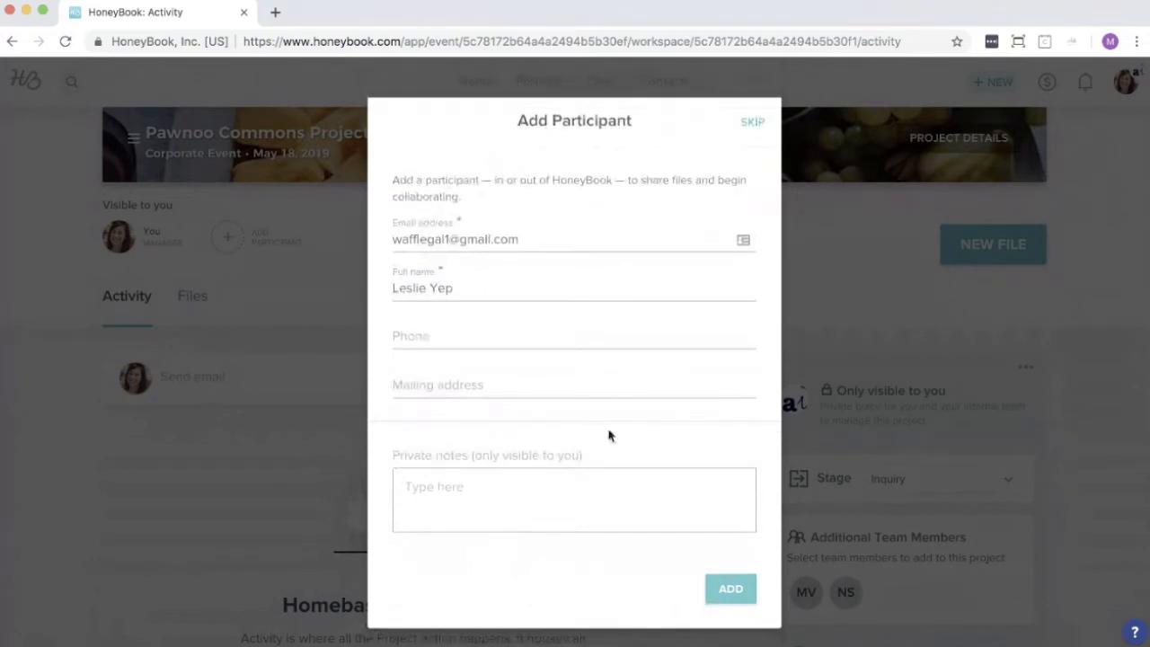
click(731, 583)
click(728, 587)
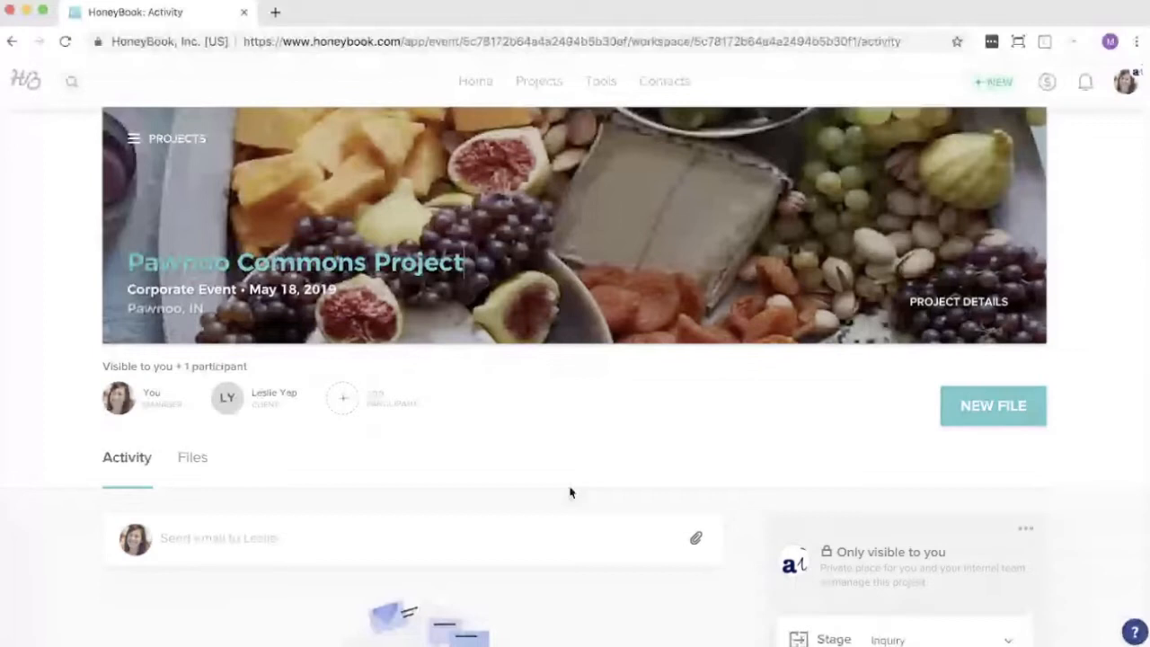
Step: Start an email to the client from the project's activity feed and fill it with the "Schedule a call" template
scroll(570, 493, down, 3)
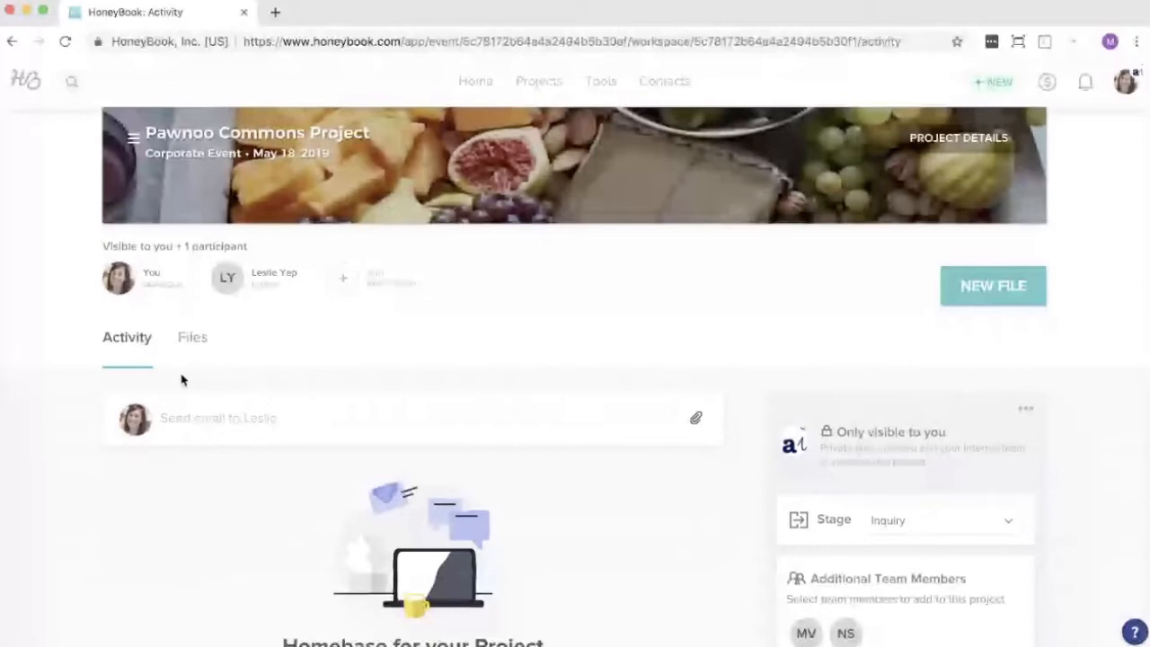
click(187, 415)
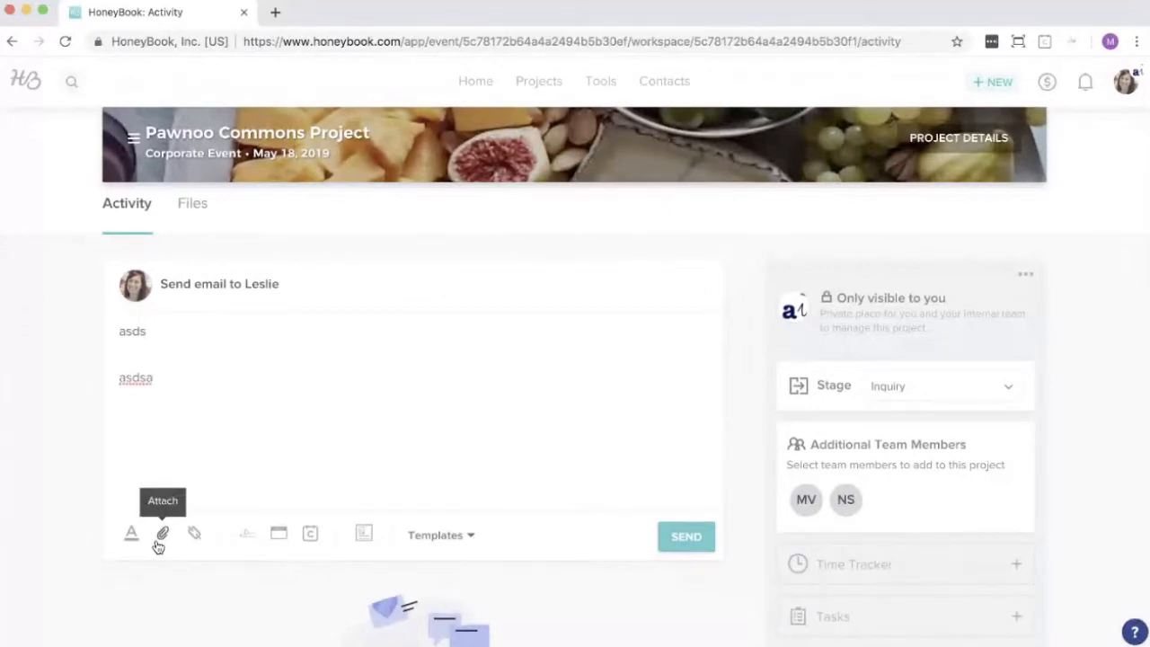
click(471, 538)
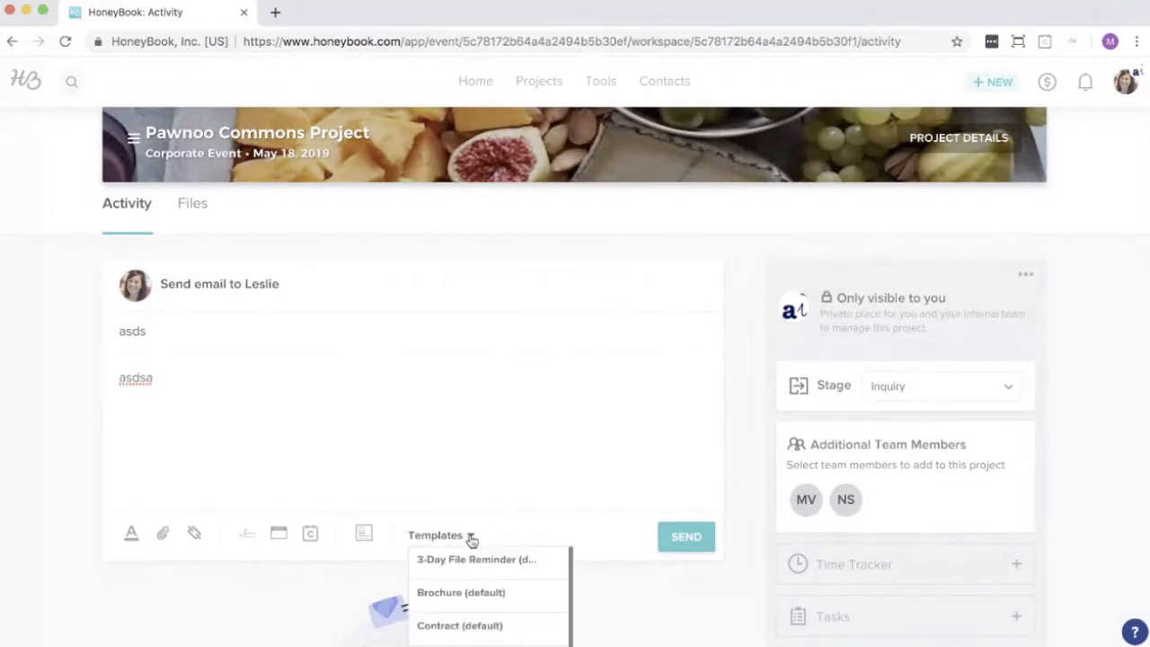
scroll(590, 476, down, 3)
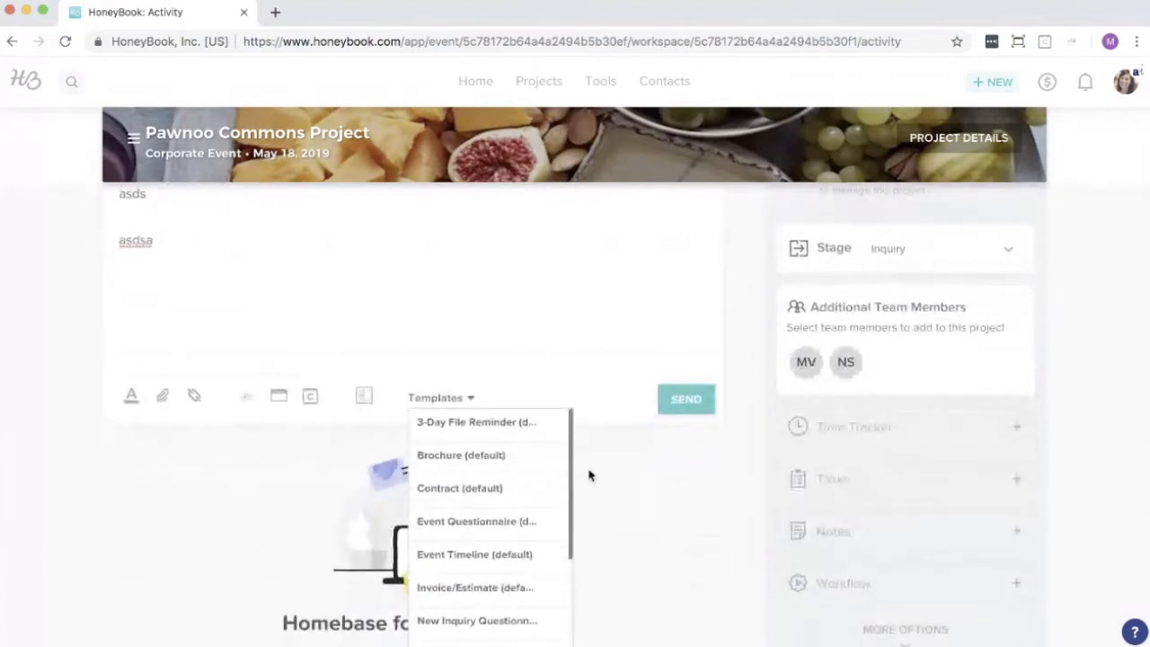
scroll(478, 462, down, 3)
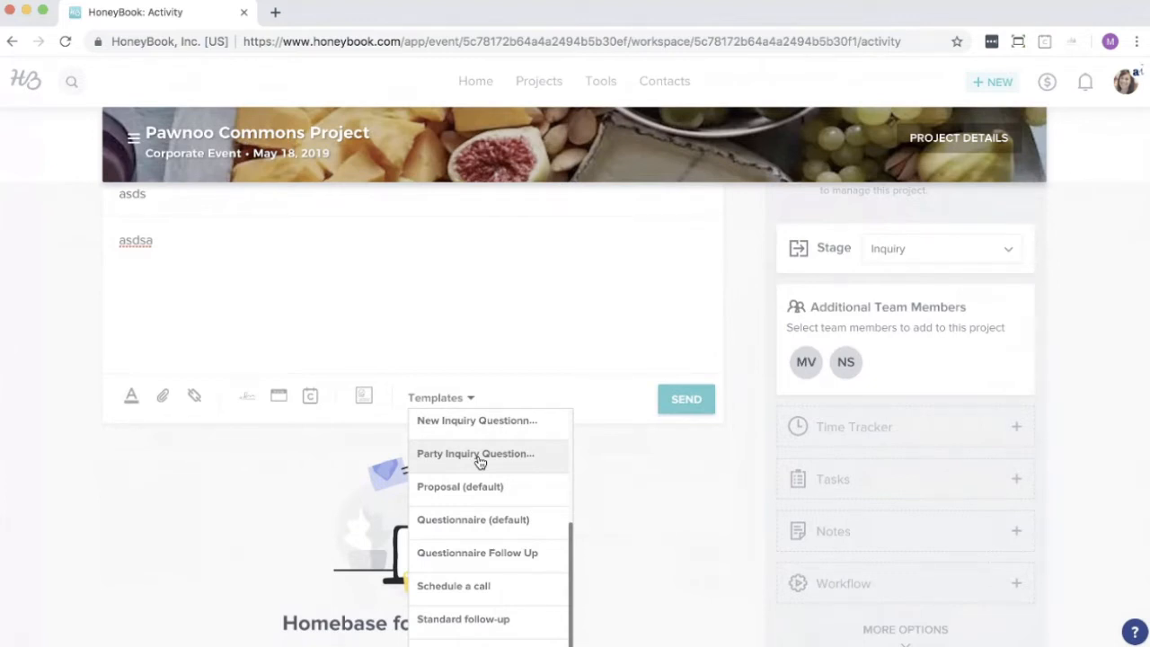
scroll(506, 465, down, 2)
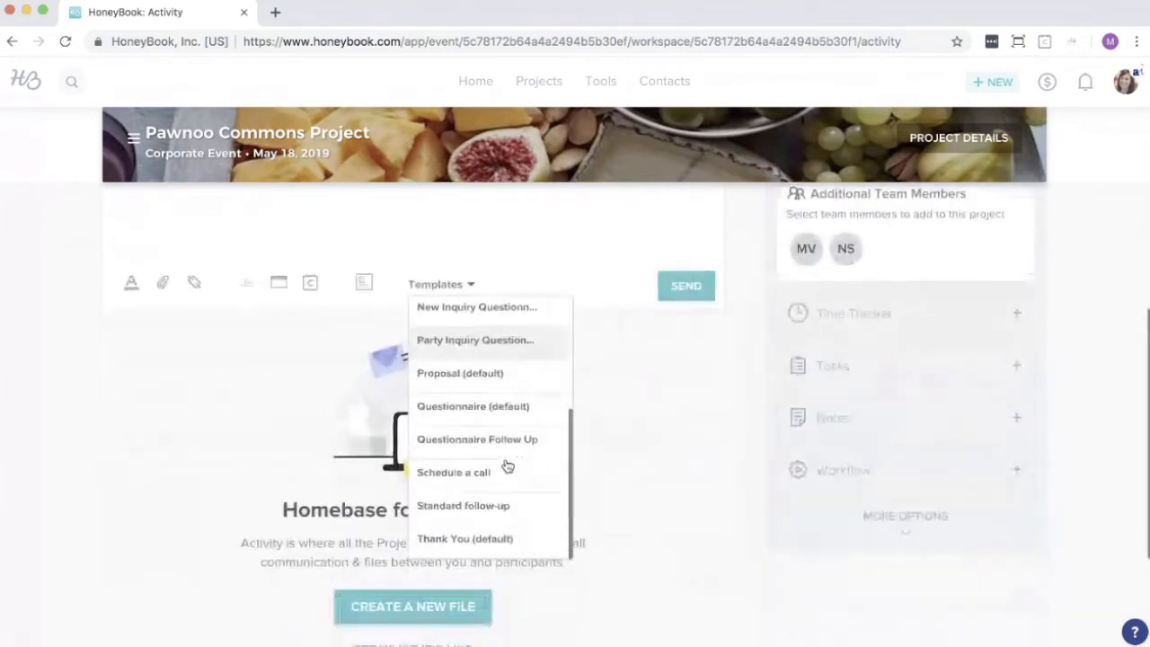
click(462, 473)
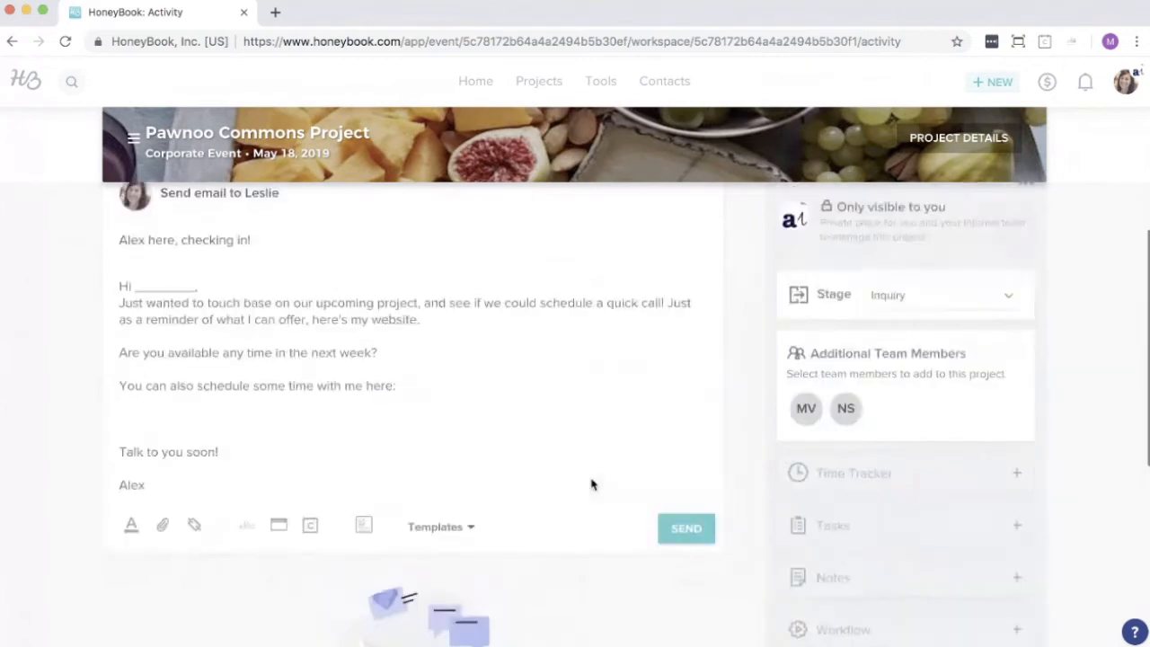
Step: Replace the blank in the email's greeting with the client's first name and a comma, and send the email
double_click(177, 302)
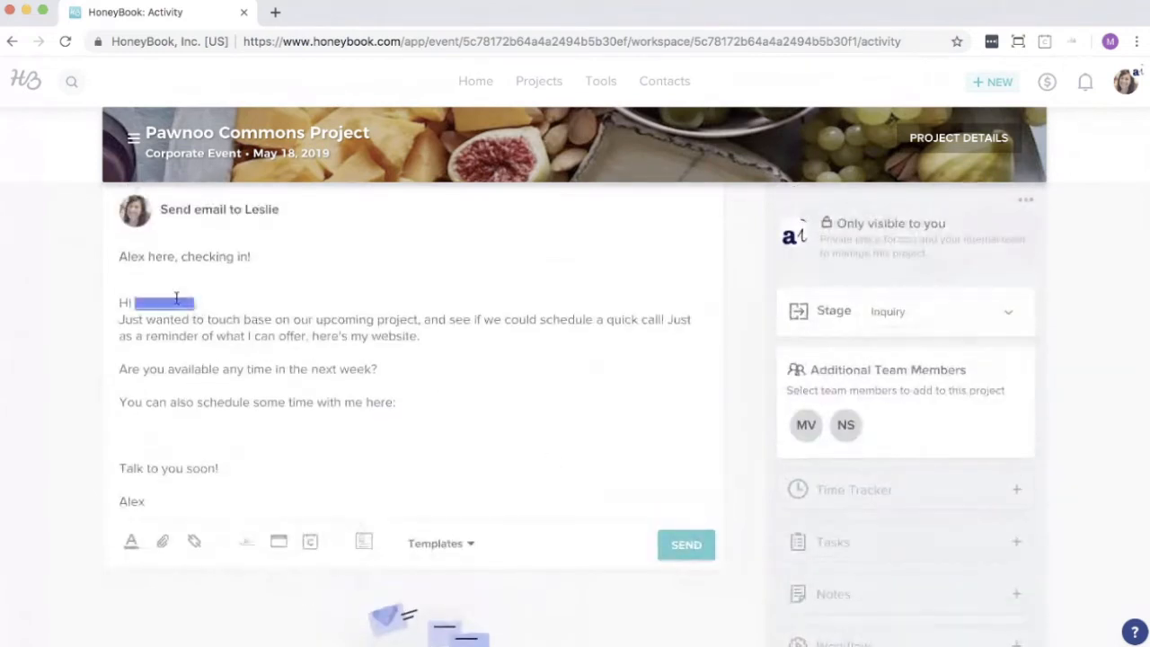
text(Leslie,)
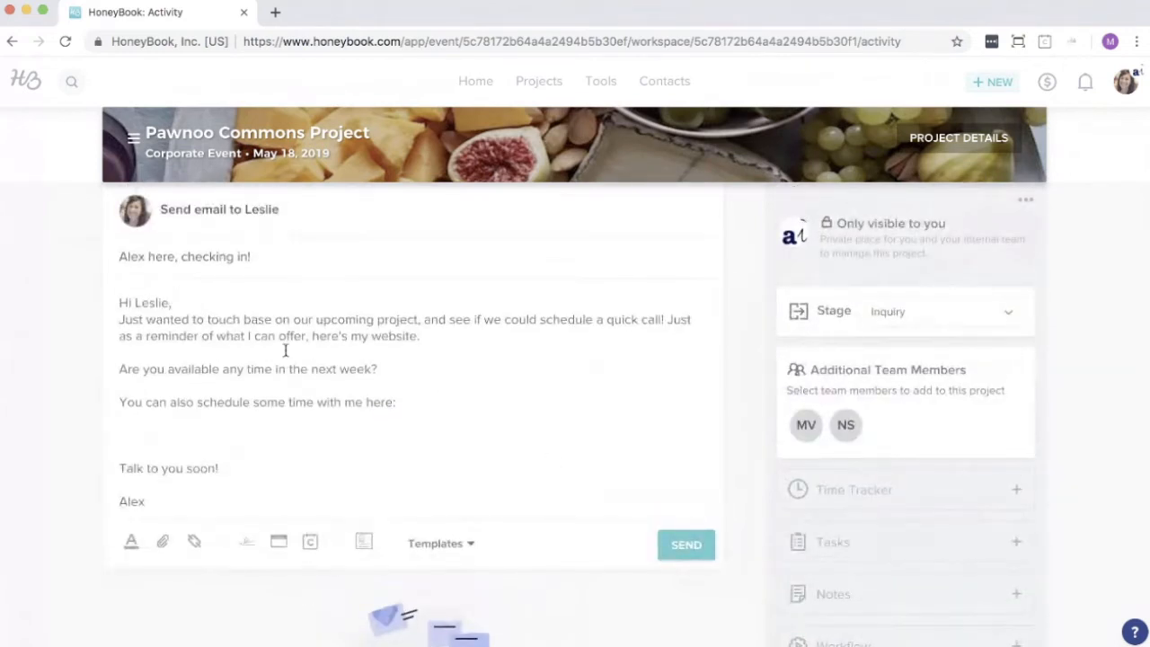
click(688, 548)
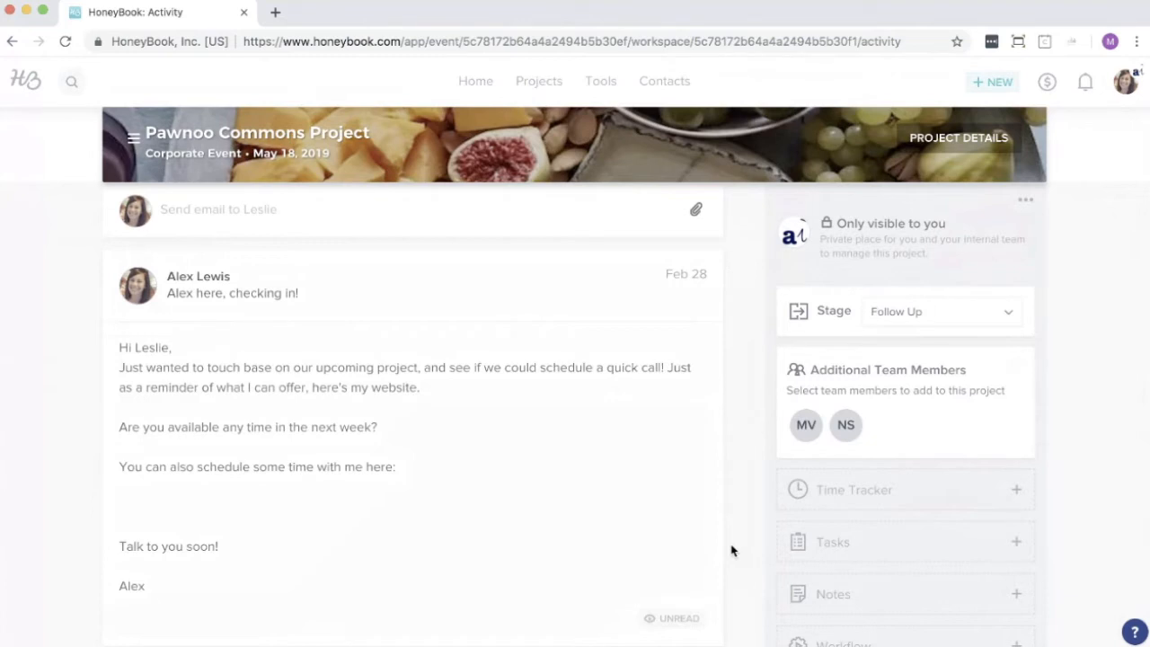
Step: Review the sent email in the project's activity feed, view the project's files, and return to the activity feed
scroll(732, 550, up, 3)
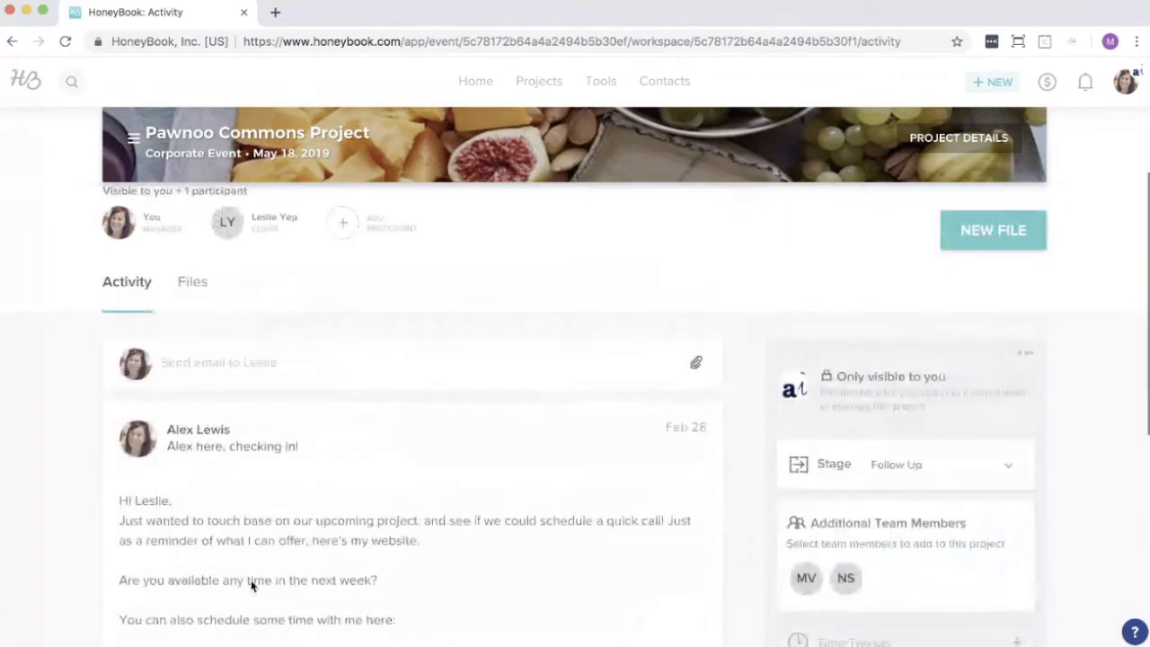
scroll(350, 574, down, 3)
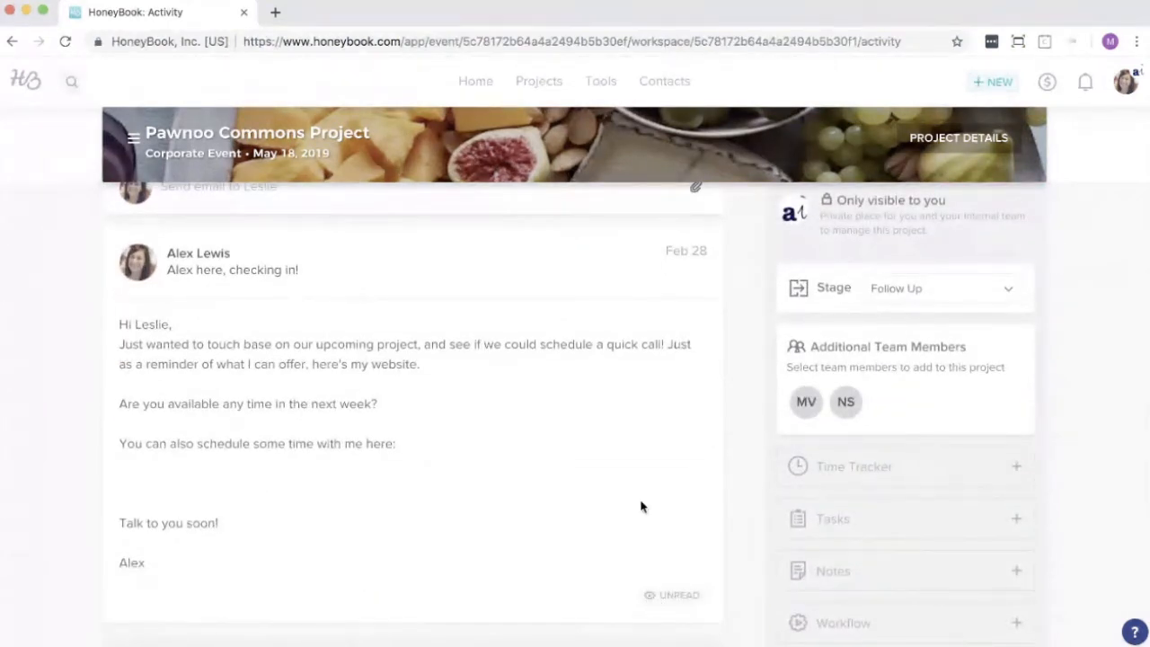
scroll(641, 507, up, 3)
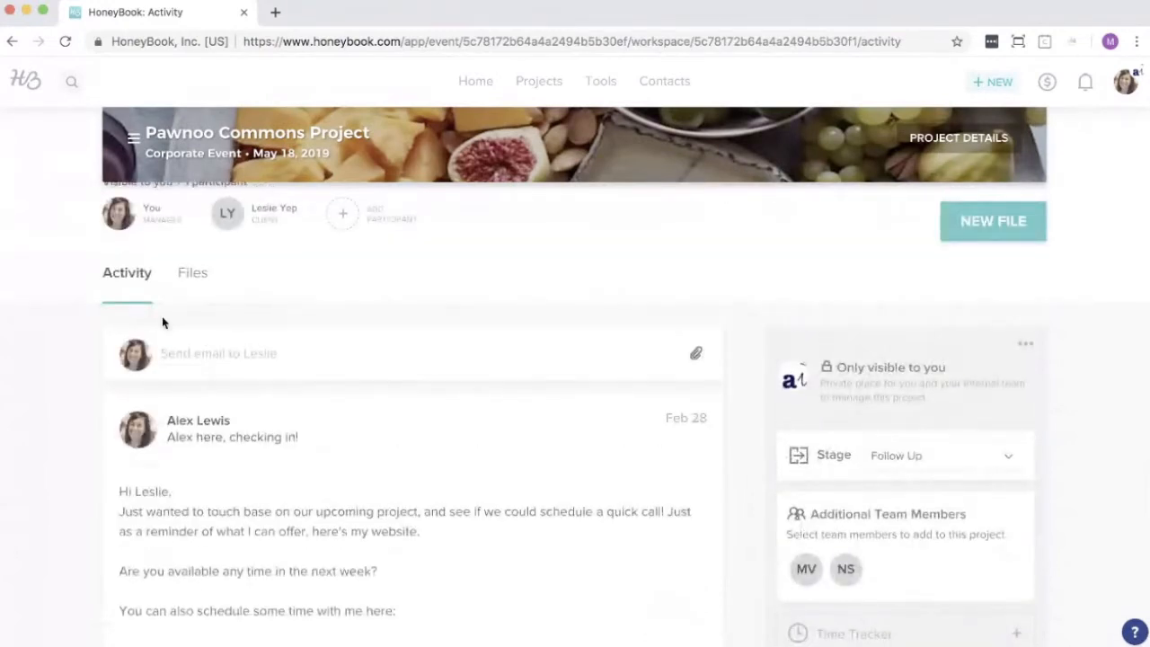
click(198, 275)
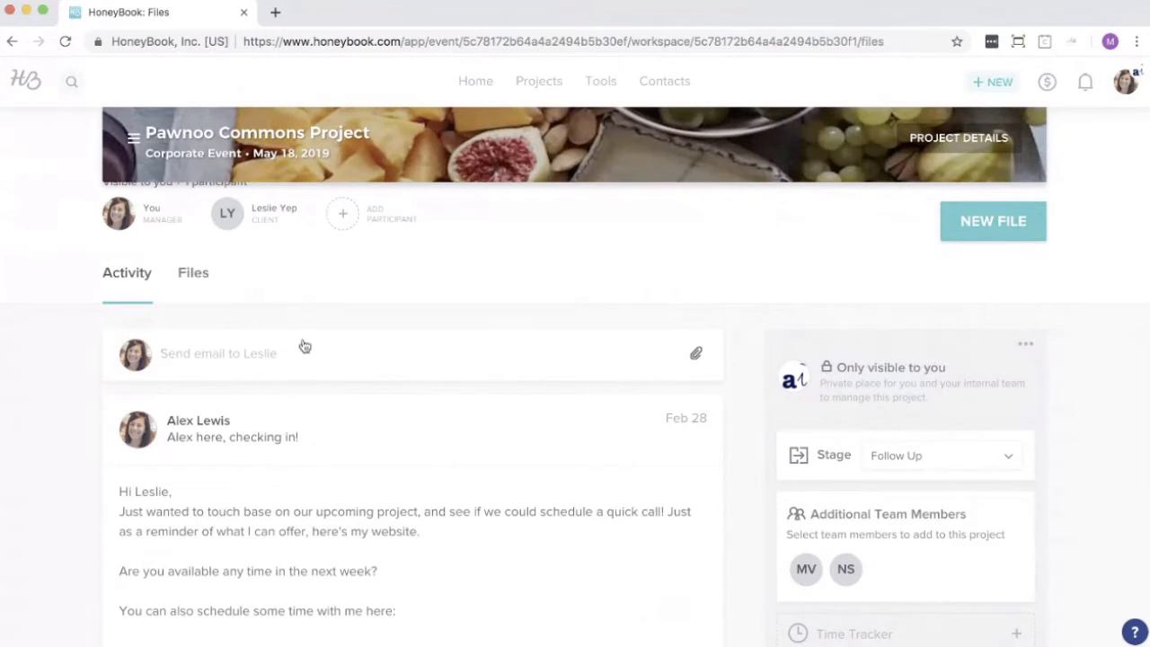
click(125, 313)
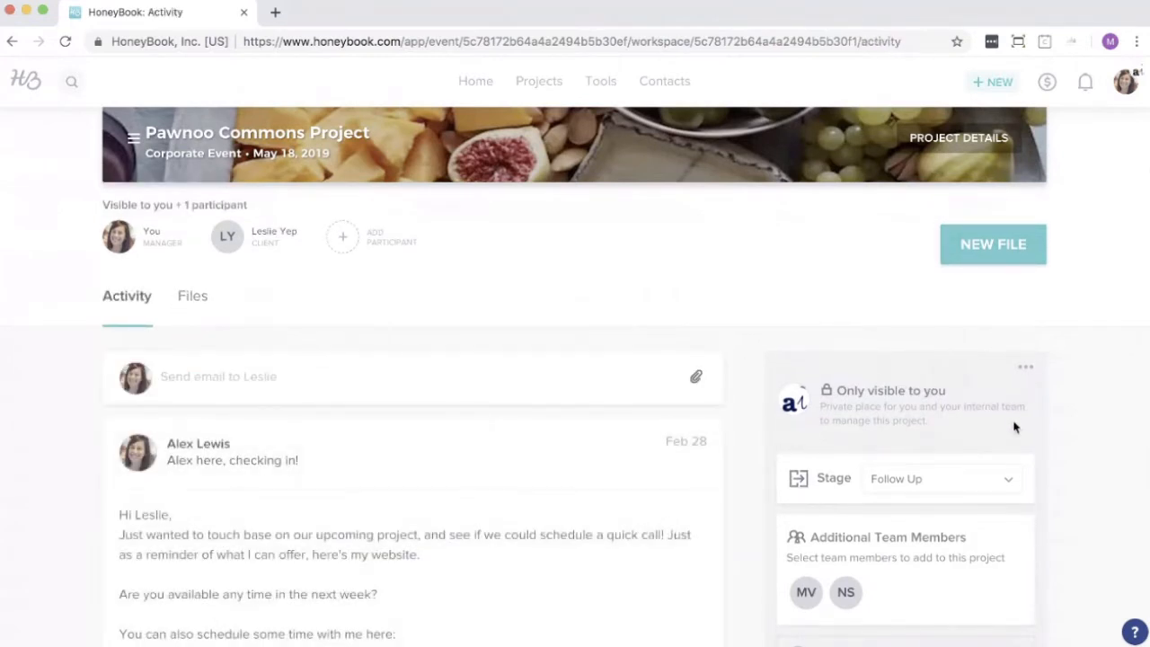
Step: Examine the project's stage choices, additional team members and private management tools without changing the stage
scroll(1017, 429, down, 3)
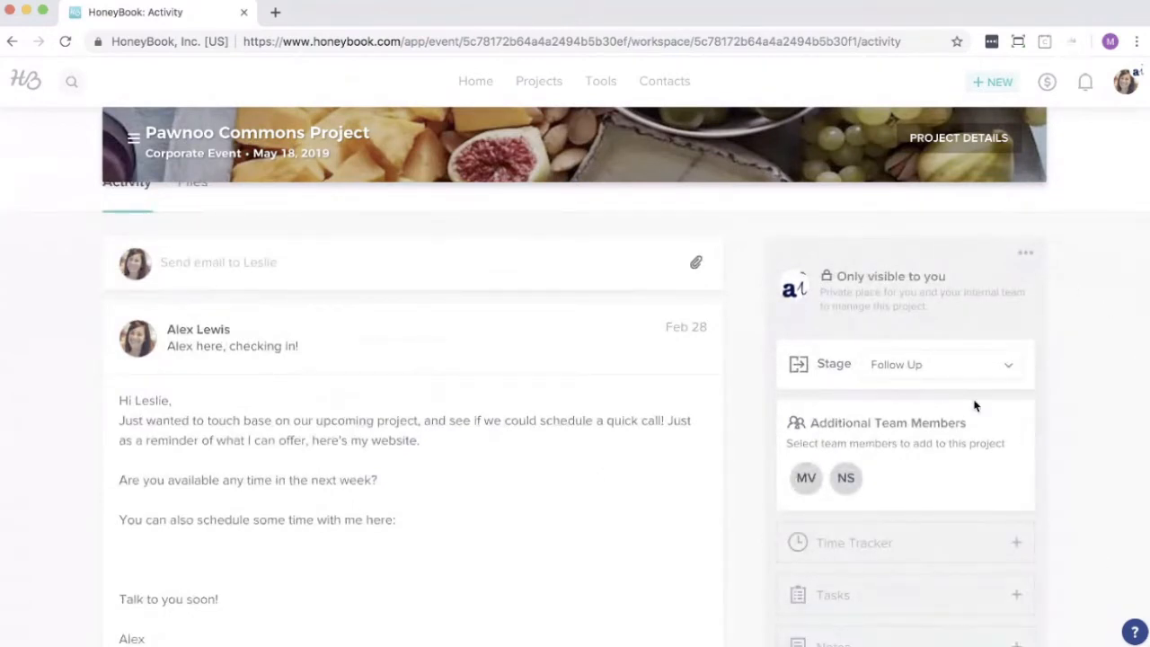
click(958, 370)
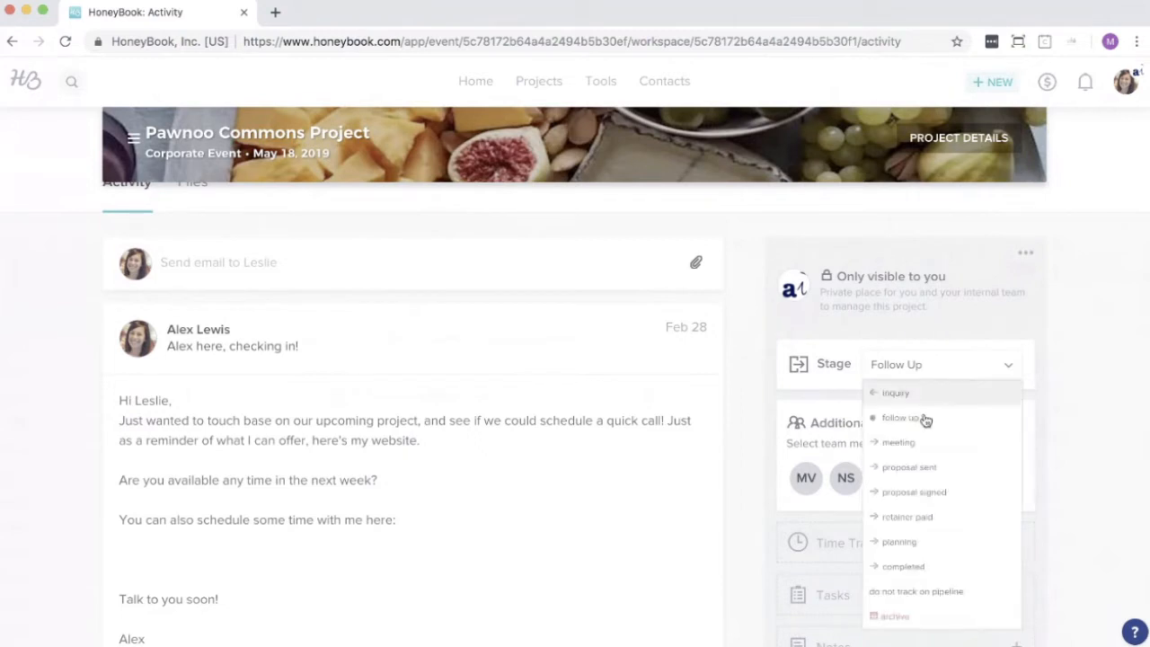
click(1089, 406)
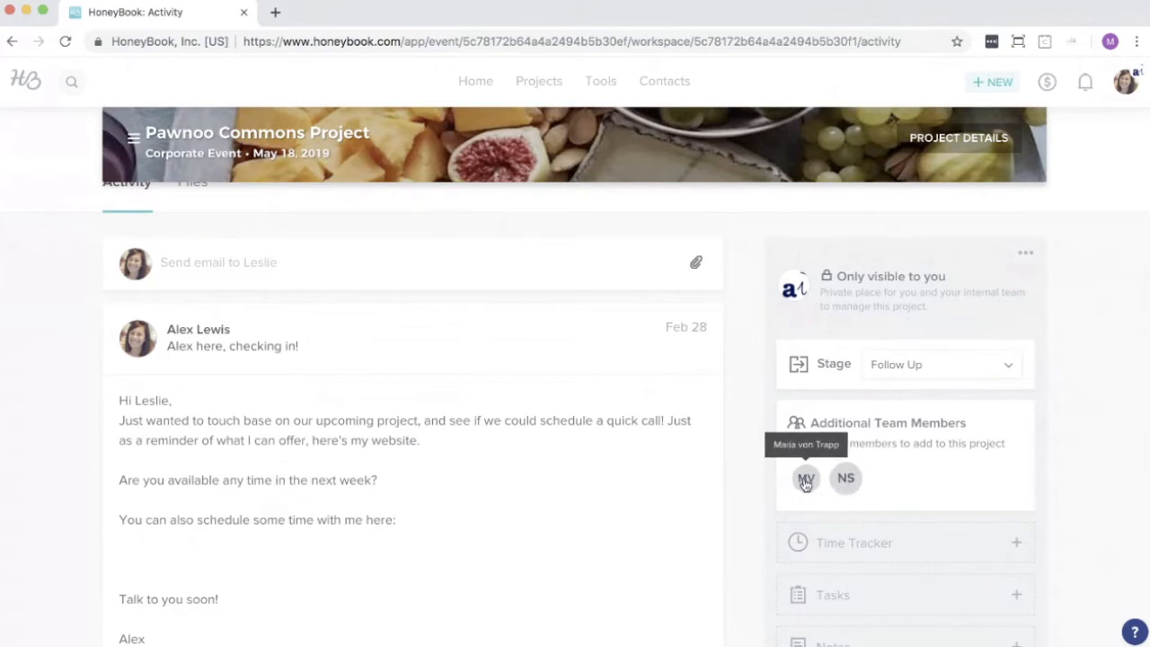
scroll(1030, 424, down, 2)
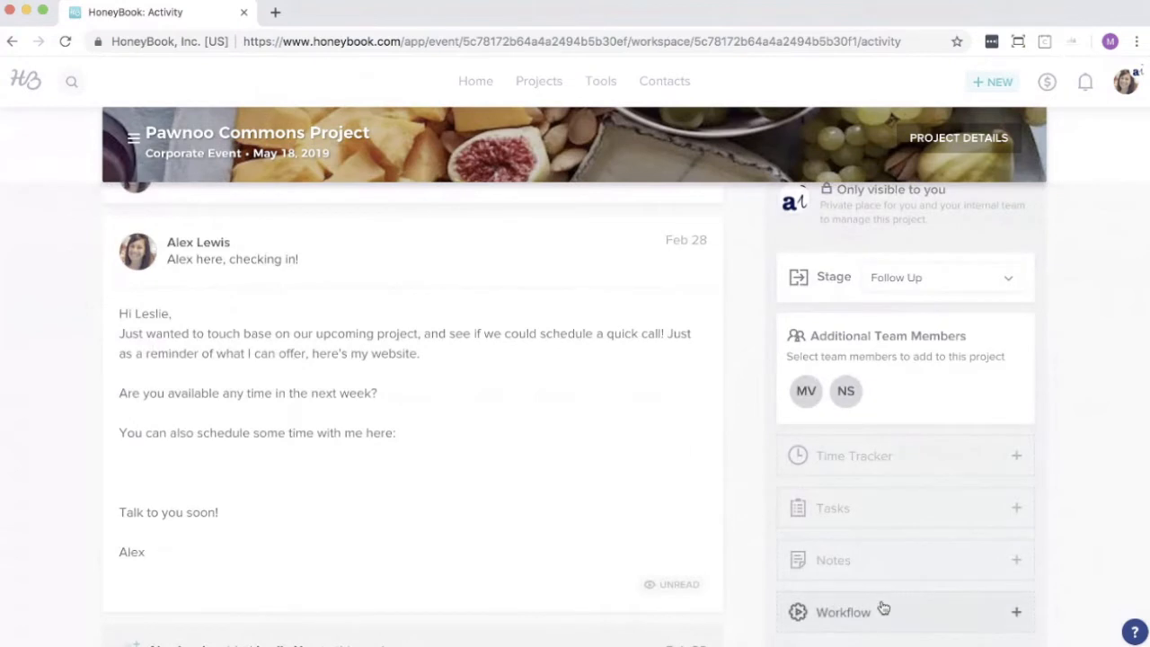
scroll(1076, 302, up, 1)
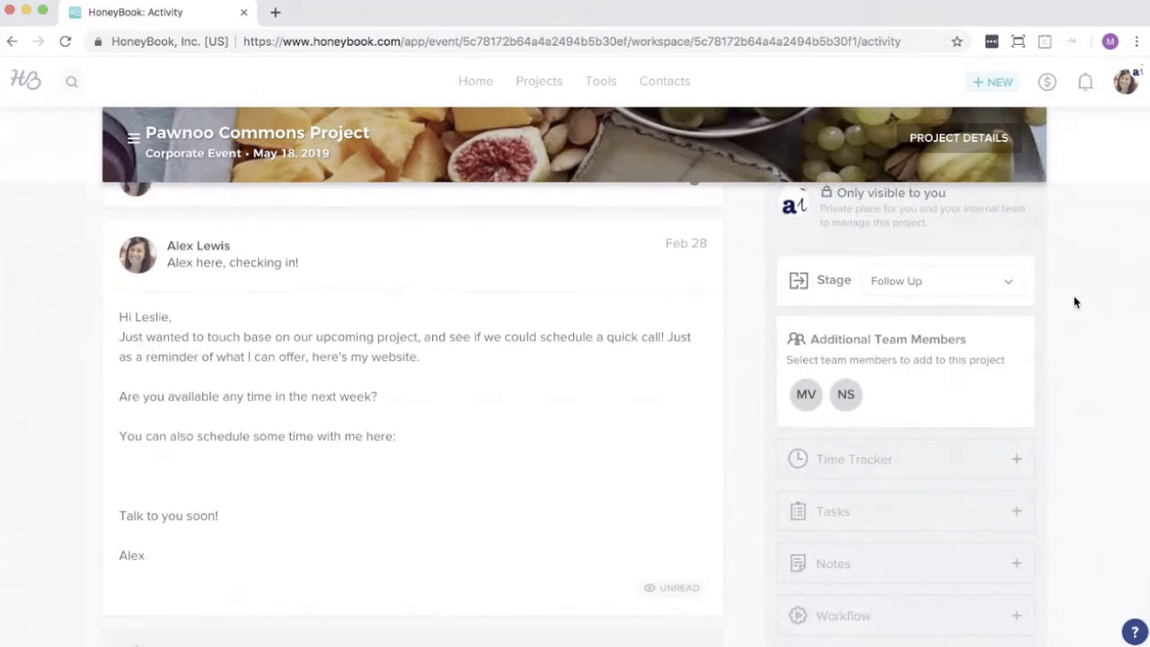
scroll(1075, 298, up, 5)
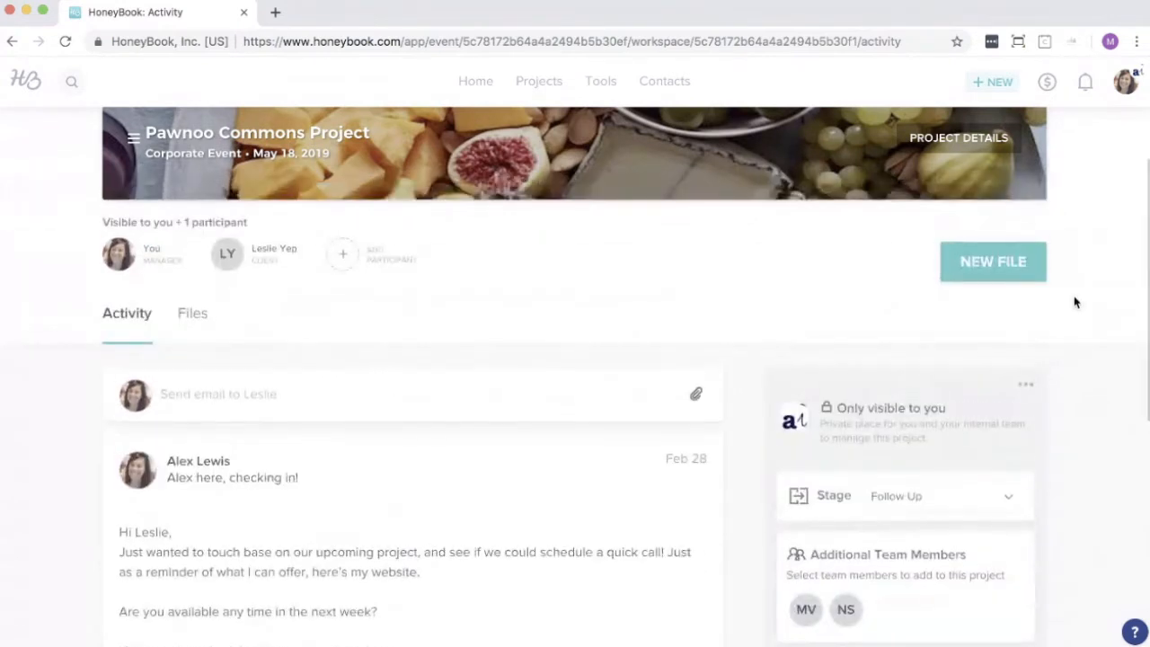
Step: Create a new file in the project as a blank proposal
click(983, 276)
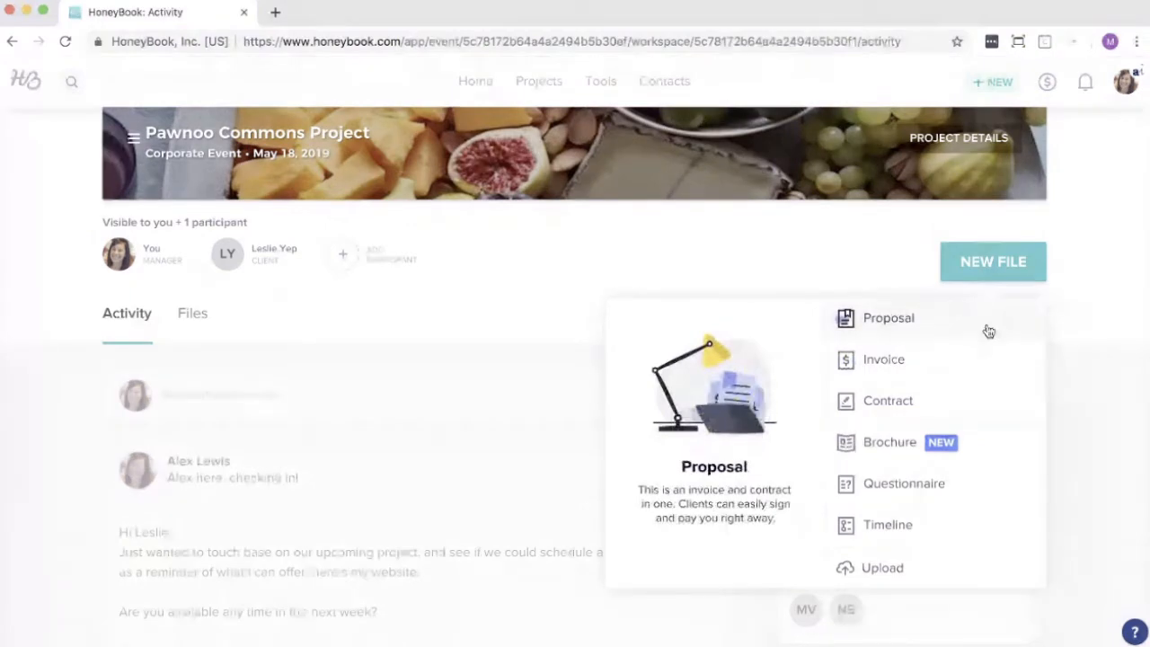
click(894, 320)
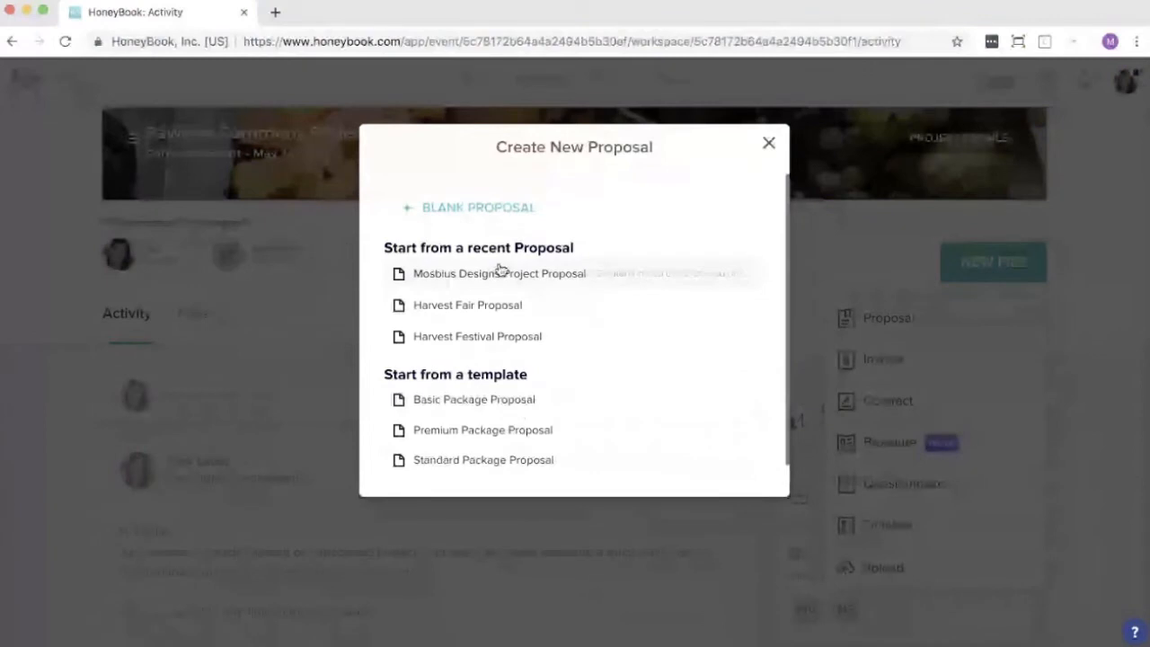
click(444, 207)
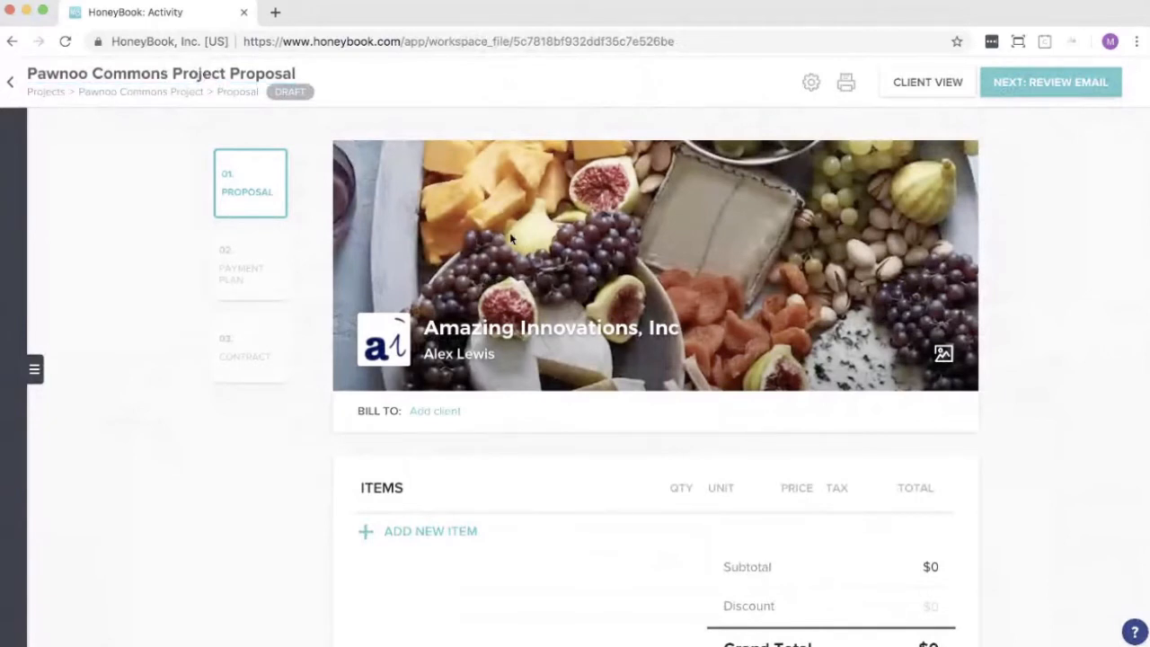
Step: Rename the proposal as "Pawnoo Commons Proposal"
double_click(196, 73)
key(BackSpace)
click(149, 245)
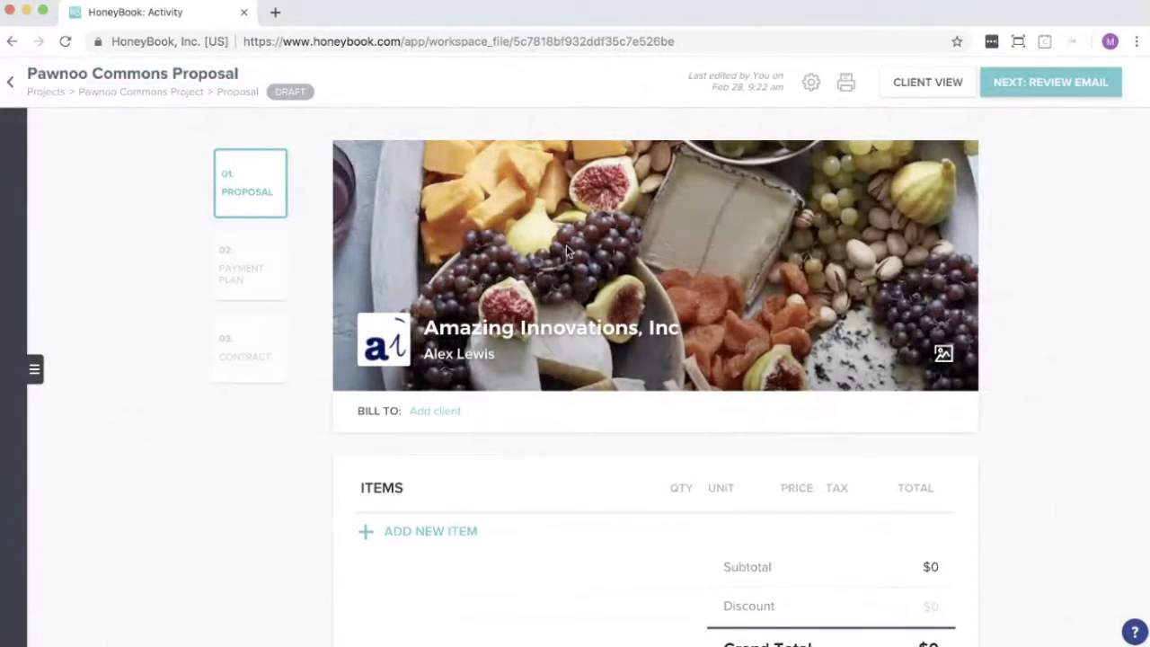
mouse_move(385, 340)
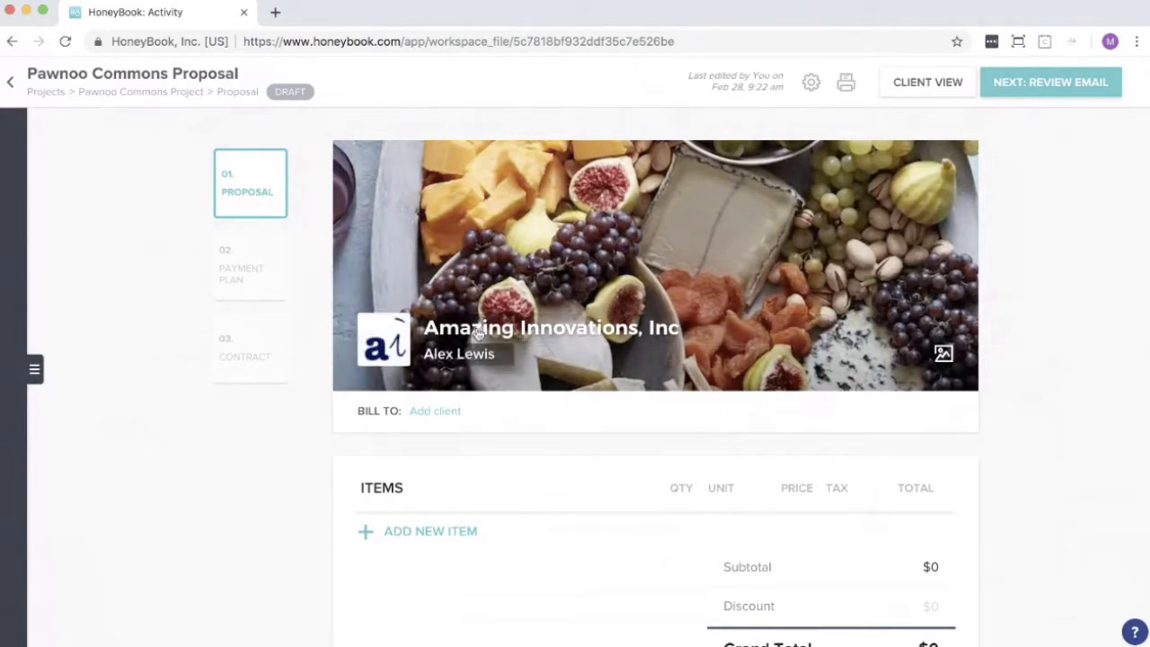
Step: Replace the proposal's header image with the library photo of appetizers on a wooden board held by someone in a striped shirt
click(935, 354)
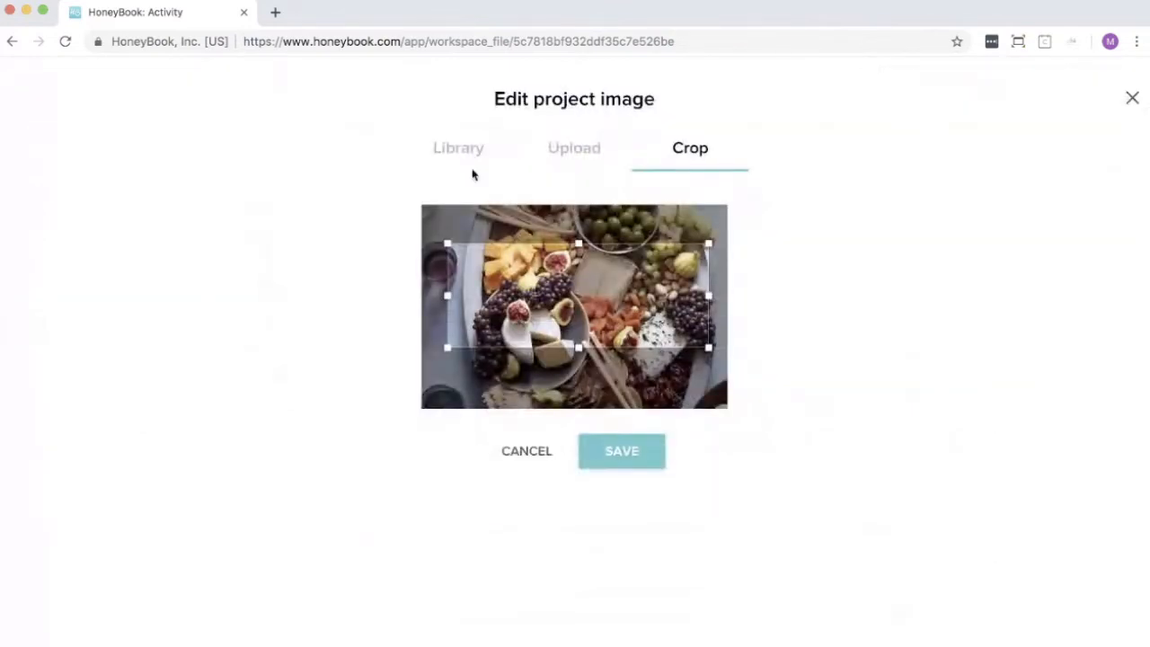
click(456, 151)
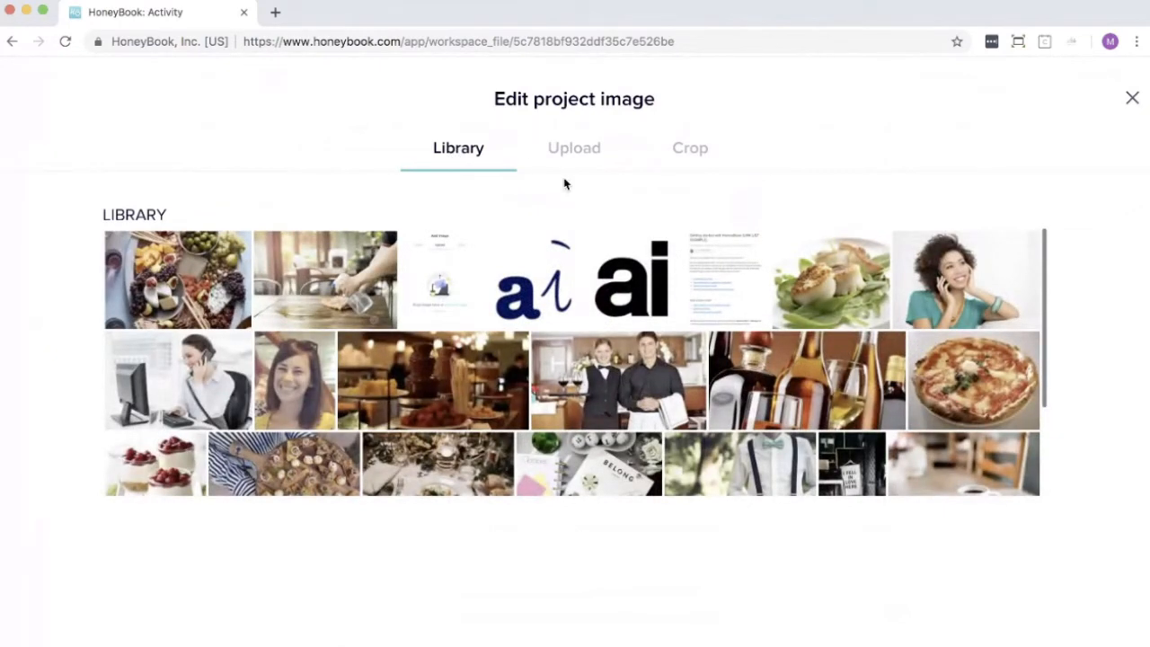
click(316, 459)
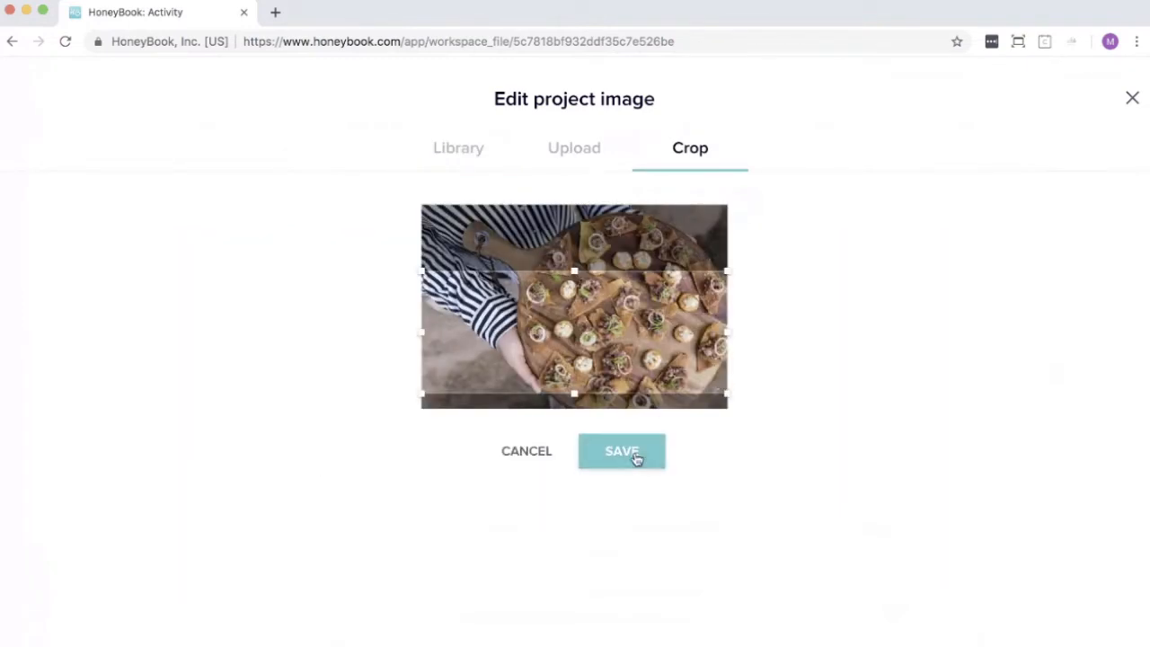
click(637, 458)
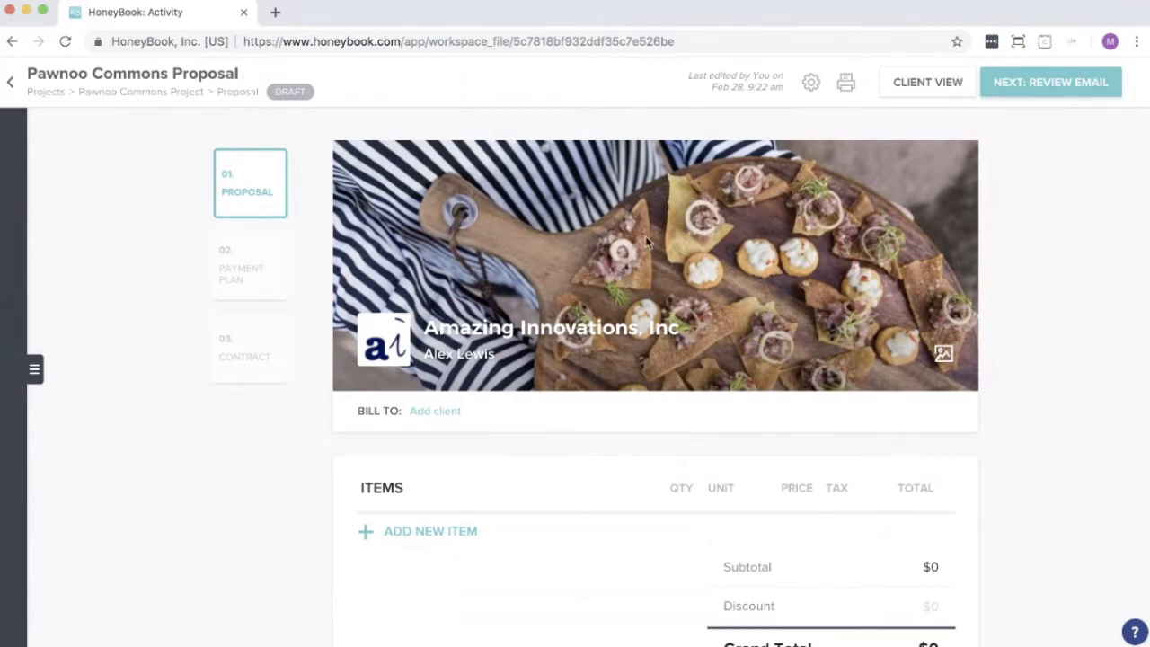
Step: Add the Platinum Package to the proposal's items and look through its included services
scroll(975, 331, down, 5)
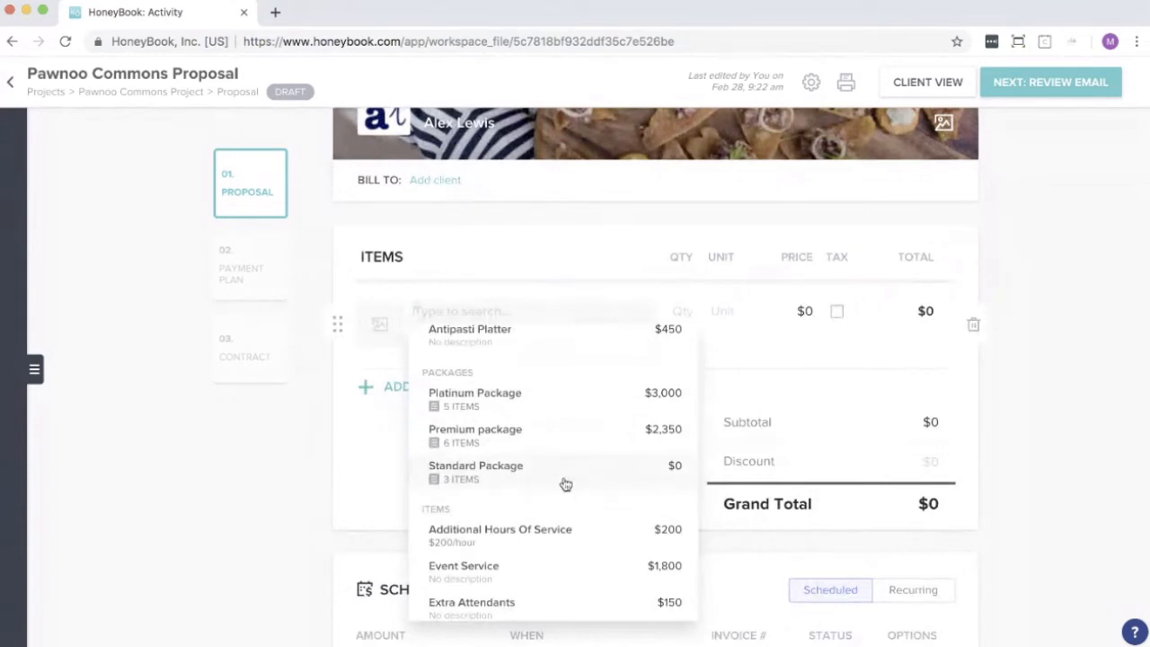
click(474, 401)
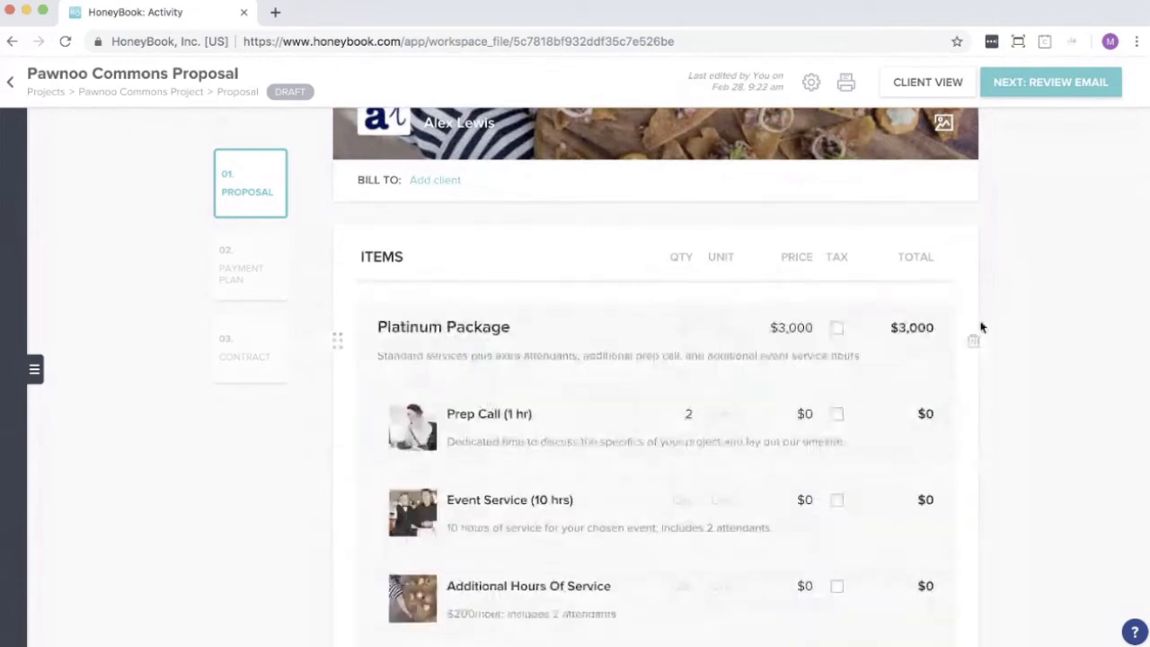
scroll(1010, 321, down, 2)
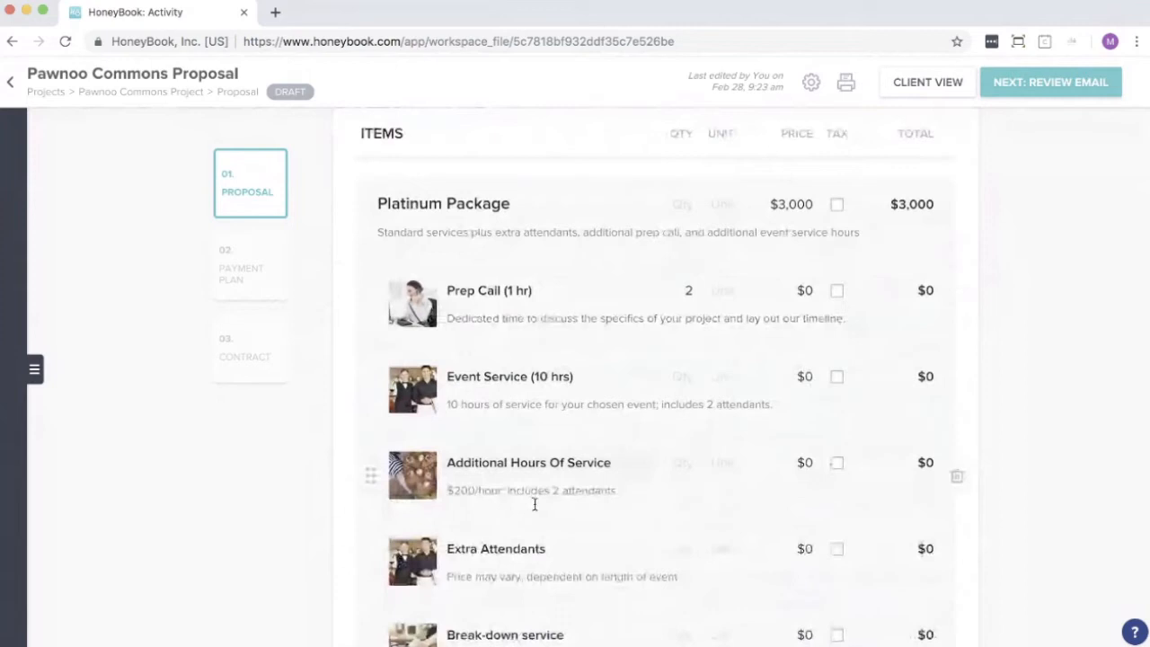
scroll(779, 348, down, 1)
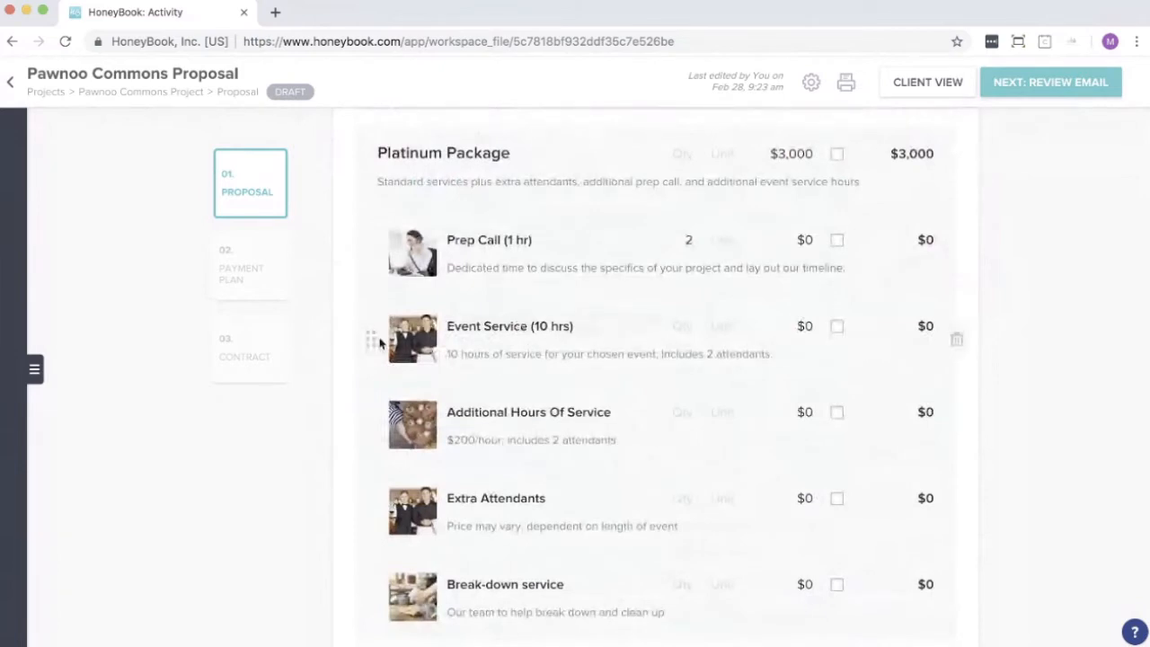
Step: Try out editing the Platinum Package's name and description, keeping the original text
click(534, 159)
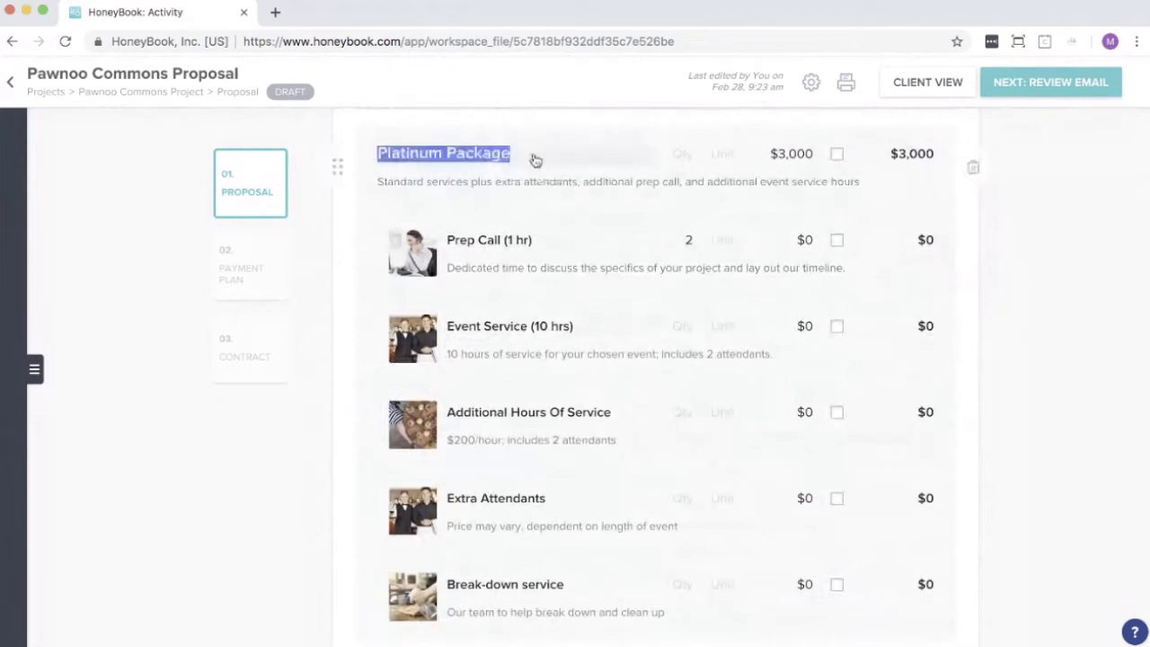
click(537, 158)
text(b)
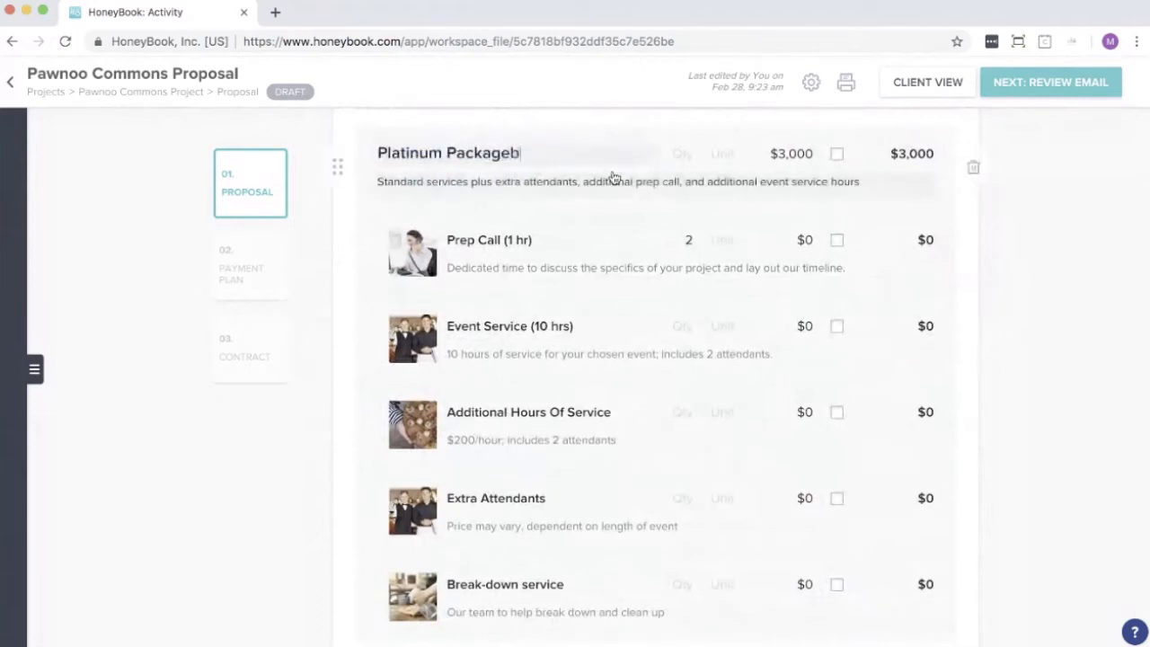
key(BackSpace)
click(595, 187)
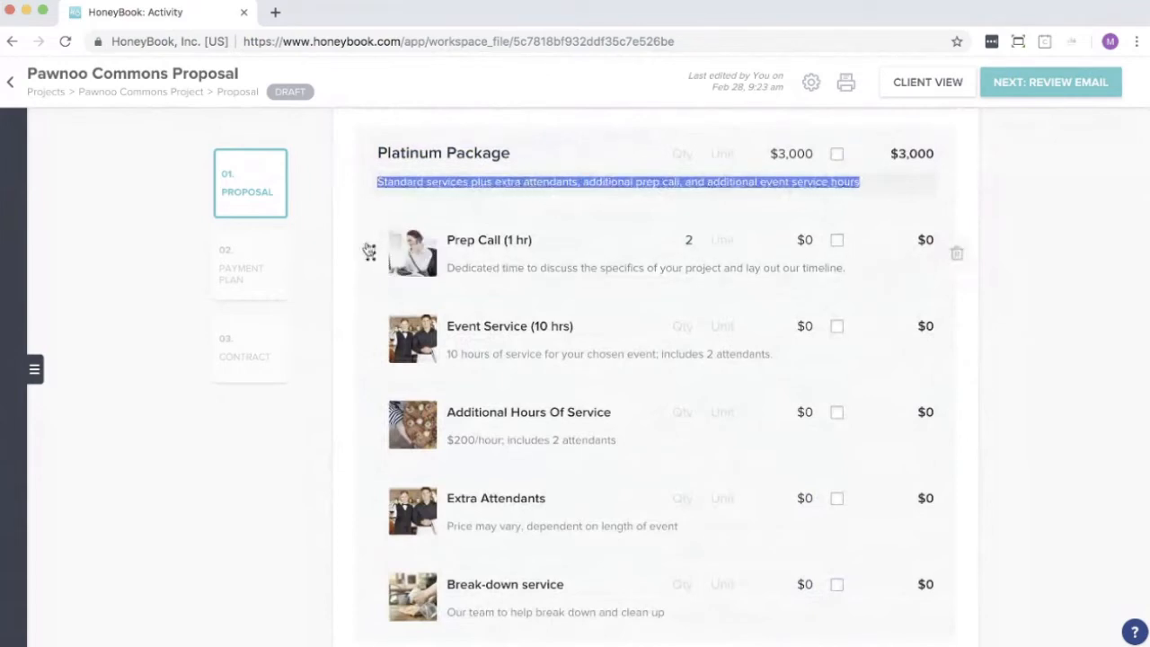
mouse_move(369, 251)
mouse_down()
mouse_move(372, 345)
mouse_move(372, 249)
mouse_up()
click(1067, 265)
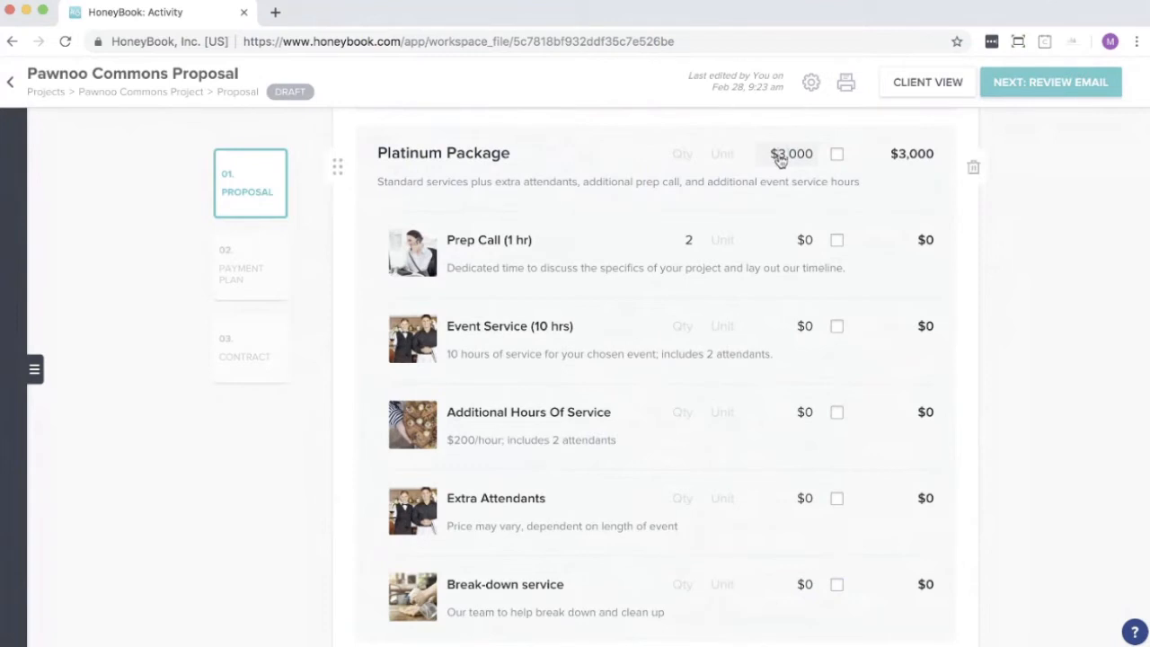
Step: Set the Platinum Package's price to $2,000 and check the subtotal below the items
scroll(860, 155, up, 2)
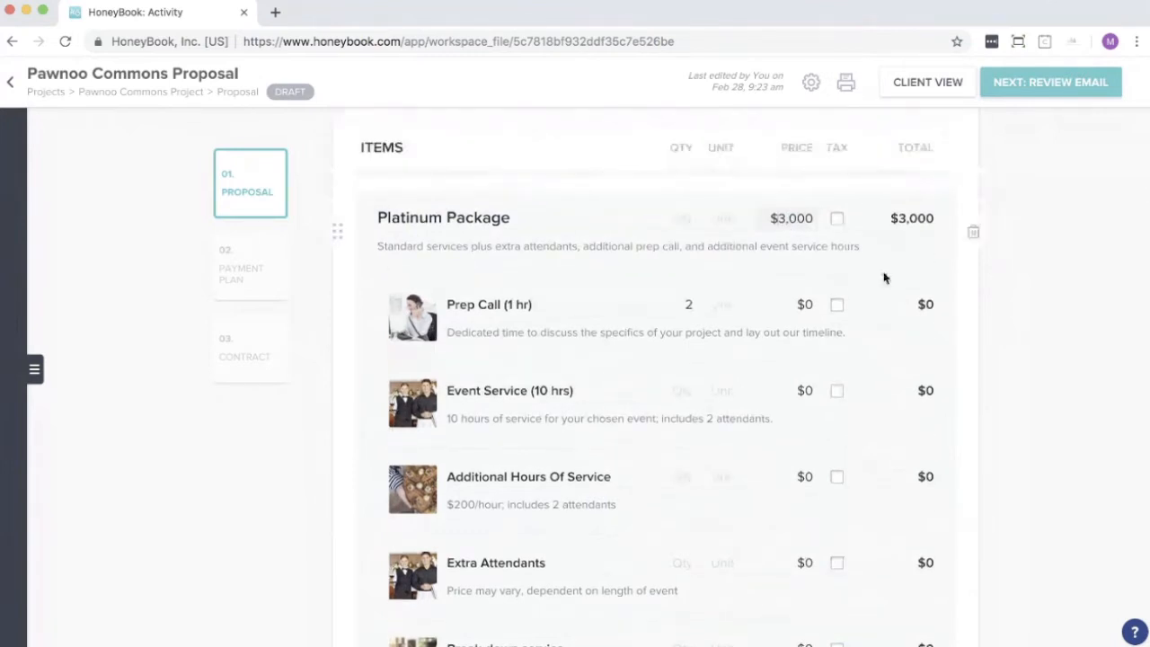
key(BackSpace)
text(2)
click(1055, 306)
scroll(620, 375, down, 5)
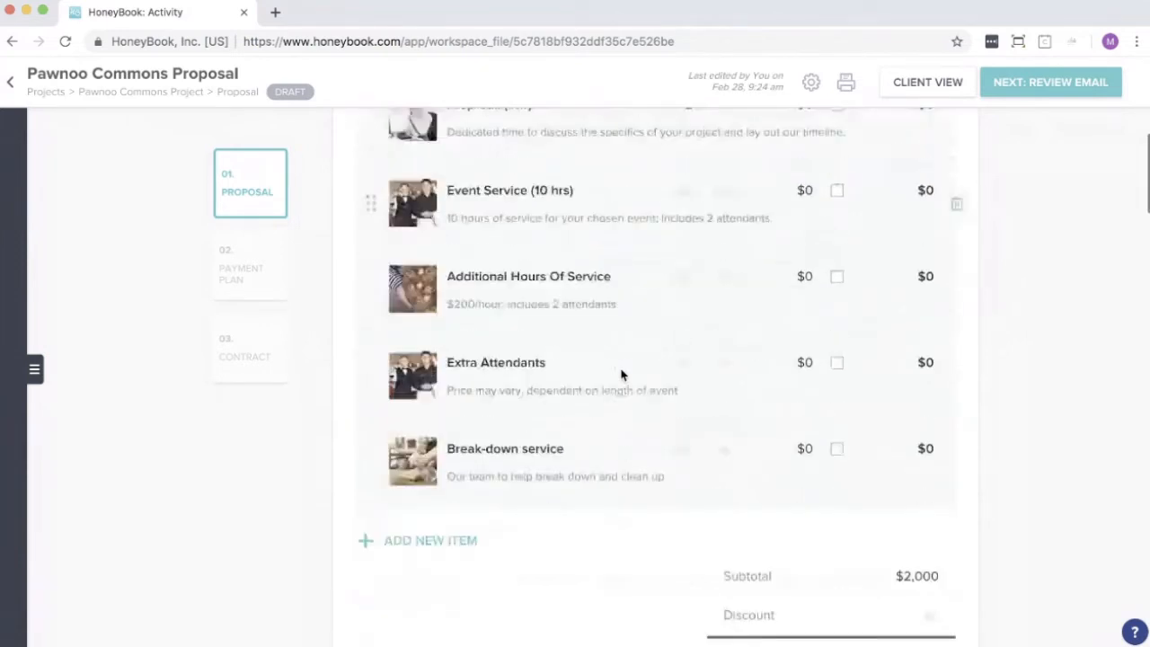
Step: Set the Platinum Package's price to $3,000
scroll(809, 380, up, 4)
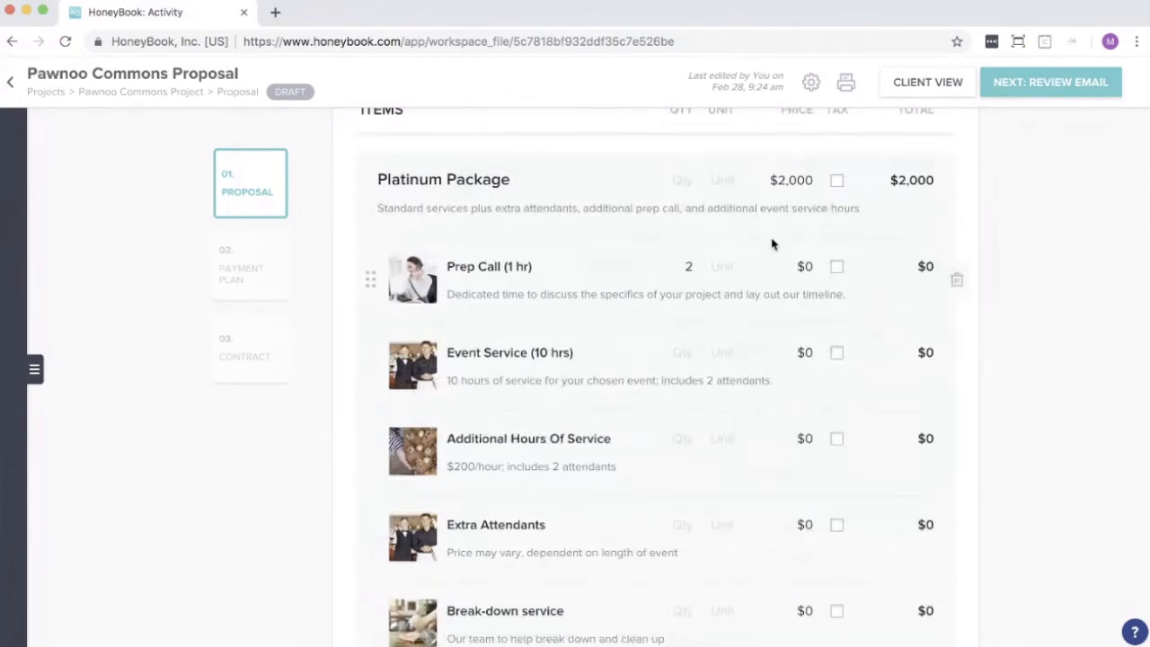
click(780, 184)
text(3000)
Step: Add the $450 Antipasti Platter from the saved items as a new line below the package
scroll(820, 321, down, 5)
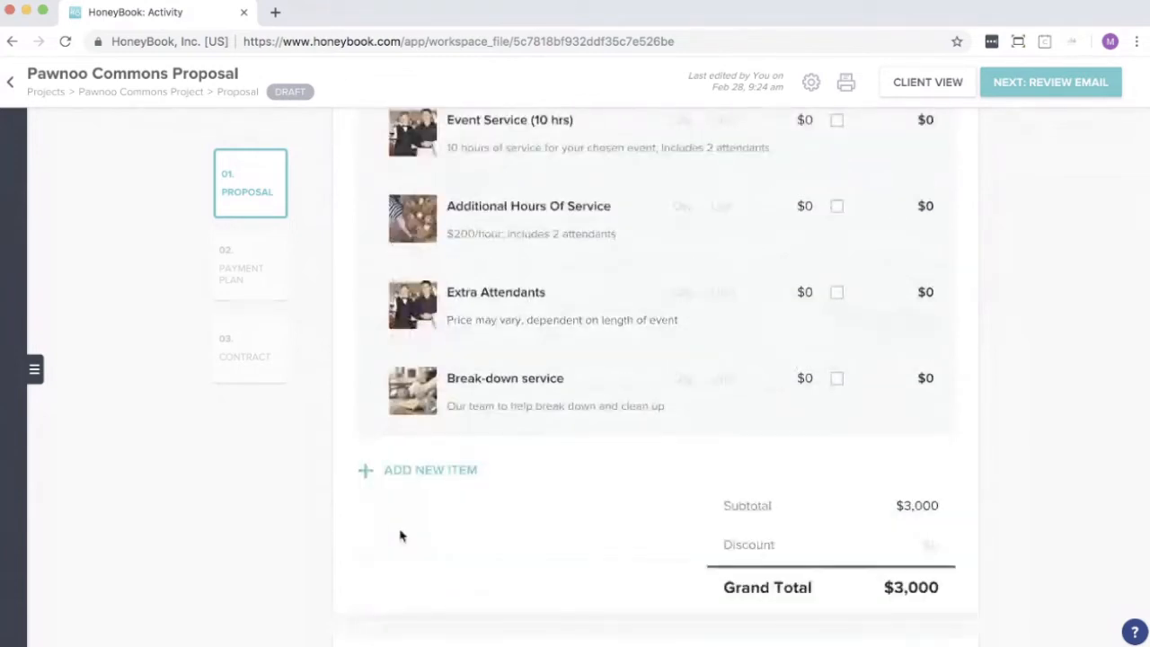
scroll(402, 485, down, 1)
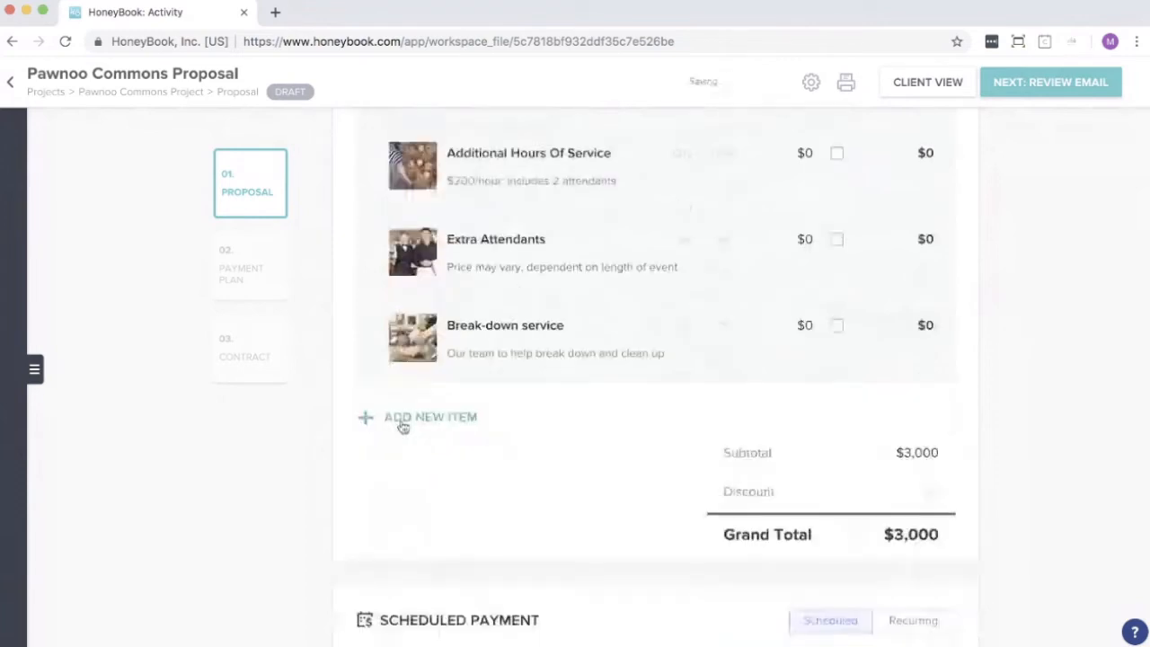
click(405, 426)
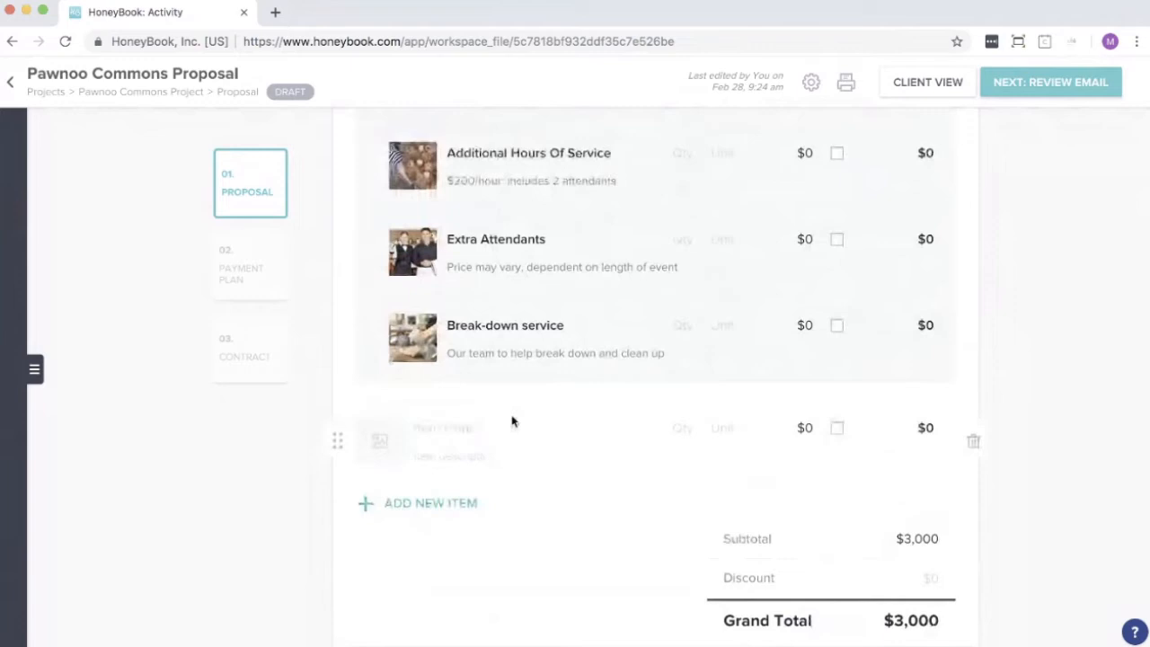
click(512, 422)
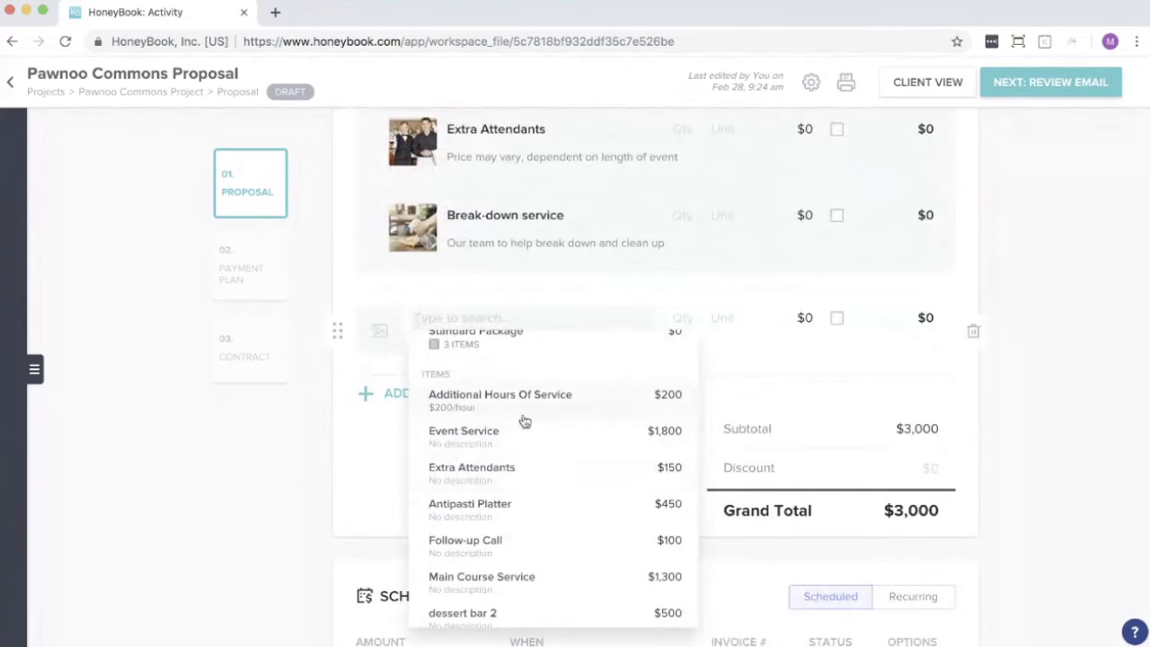
scroll(525, 420, down, 5)
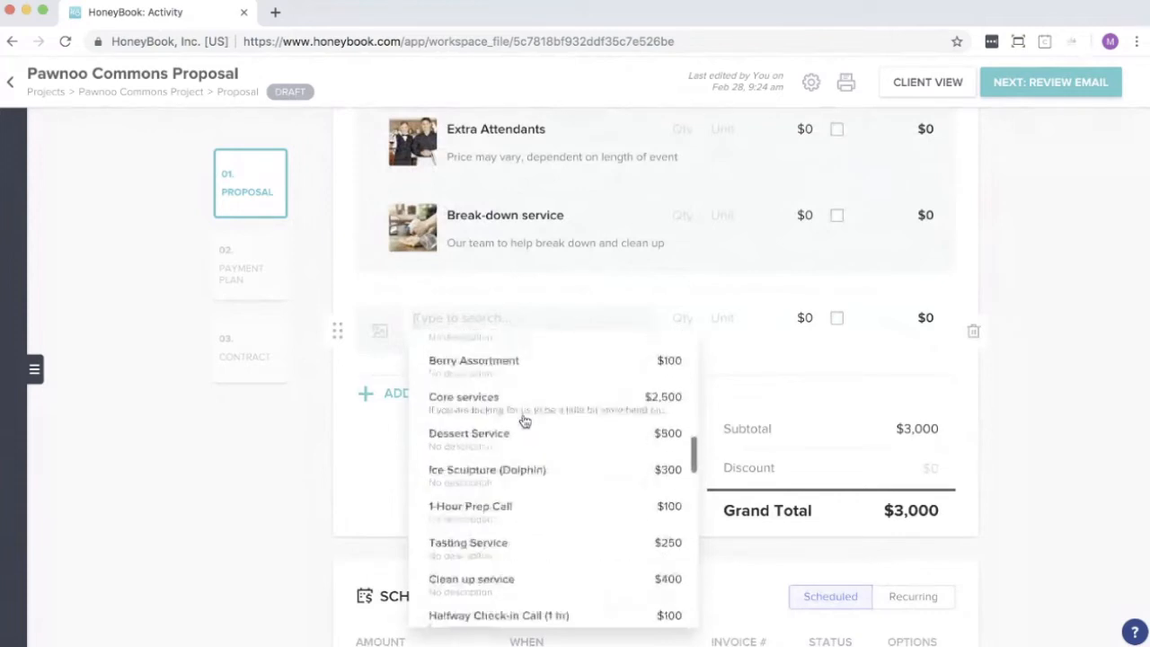
text(anti)
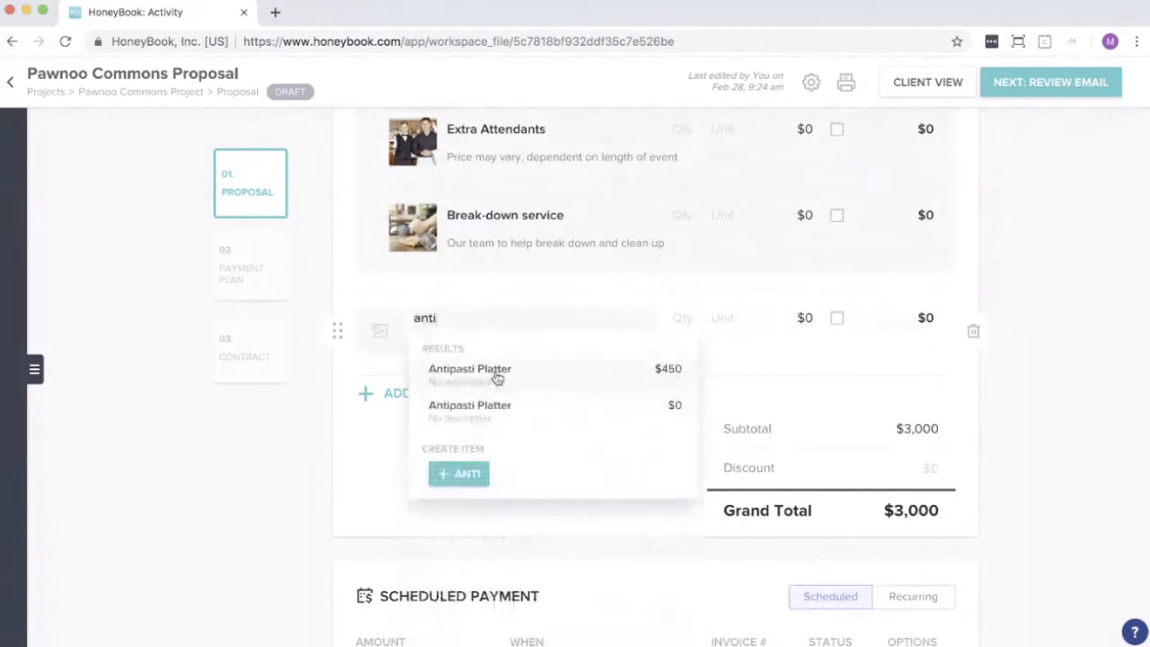
click(498, 377)
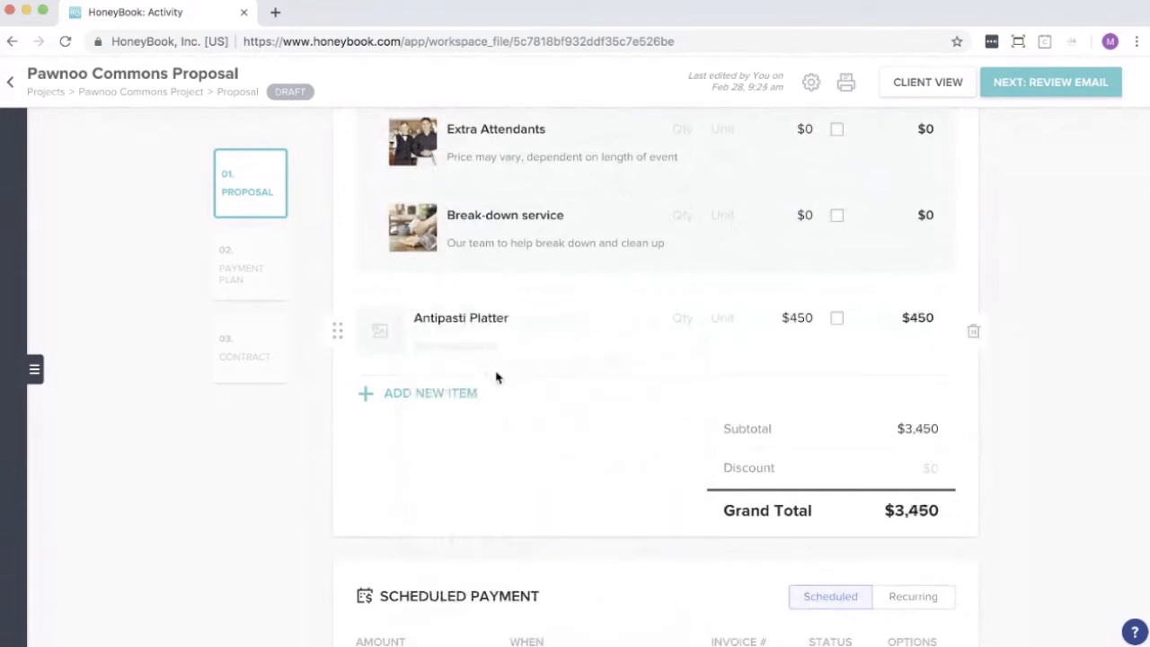
Step: Create a new line item named "Ice Sculpture (Crocodile)" below the Antipasti Platter
click(427, 397)
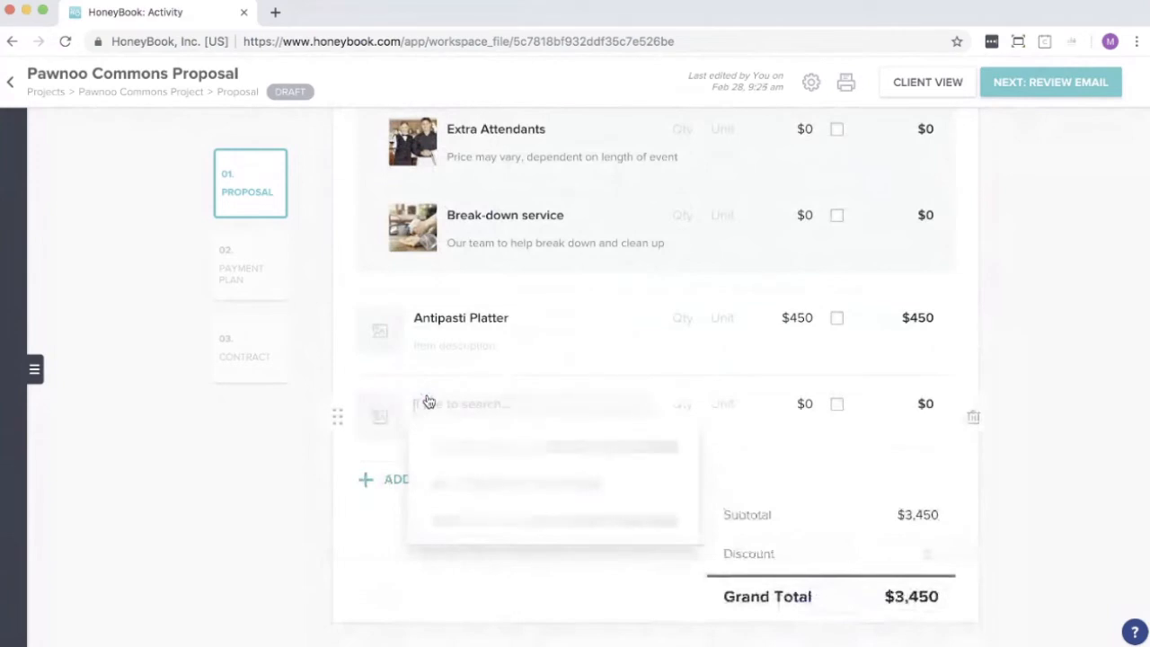
text(Ice Sculp)
scroll(550, 254, down, 2)
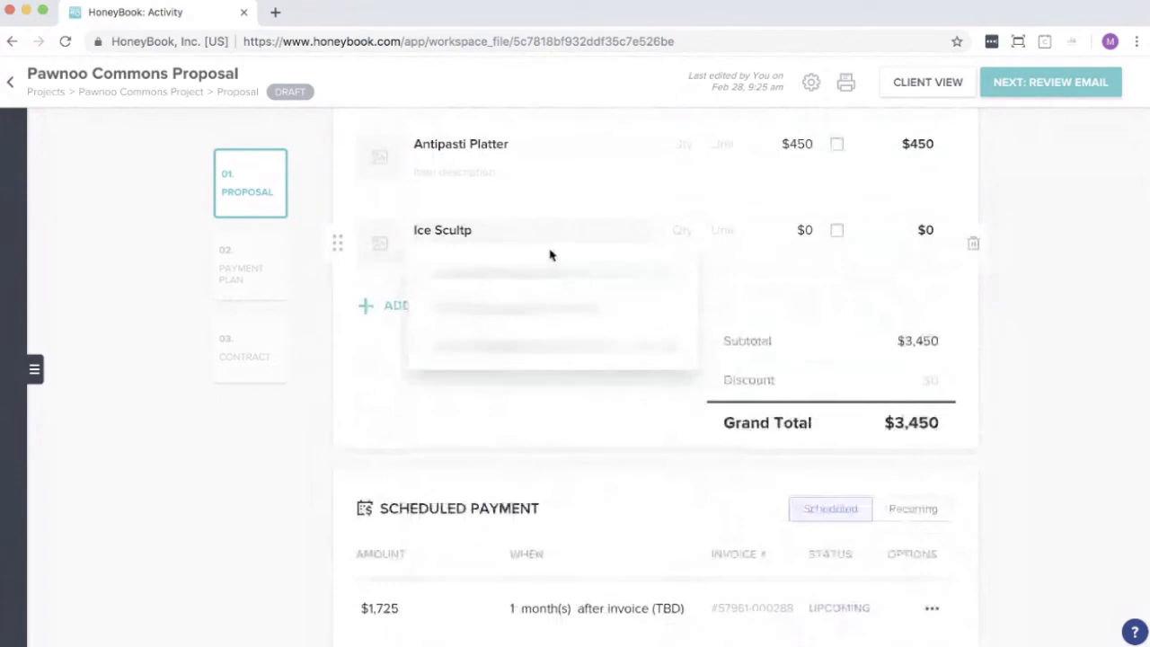
text(ture ()
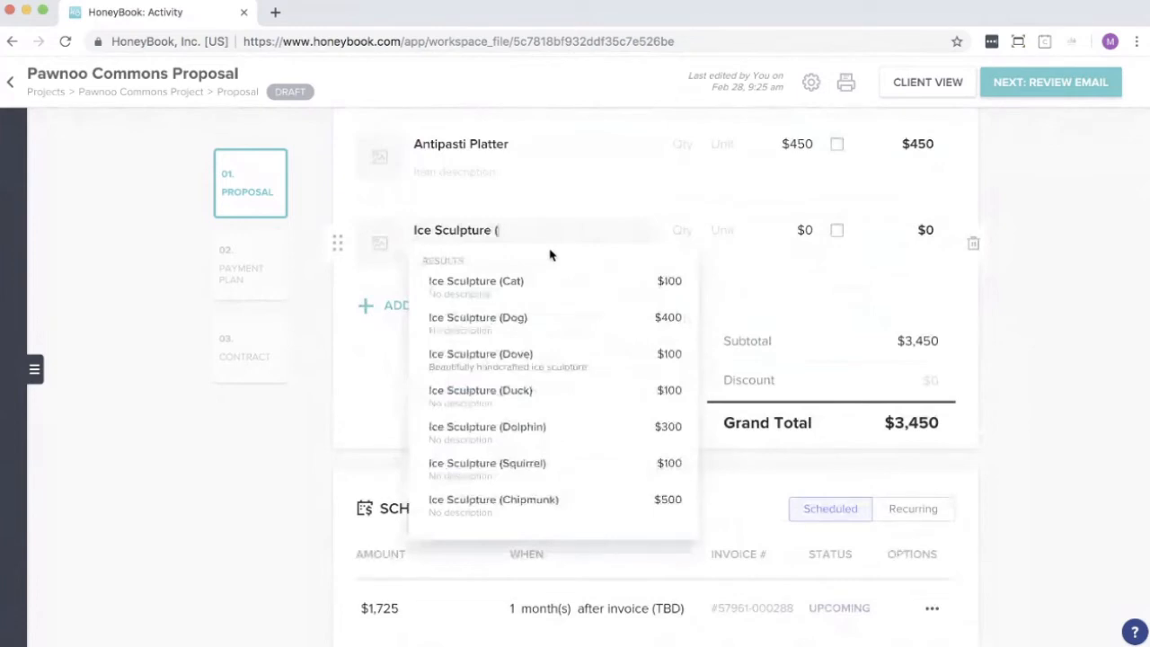
text(C)
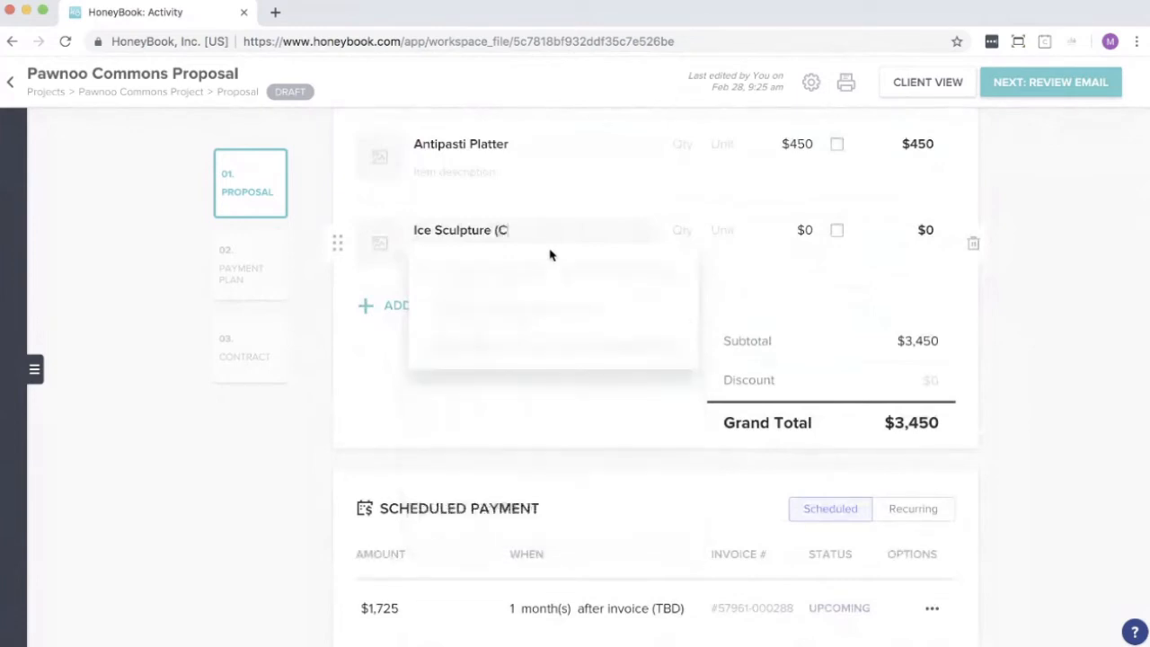
text(rocodile))
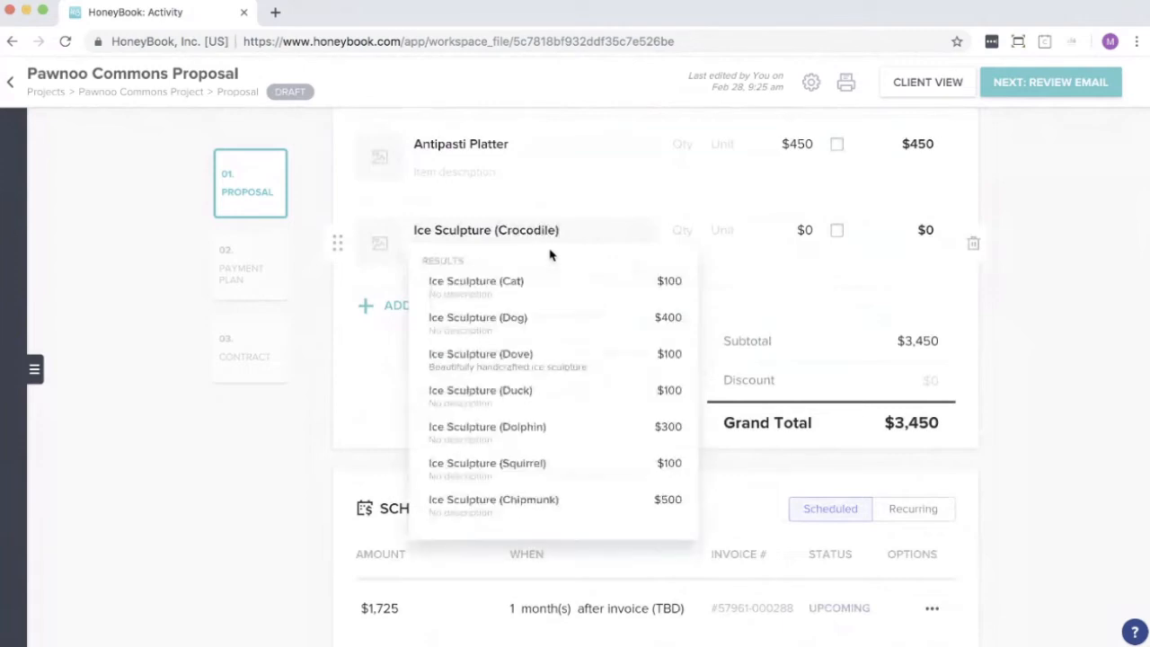
scroll(516, 379, down, 2)
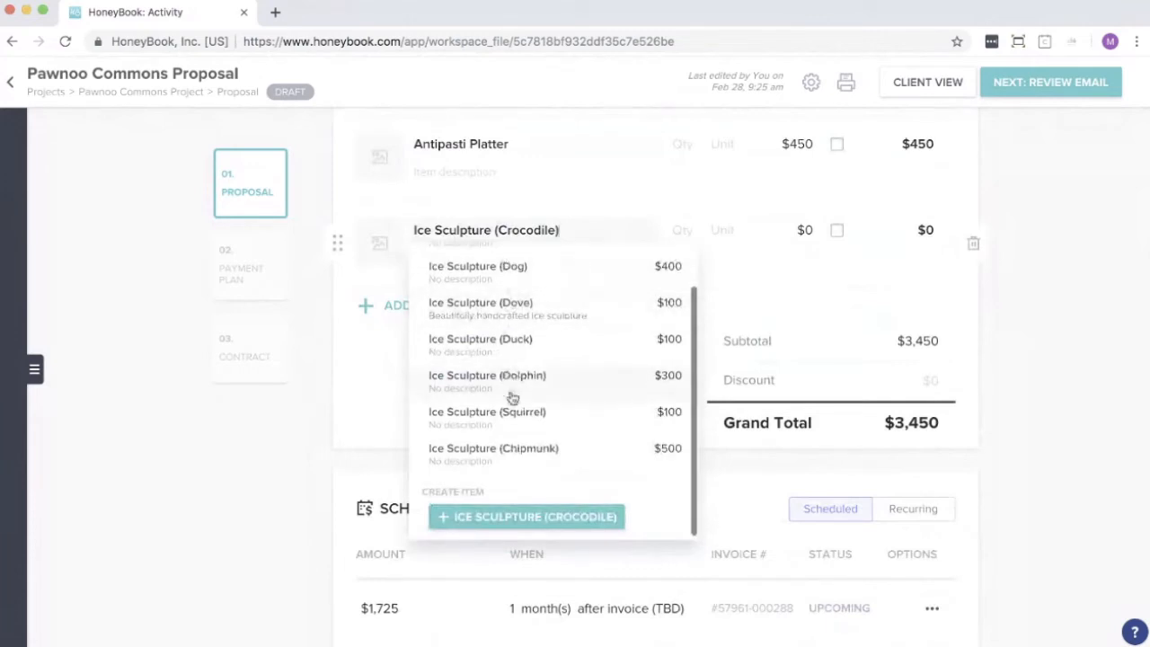
scroll(481, 445, down, 1)
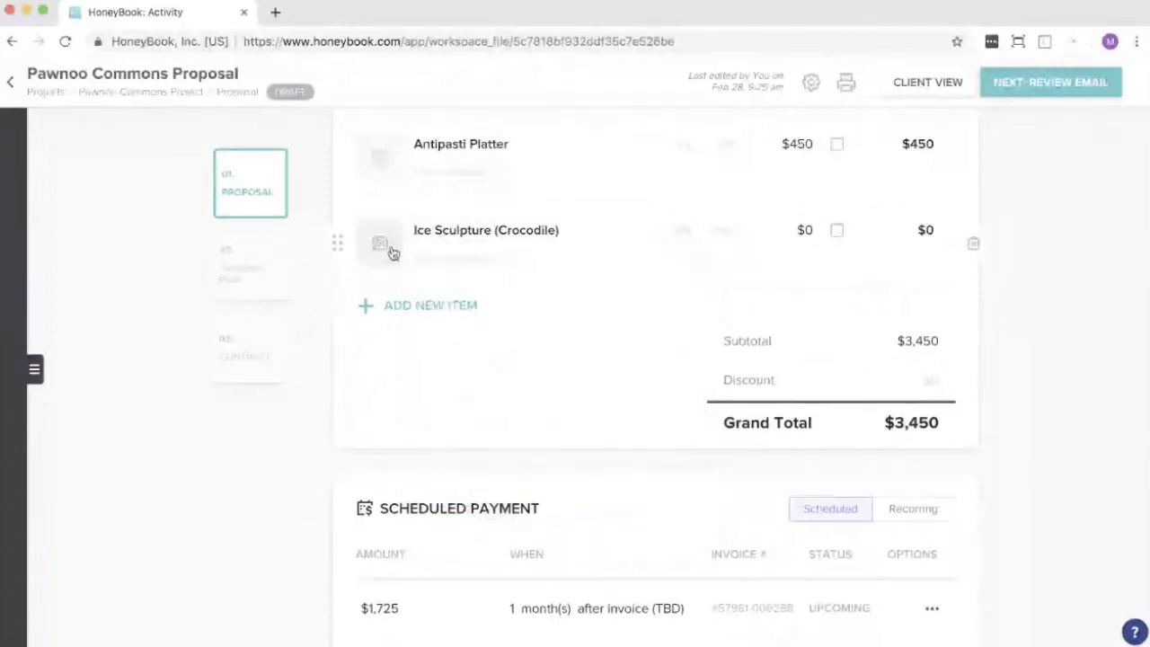
Step: Set the crocodile ice sculpture's price to $100 and quantity to 2, and mark the Antipasti Platter as taxable
click(806, 230)
text(100)
click(678, 241)
text(2)
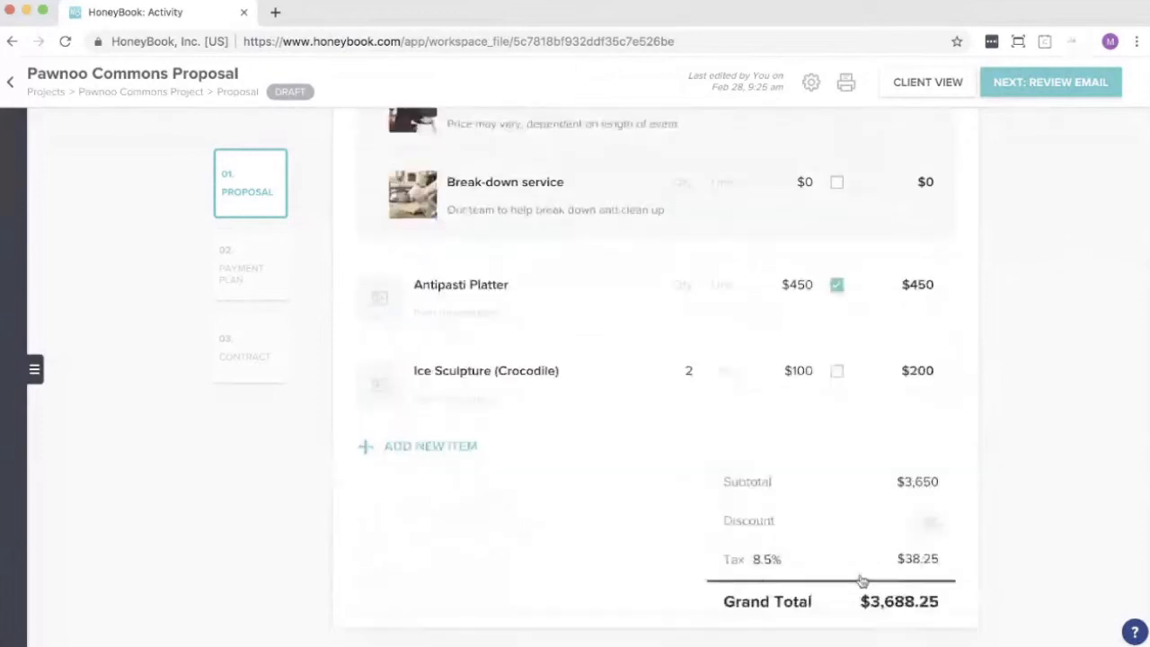
Step: View the editing options for the proposal's tax rate and close them without a change
scroll(861, 582, down, 2)
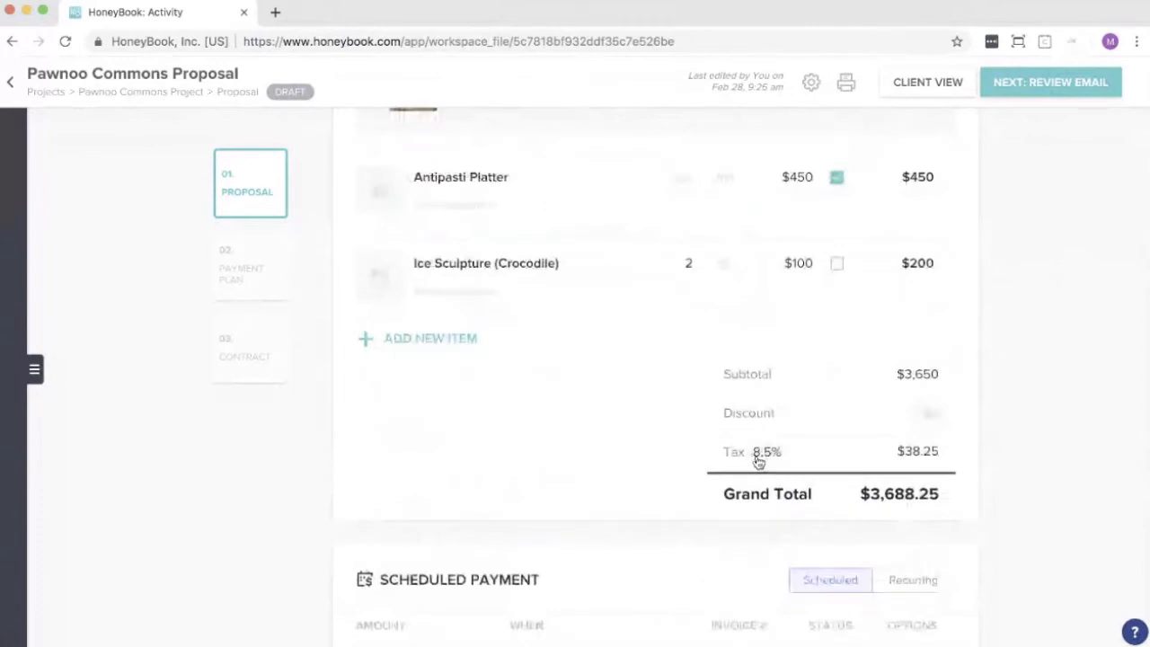
click(764, 453)
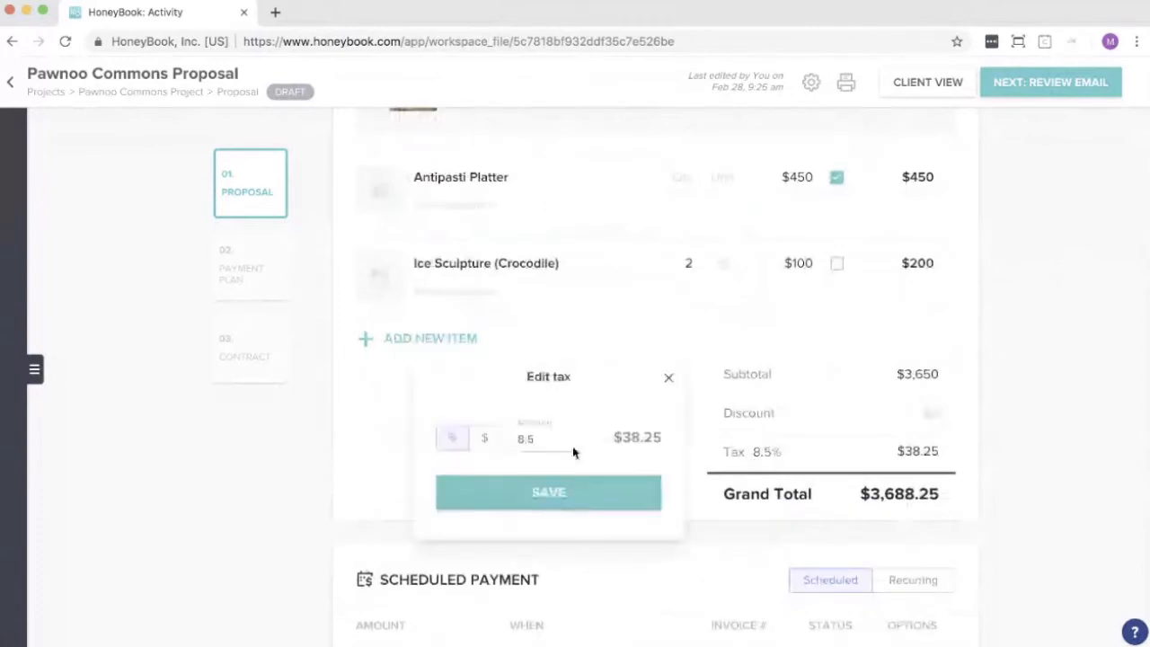
click(668, 377)
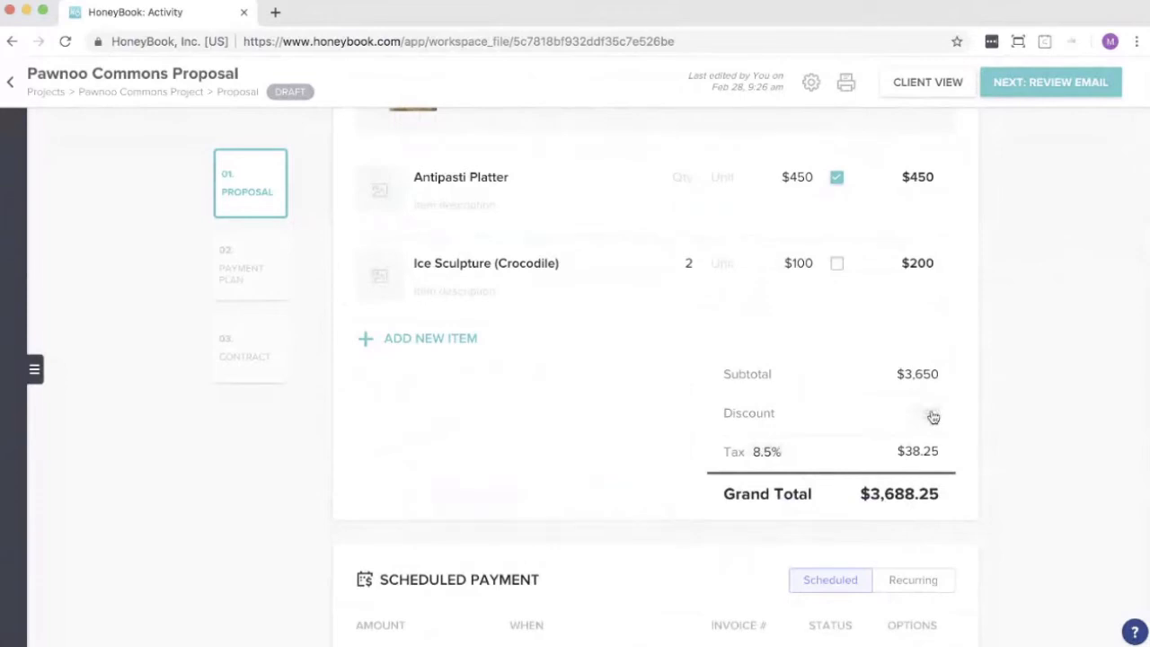
Step: Apply a $100 discount to the proposal and view the scheduled payments
click(934, 417)
text(100)
click(1067, 419)
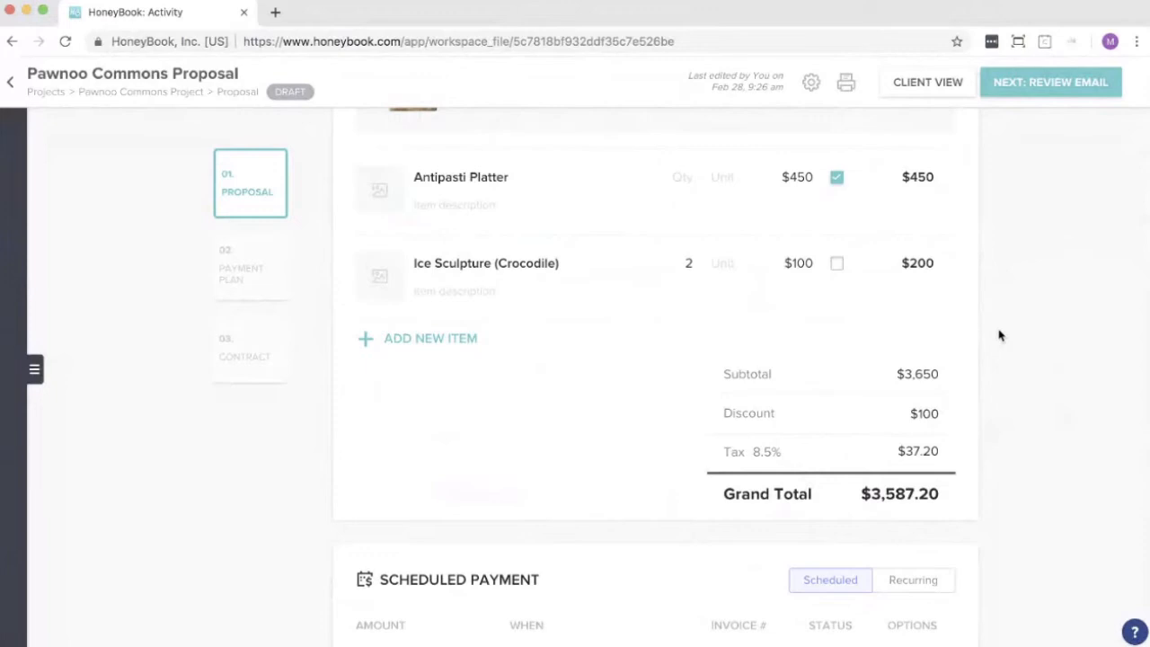
scroll(839, 505, down, 3)
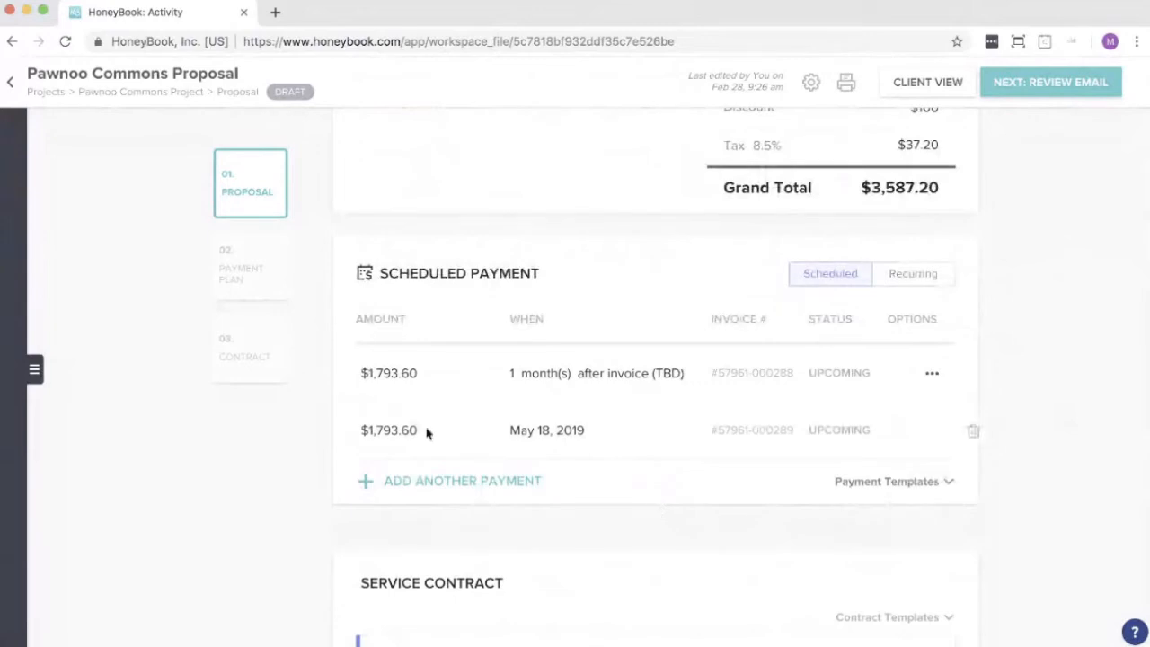
Step: View the first scheduled payment's amount options, close them unchanged, and add a third payment to the schedule
click(385, 373)
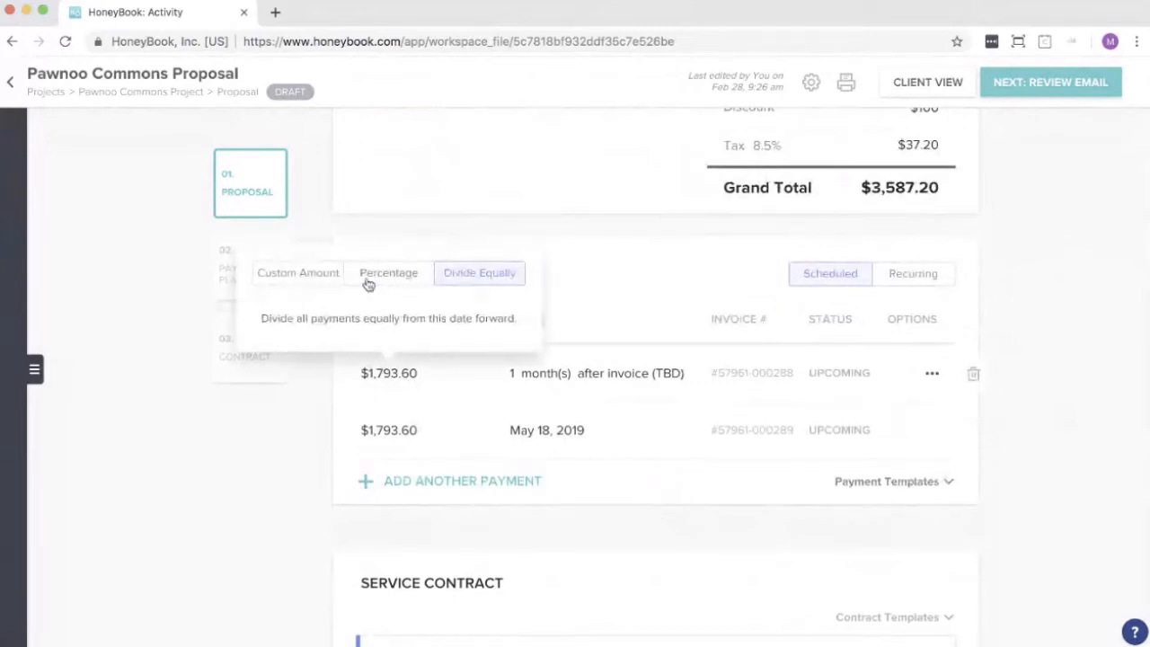
click(316, 416)
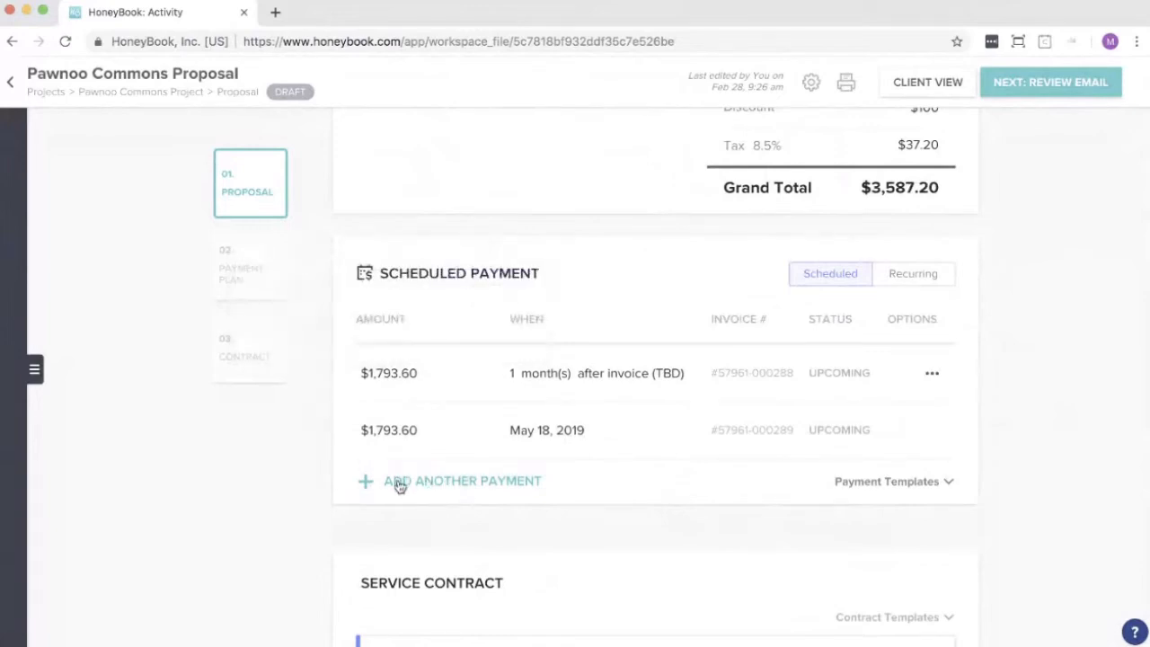
click(400, 481)
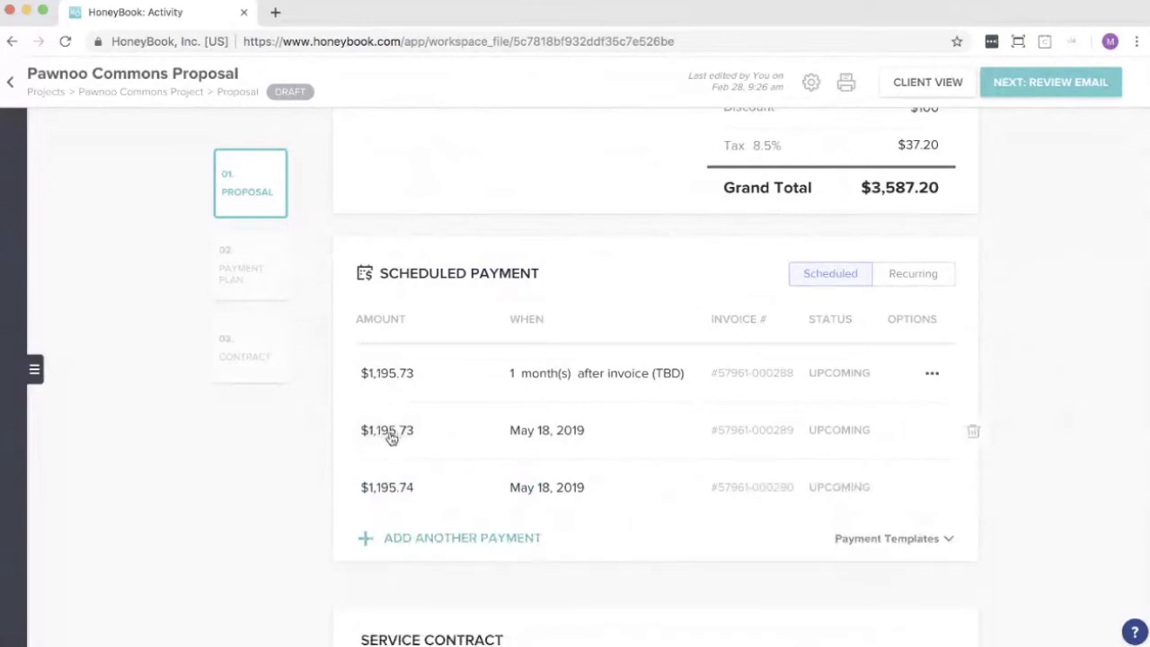
Step: Set the first scheduled payment to a percentage amount of 20%
click(393, 375)
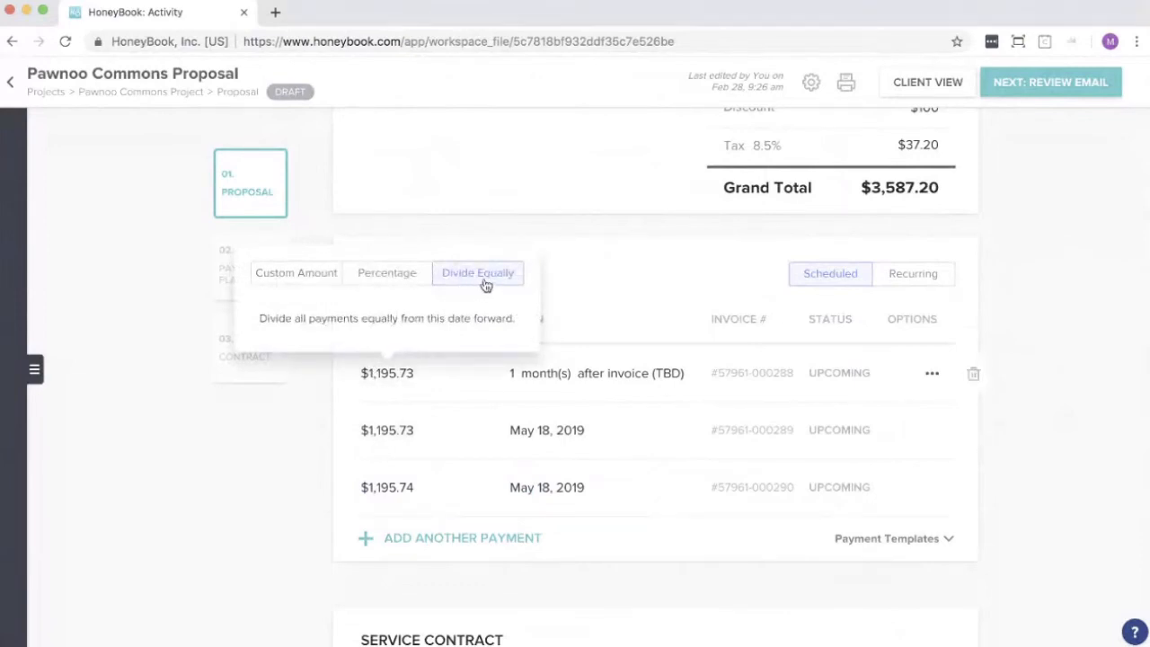
click(396, 277)
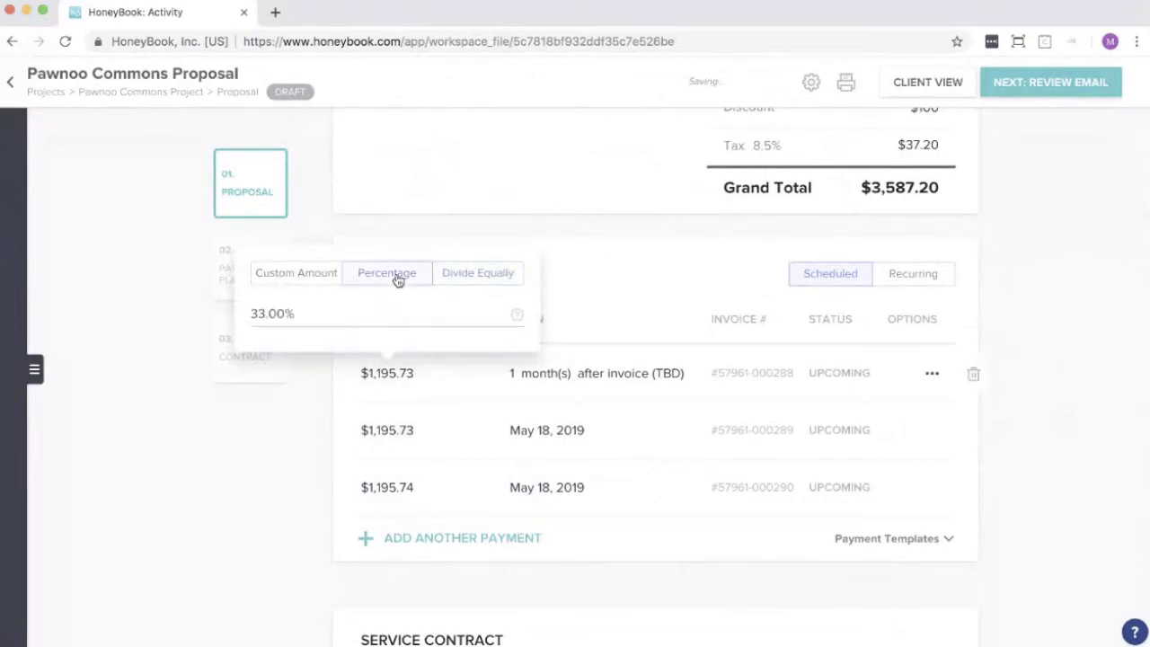
drag(268, 312, 240, 314)
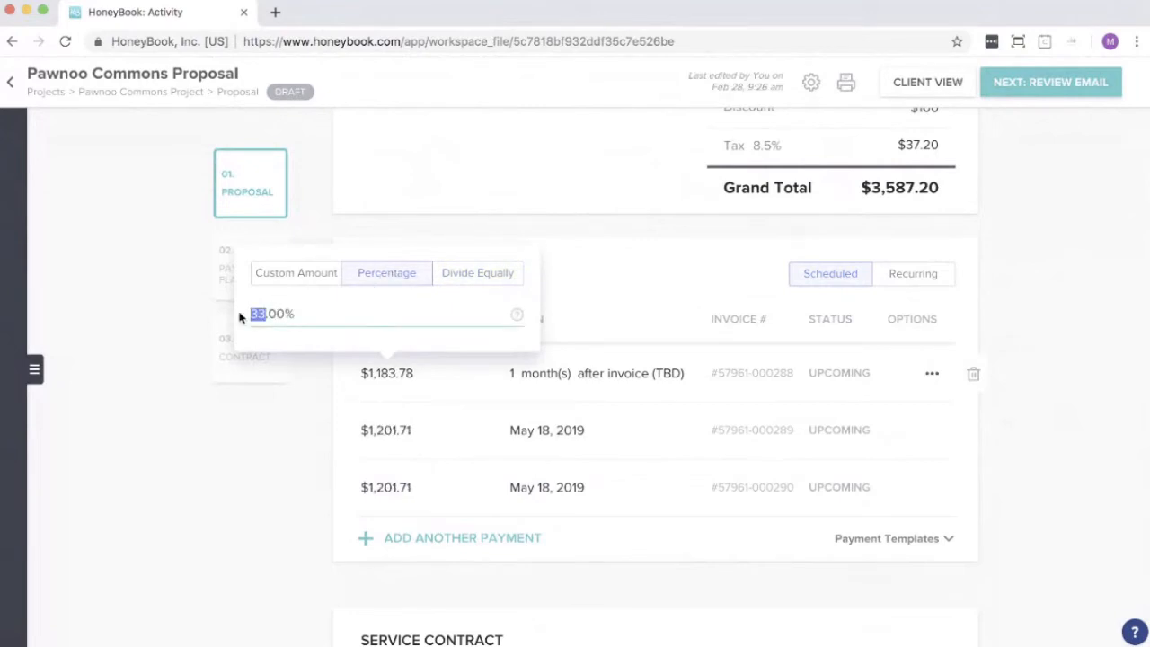
text(20)
click(331, 495)
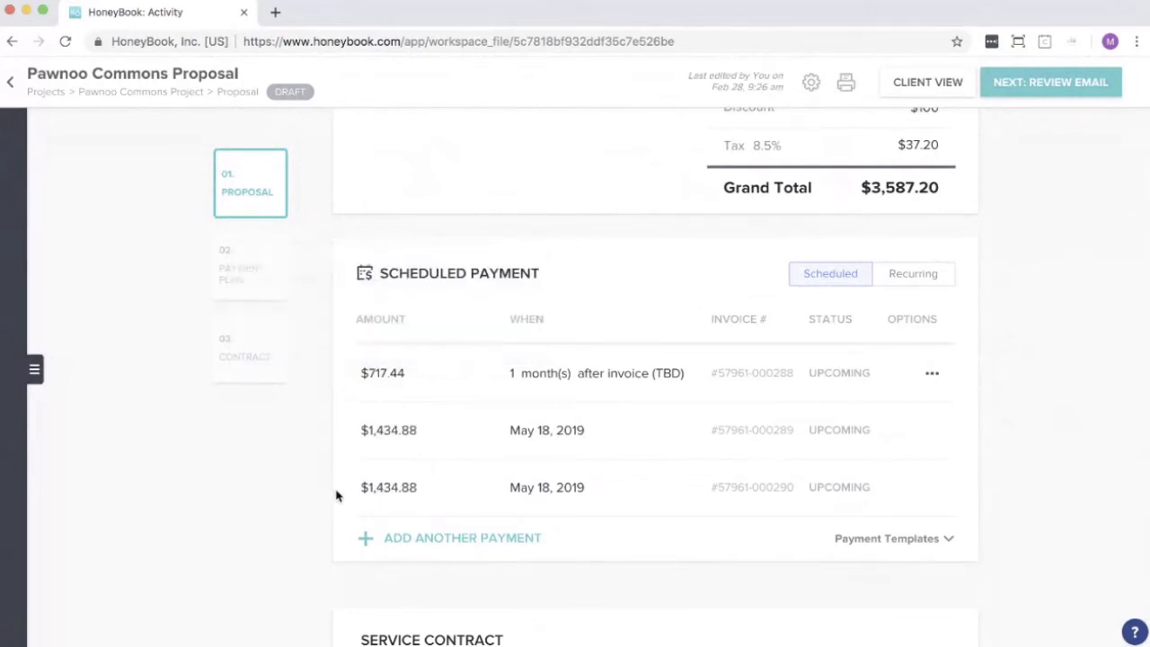
Step: Set the first scheduled payment to a custom amount of $500 and view the second payment's amount options without changing them
click(381, 373)
click(296, 274)
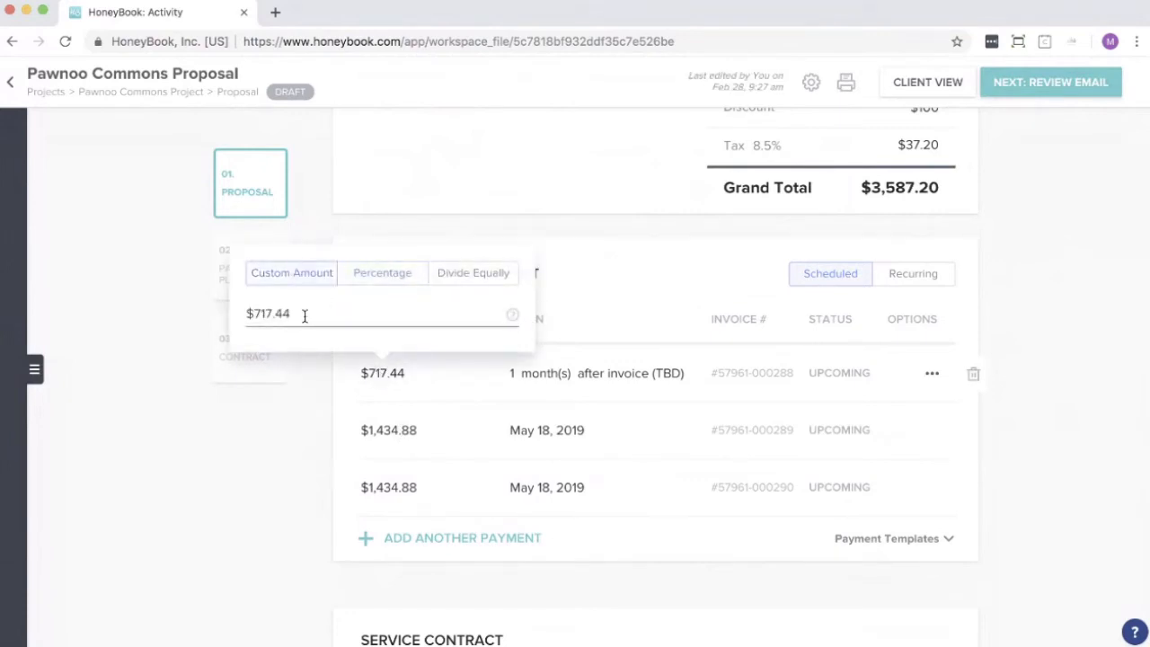
drag(303, 315, 252, 317)
key(BackSpace)
text(500)
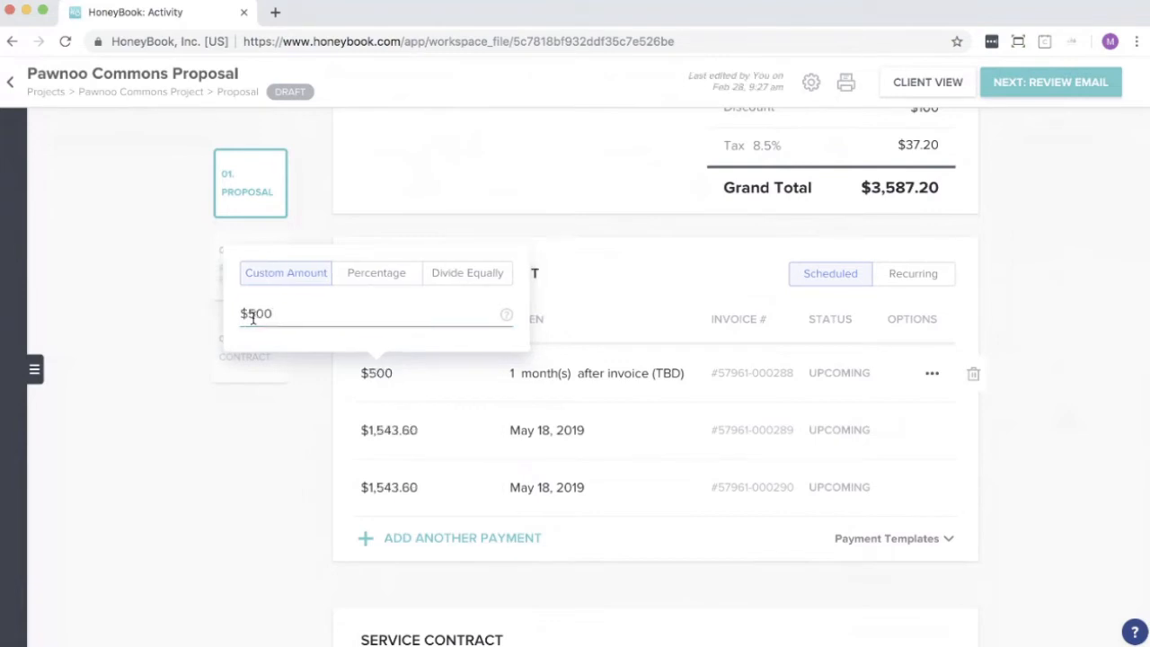
click(283, 518)
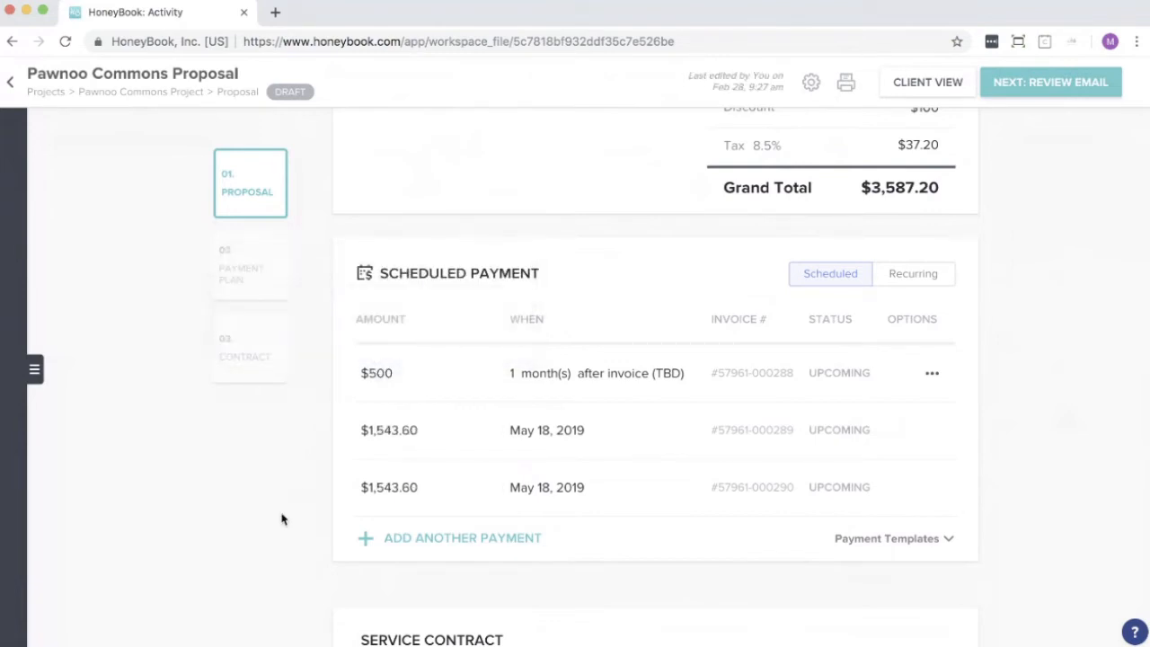
click(390, 435)
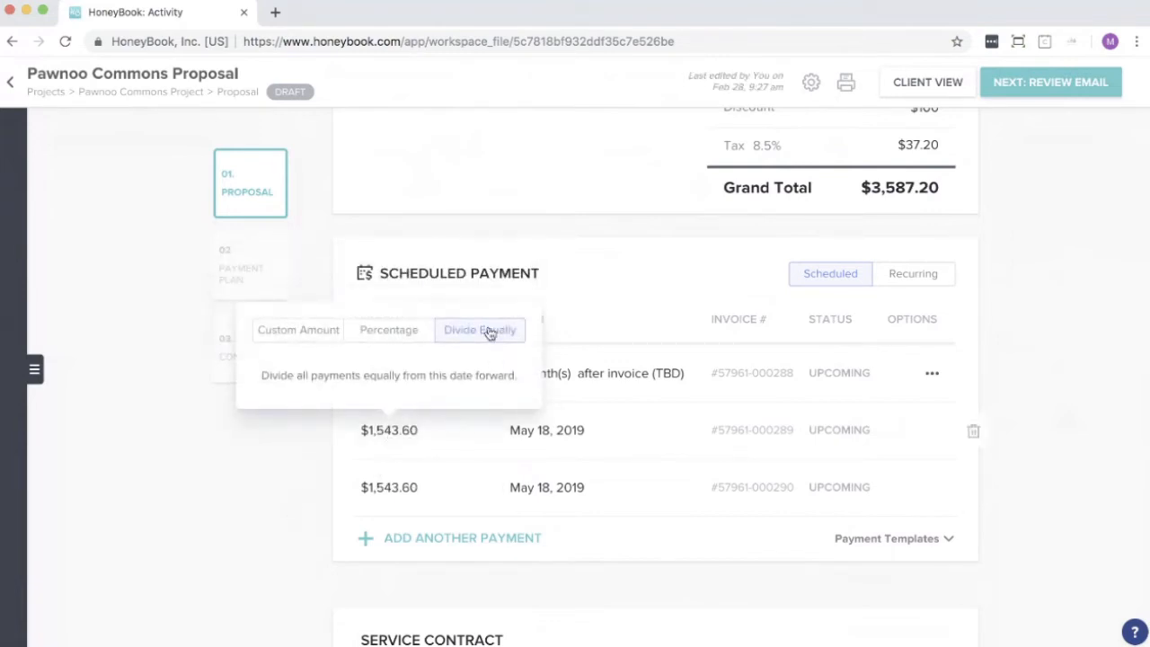
click(306, 463)
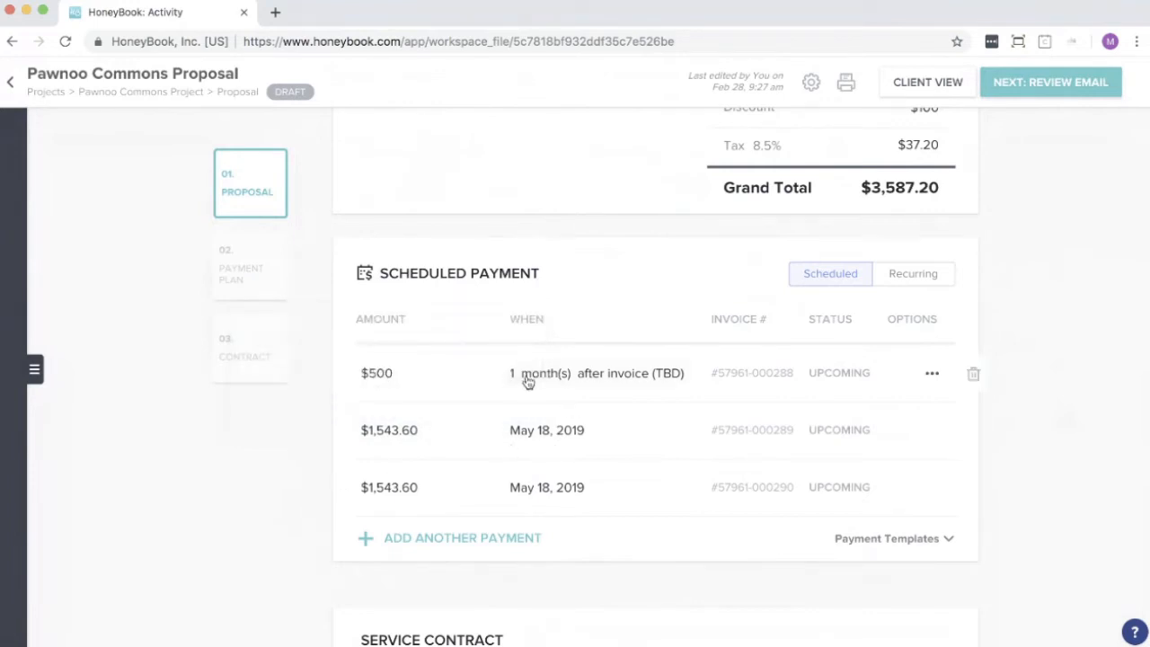
Step: Make the first scheduled payment due on the Invoice Date
click(576, 385)
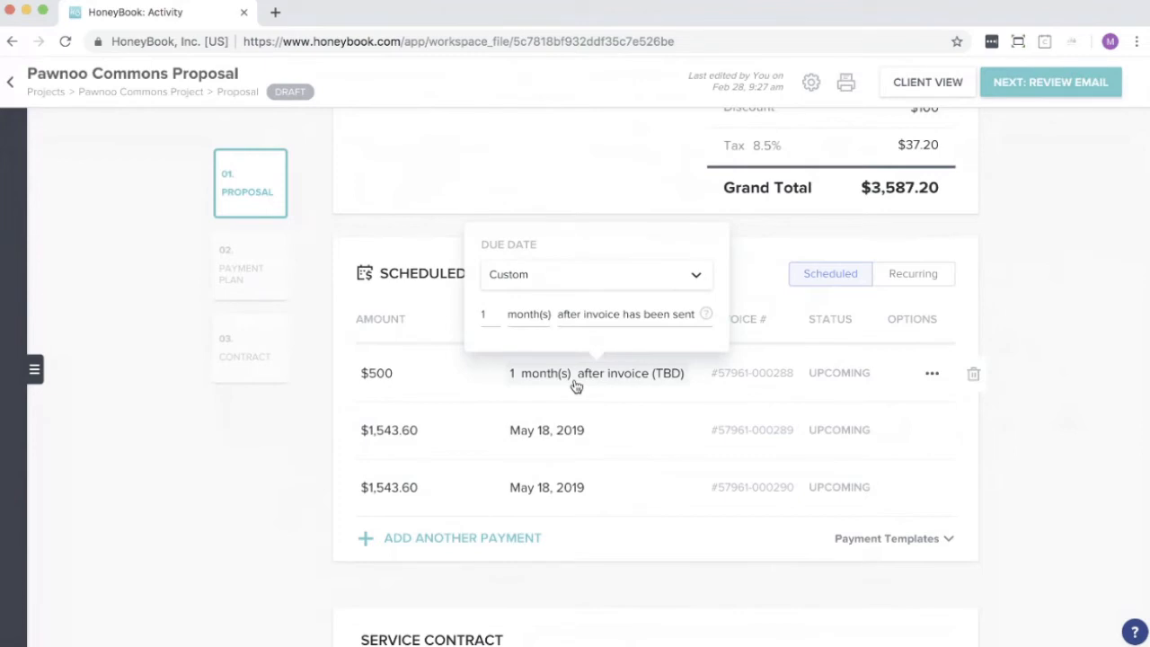
click(620, 276)
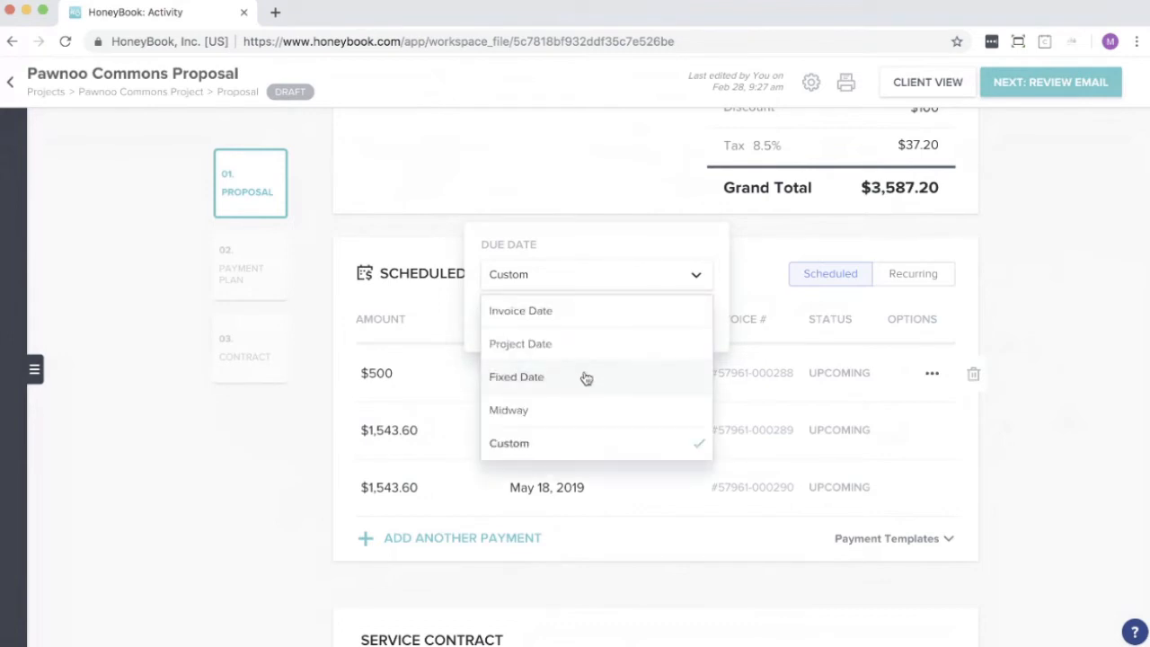
click(564, 316)
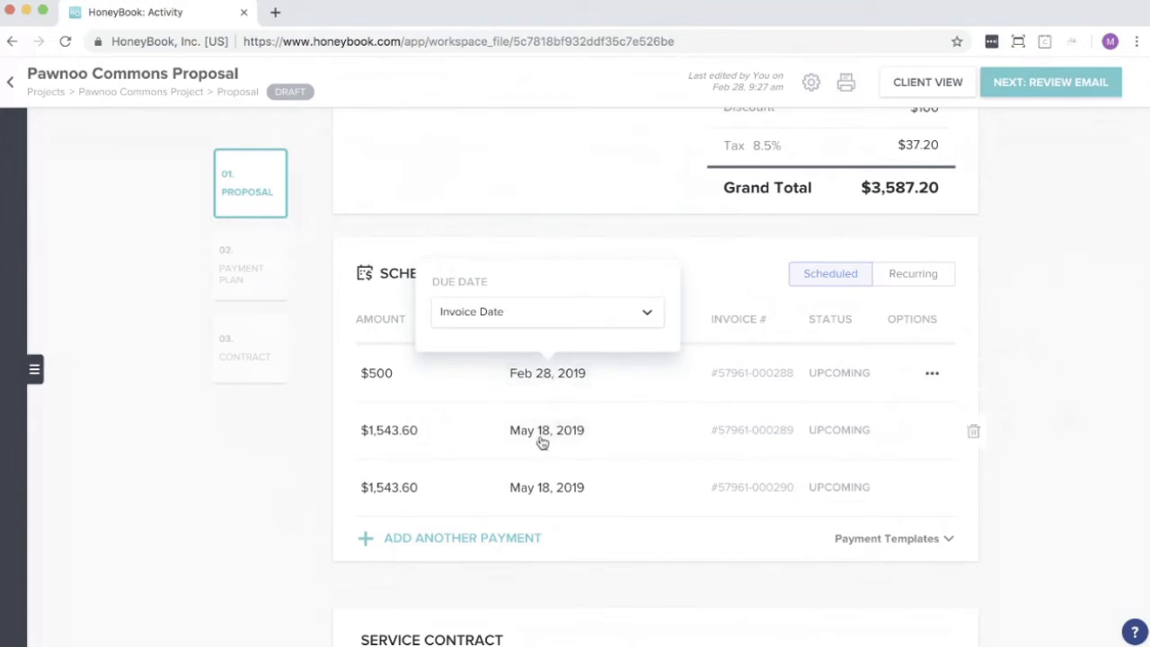
Step: Set the second scheduled payment's due date to Midway
mouse_move(542, 441)
click(628, 371)
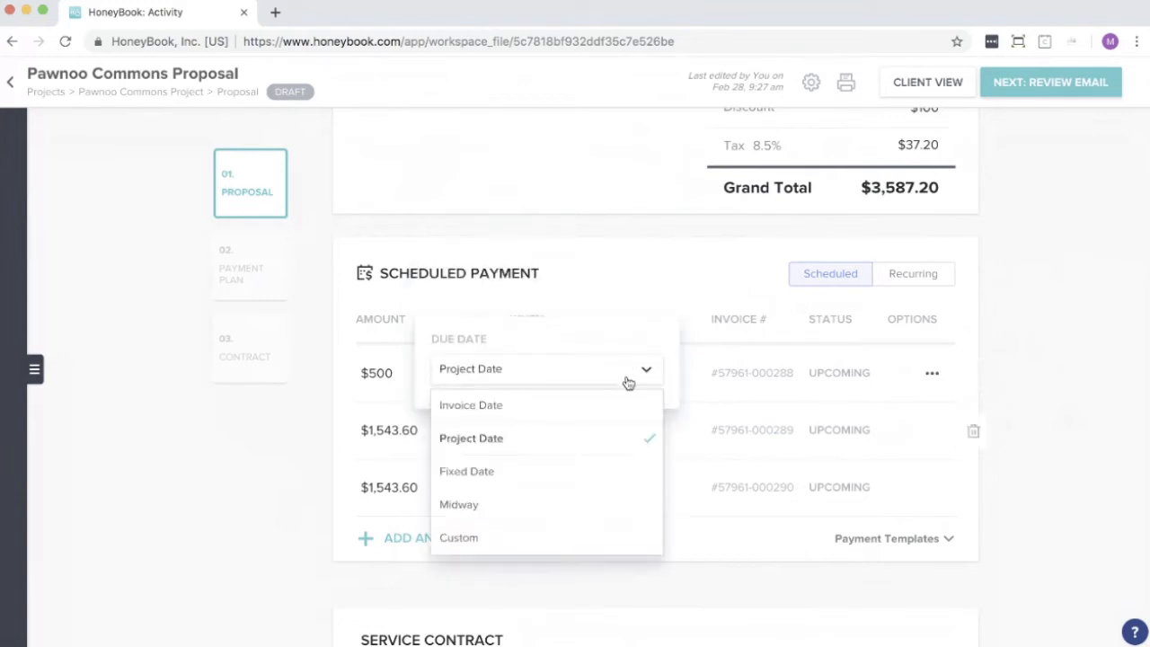
scroll(557, 449, down, 1)
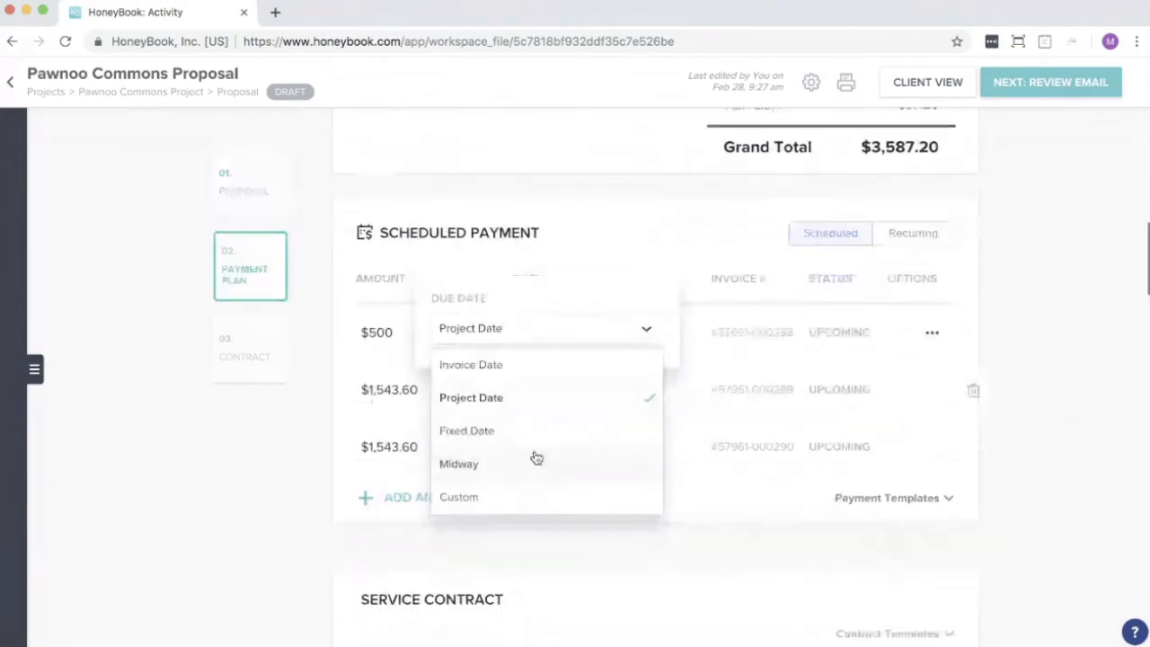
click(484, 470)
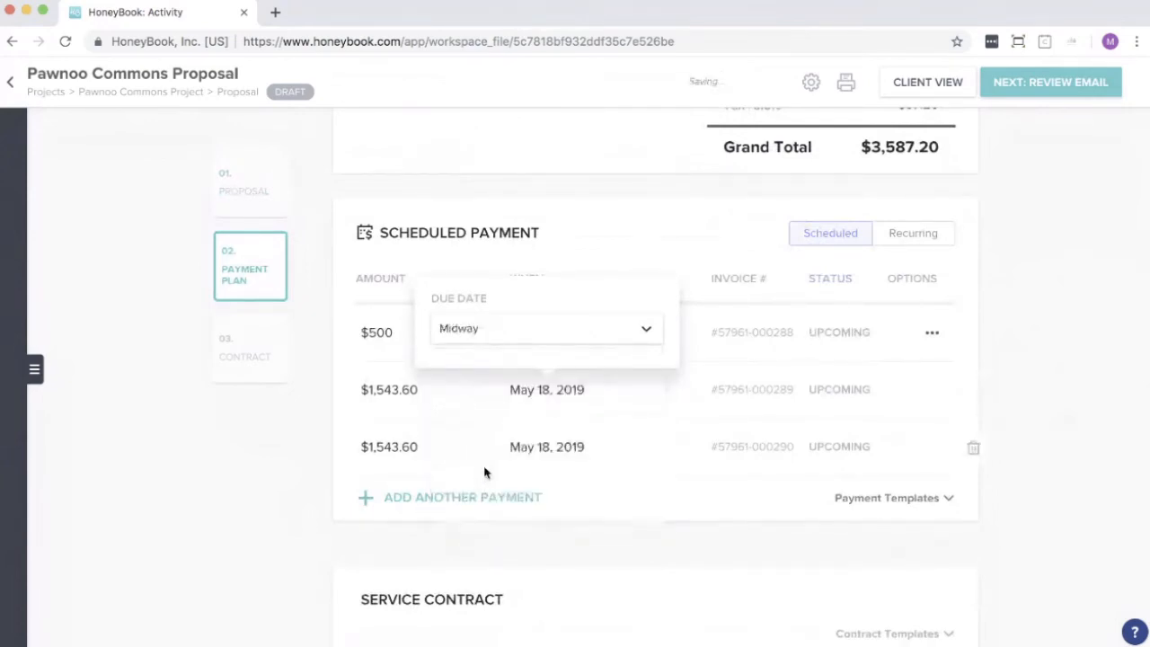
click(292, 477)
Step: Give the third scheduled payment a custom due date of 1 week after the project date
click(546, 447)
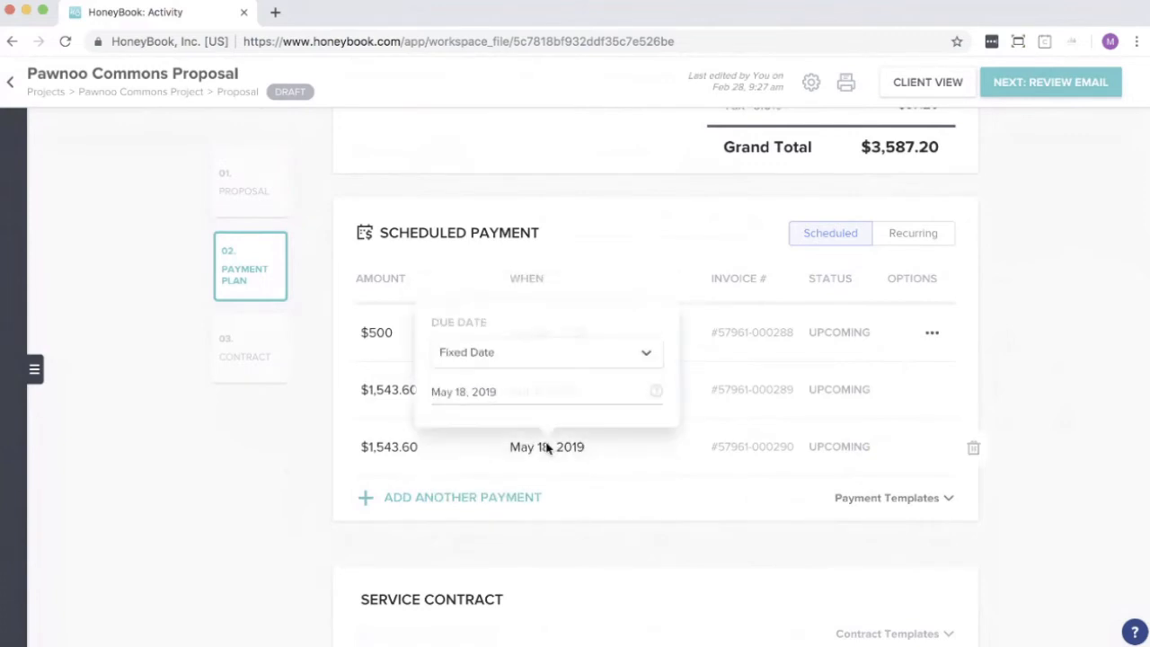
scroll(539, 283, down, 1)
click(516, 299)
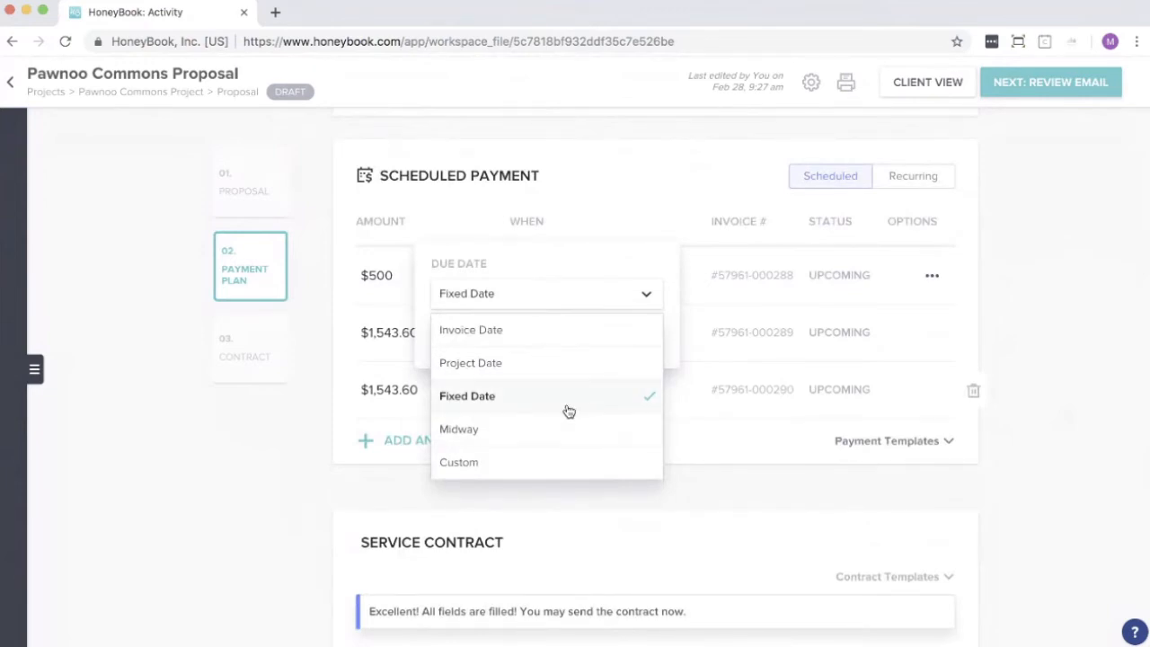
scroll(568, 408, down, 1)
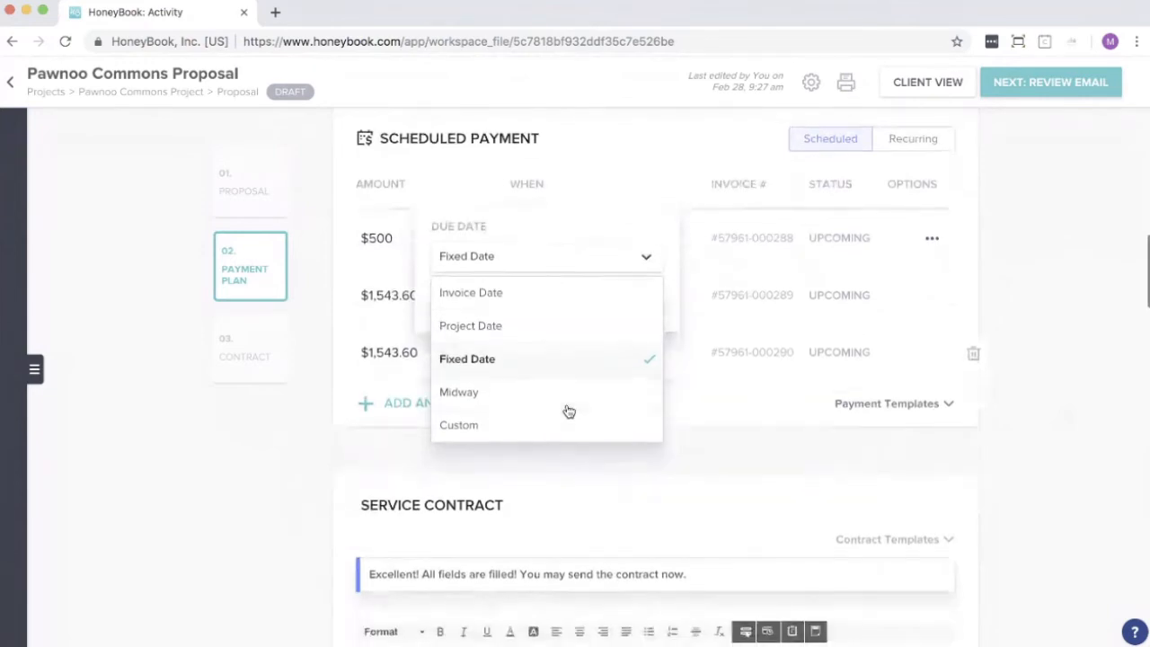
click(481, 430)
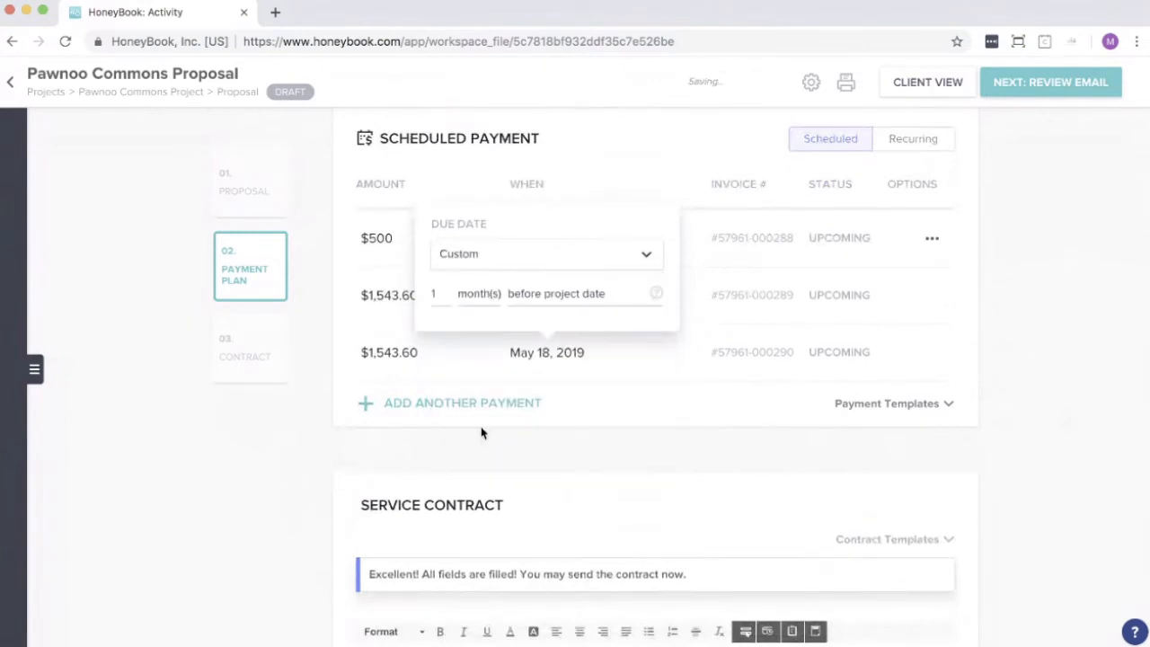
click(477, 297)
click(501, 358)
click(570, 301)
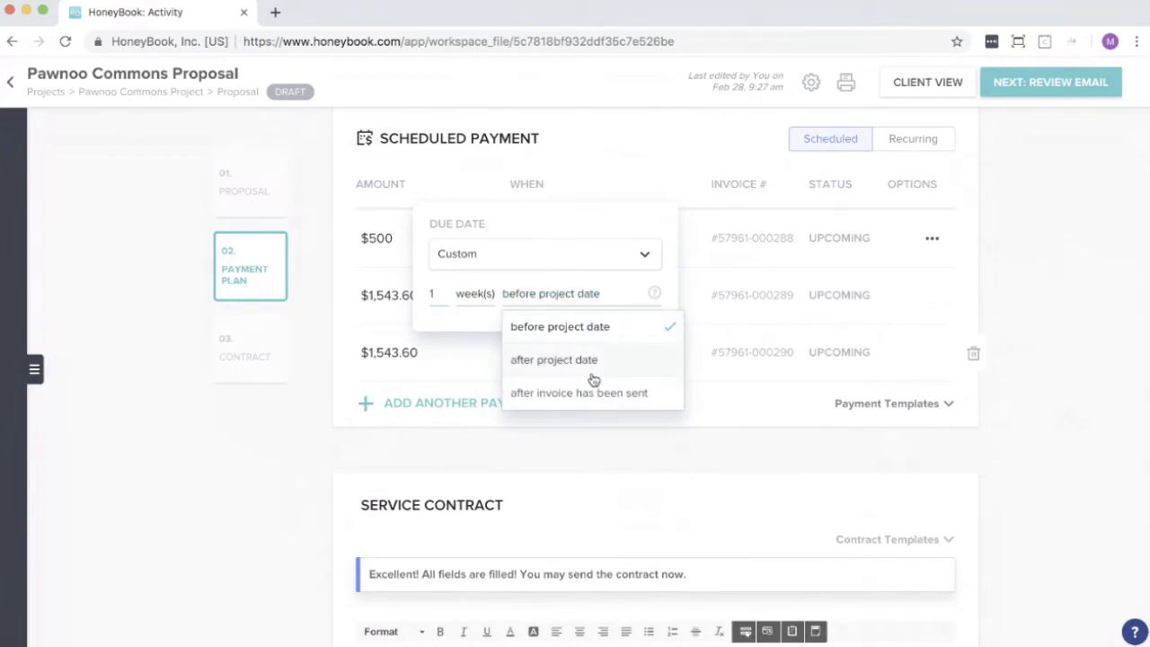
click(619, 360)
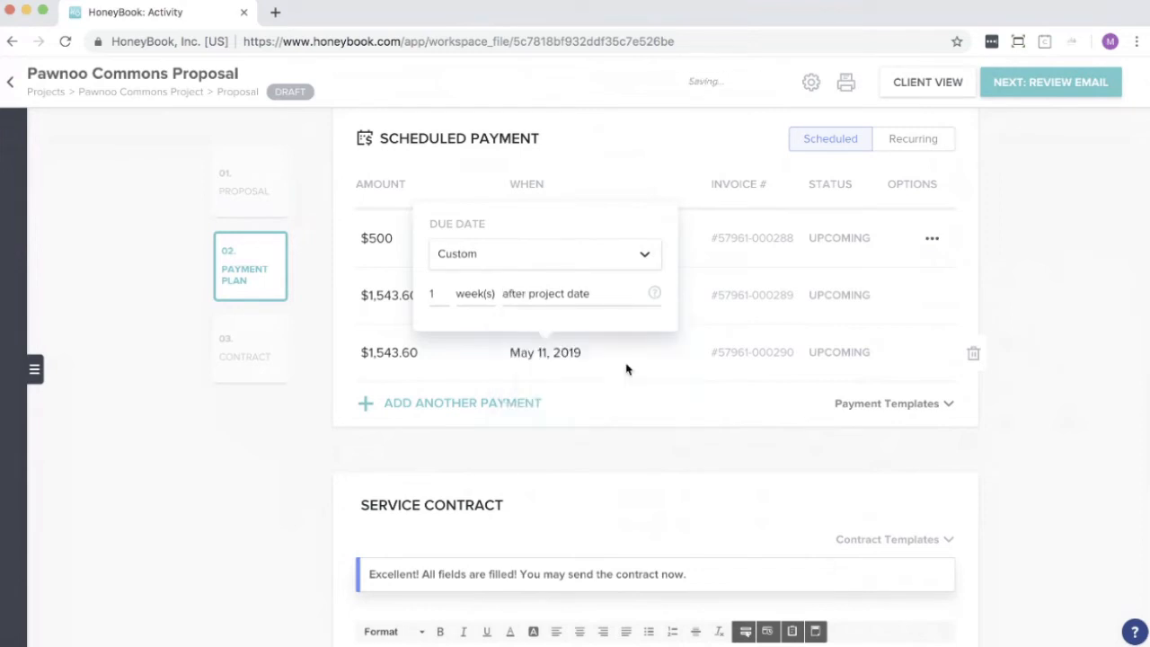
click(600, 452)
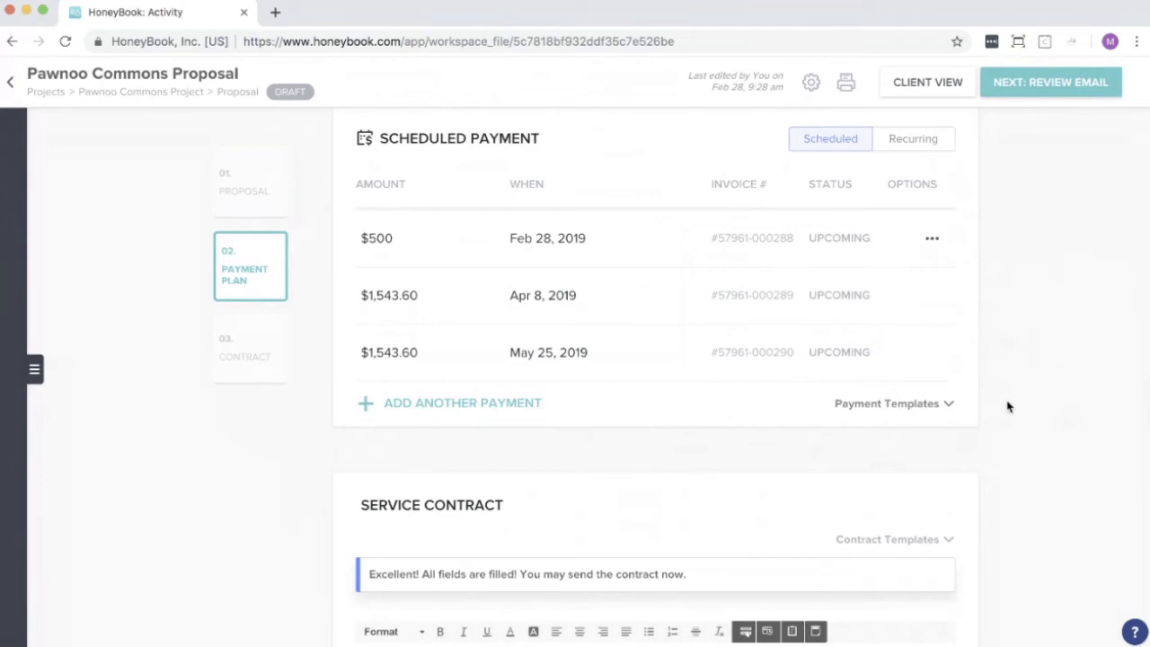
Step: Change the crocodile ice sculpture's quantity to 8 in the proposal's item list
scroll(1007, 407, down, 3)
scroll(1008, 407, up, 10)
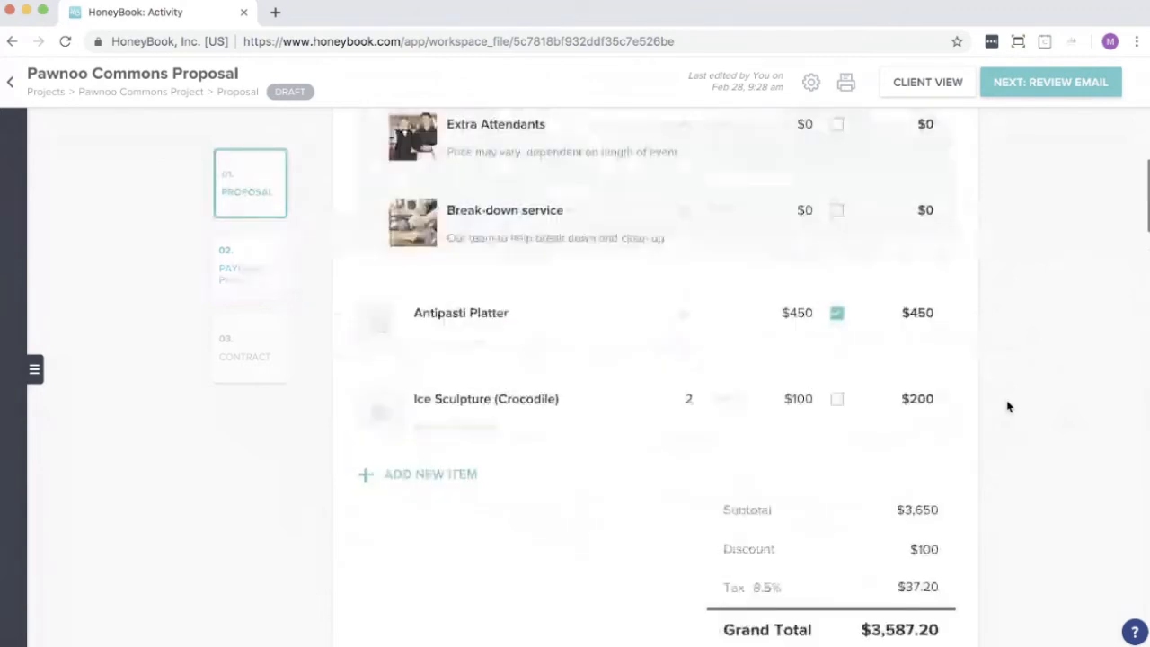
scroll(641, 430, up, 5)
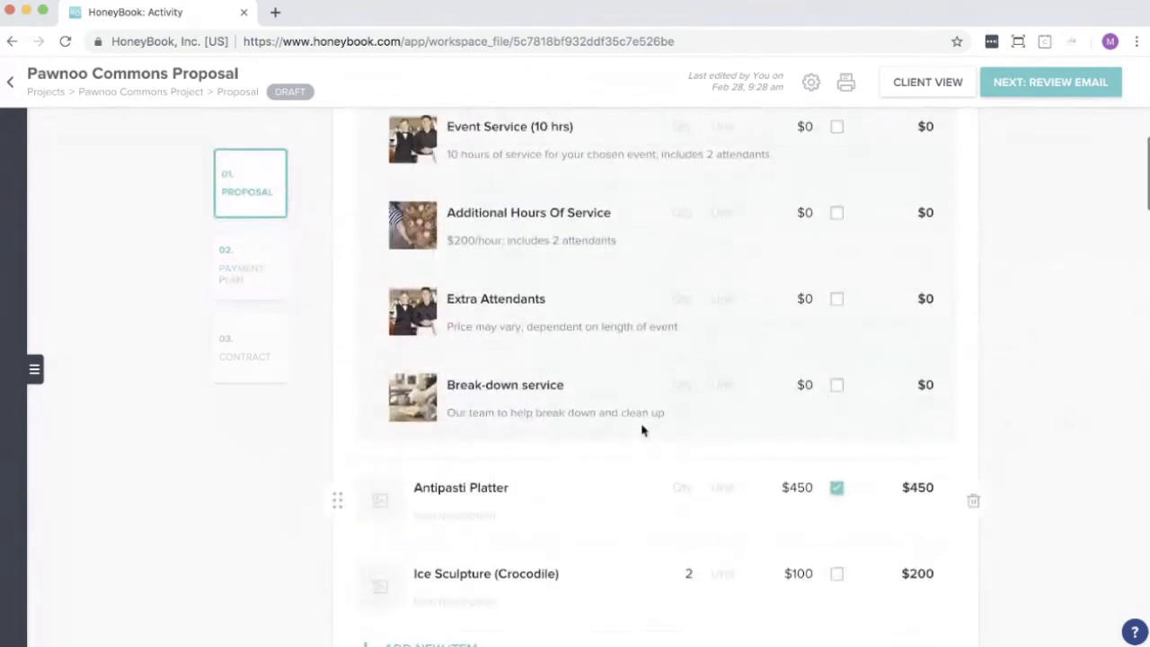
scroll(642, 431, down, 6)
scroll(642, 431, down, 1)
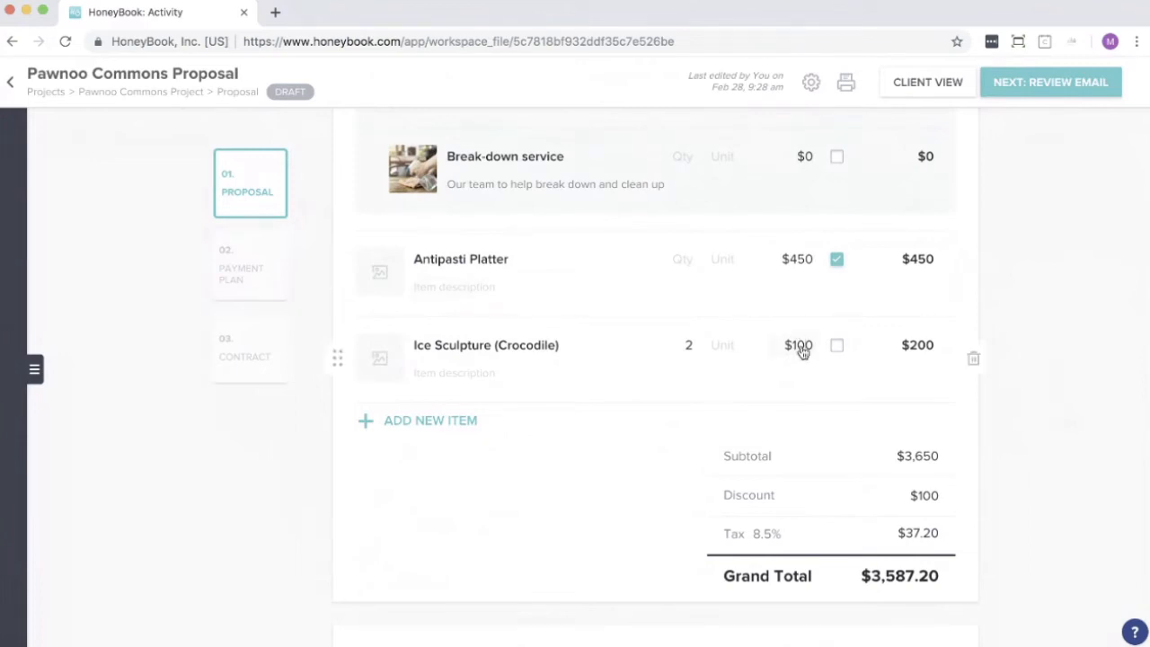
click(517, 349)
click(812, 348)
click(688, 345)
text(8)
click(1112, 333)
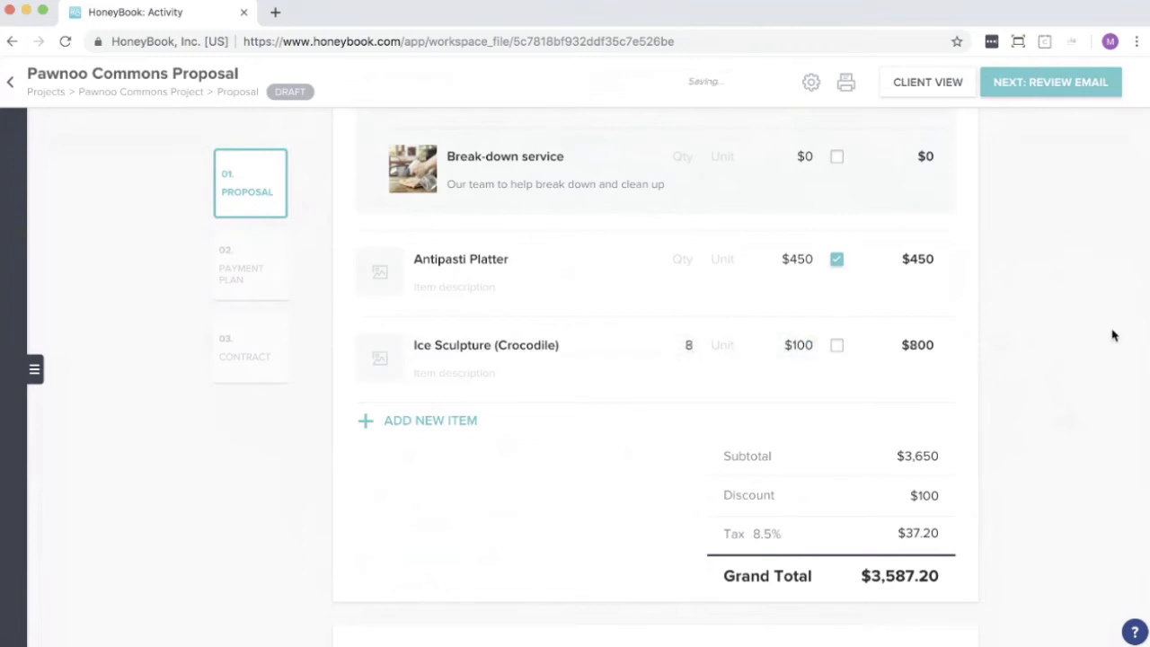
Step: Restore the crocodile ice sculpture's quantity to 2
click(690, 347)
text(2)
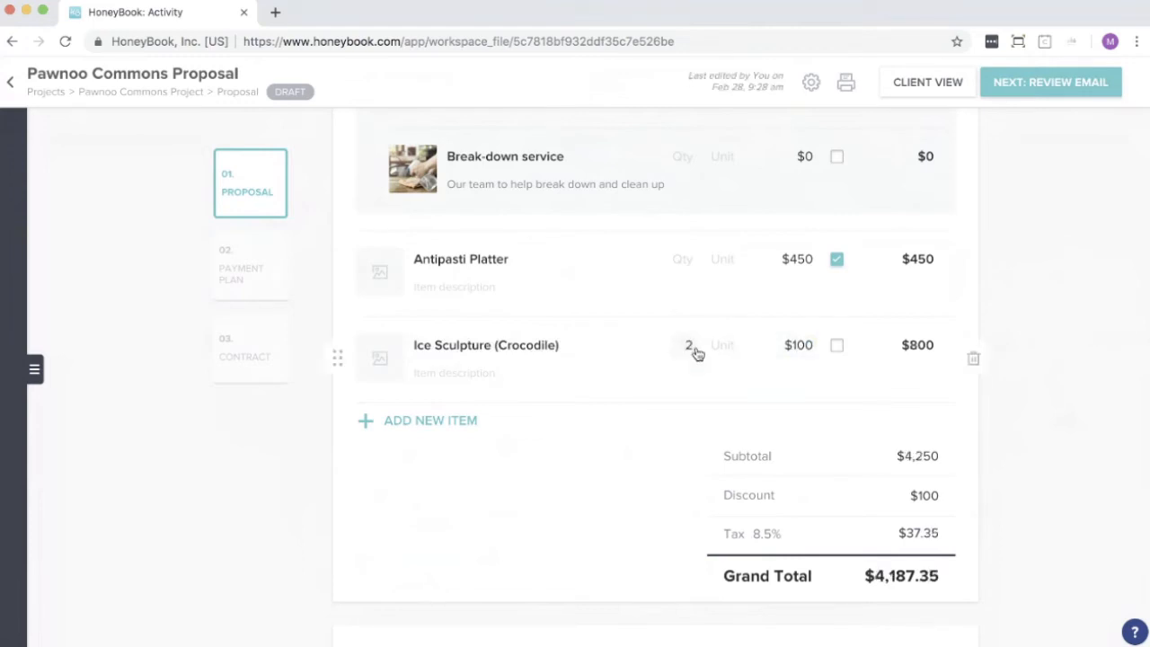
click(1006, 346)
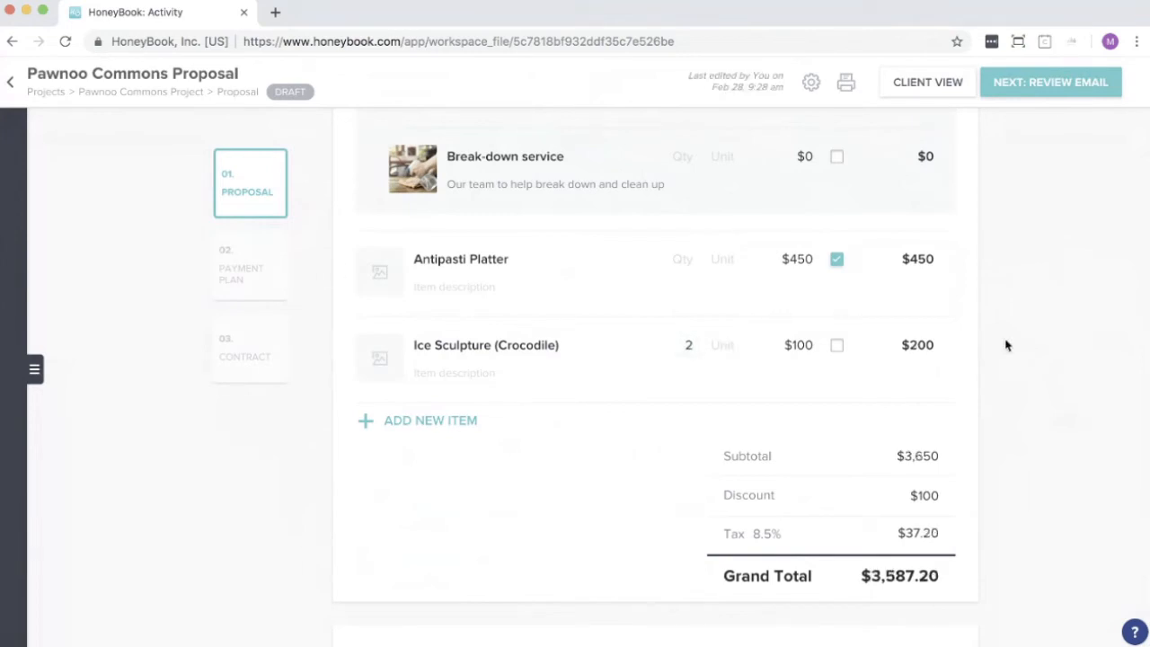
Step: Review the service contract and inspect the client email field's customization settings, closing them without a change
scroll(1007, 345, down, 10)
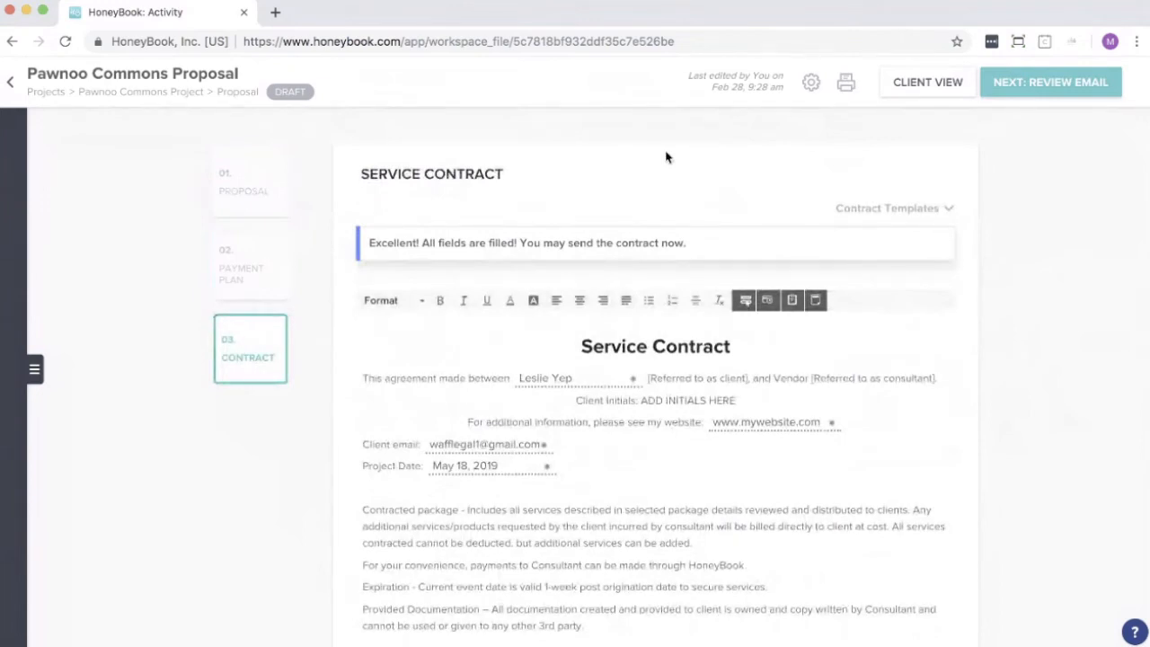
scroll(868, 385, down, 1)
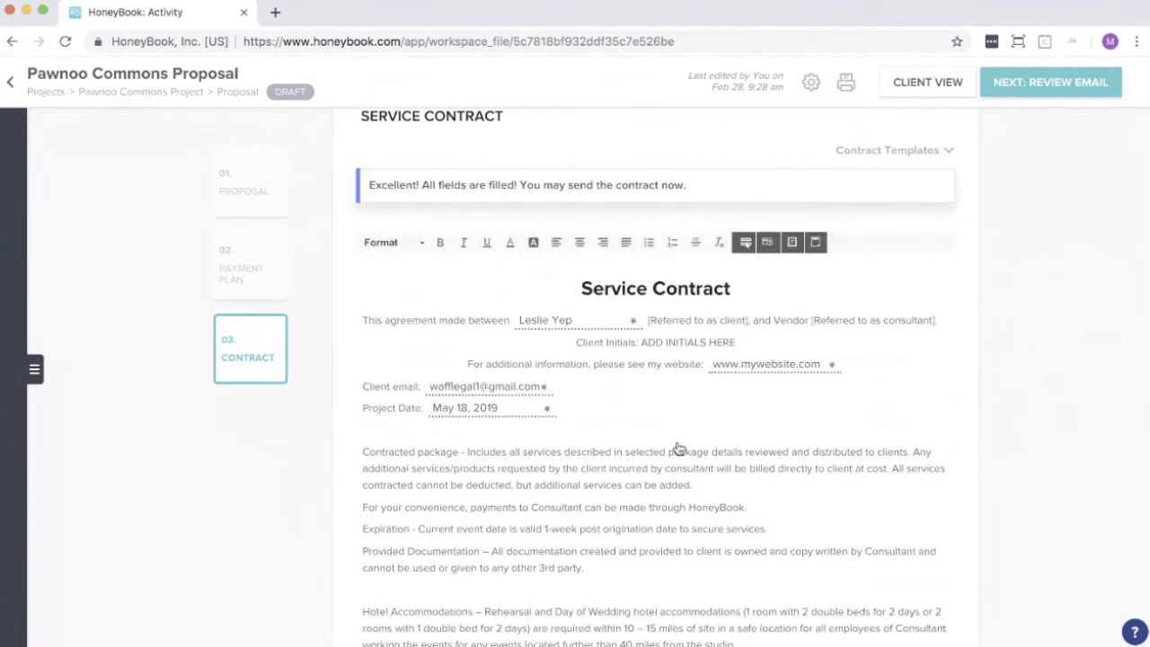
scroll(679, 449, down, 2)
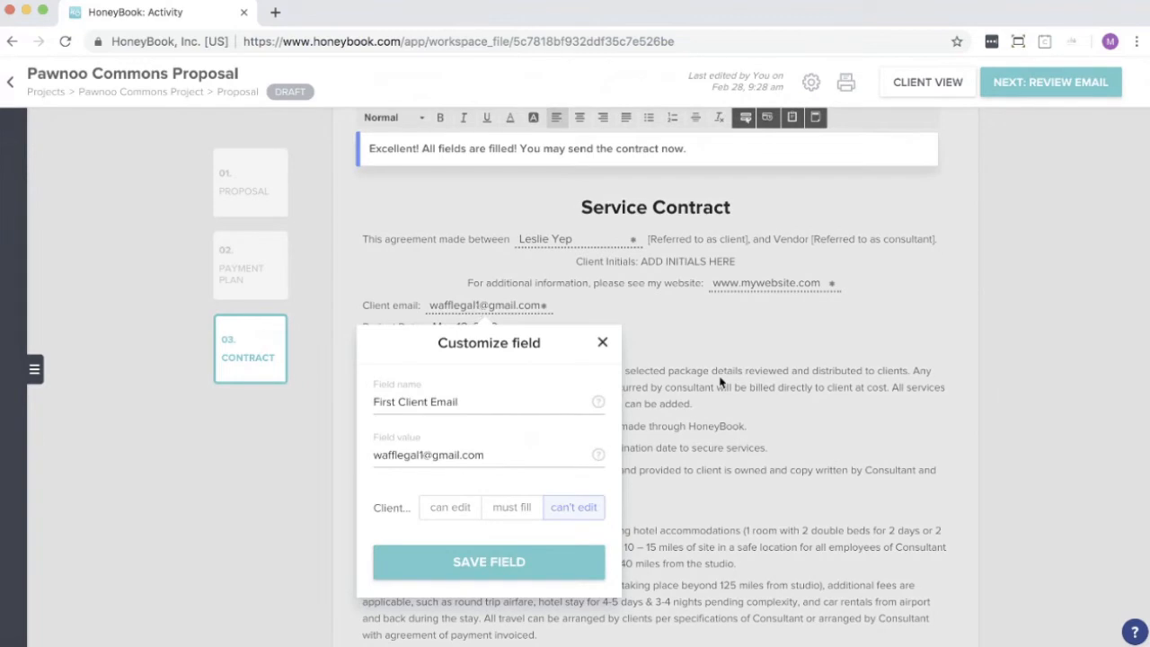
click(494, 448)
click(827, 387)
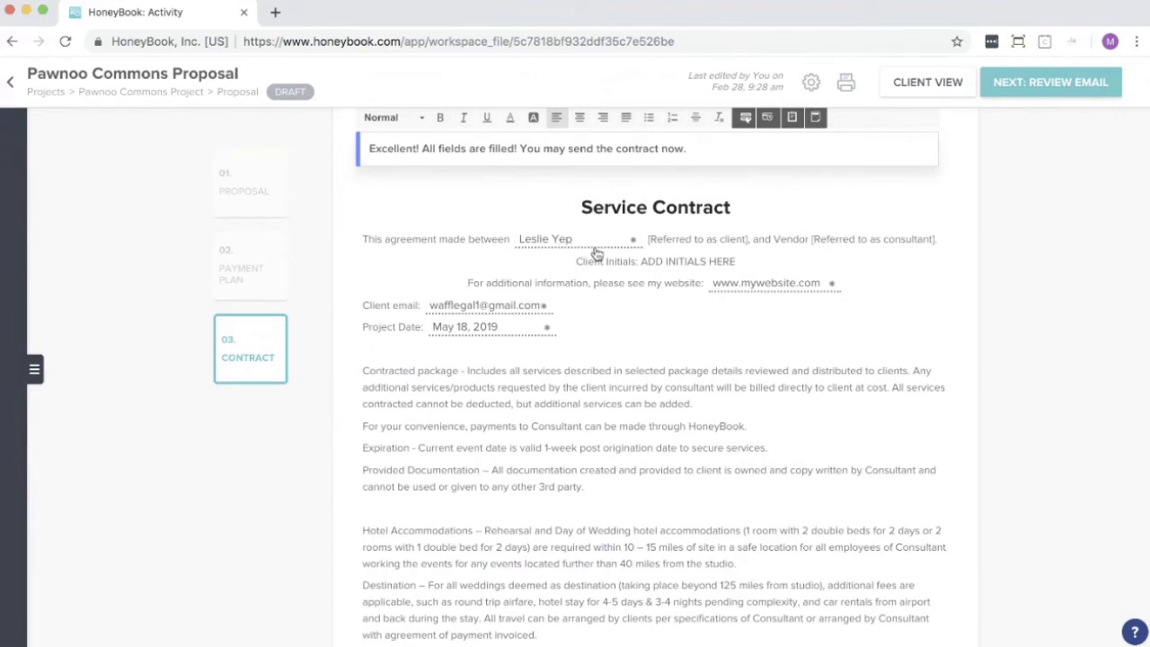
Step: Inspect the customization settings of the service contract's client name and company website fields, closing each without a change
click(597, 246)
click(850, 398)
click(784, 287)
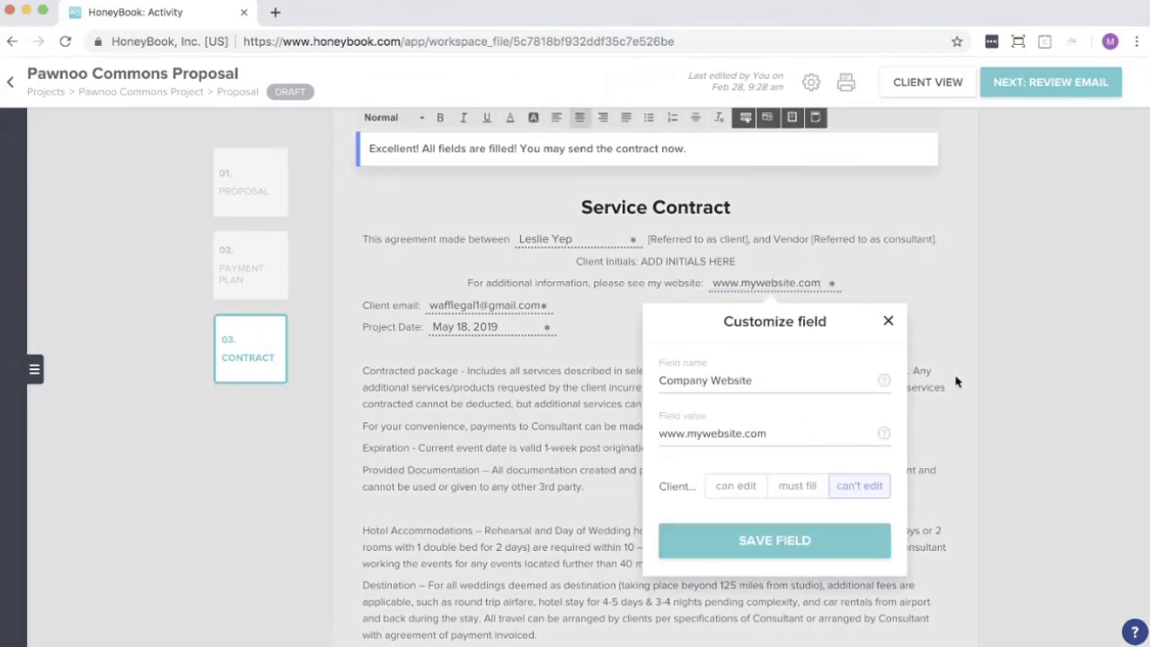
click(1007, 306)
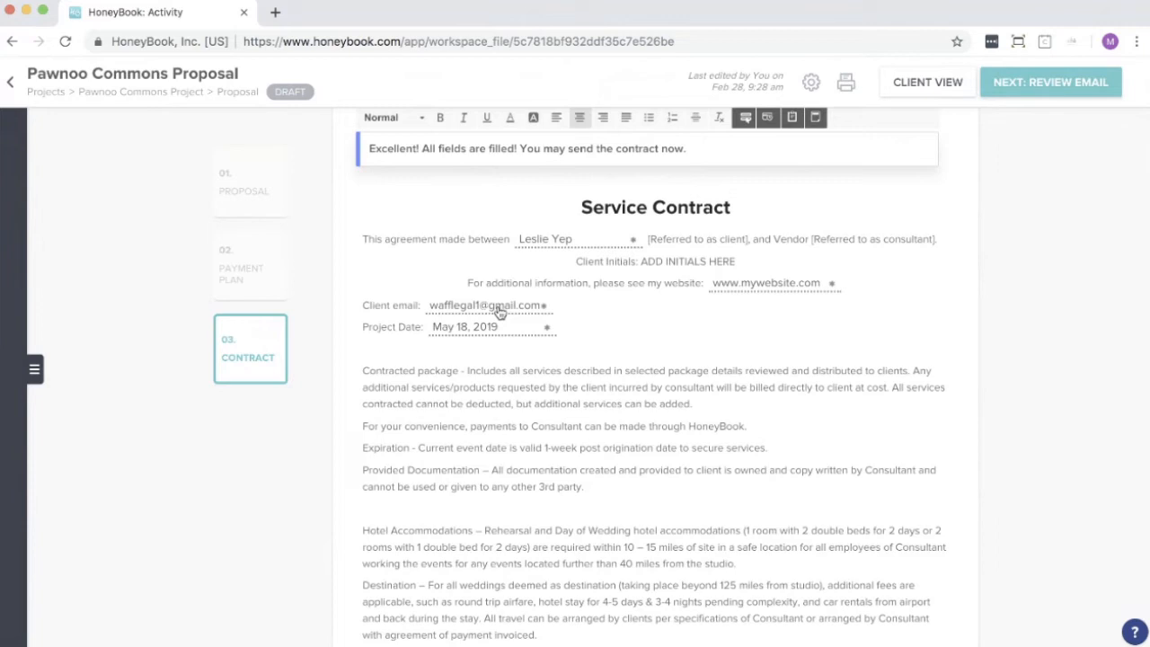
Step: Turn on file expiration for the proposal in its file options
click(35, 371)
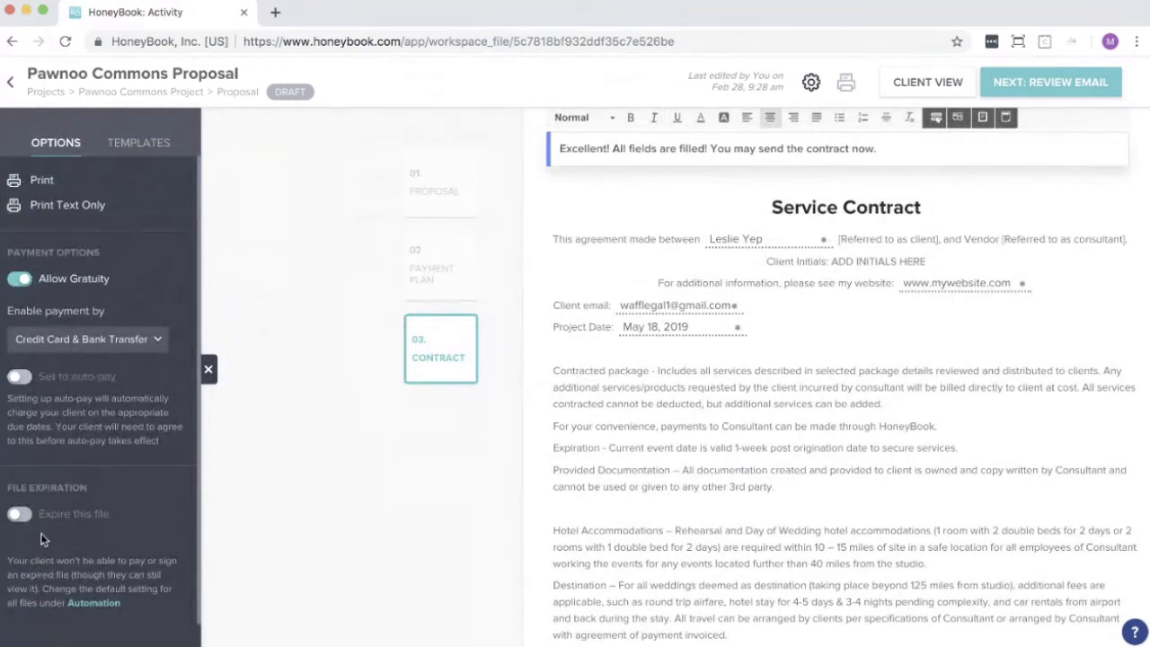
click(20, 516)
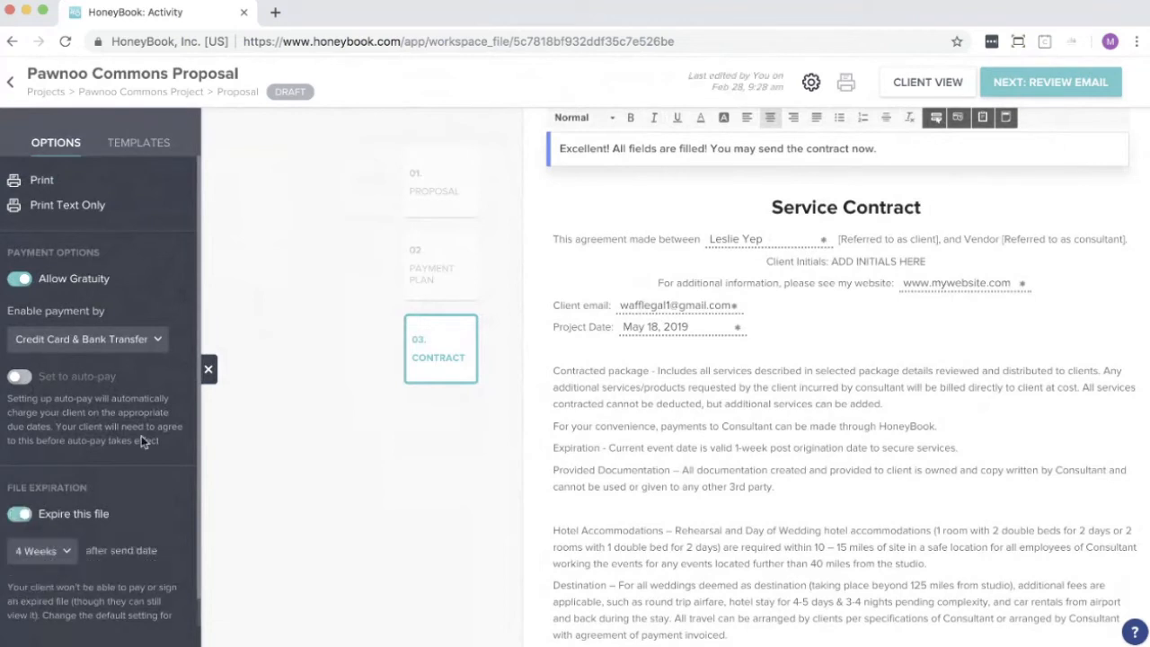
scroll(142, 435, down, 1)
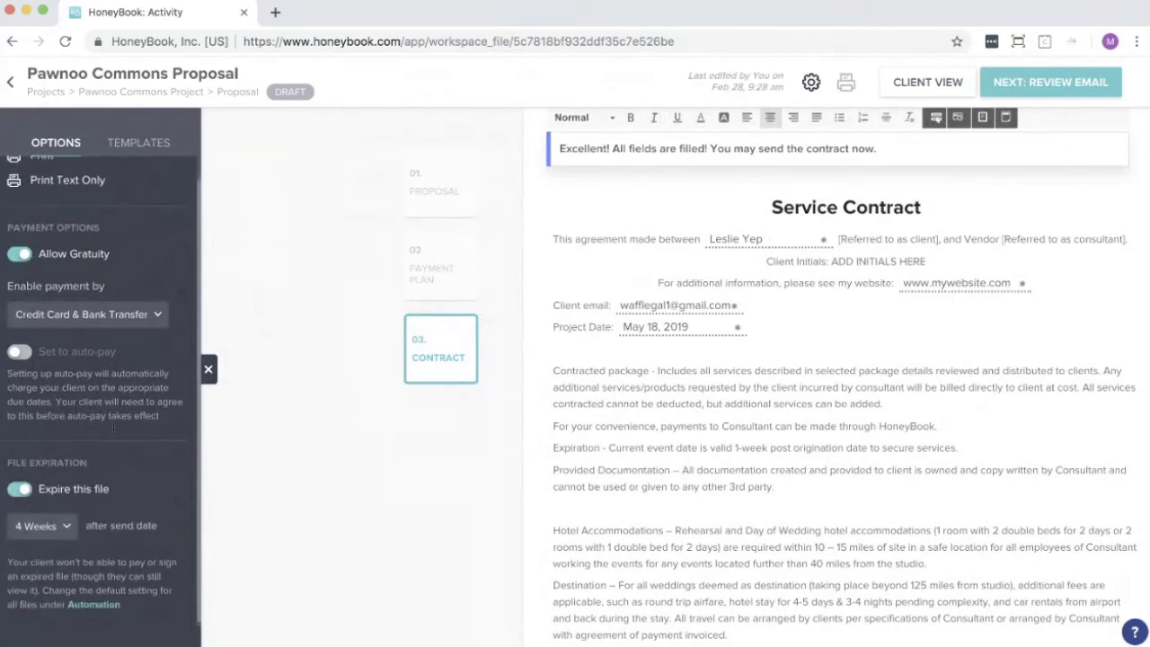
Step: Turn the proposal's file expiration off again, confirm the change and close the file options
click(64, 492)
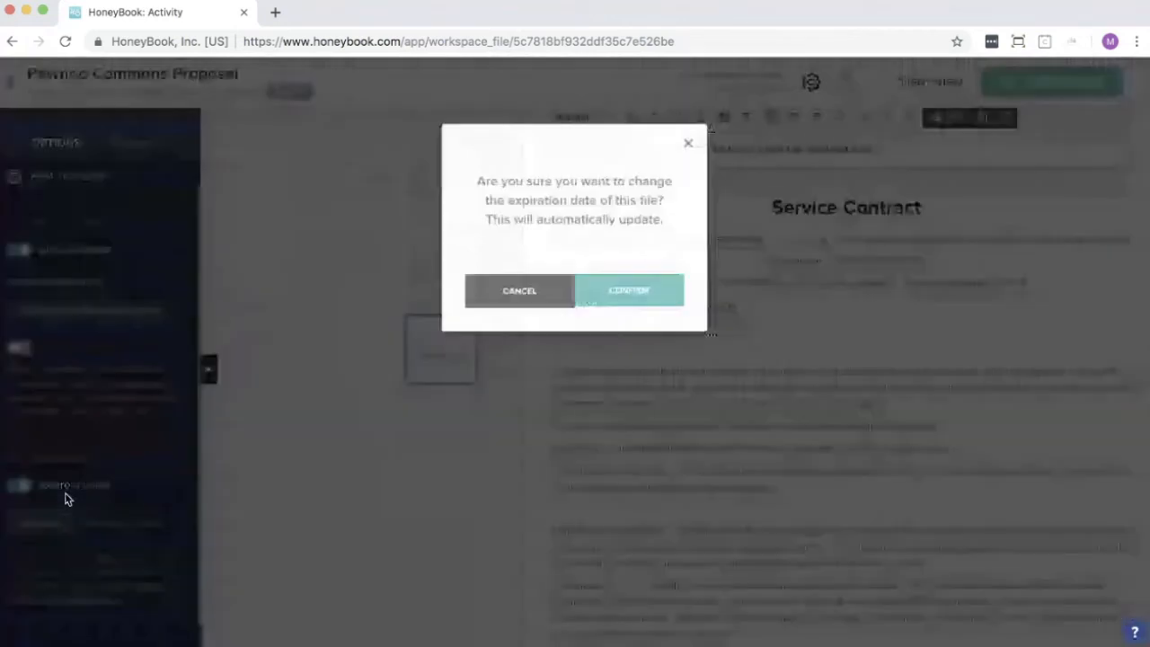
click(617, 302)
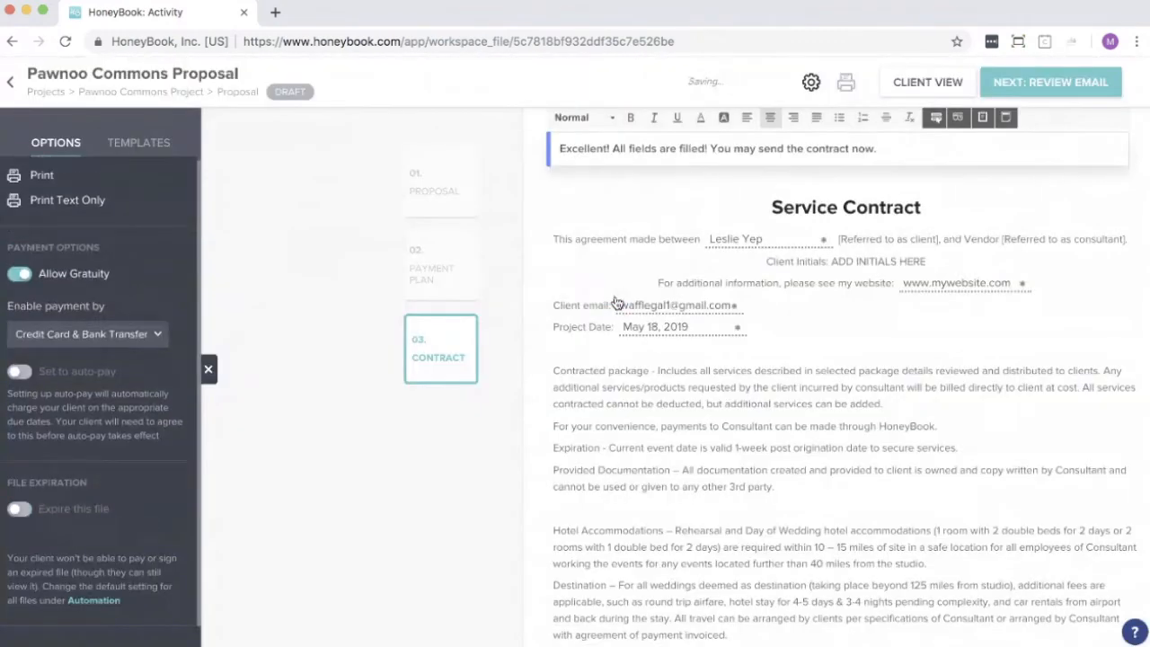
click(207, 369)
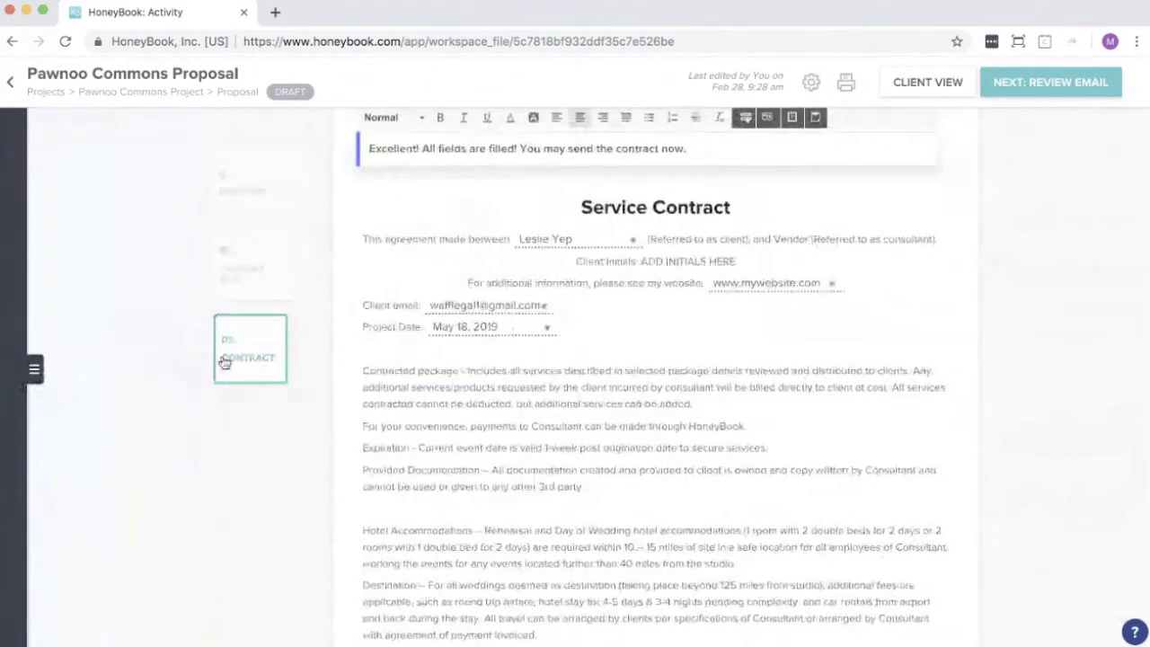
Step: Review the rest of the service contract down to the signatures and preview the proposal as the client sees it
scroll(708, 392, down, 10)
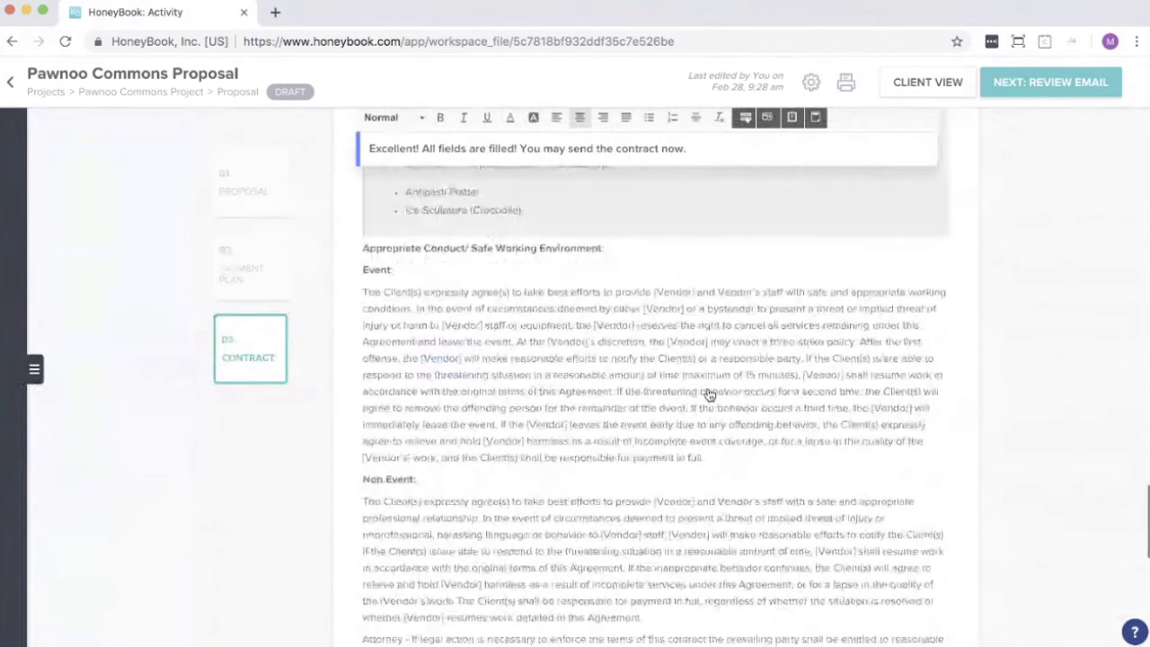
scroll(708, 392, down, 10)
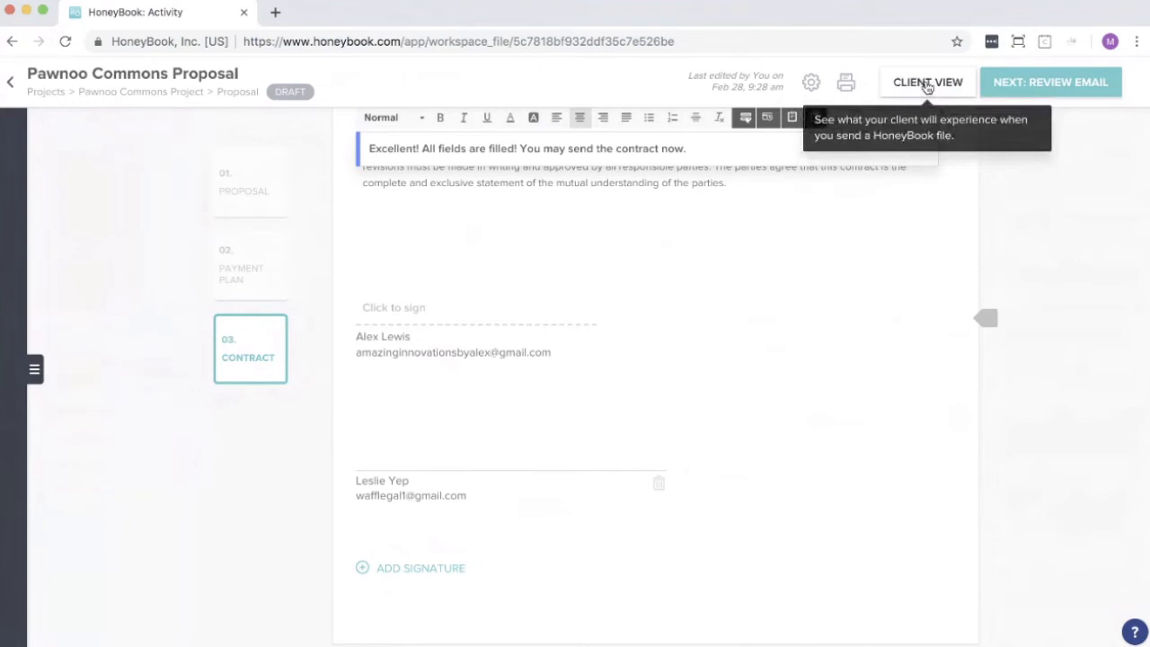
click(928, 84)
Step: Review the "Your customized proposal" email and the available email templates, and send the proposal to the client
click(1025, 87)
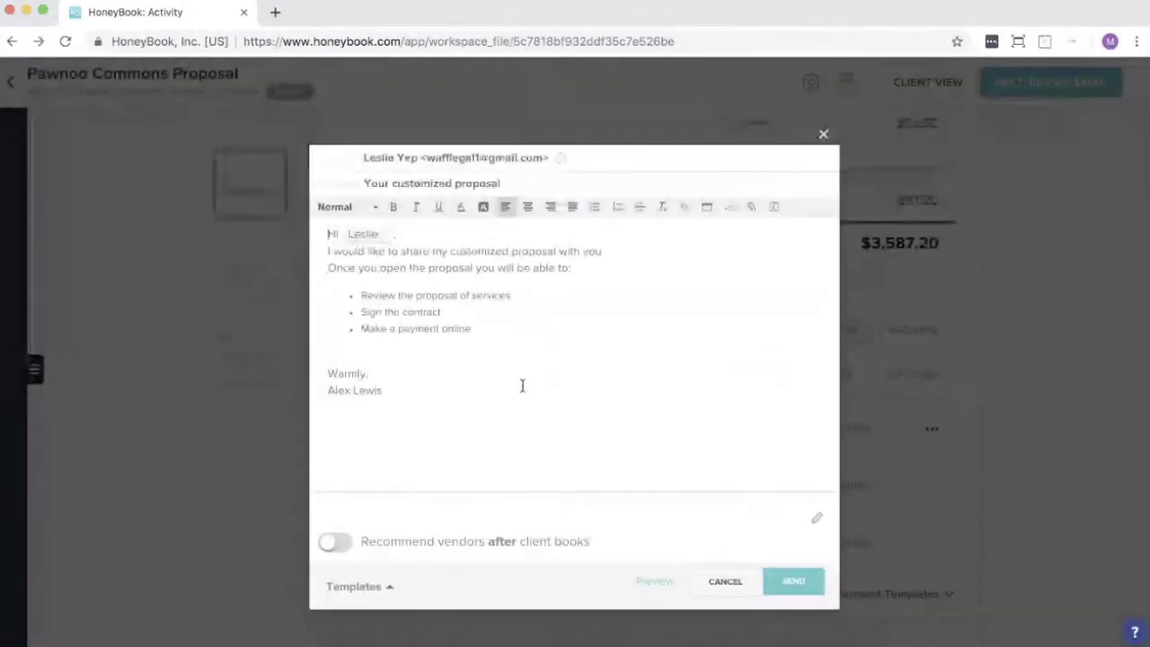
click(385, 586)
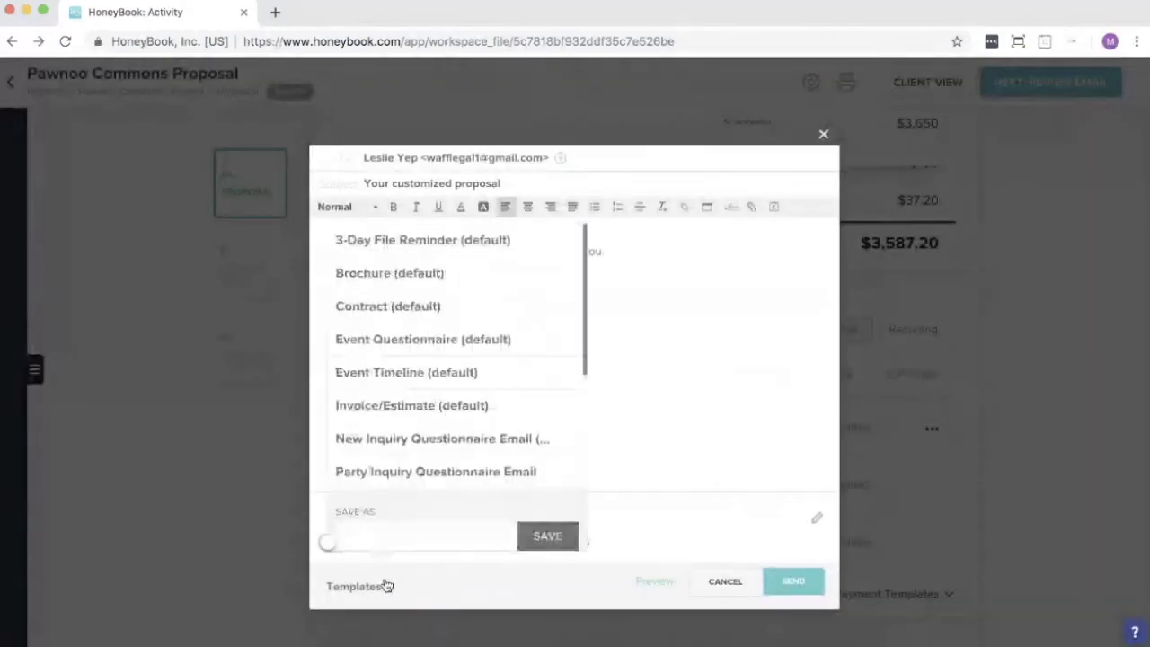
click(779, 318)
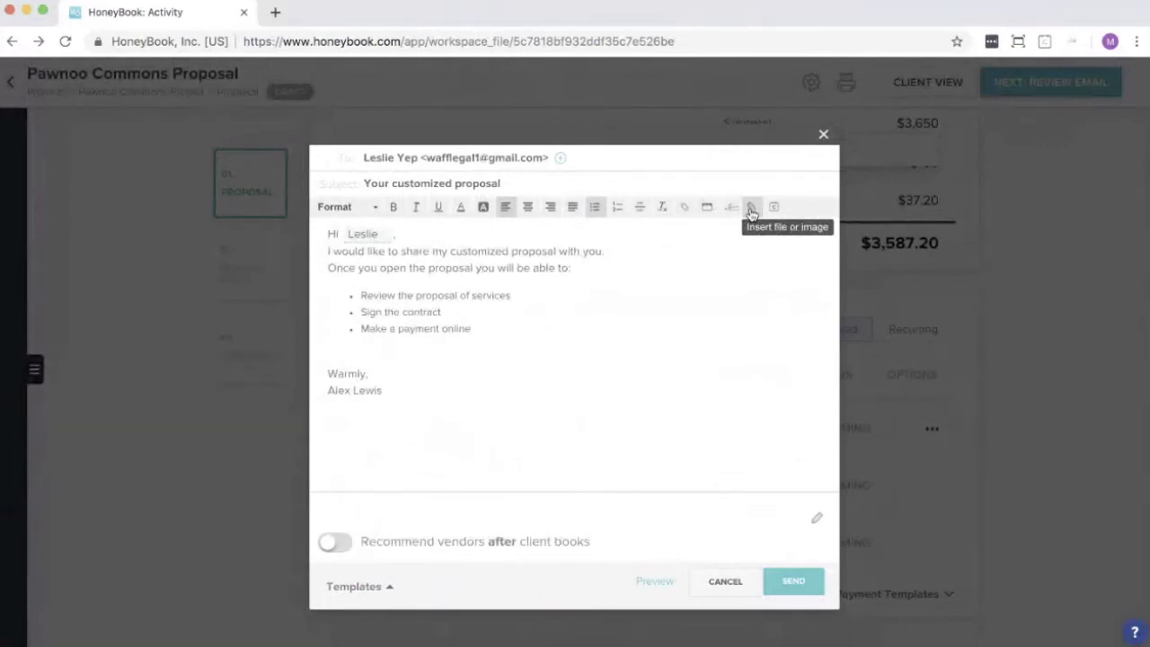
click(791, 582)
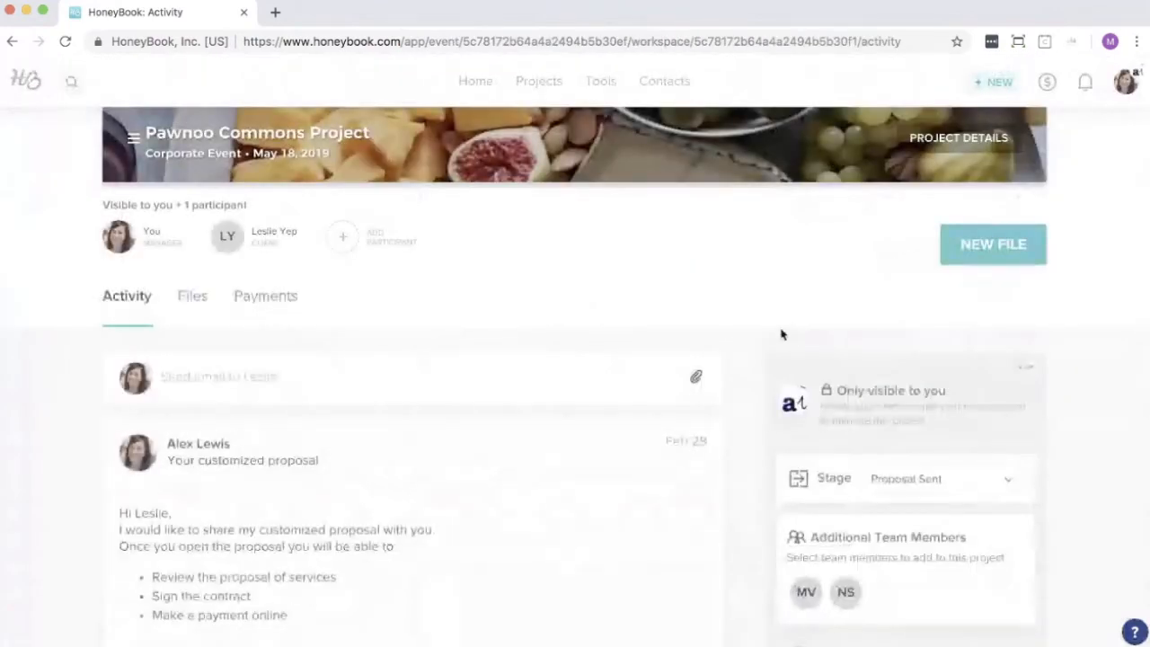
Step: Examine the sent proposal message in the project's activity feed and the list of available project stages
scroll(781, 333, down, 3)
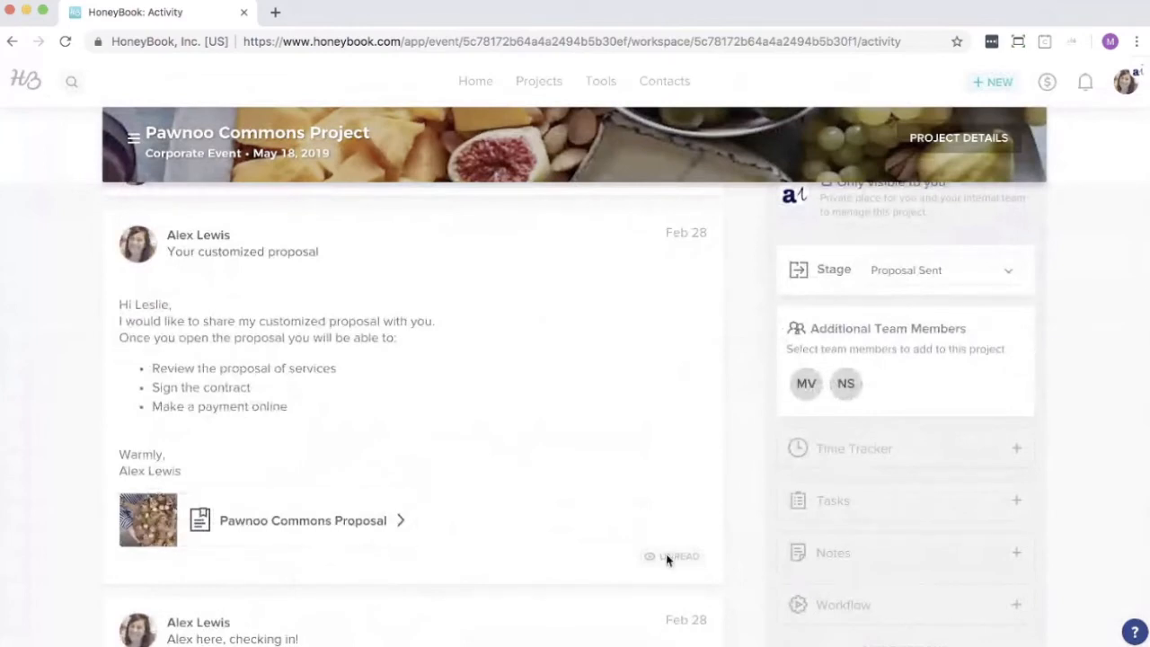
scroll(432, 416, down, 1)
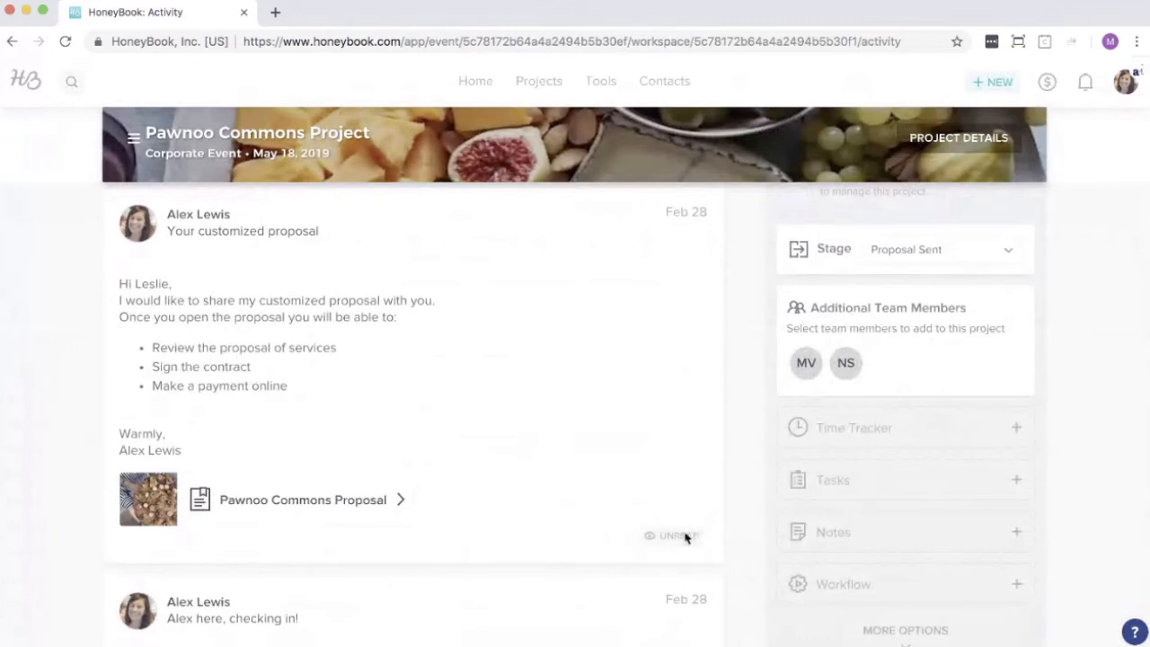
scroll(685, 537, up, 1)
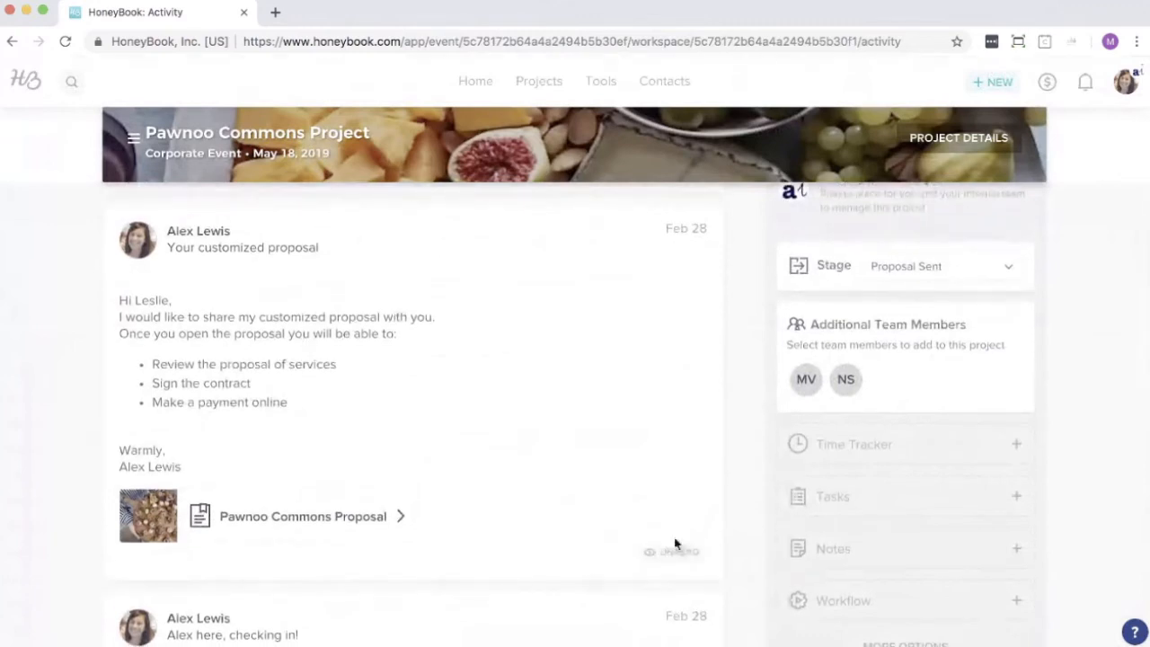
scroll(811, 395, up, 3)
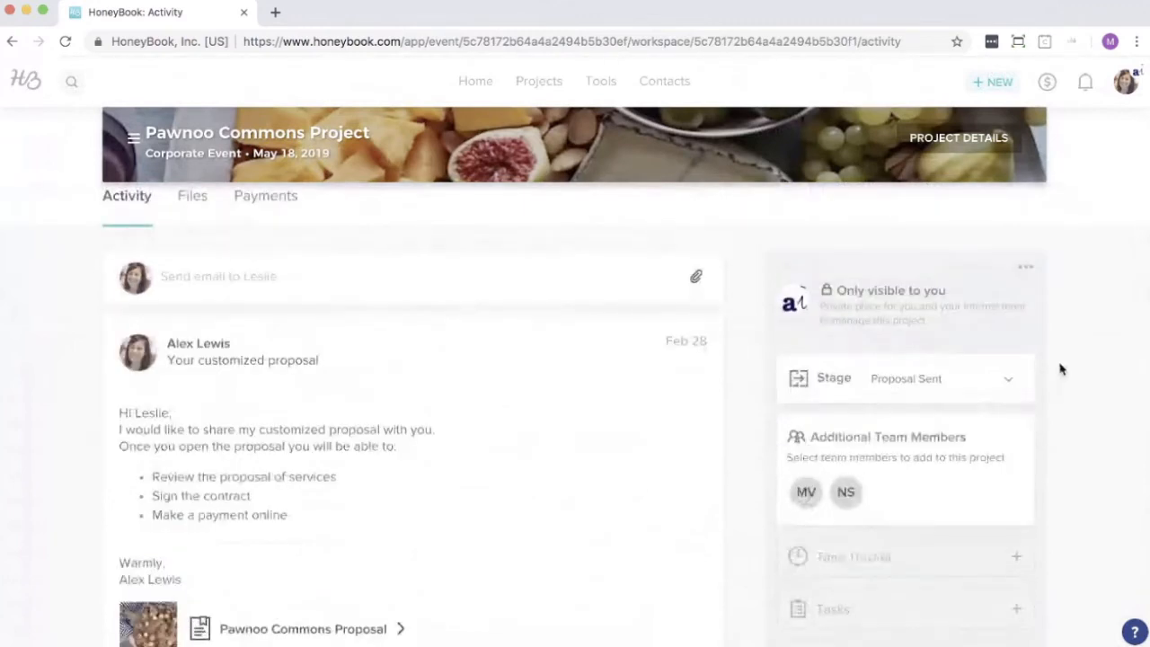
click(1022, 384)
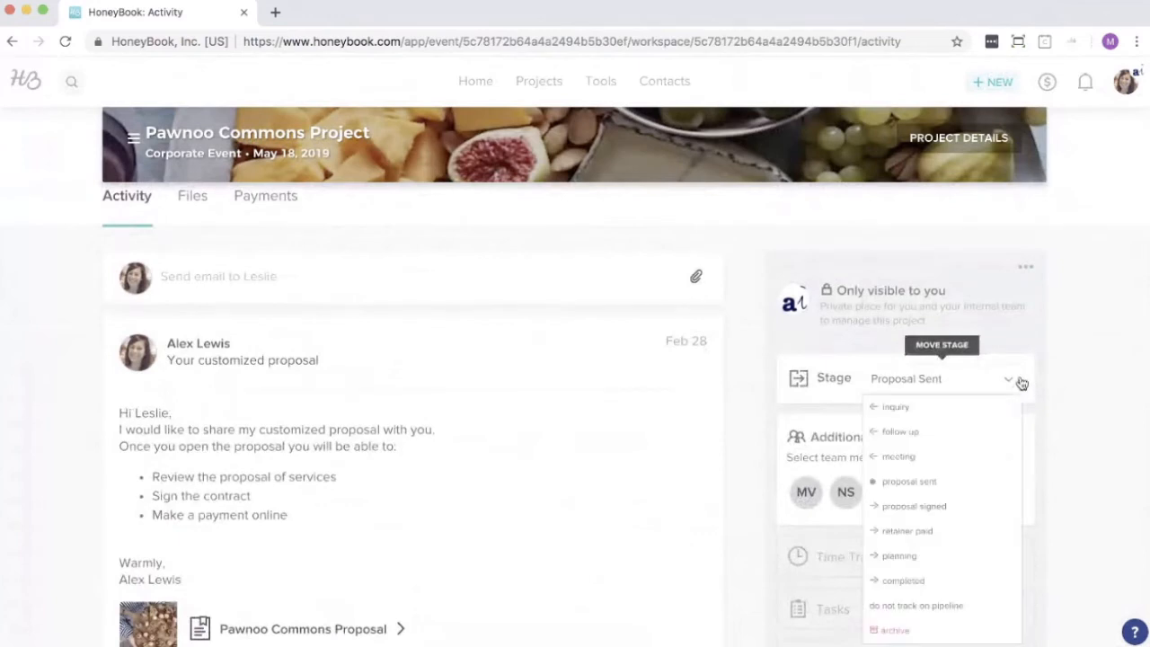
click(1076, 418)
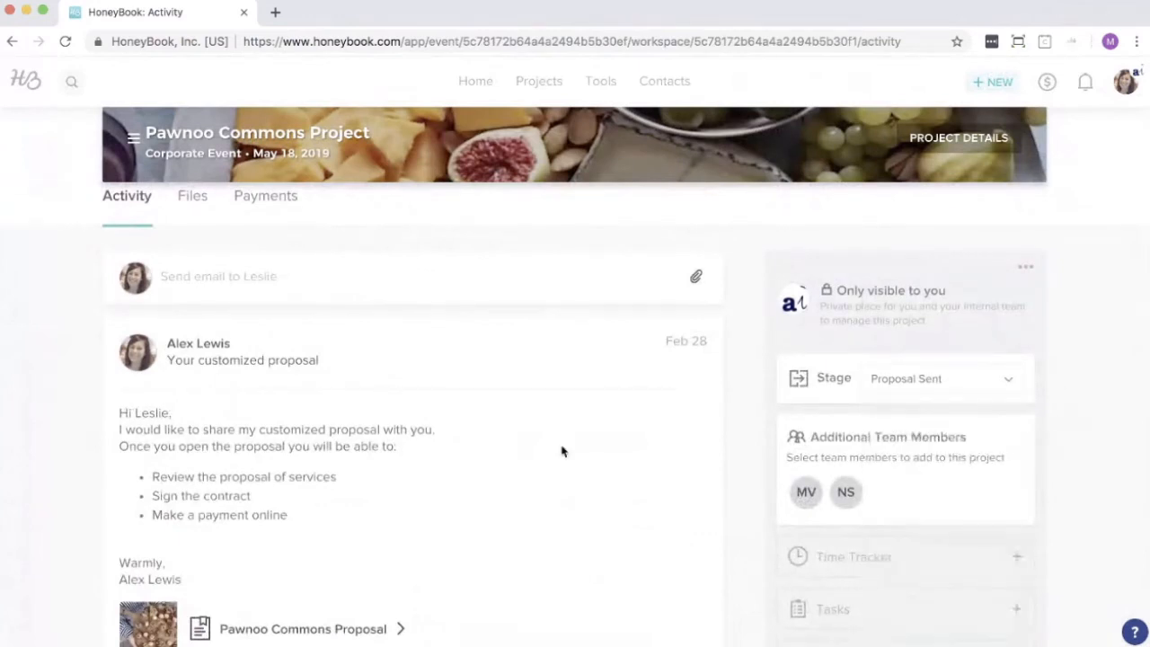
Step: Inspect the sent proposal's progress timeline among the project files, and view the project's scheduled payments
scroll(562, 449, up, 2)
click(188, 302)
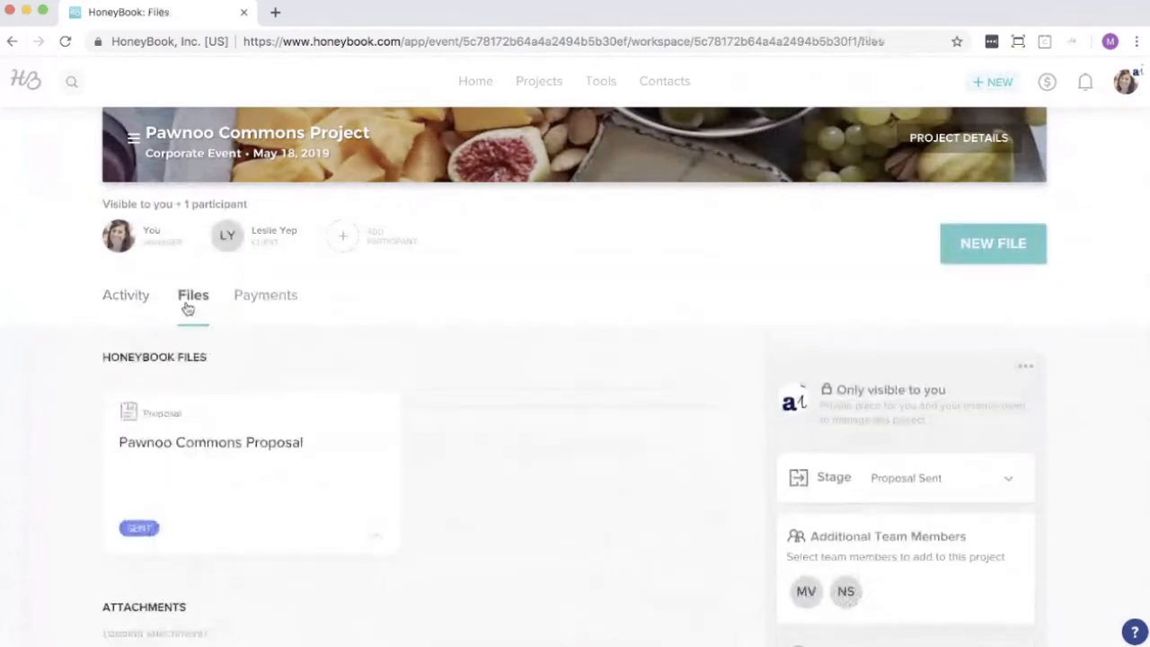
scroll(488, 418, down, 1)
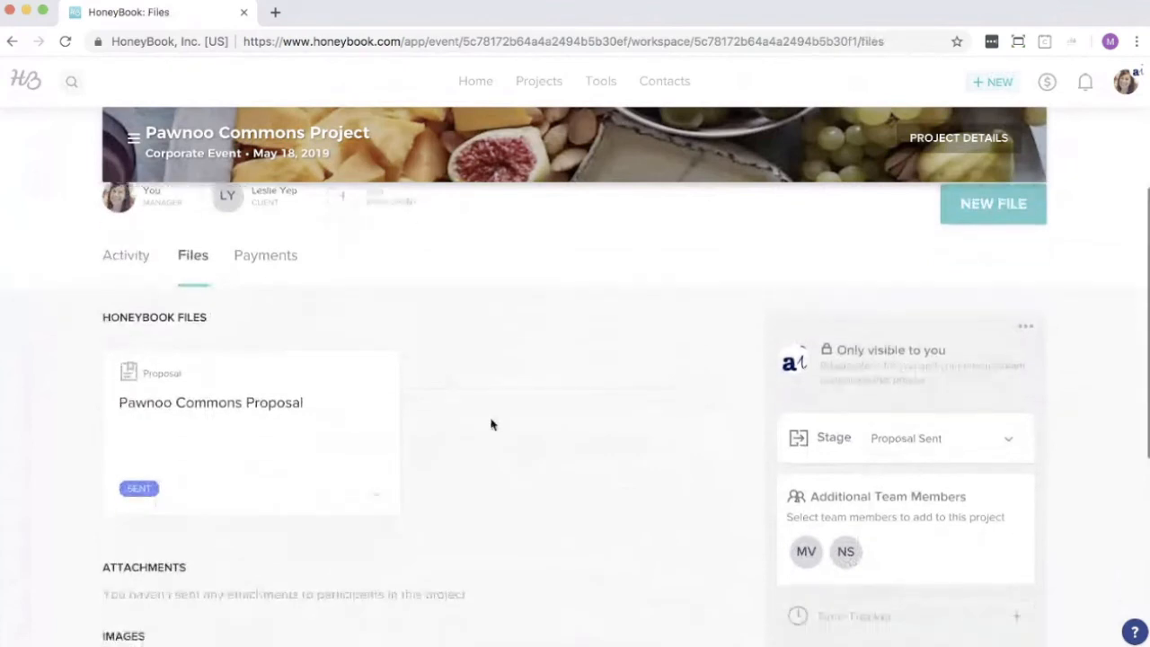
mouse_move(275, 367)
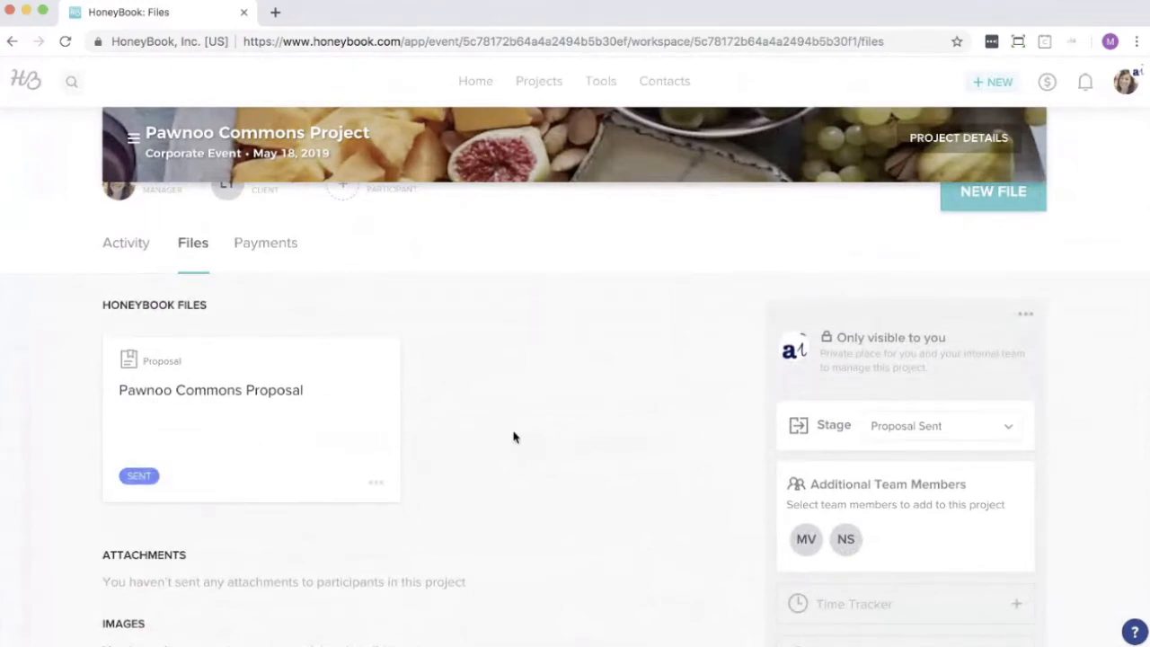
mouse_move(251, 490)
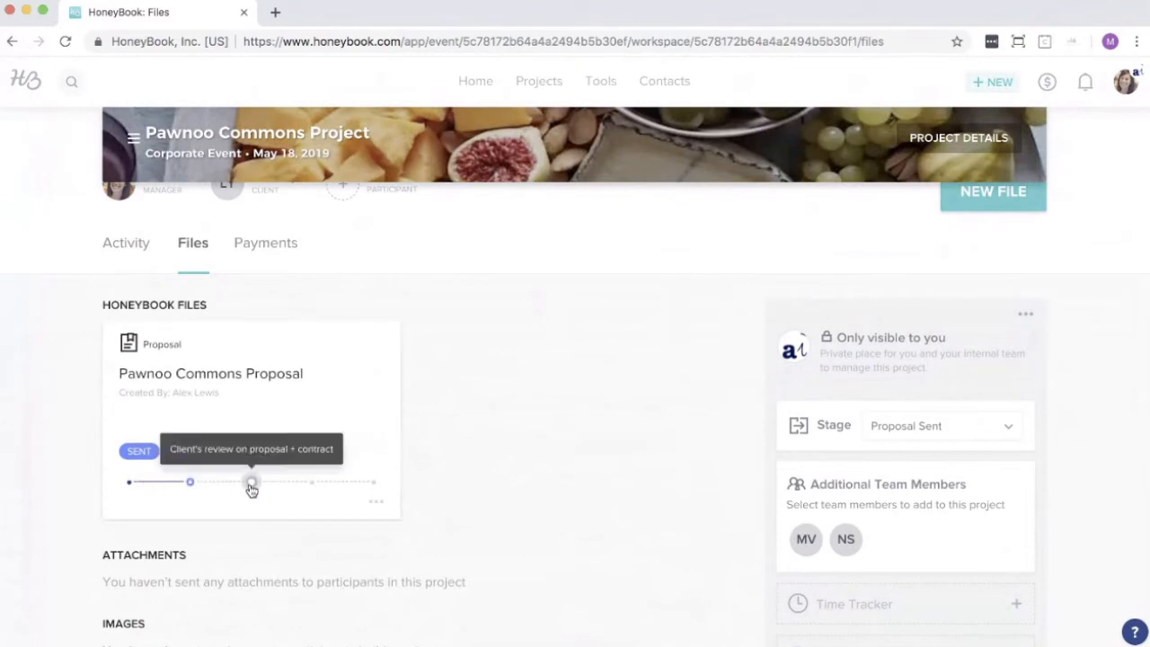
mouse_move(189, 492)
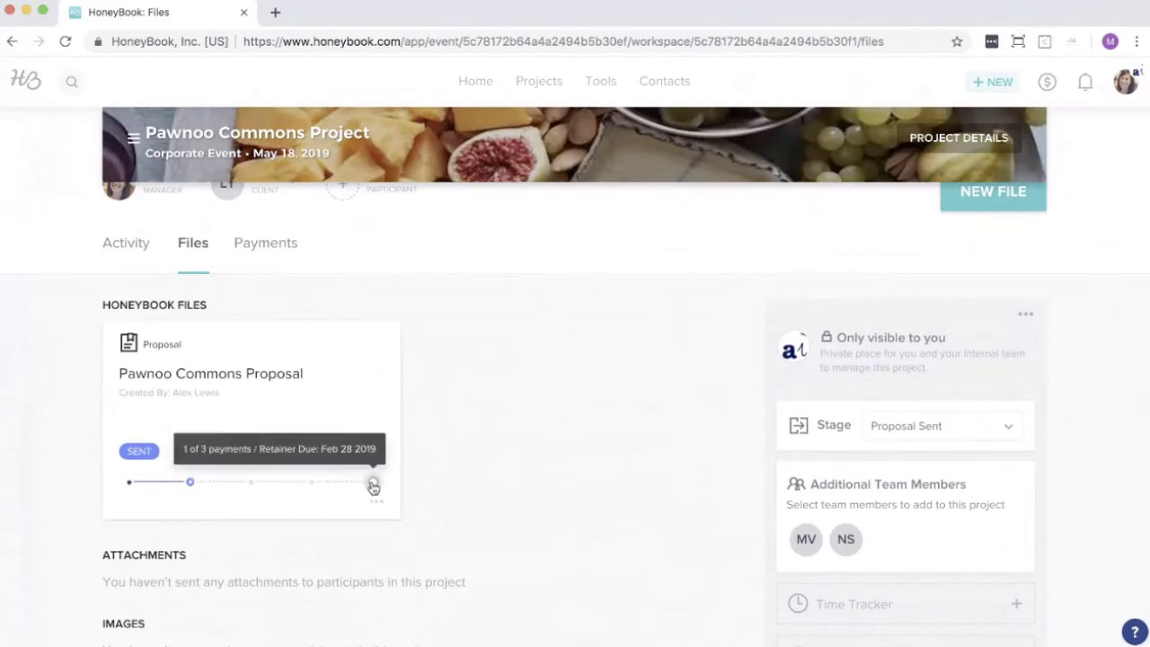
click(267, 245)
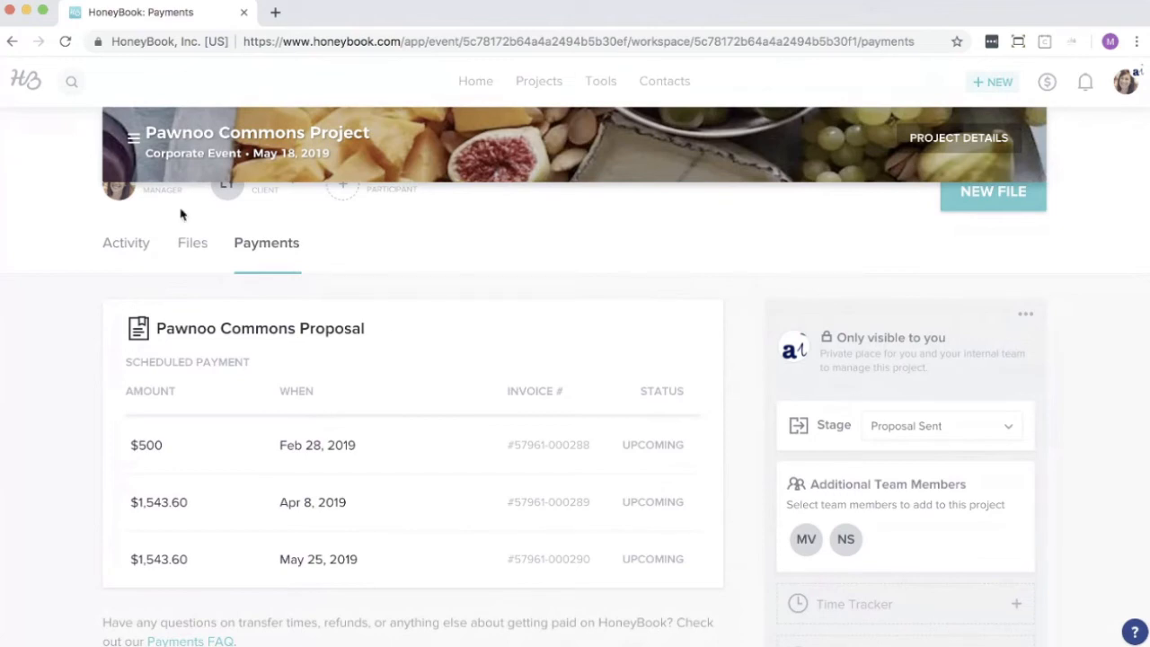
Step: Open the sent proposal from the project files, mark the $500 payment as paid in cash on Feb 28, 2019, and open its options
click(201, 252)
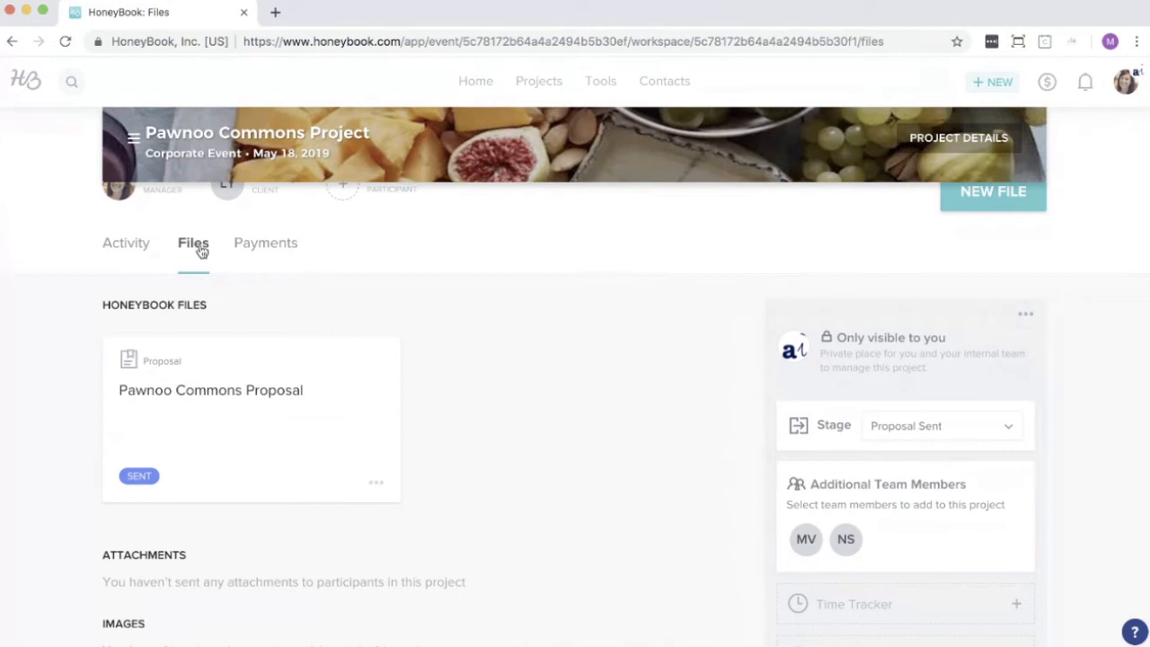
mouse_move(306, 450)
mouse_move(325, 343)
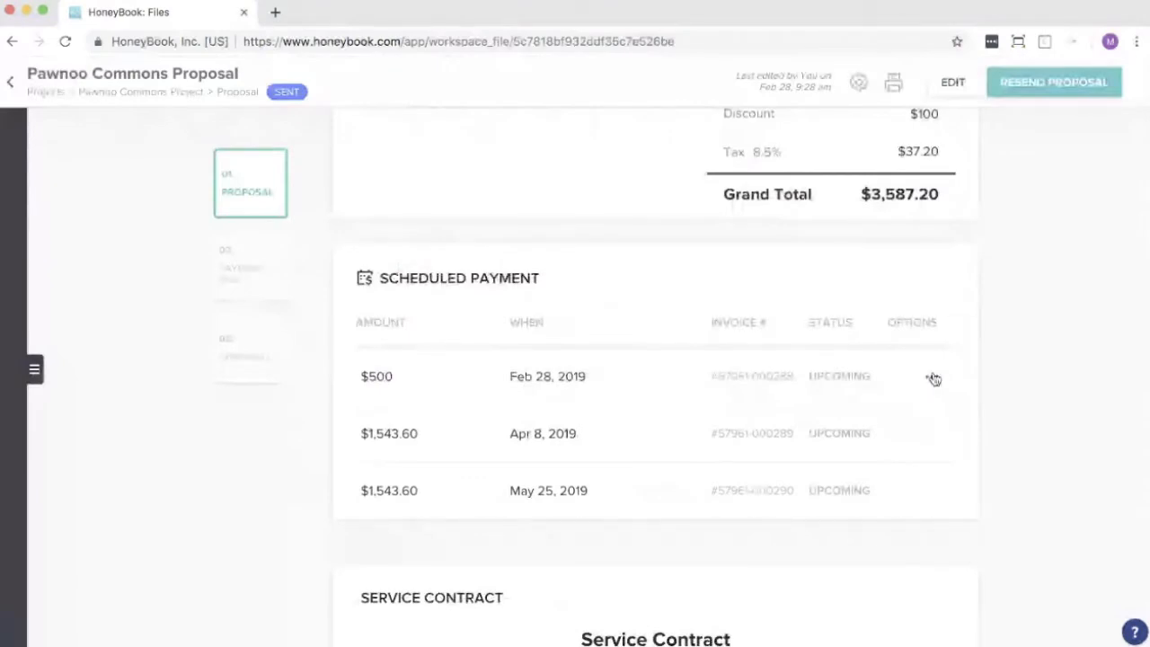
click(933, 377)
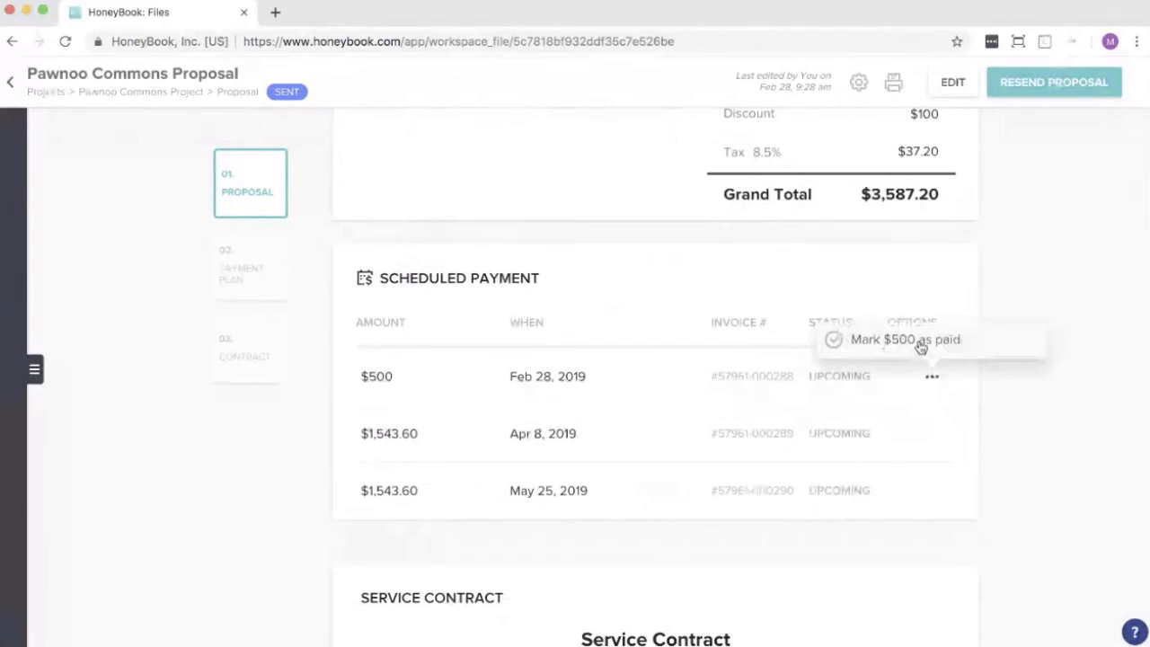
click(921, 348)
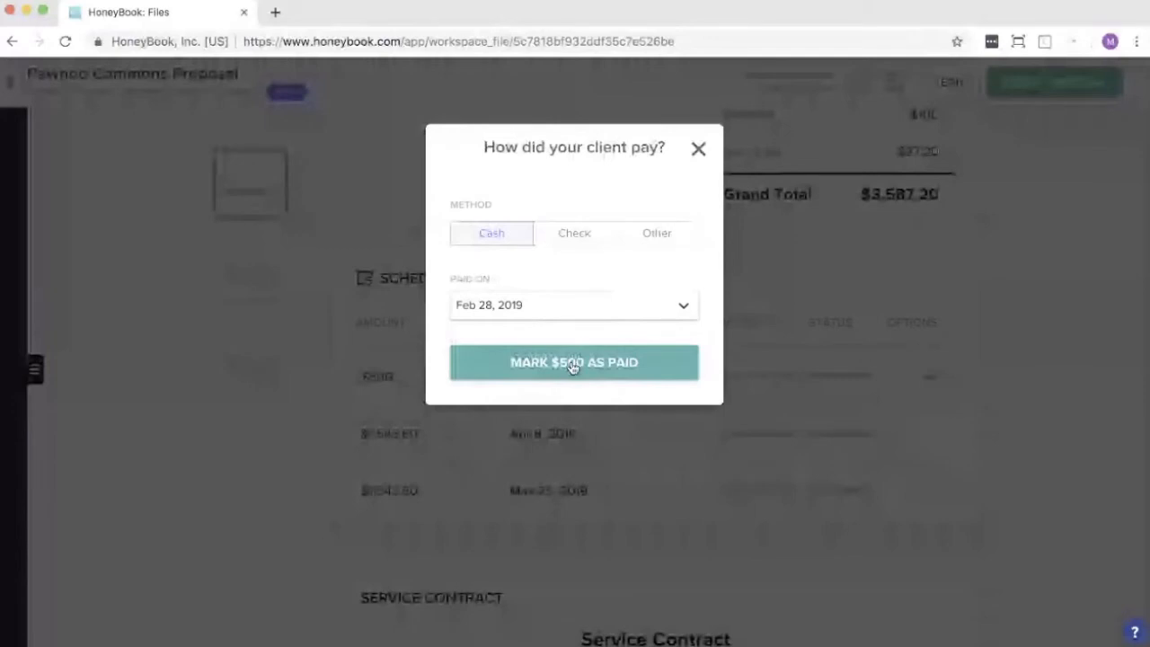
click(572, 364)
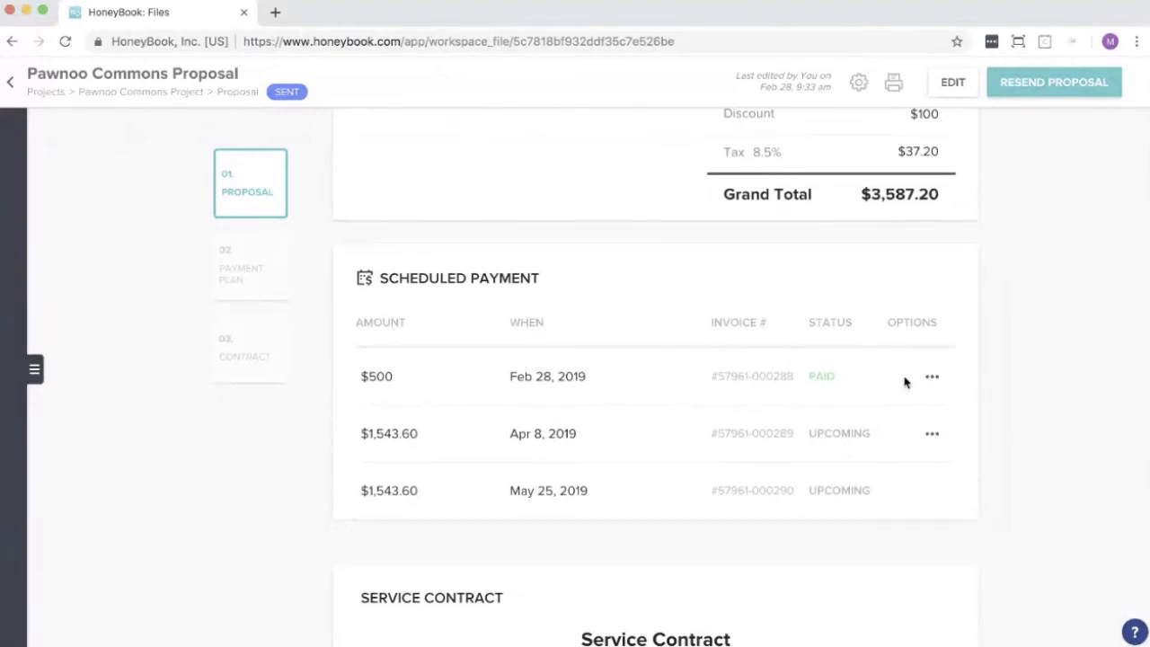
click(932, 378)
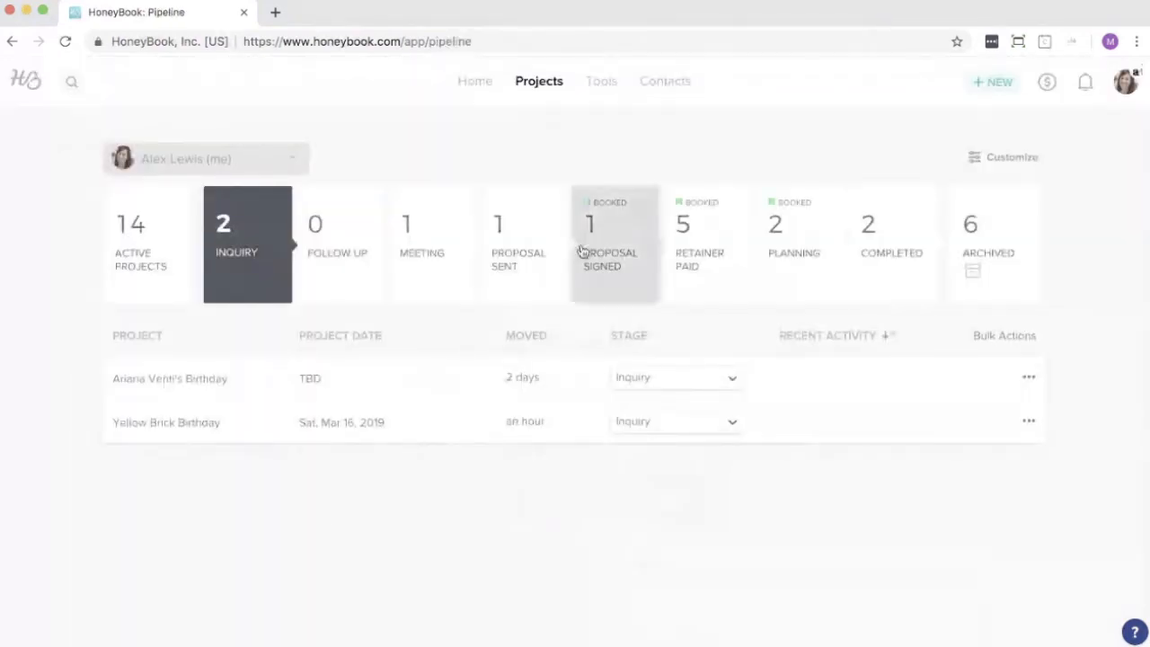
Step: Open the Basic Package Proposal template and examine its items and scheduled payments
click(604, 83)
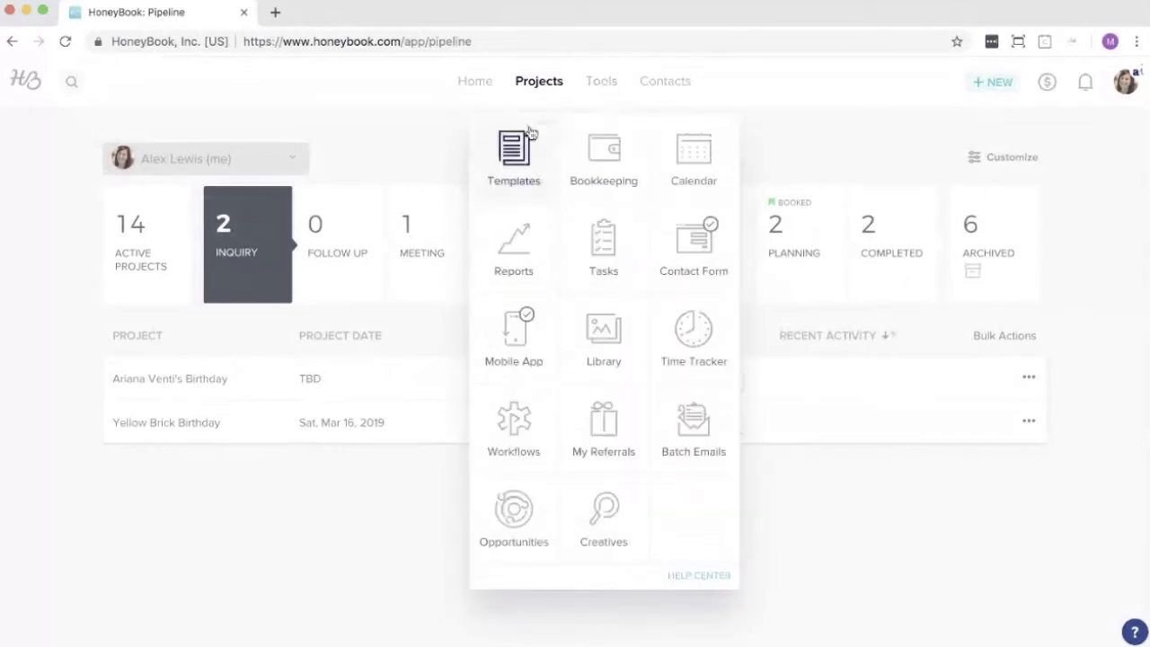
click(529, 181)
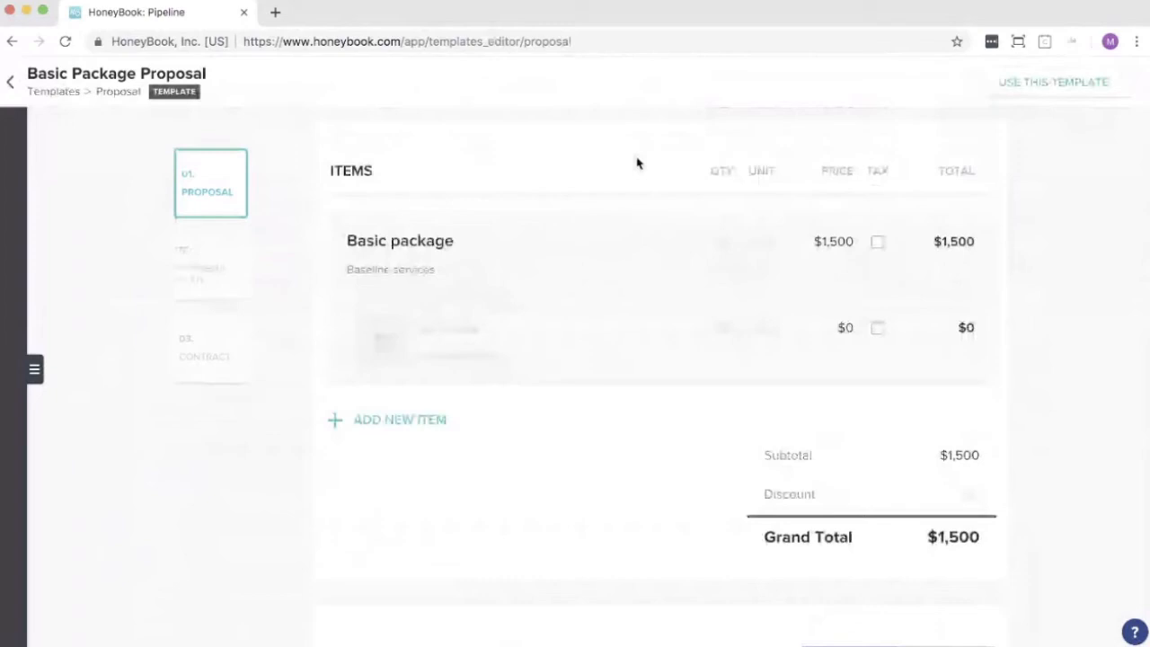
scroll(586, 496, down, 4)
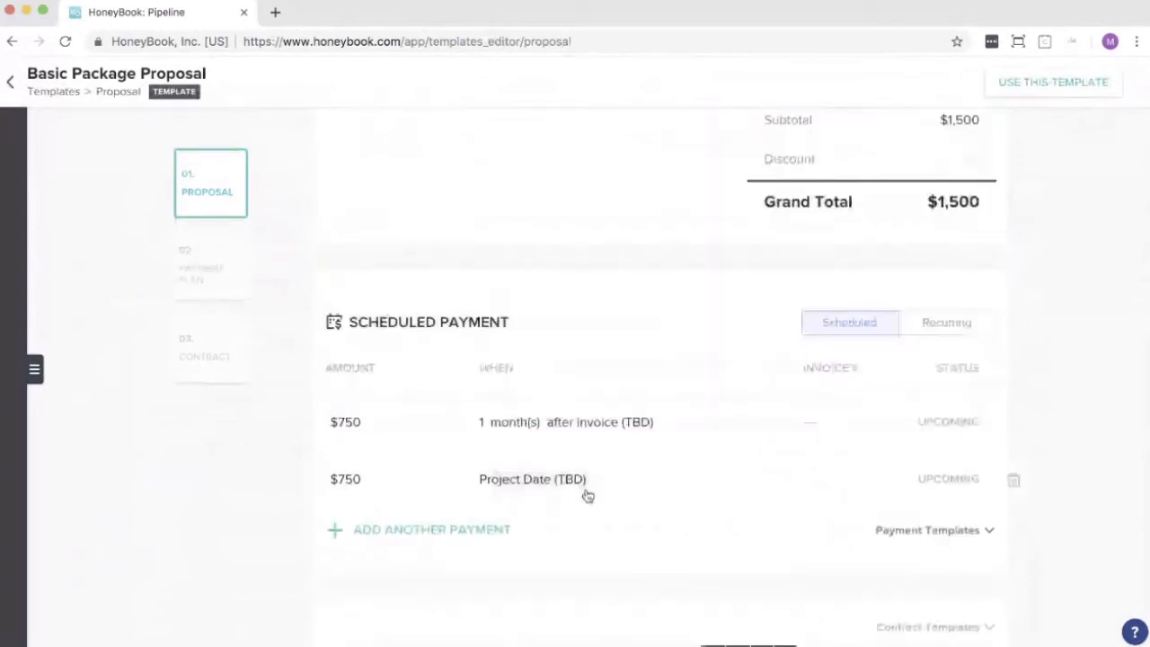
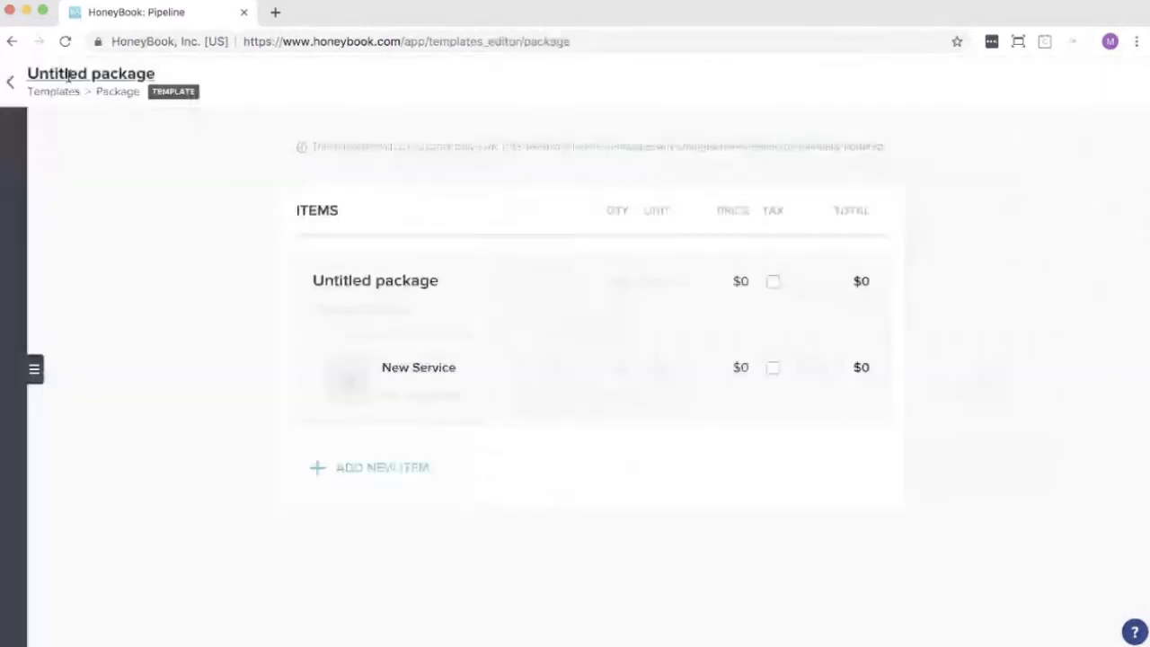
Step: Rename the untitled package template as "Basic package"
double_click(68, 76)
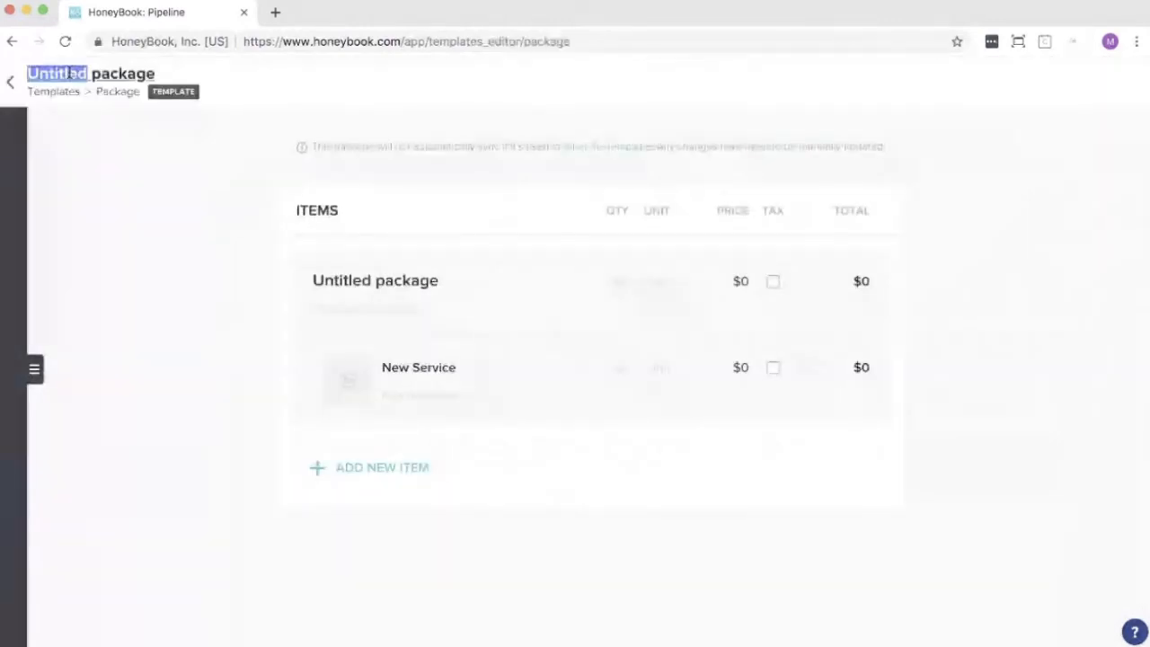
text(Basic)
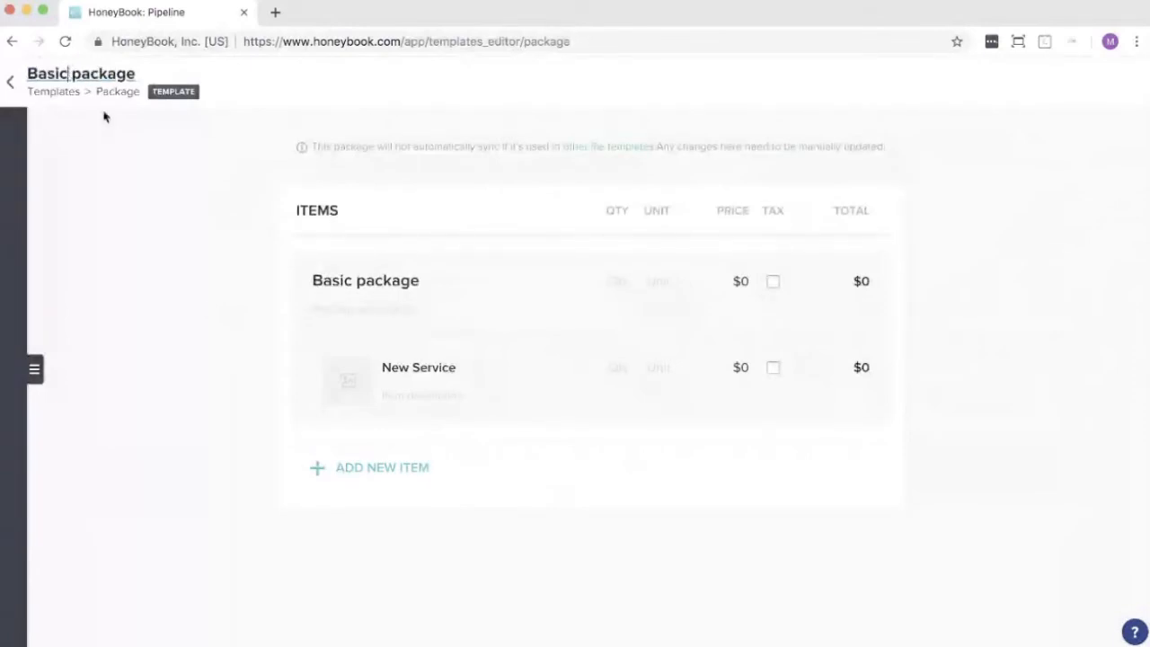
click(228, 280)
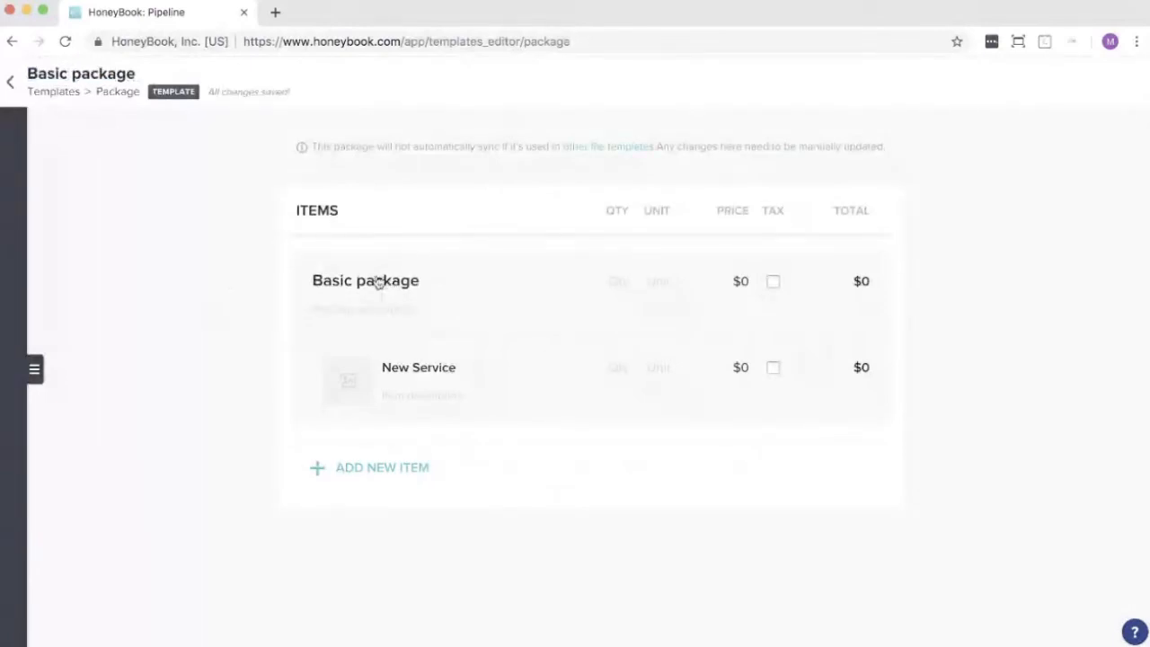
click(475, 287)
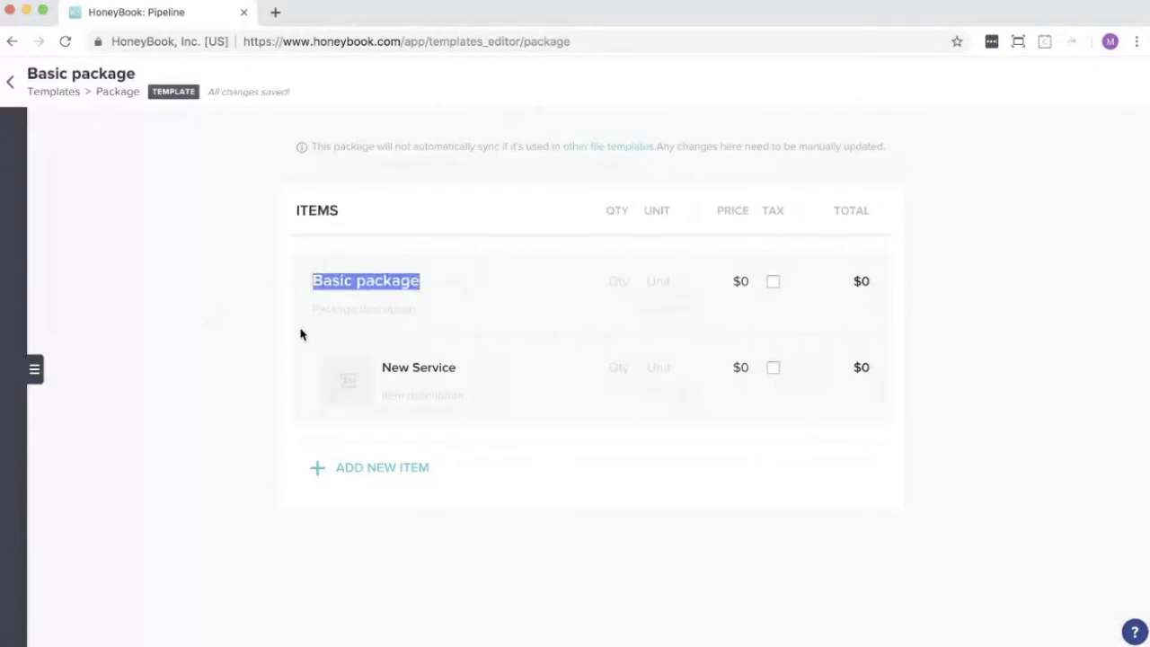
click(440, 286)
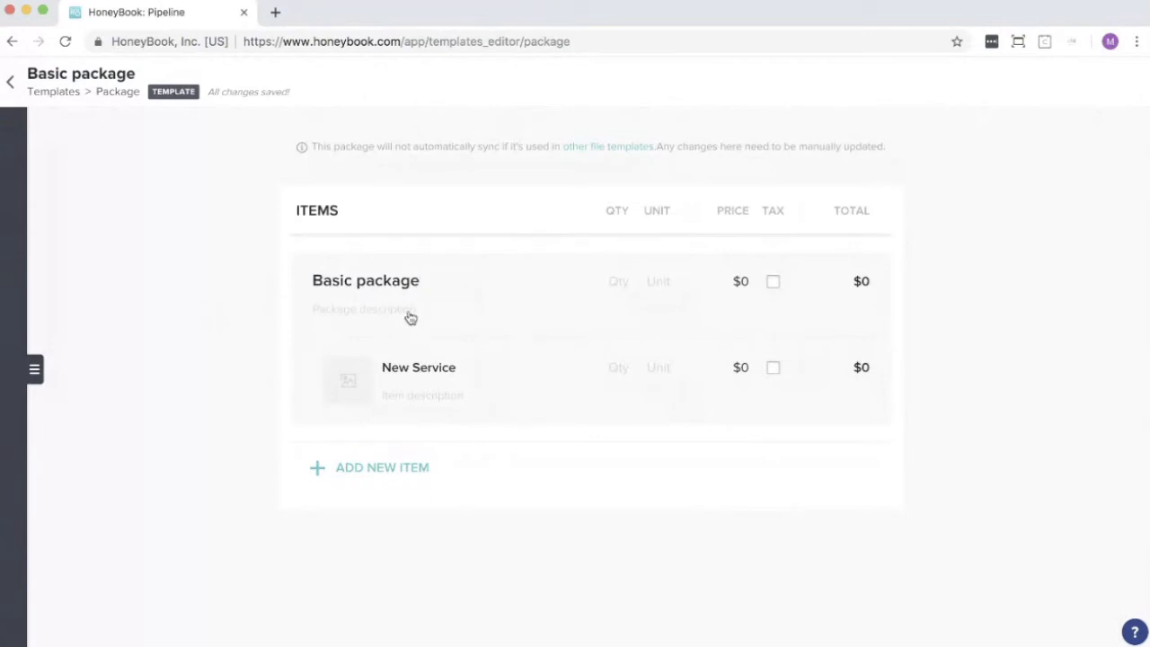
Step: Name the package's first service item "Prep Call" and give it the description "1 hour"
click(420, 375)
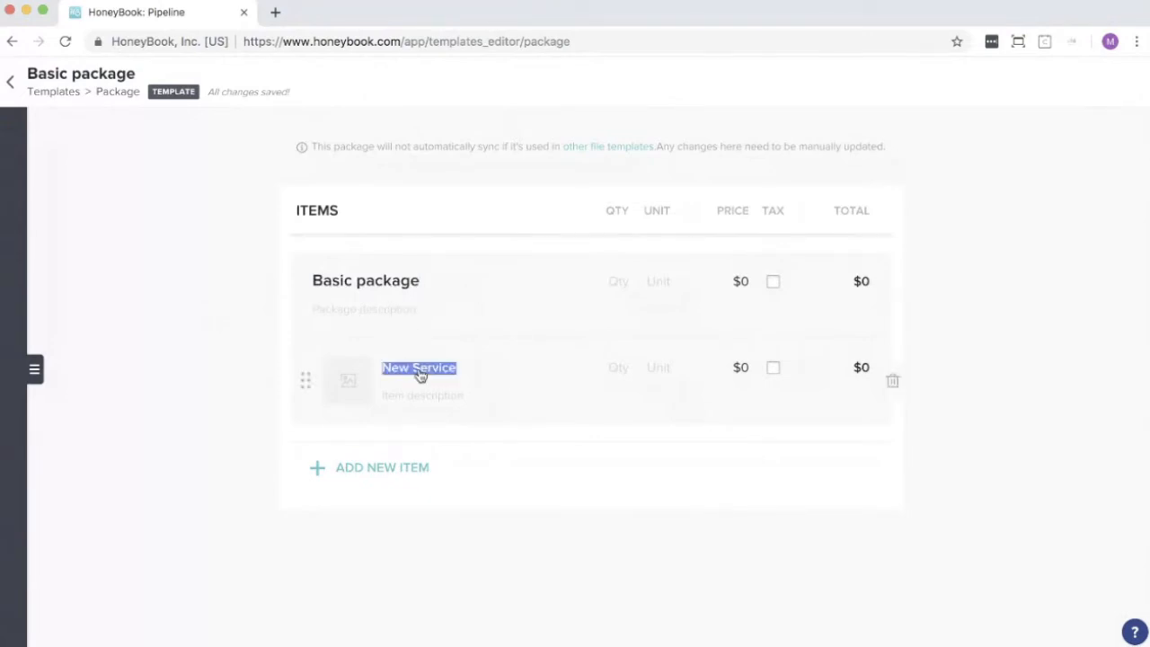
text(Prep Call)
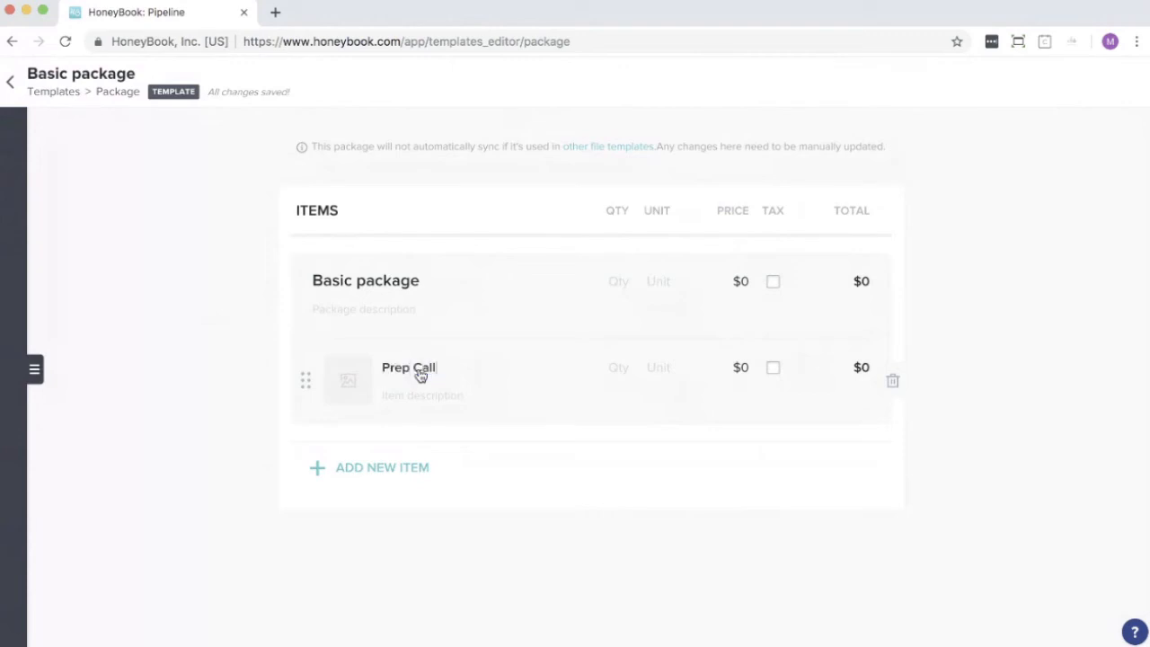
click(422, 406)
text(1 hour)
Step: Add a second item named "8 hour event service" to the package, without using a suggested service
click(385, 465)
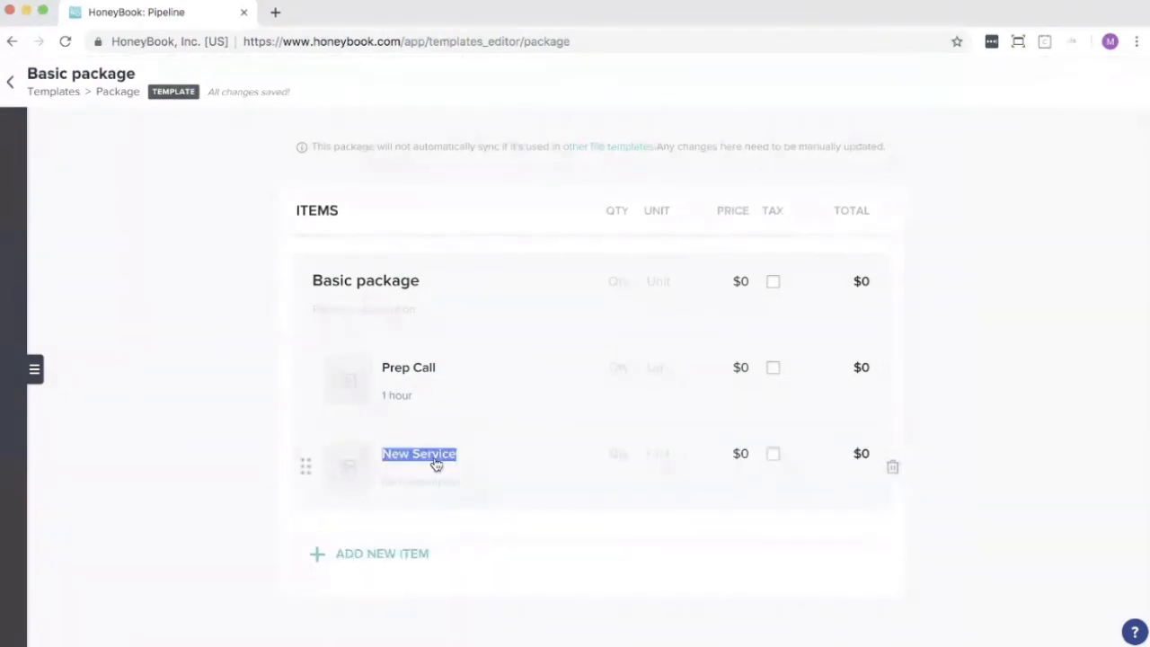
text(8 hour event service)
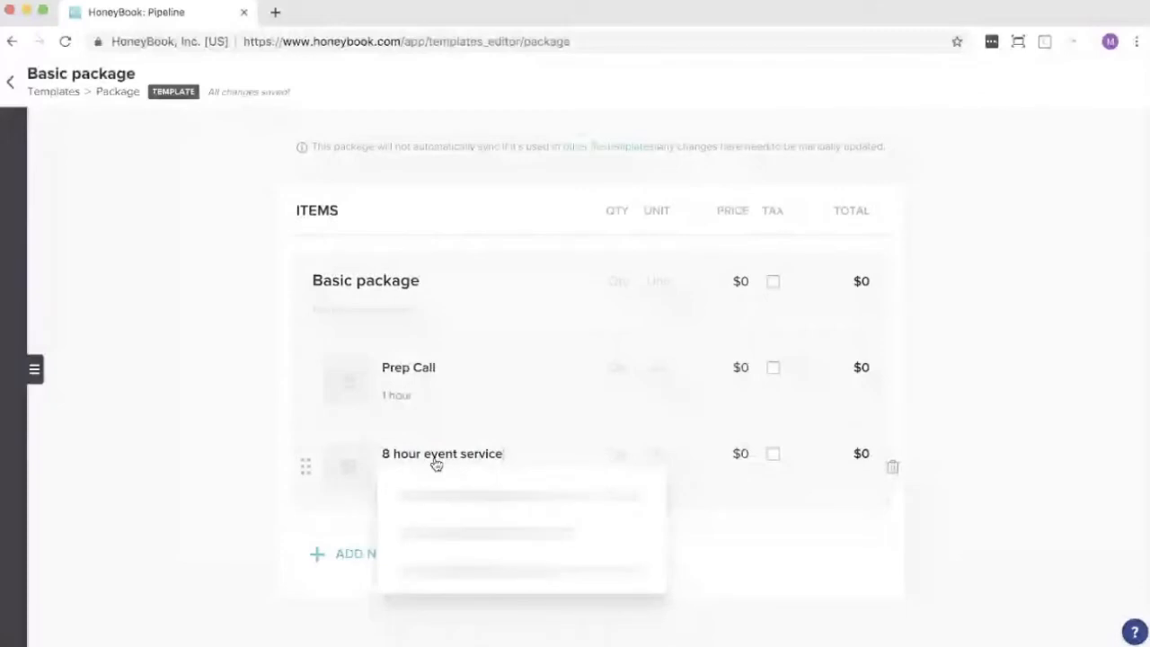
scroll(719, 562, down, 3)
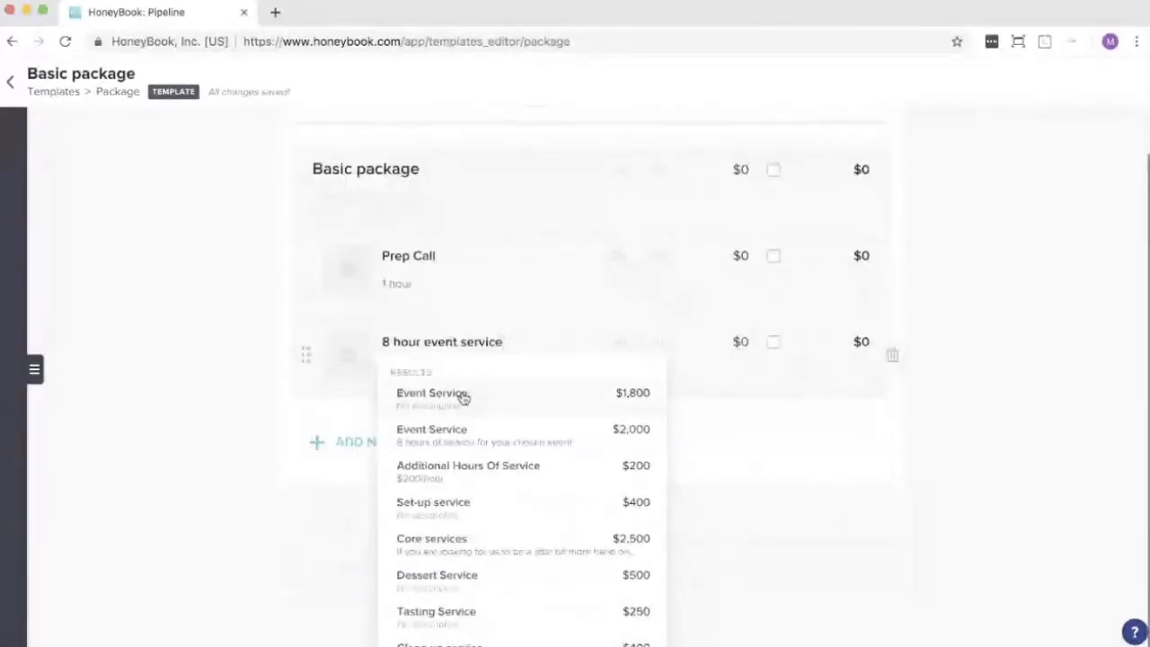
scroll(477, 480, down, 5)
scroll(477, 480, down, 1)
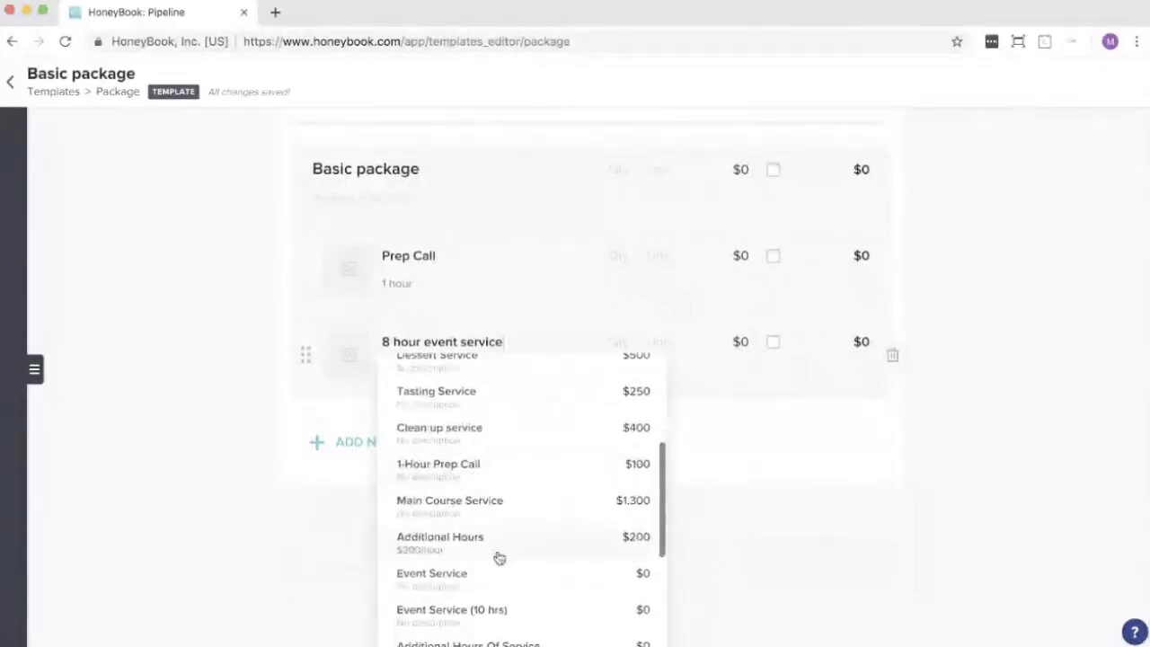
click(791, 537)
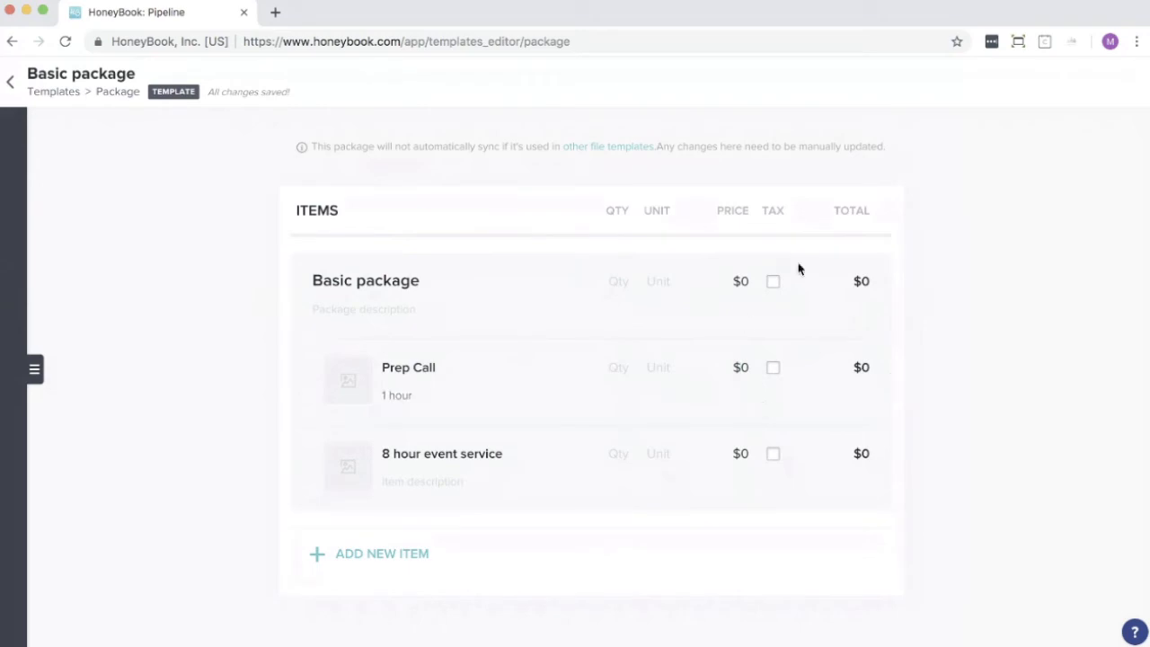
Step: Set the package item prices to $100 for Prep Call and $3,000 for 8 hour event service
click(740, 381)
text(1000)
key(BackSpace)
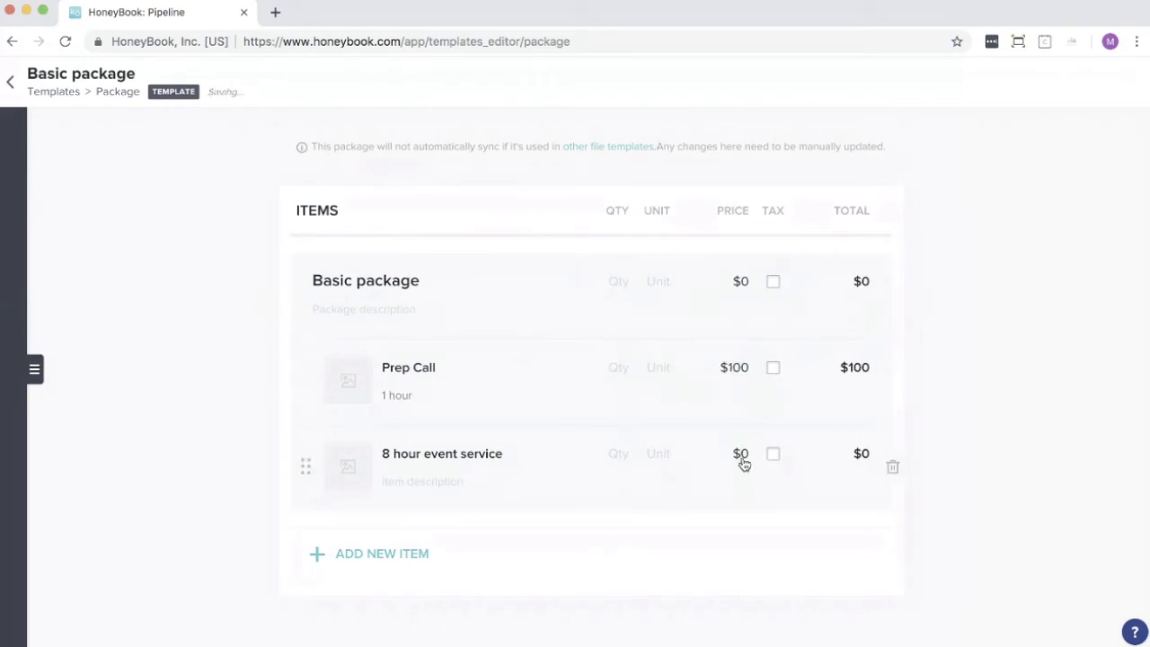
click(742, 462)
text(3,00)
text(000)
click(986, 439)
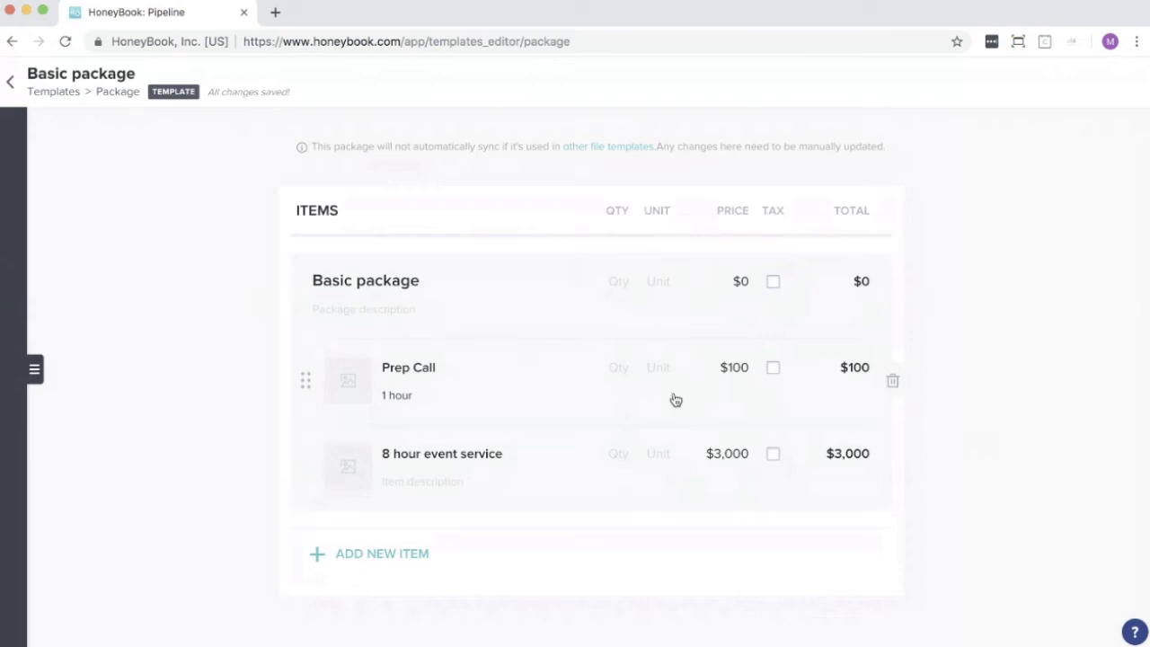
Step: Return to the template library, add a new invoice template, and name it "Basic package invoice"
click(53, 94)
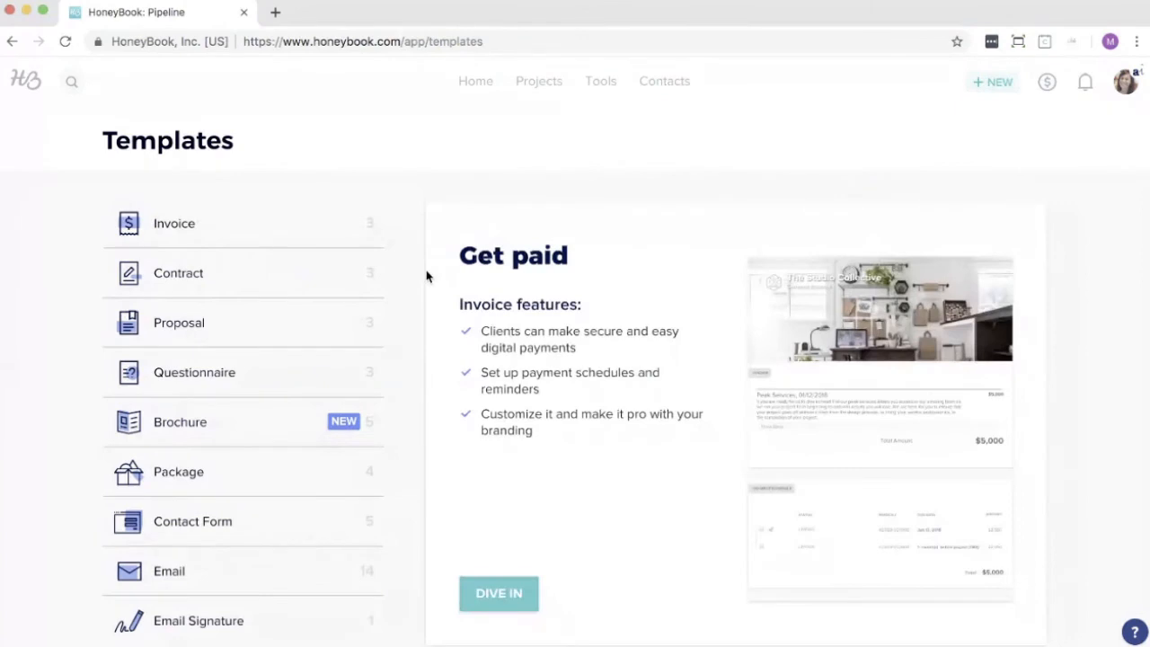
click(276, 227)
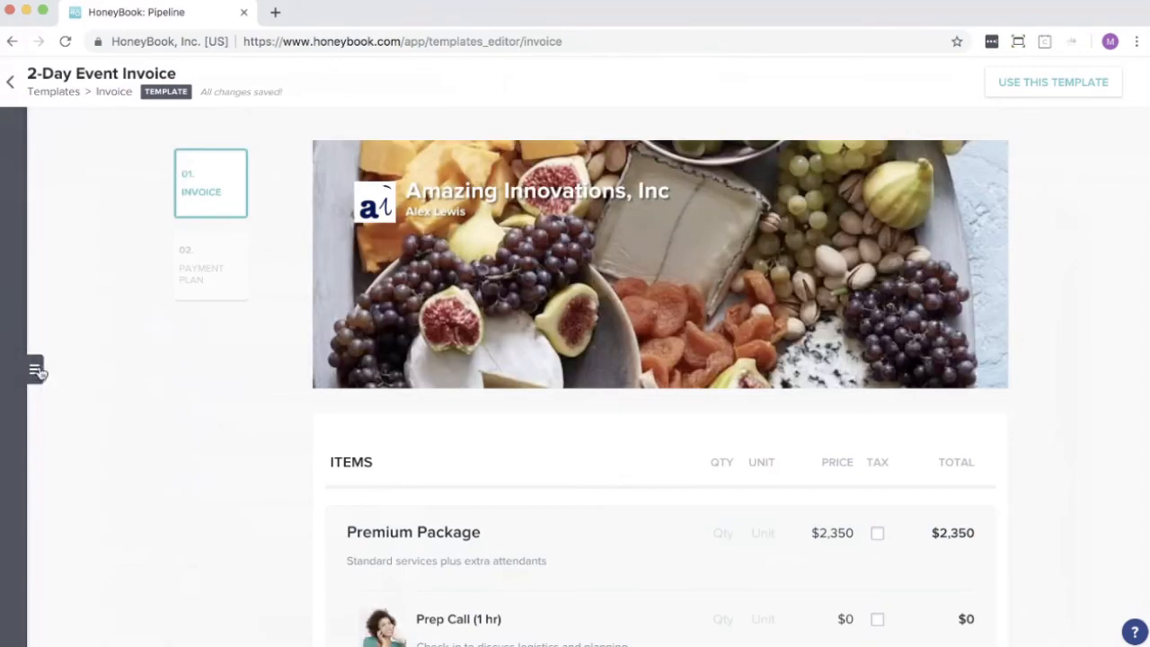
click(36, 369)
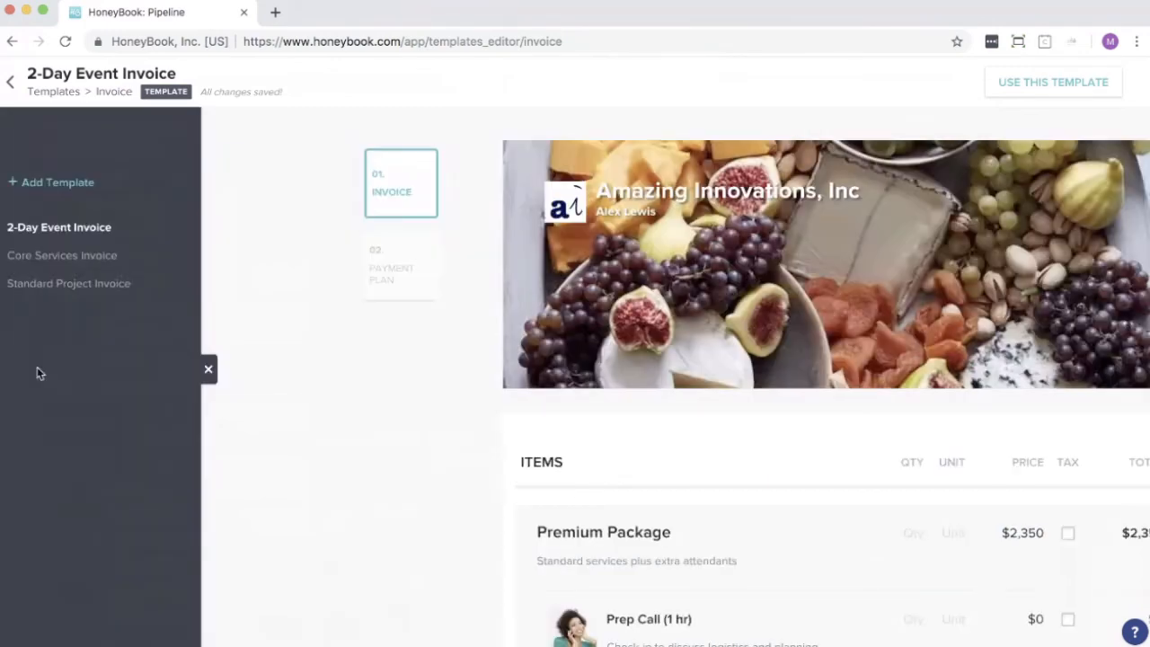
click(58, 193)
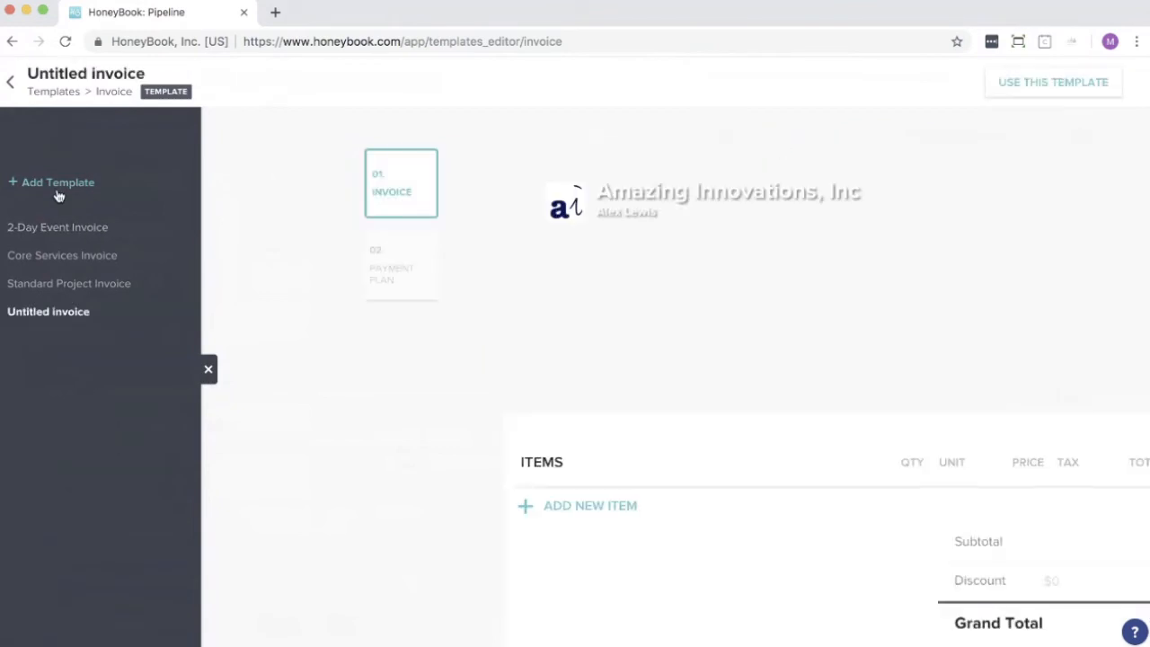
double_click(63, 74)
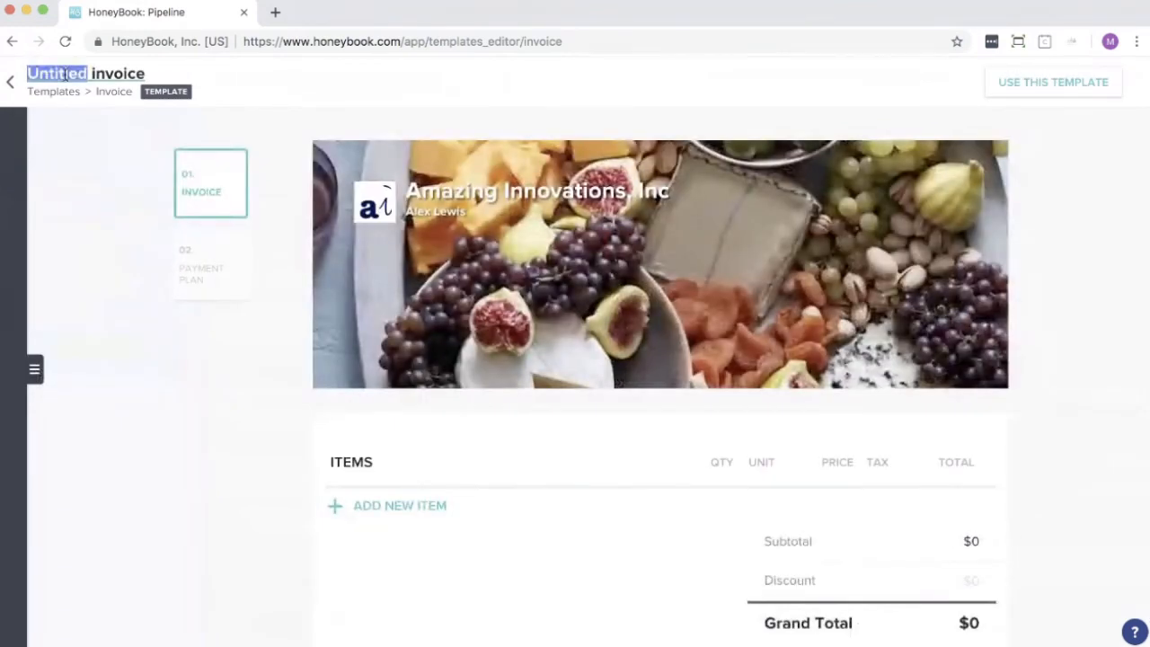
text(Basic)
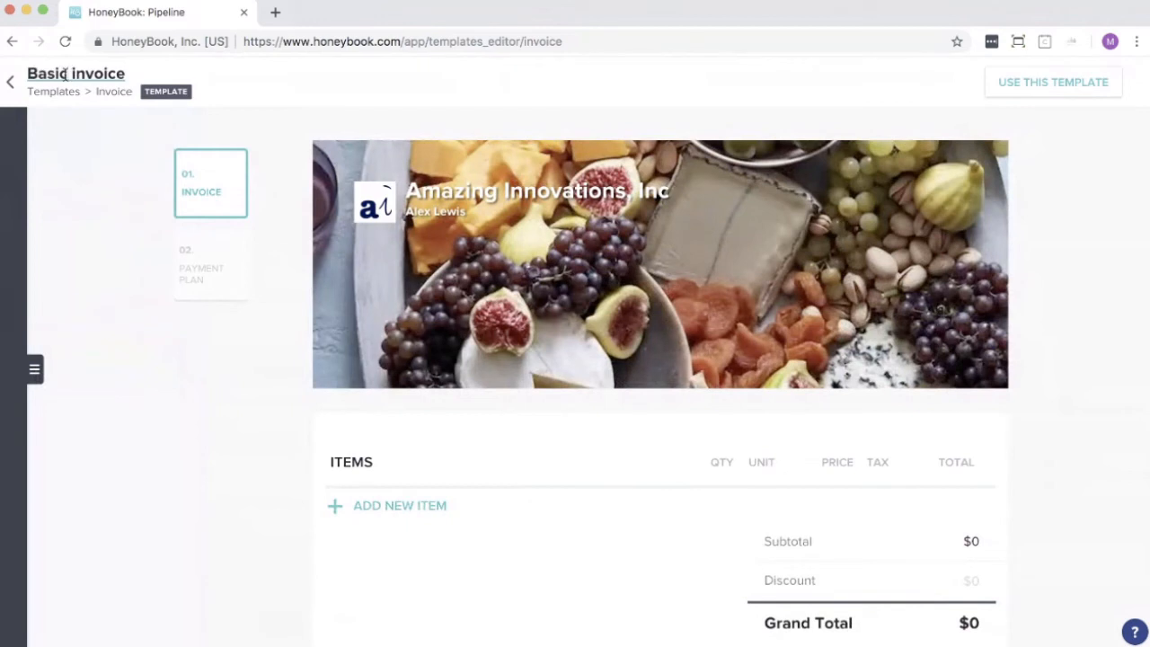
text( package)
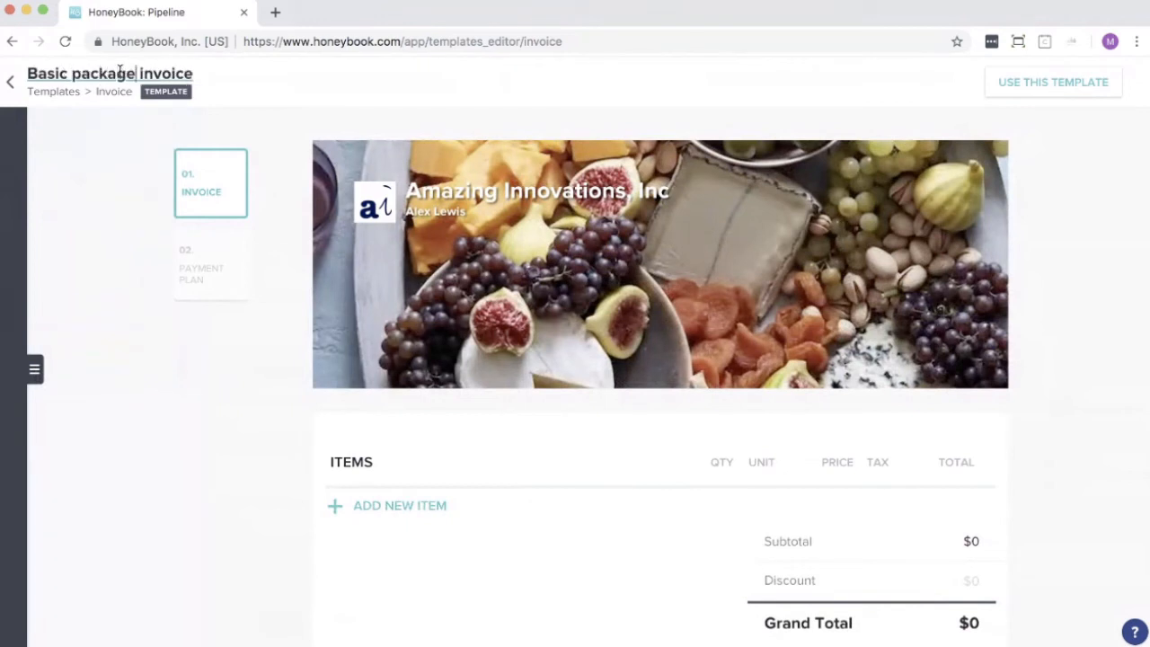
click(137, 264)
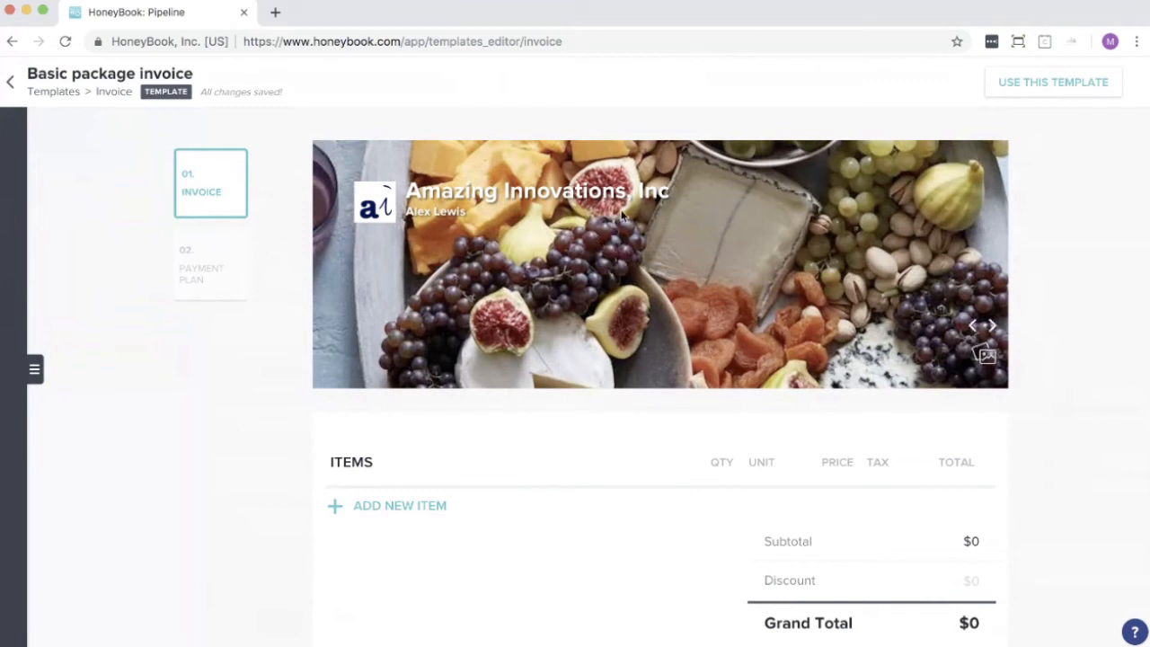
Step: Add the saved Basic package to the invoice template's items by searching for "basic"
mouse_move(390, 188)
scroll(644, 566, down, 2)
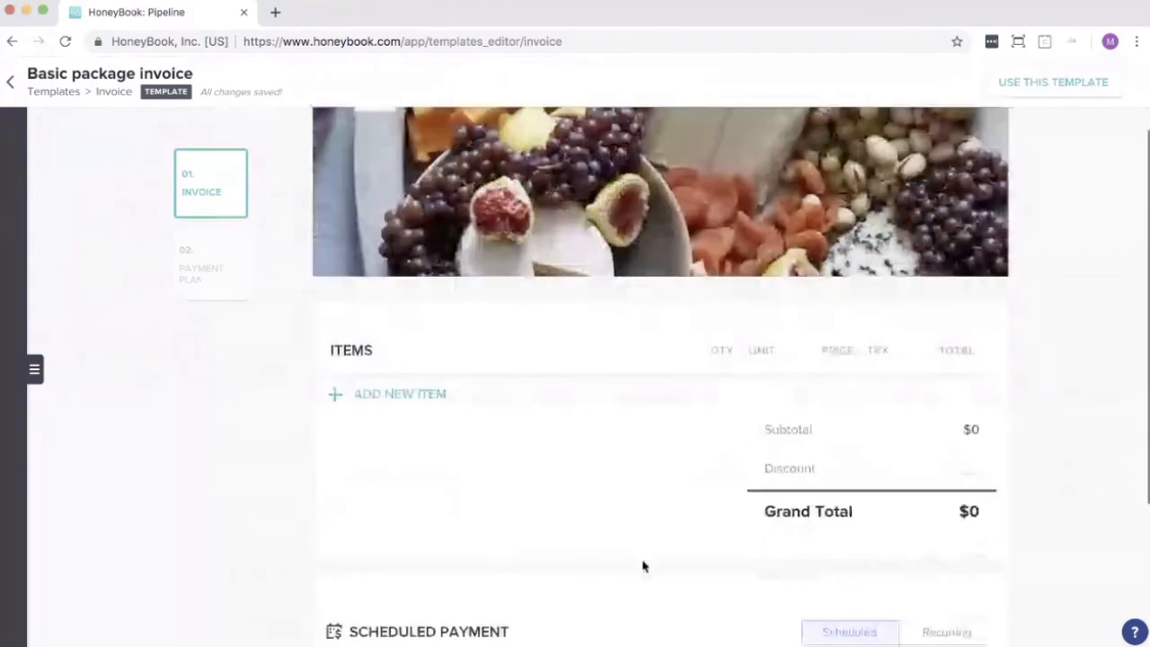
scroll(643, 566, down, 2)
click(386, 313)
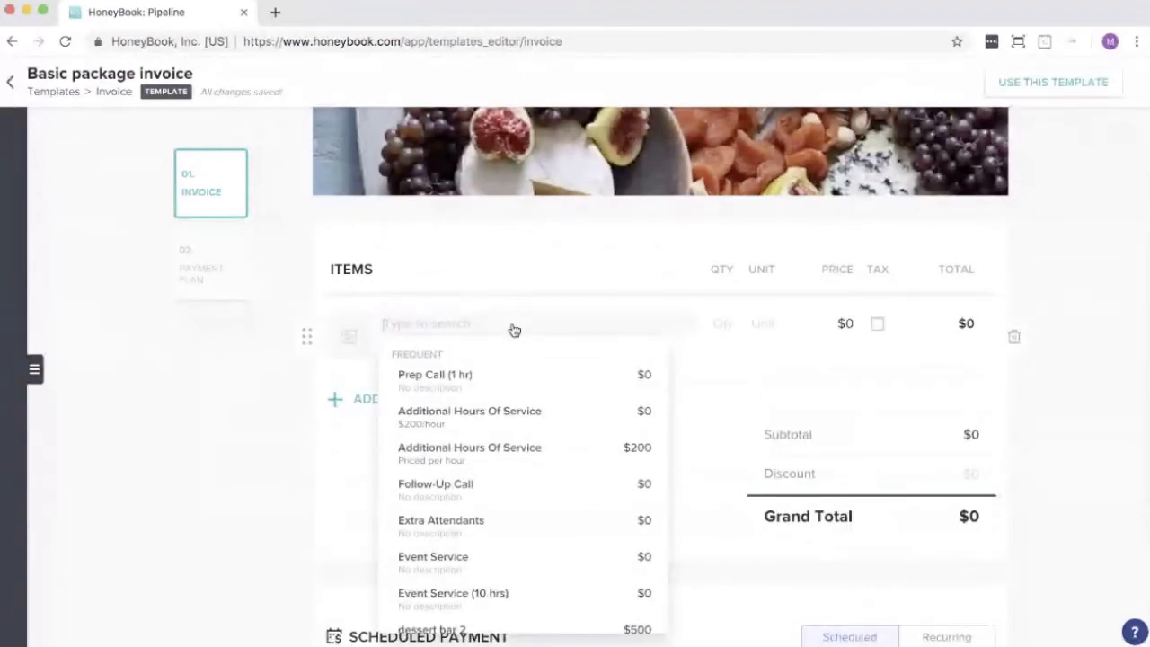
text(basic)
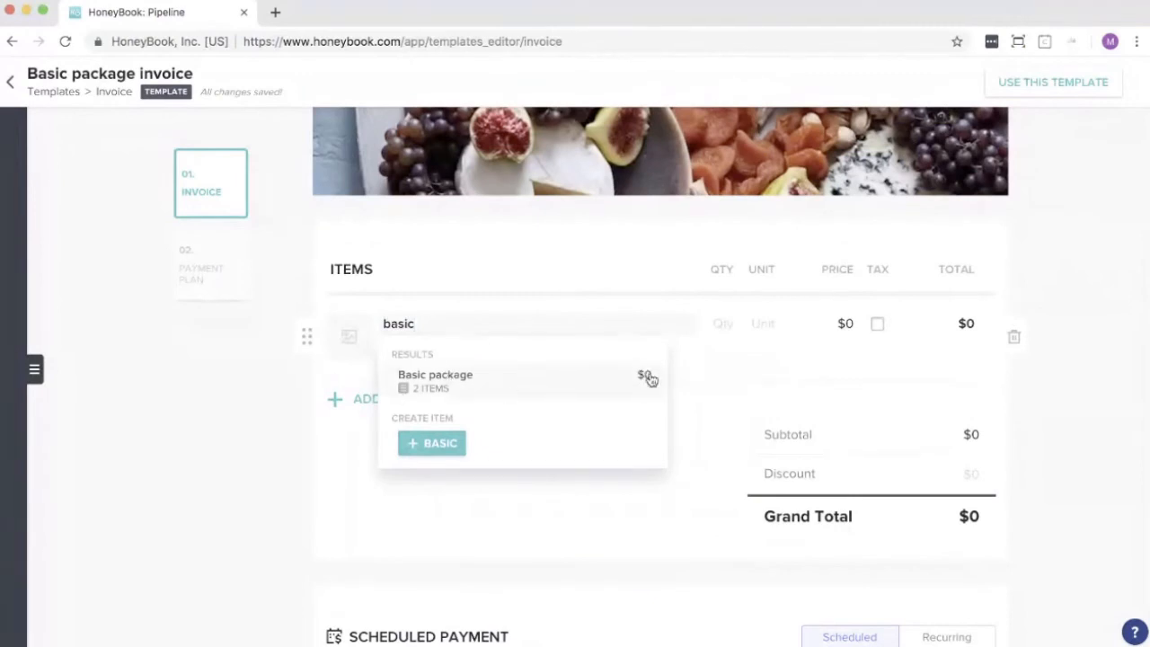
click(511, 398)
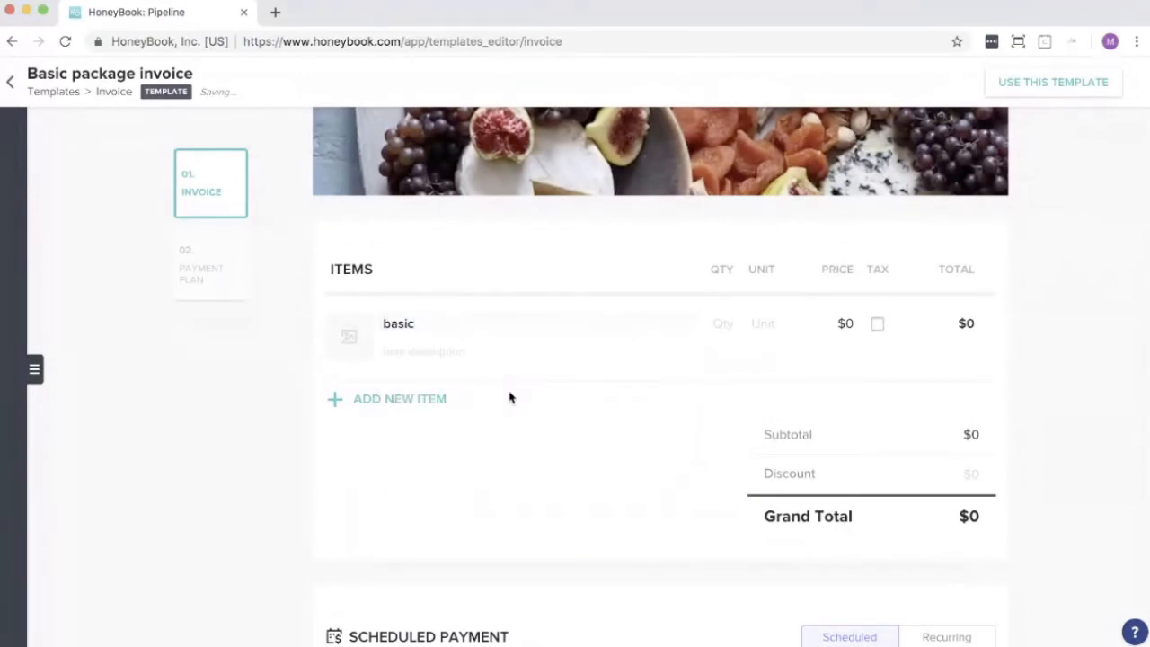
scroll(945, 455, down, 1)
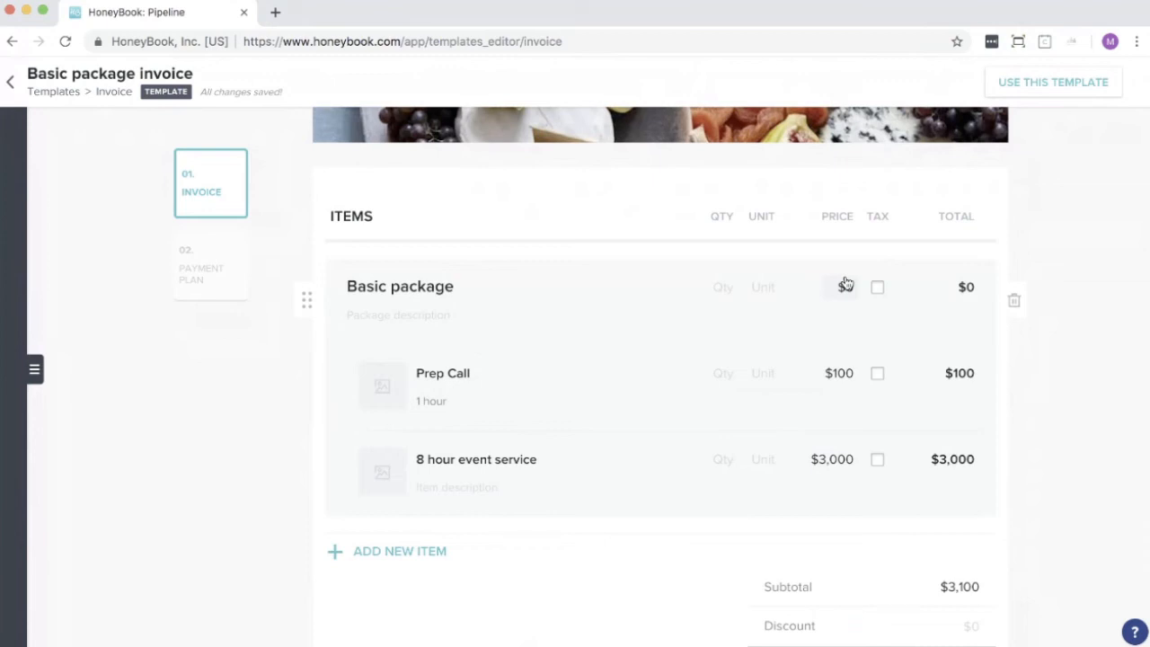
Step: Examine the invoice template's package items, totals and scheduled payments, including the amount options of the first payment
scroll(846, 284, down, 2)
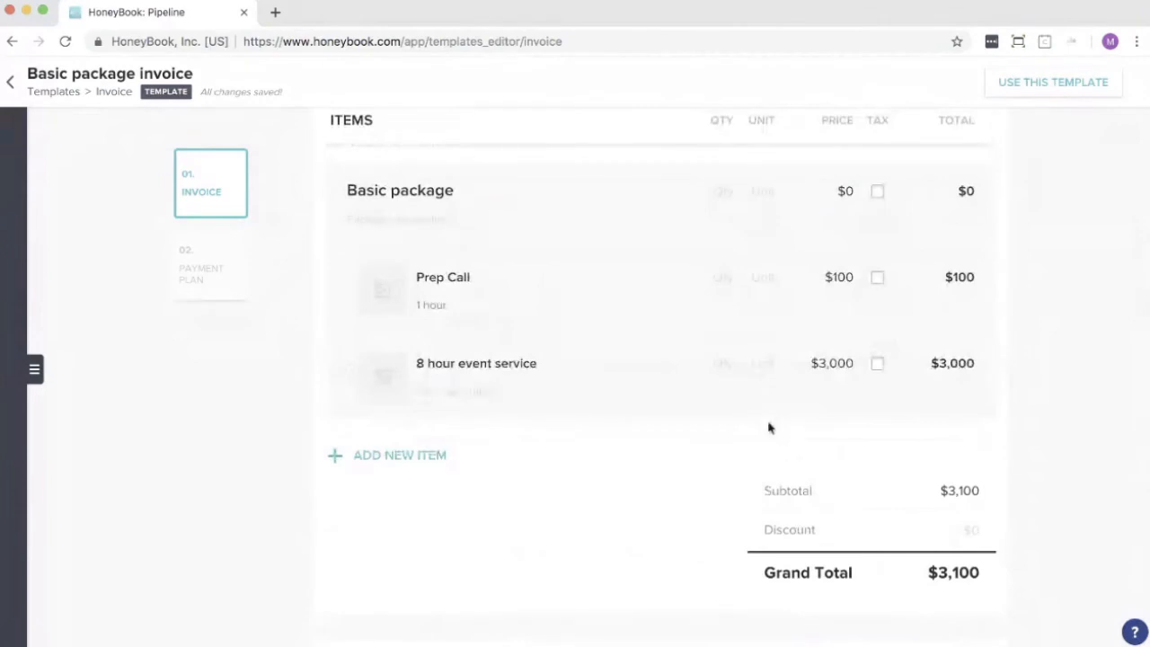
mouse_move(905, 413)
scroll(567, 486, down, 5)
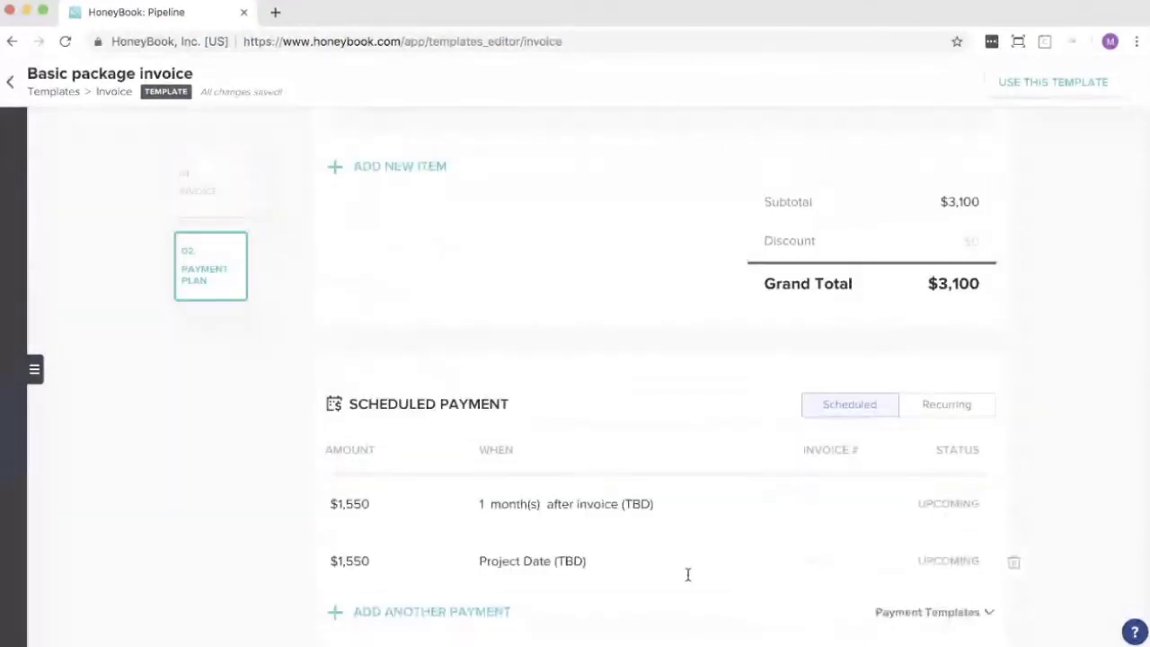
click(353, 506)
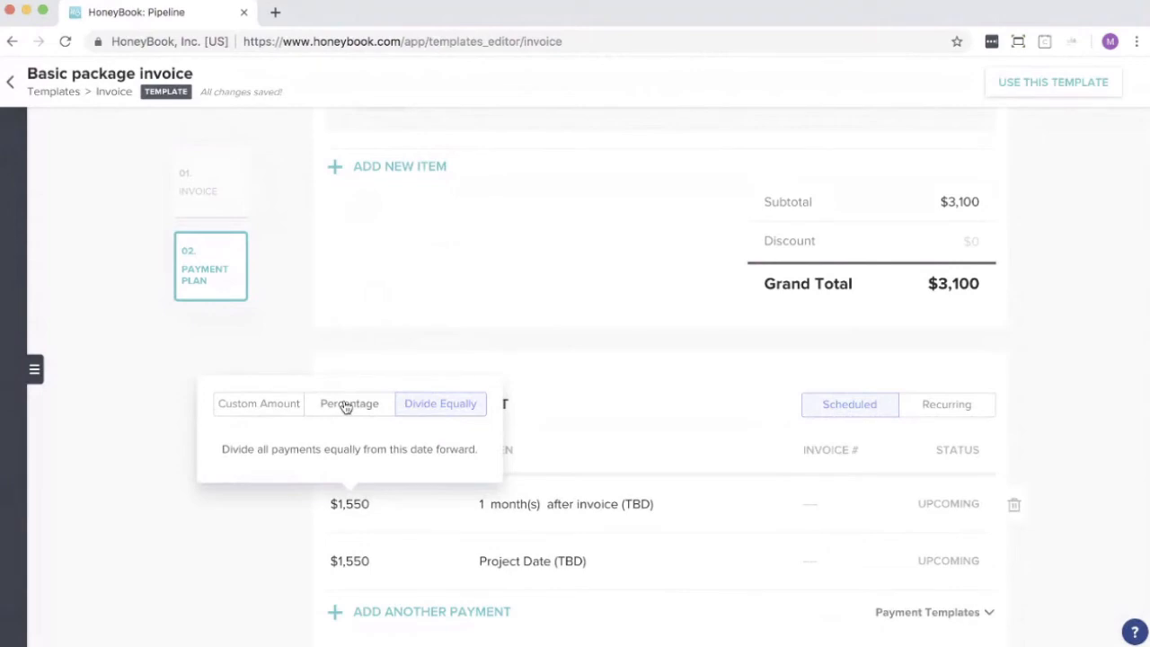
click(585, 311)
scroll(431, 241, up, 3)
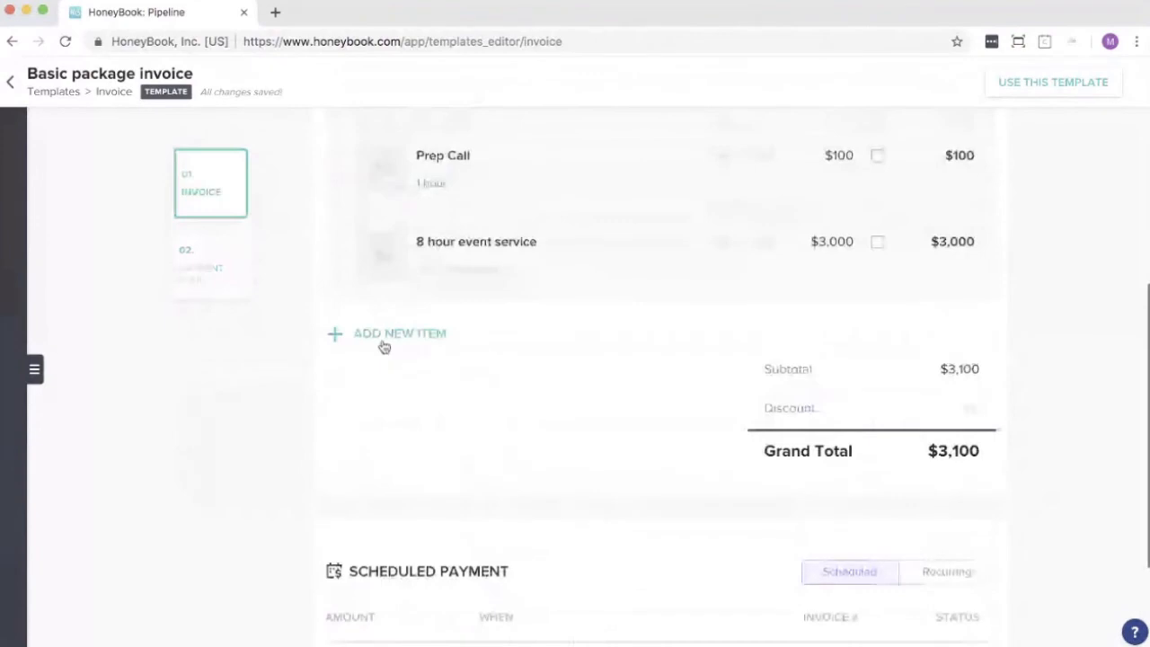
scroll(549, 534, down, 5)
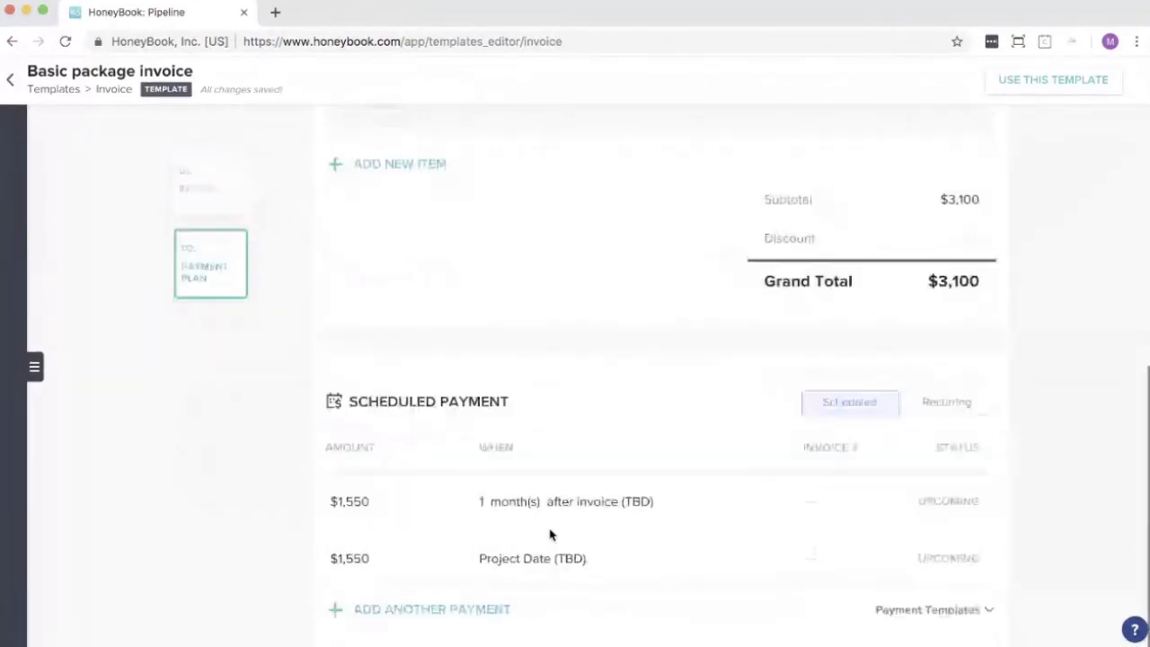
Step: Set the first scheduled payment to a custom amount of $1,550 and add another payment to the schedule
click(355, 509)
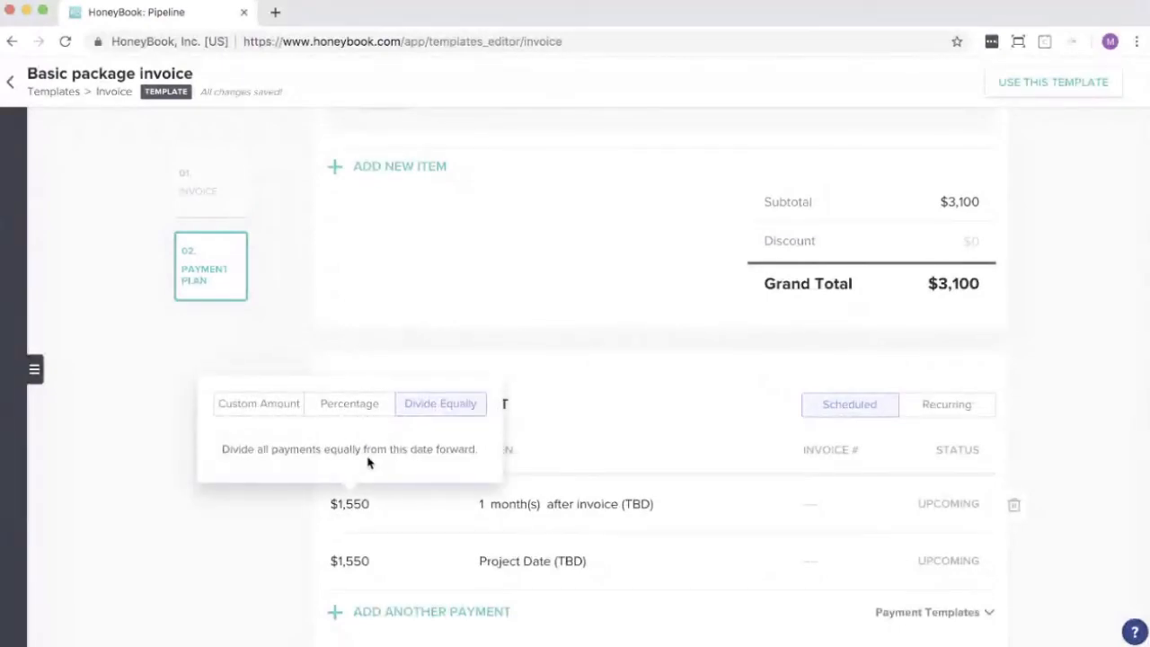
click(256, 404)
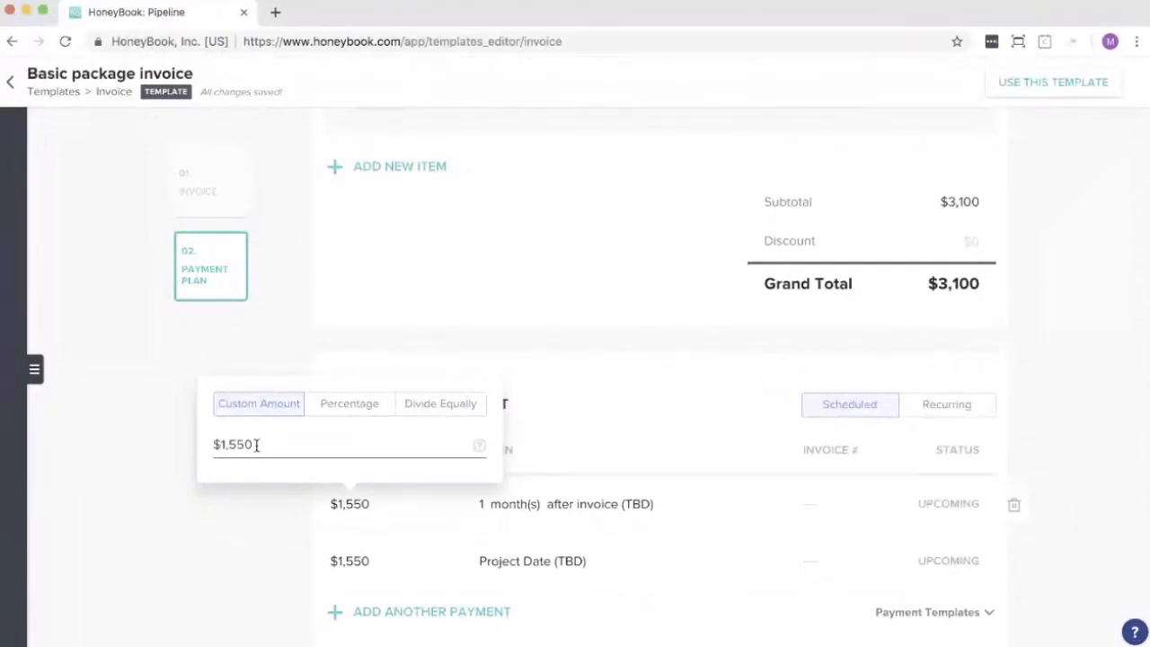
click(373, 584)
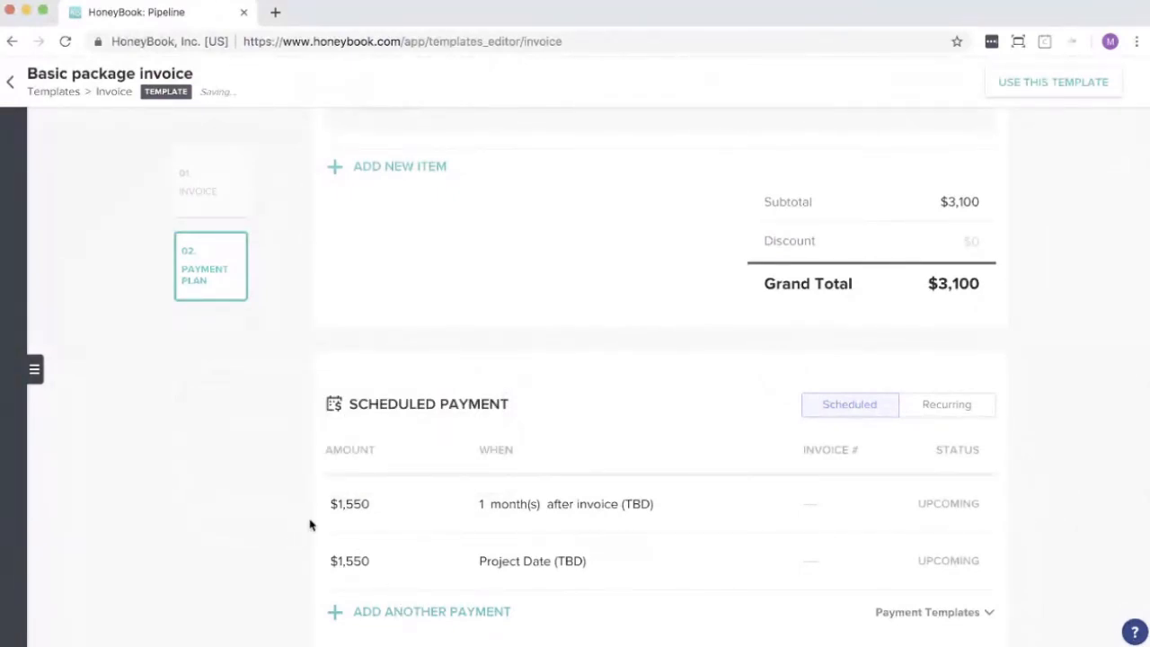
click(359, 622)
Step: Set the first scheduled payment's due date to the invoice date
click(547, 450)
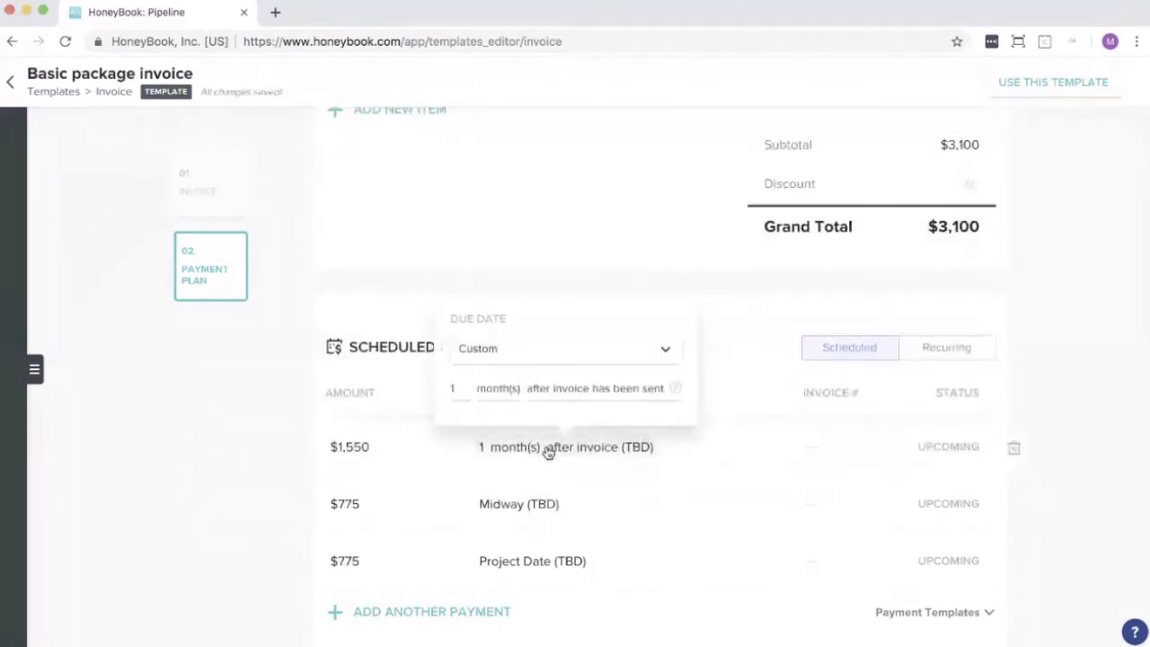
click(556, 358)
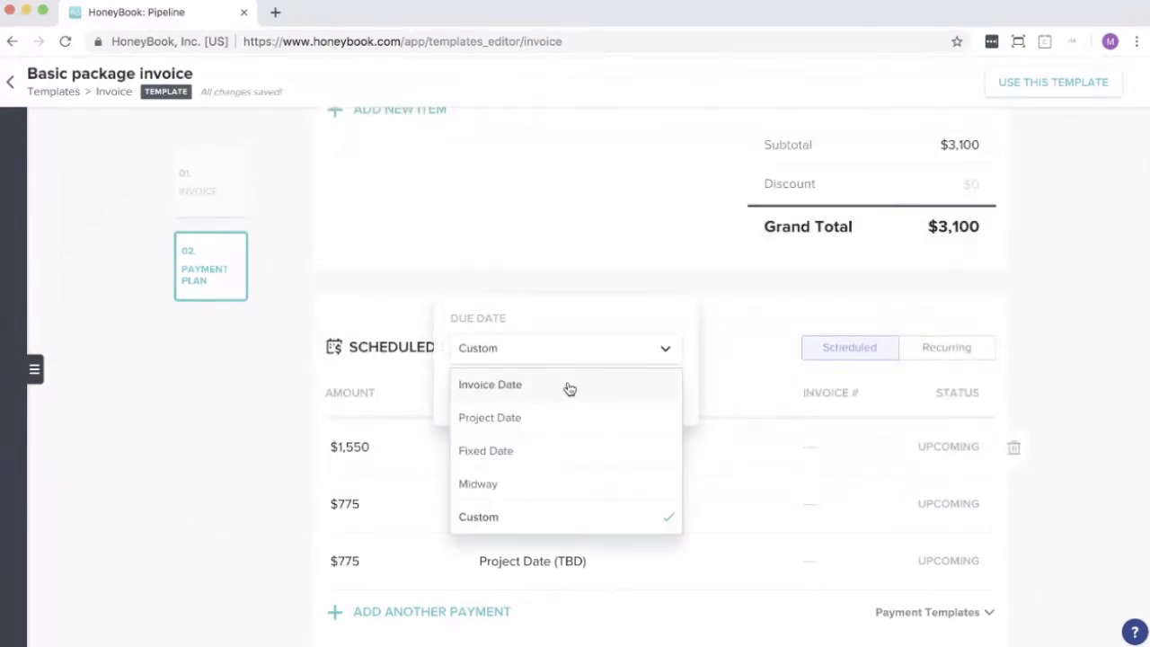
click(570, 386)
click(321, 514)
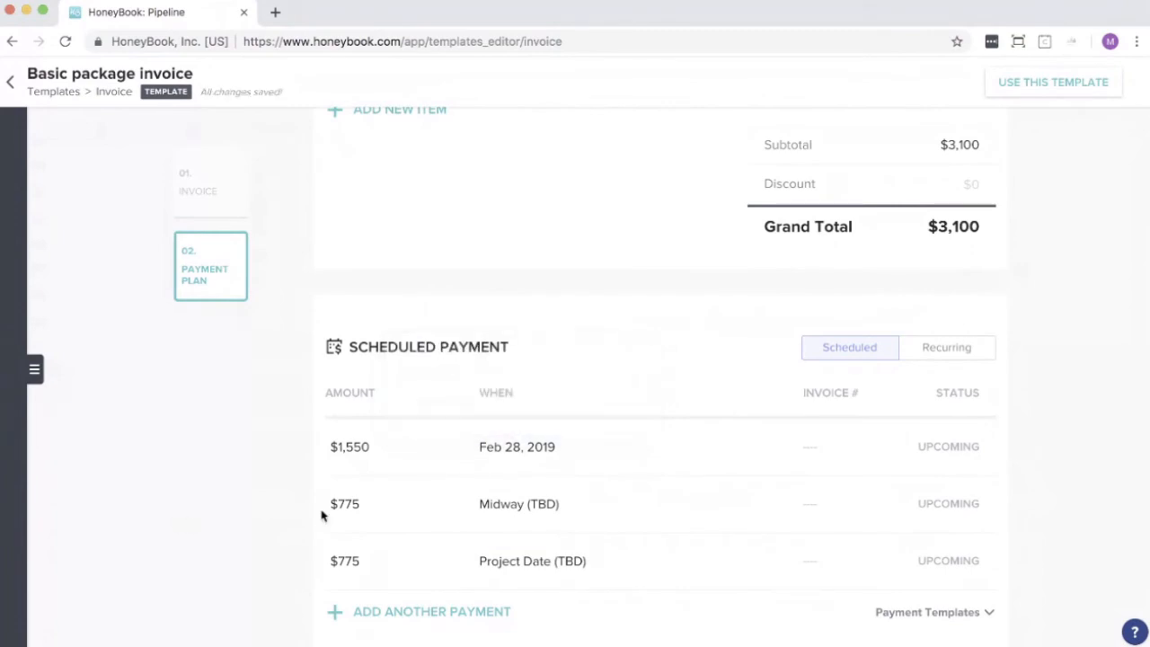
Step: Keep the second payment due Midway and set the last payment's due date to a custom 1 month before the project date
click(527, 511)
click(558, 455)
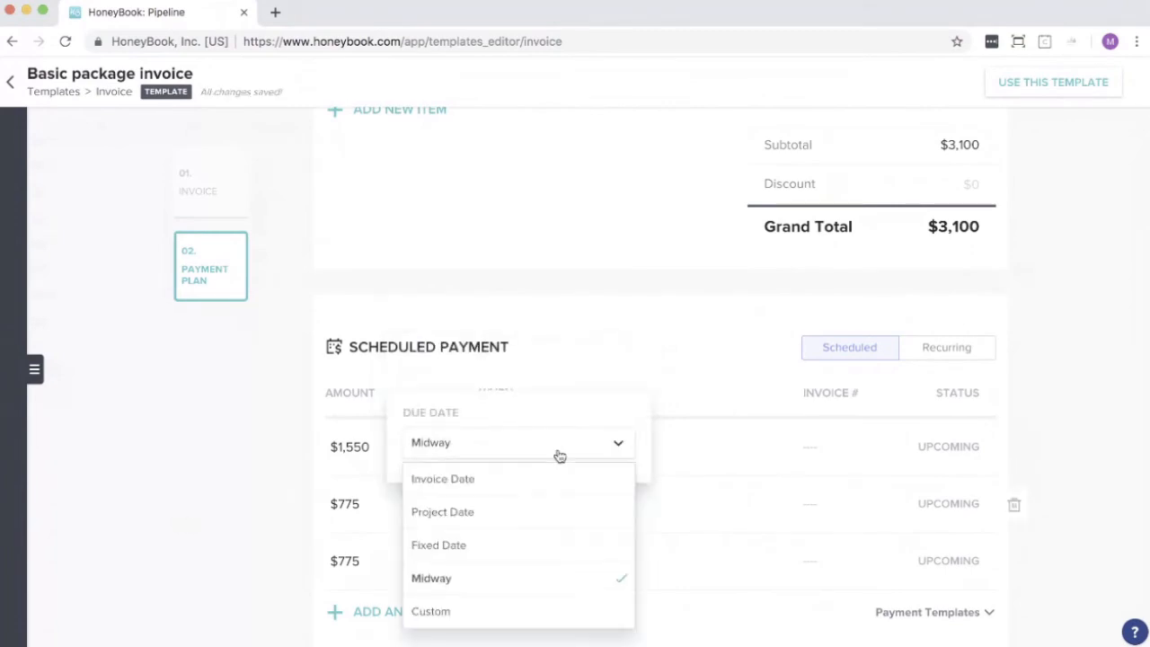
click(532, 577)
click(529, 561)
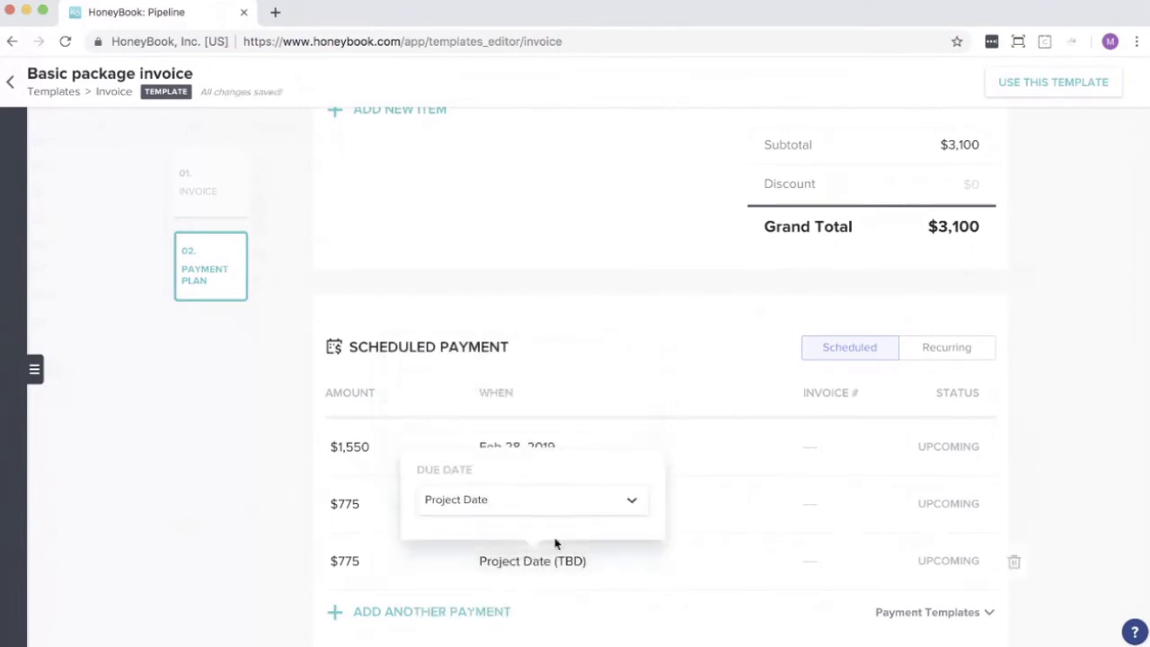
click(537, 514)
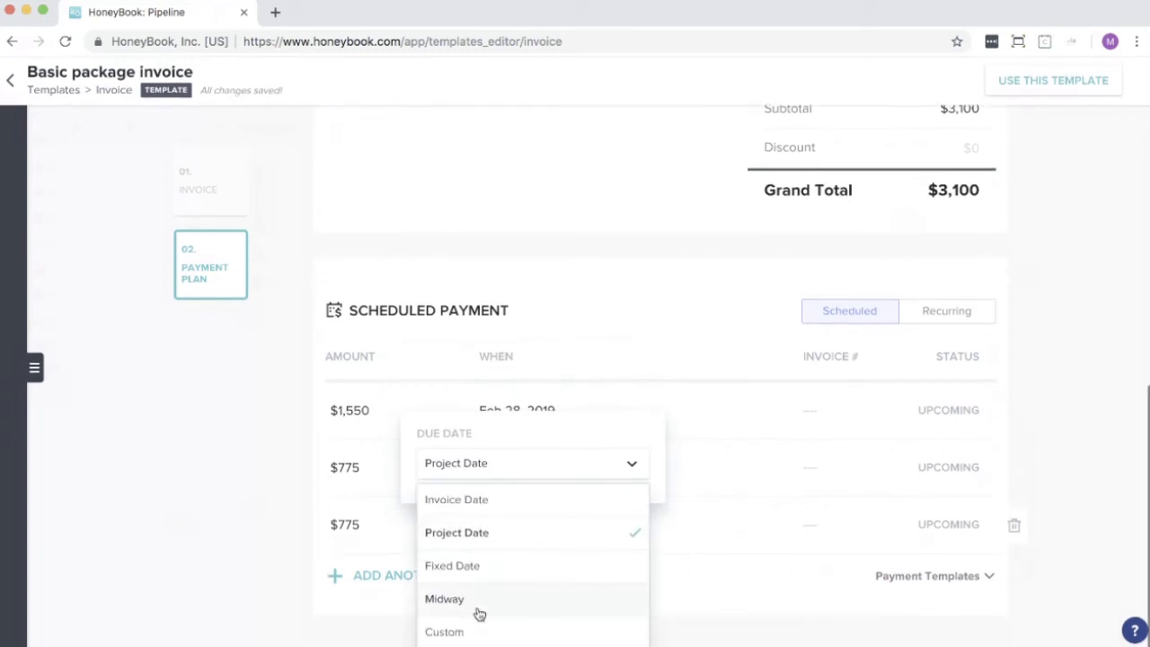
click(467, 631)
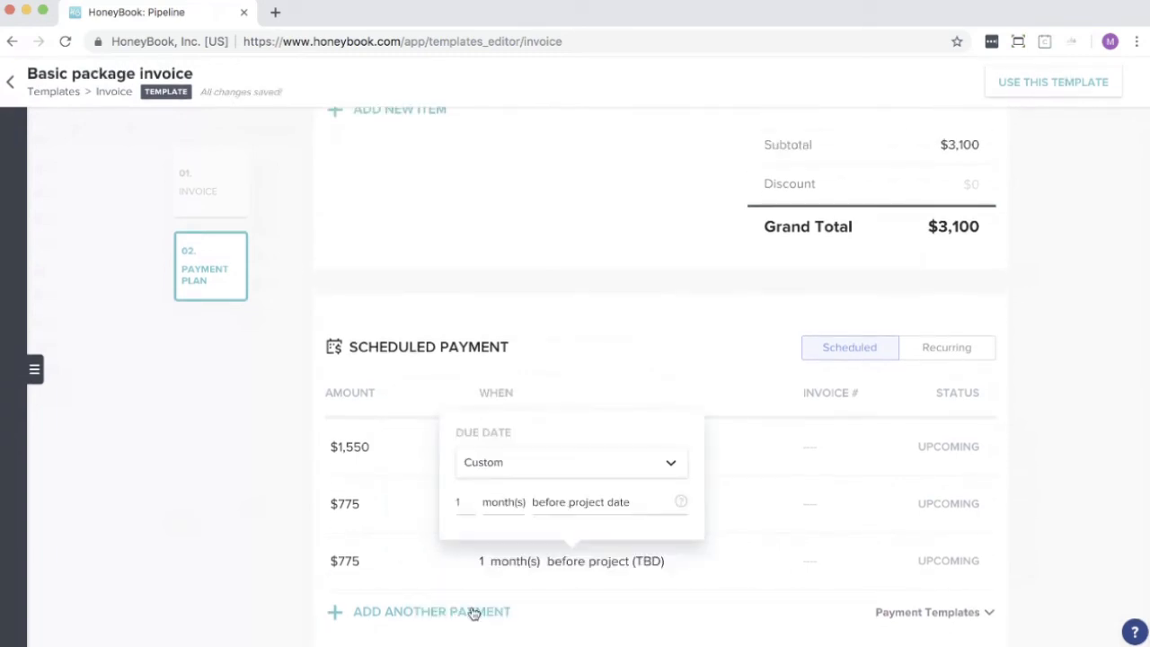
click(633, 380)
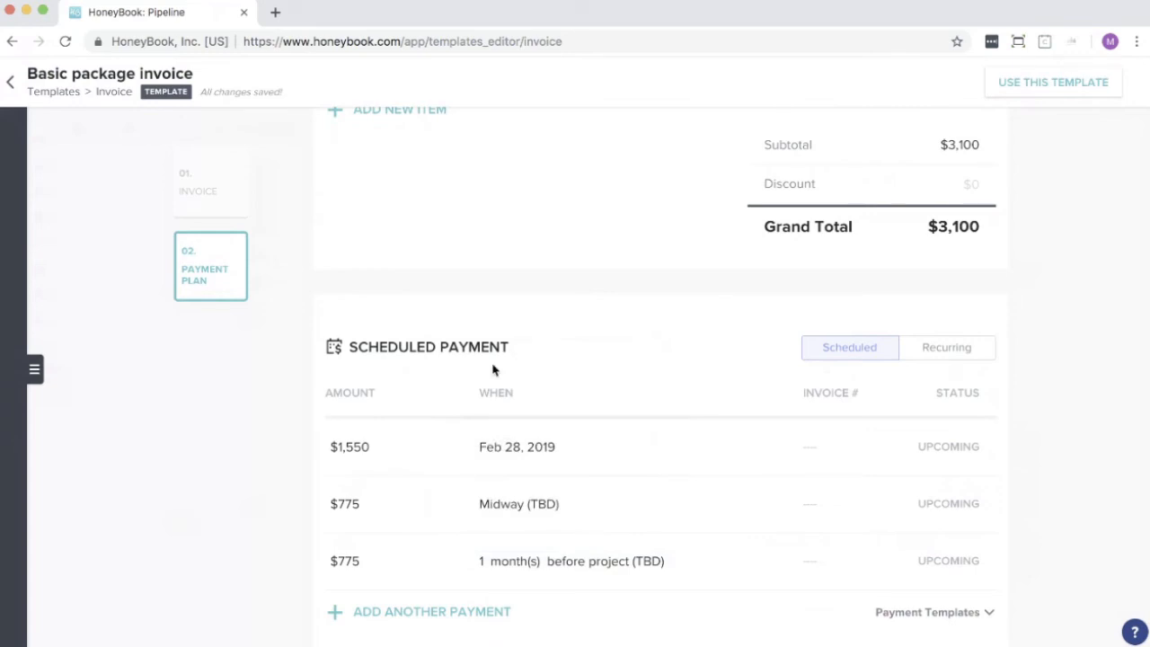
Step: Review the invoice template, return to the template library, and open the Amazing Innovations Standard Contract template
scroll(493, 369, up, 4)
scroll(493, 370, up, 4)
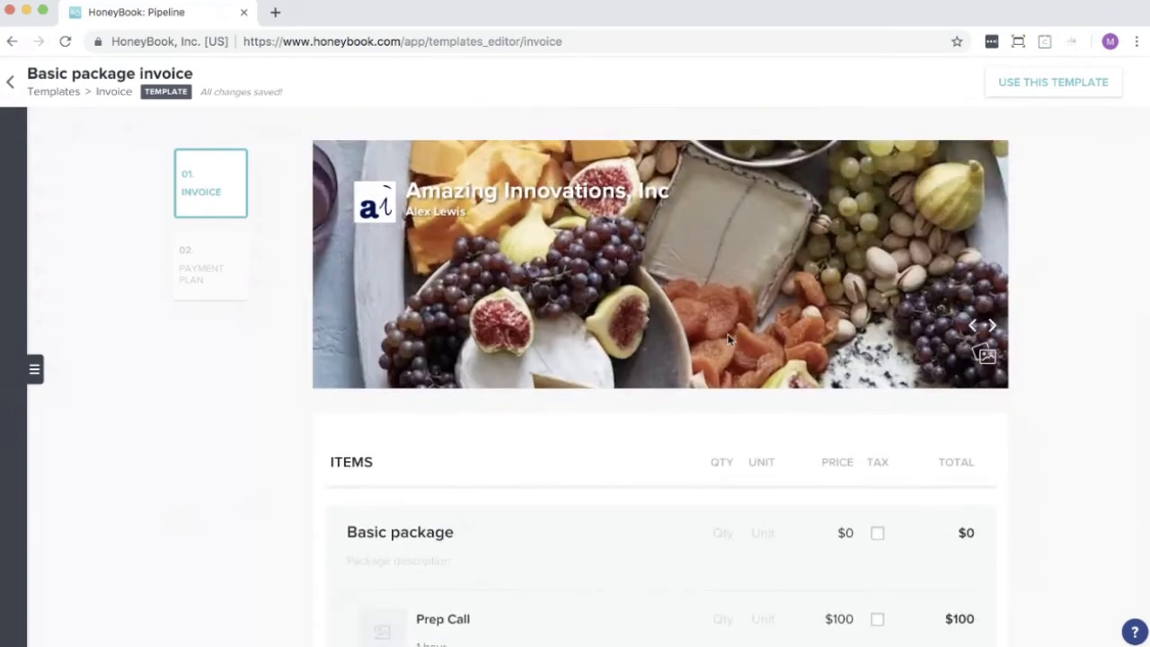
scroll(1053, 393, down, 1)
scroll(1033, 392, down, 1)
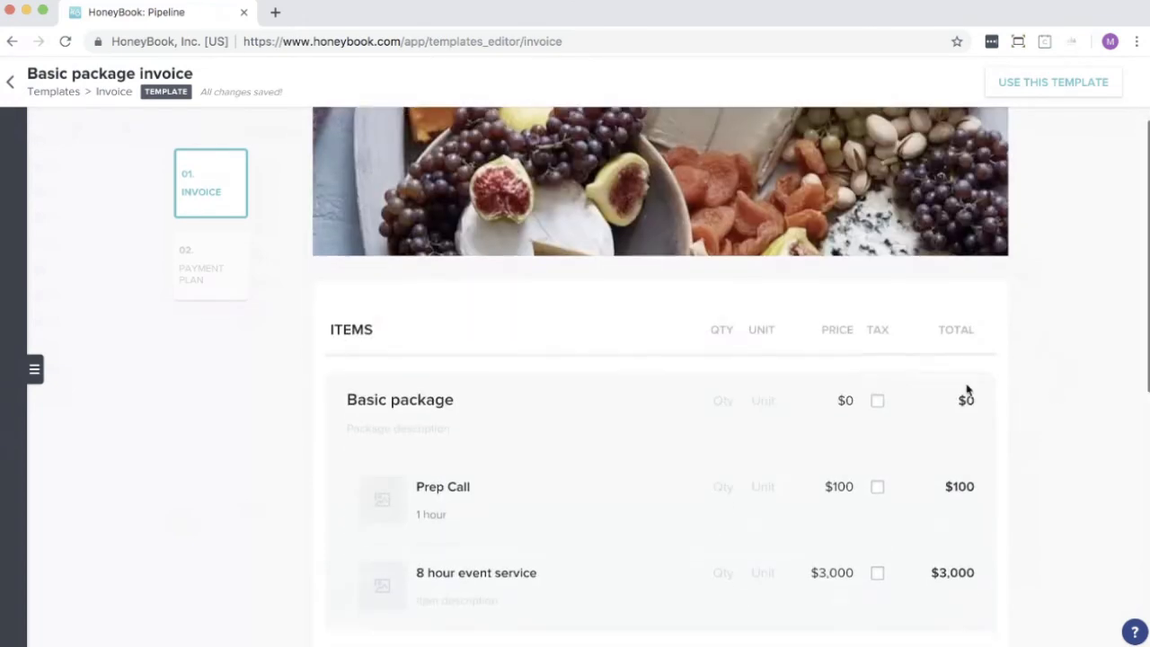
click(71, 97)
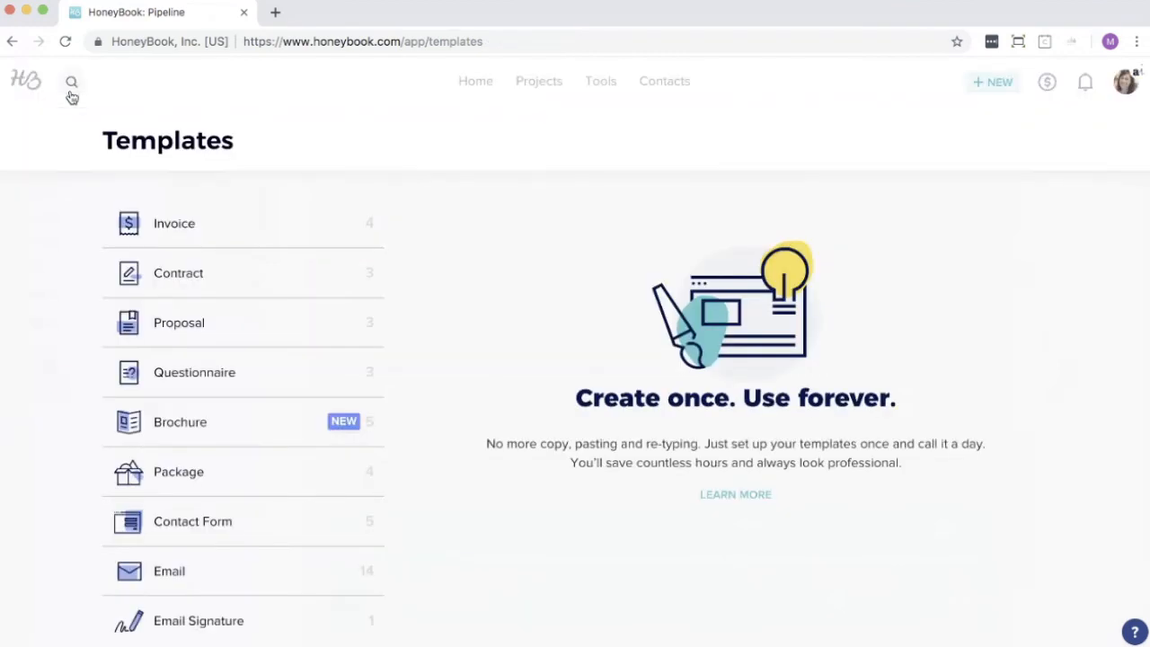
click(269, 282)
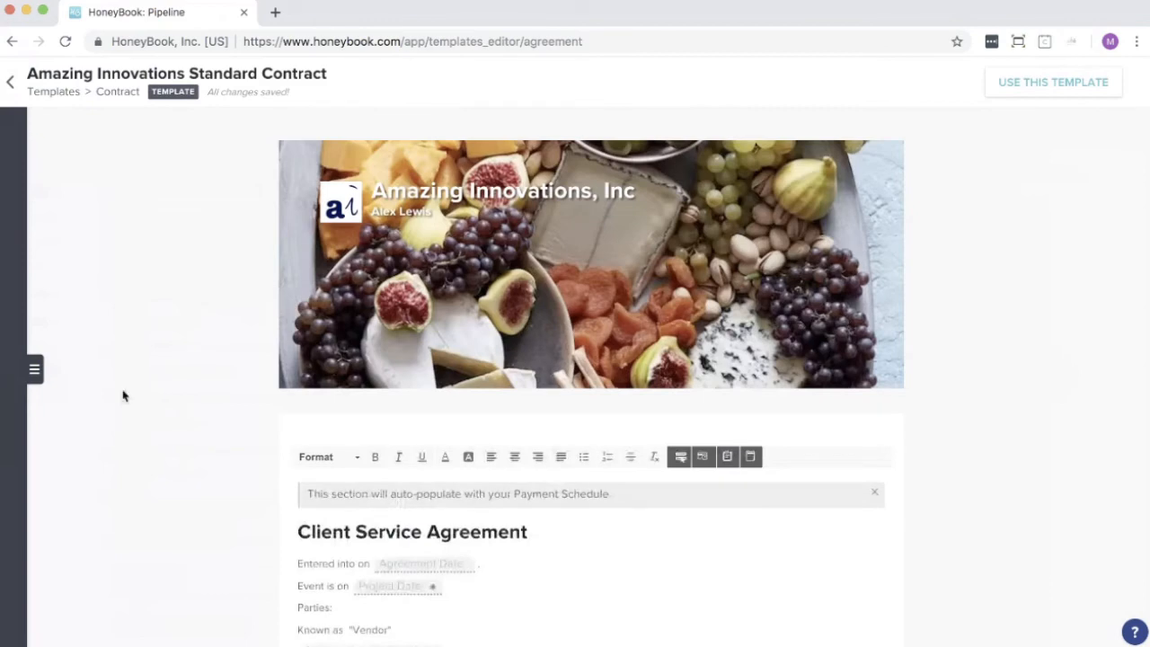
click(34, 372)
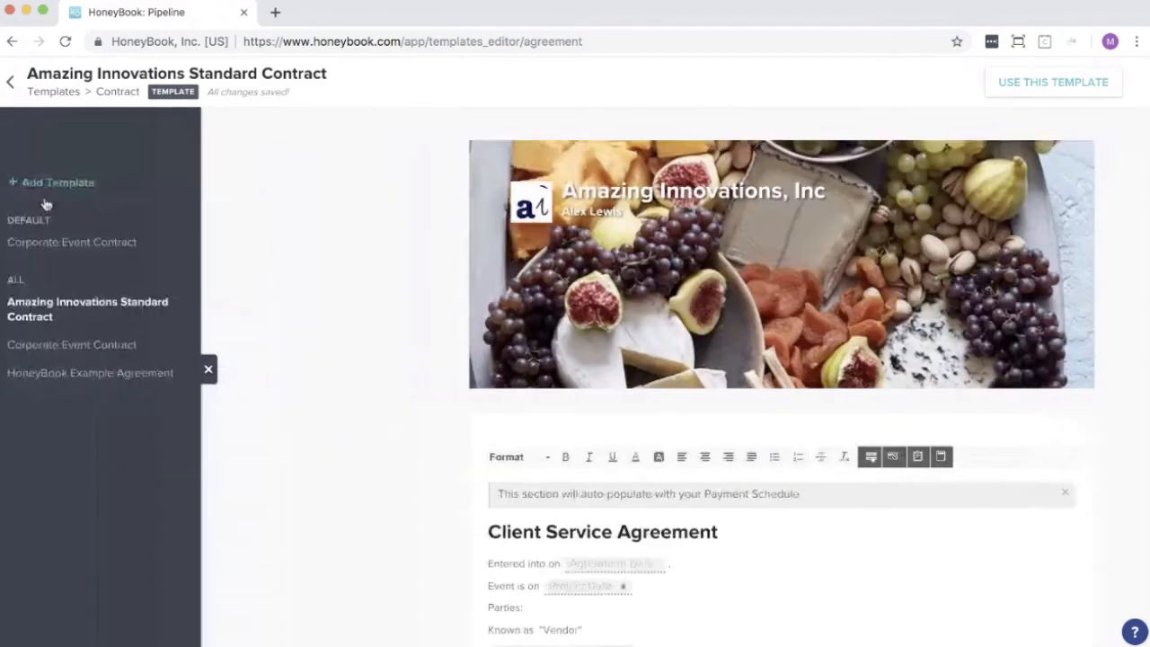
click(208, 373)
Step: Add the lines "Project date:" and "Client Initials:" below the client details in the Client Service Agreement
scroll(577, 383, down, 3)
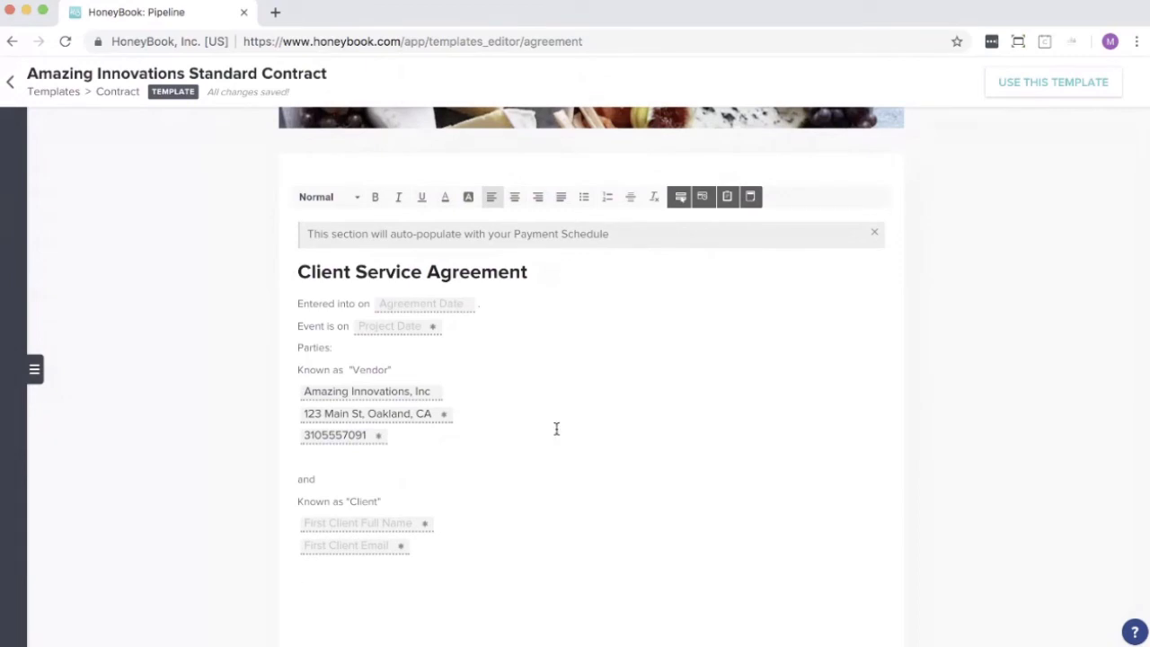
scroll(557, 429, down, 3)
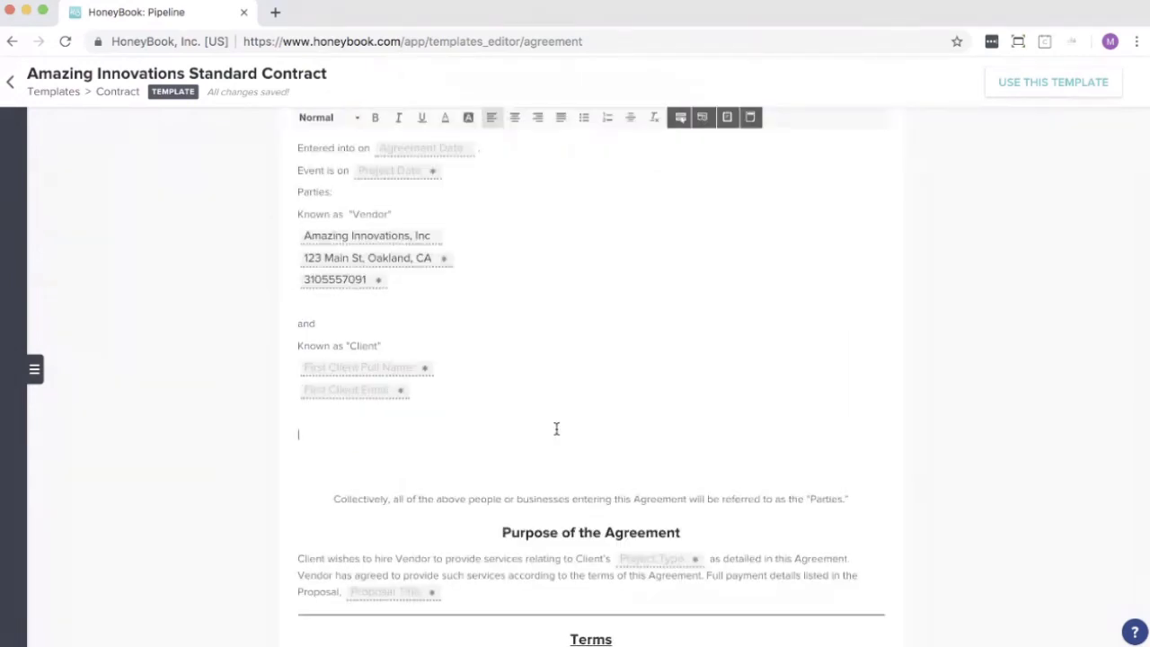
scroll(548, 386, up, 3)
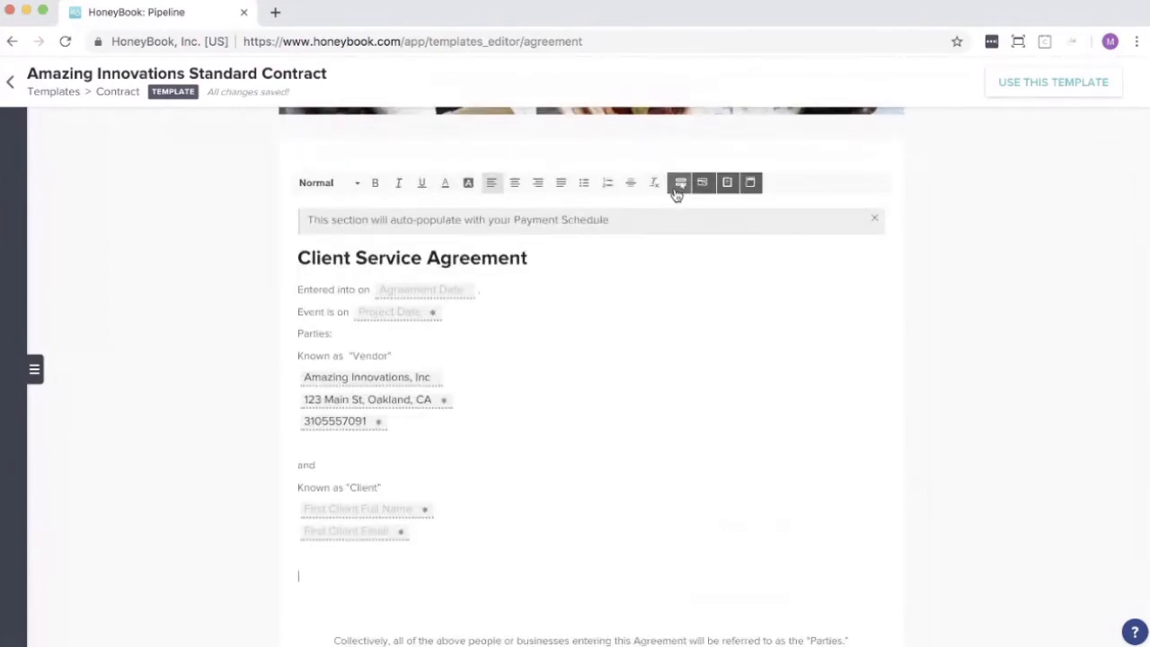
scroll(621, 455, down, 2)
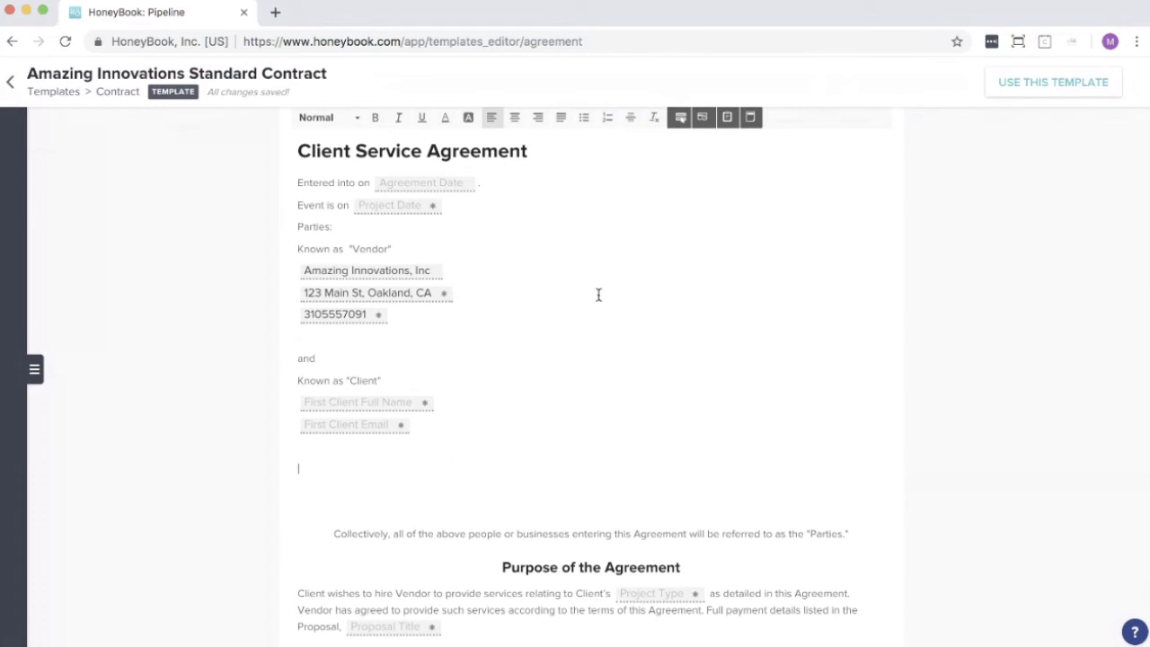
text(Project date:L)
key(BackSpace)
key(Return)
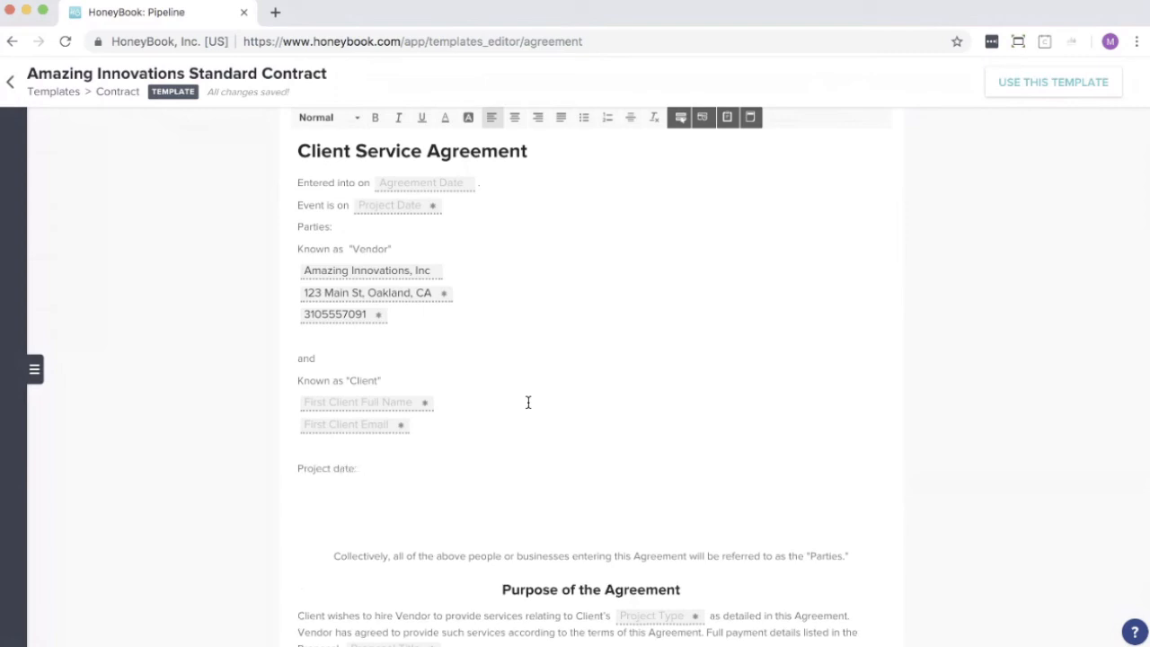
text(Client Iti)
text(n)
key(BackSpace)
key(BackSpace)
text(nitials:)
Step: Insert a field after "Project date:" and an "Initials" field that the client must fill after "Client Initials:"
click(396, 473)
click(681, 118)
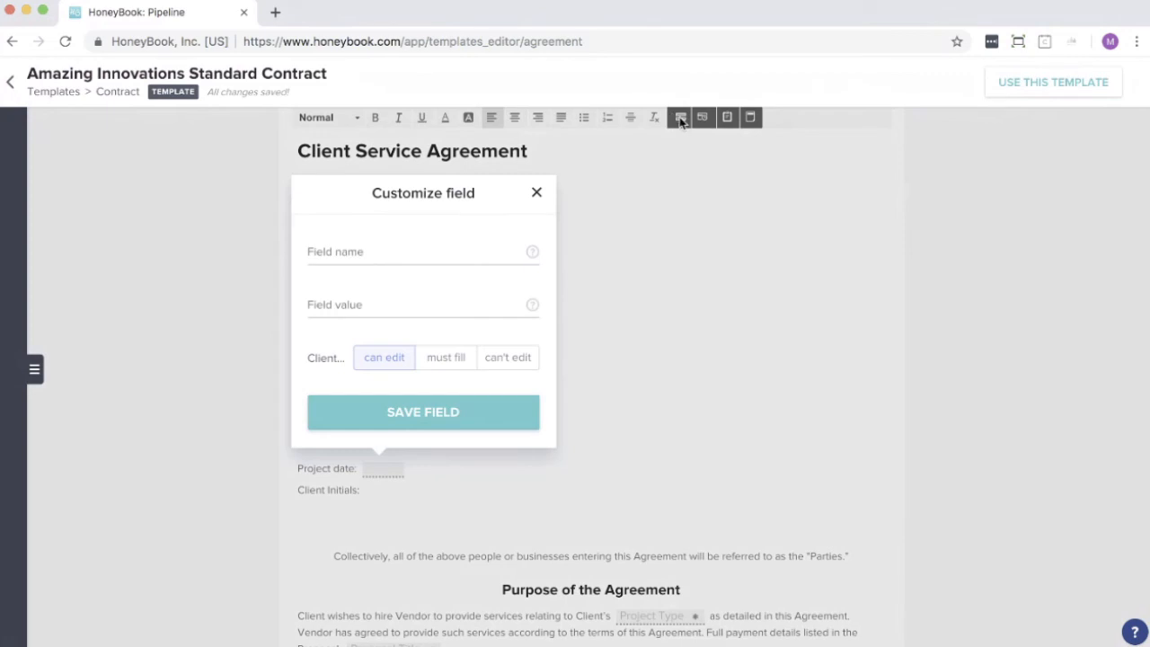
click(324, 249)
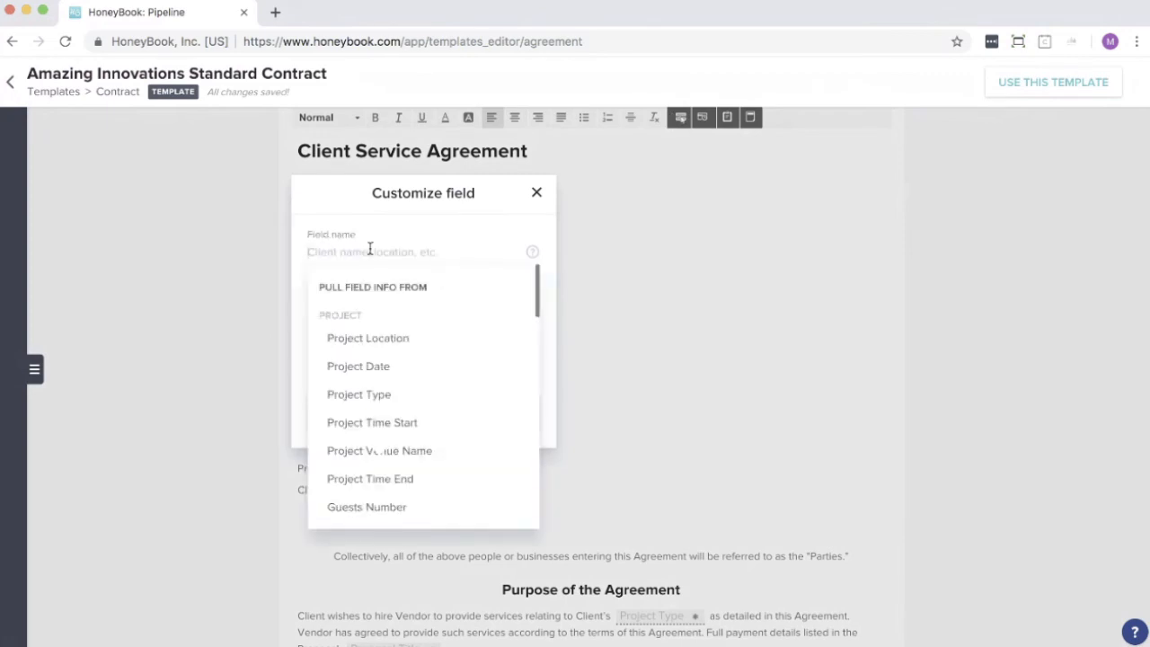
text(P)
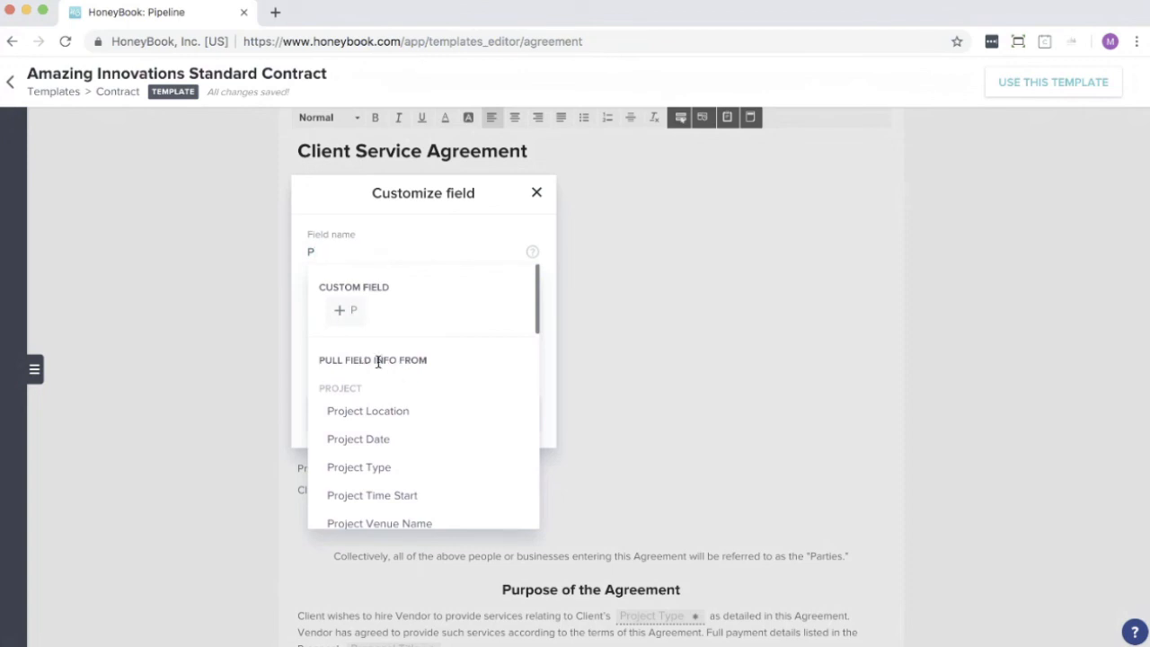
scroll(378, 361, down, 3)
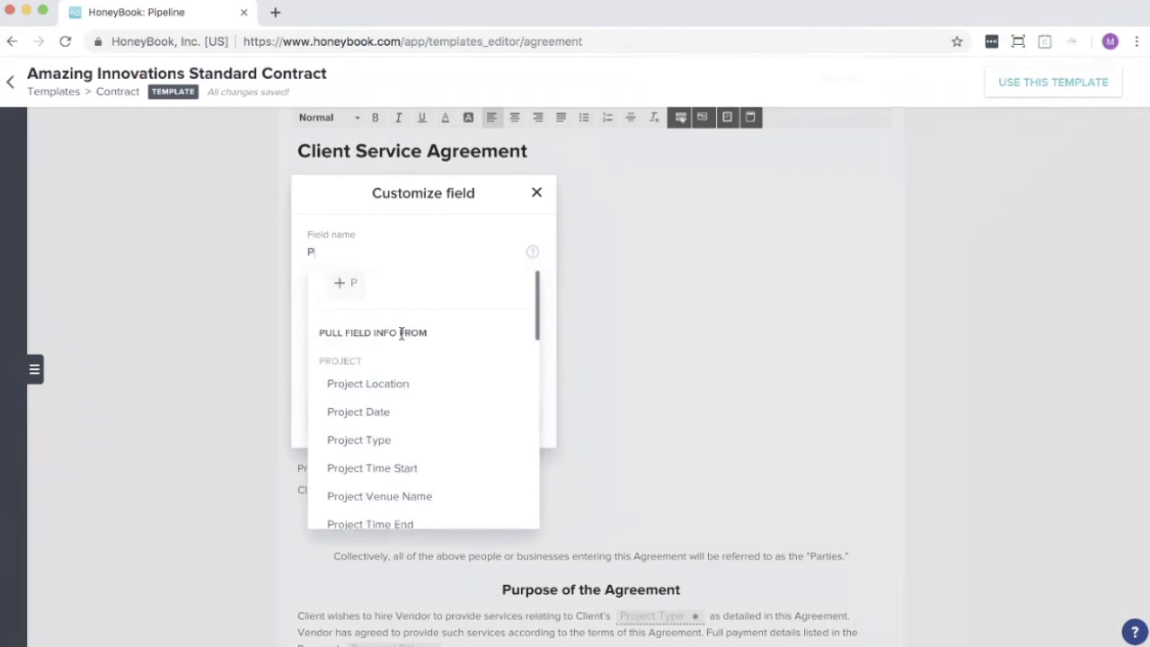
scroll(388, 320, down, 8)
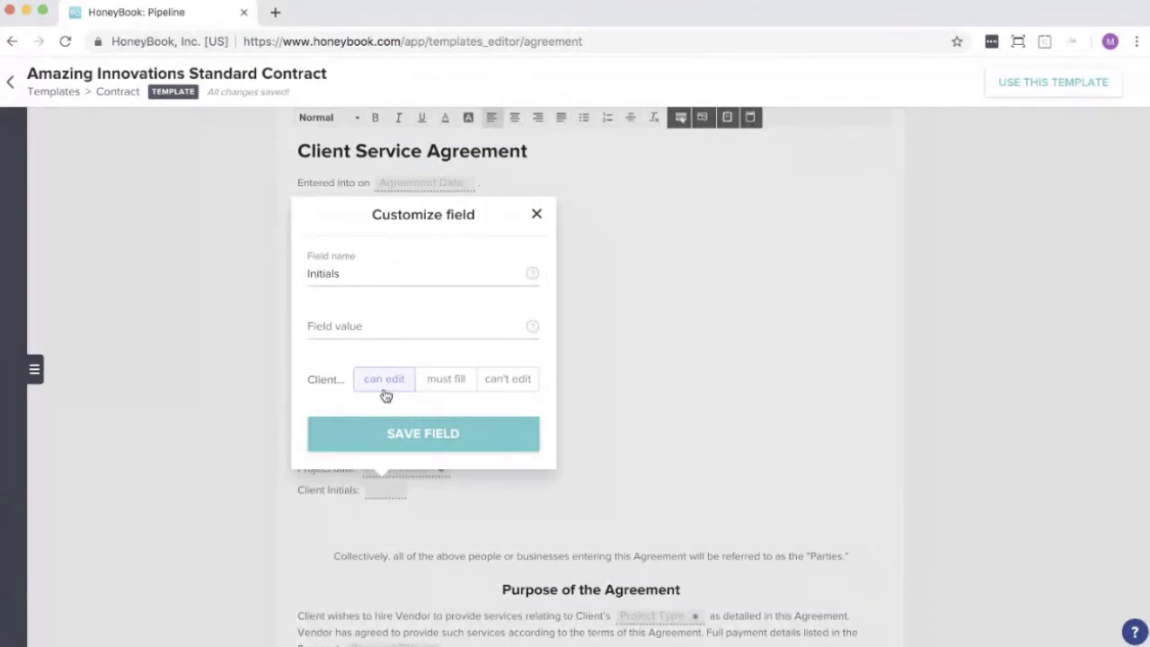
click(455, 390)
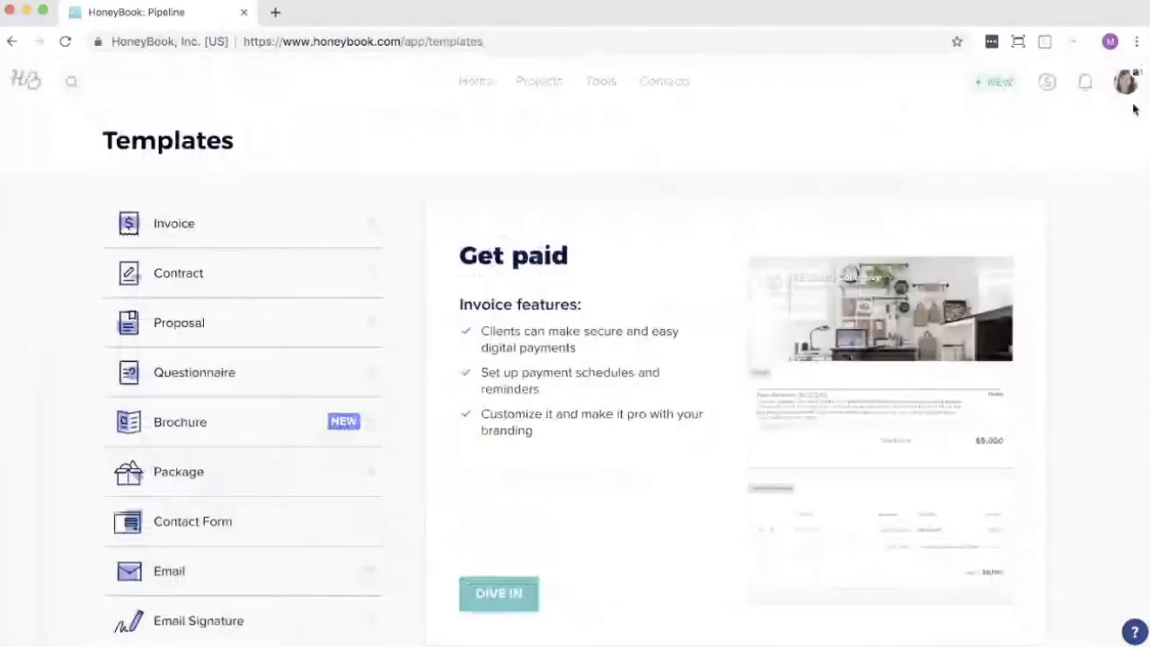
Step: Open the personal account settings and examine the account info, password and security phone number sections
click(1125, 83)
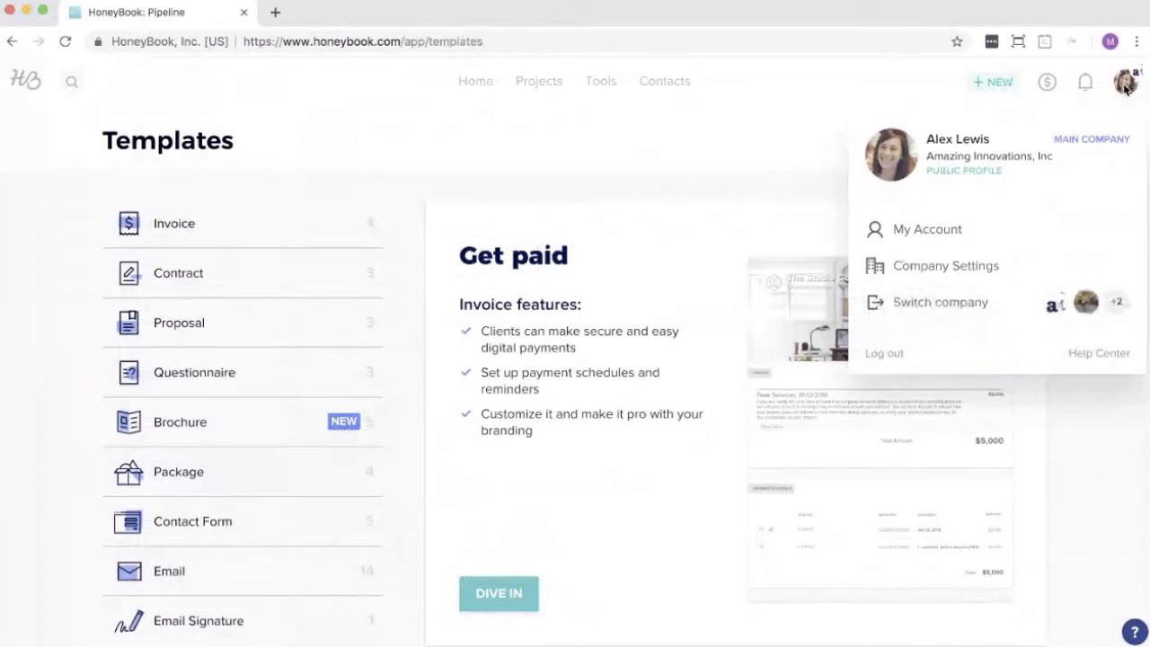
click(938, 229)
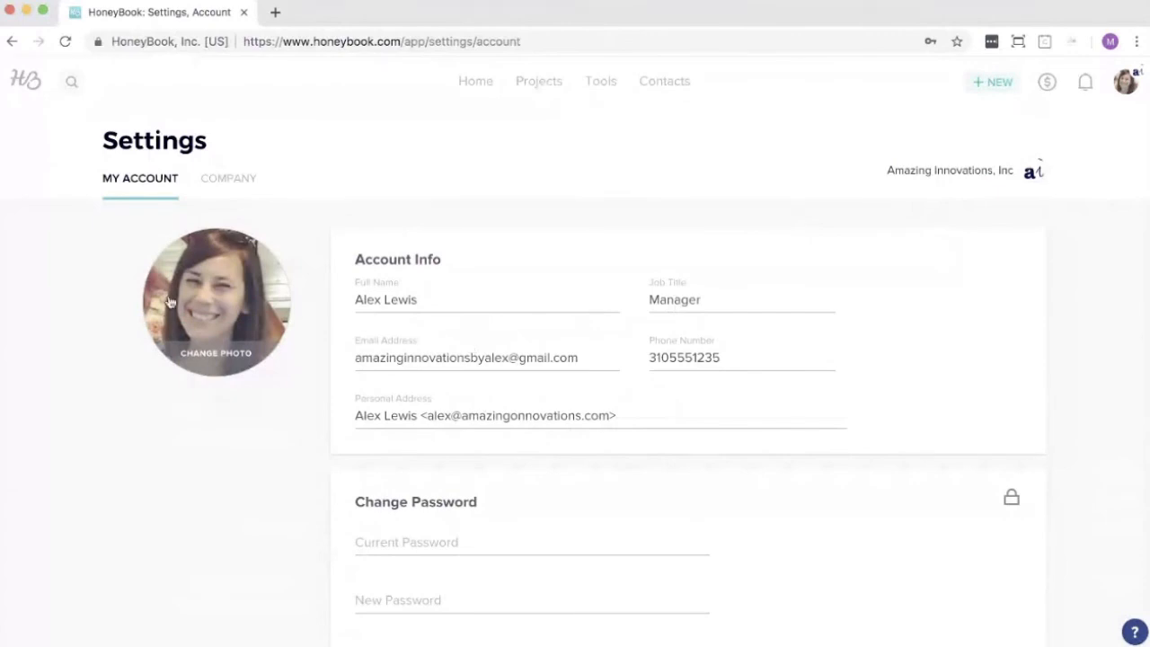
scroll(328, 310, down, 3)
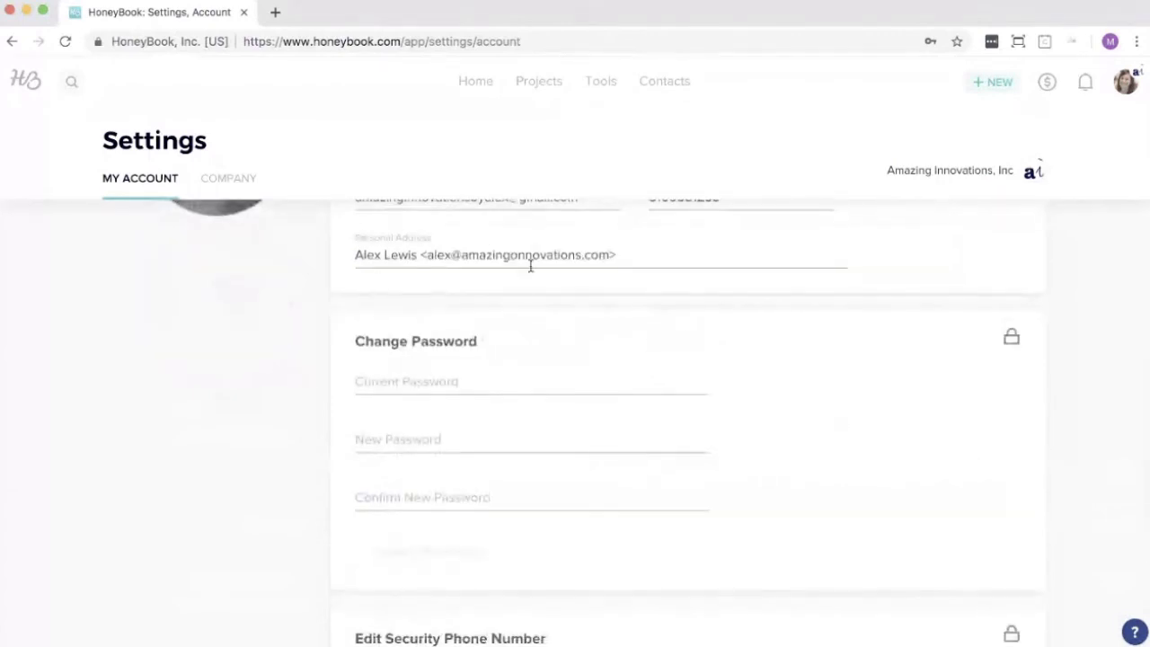
scroll(518, 285, down, 2)
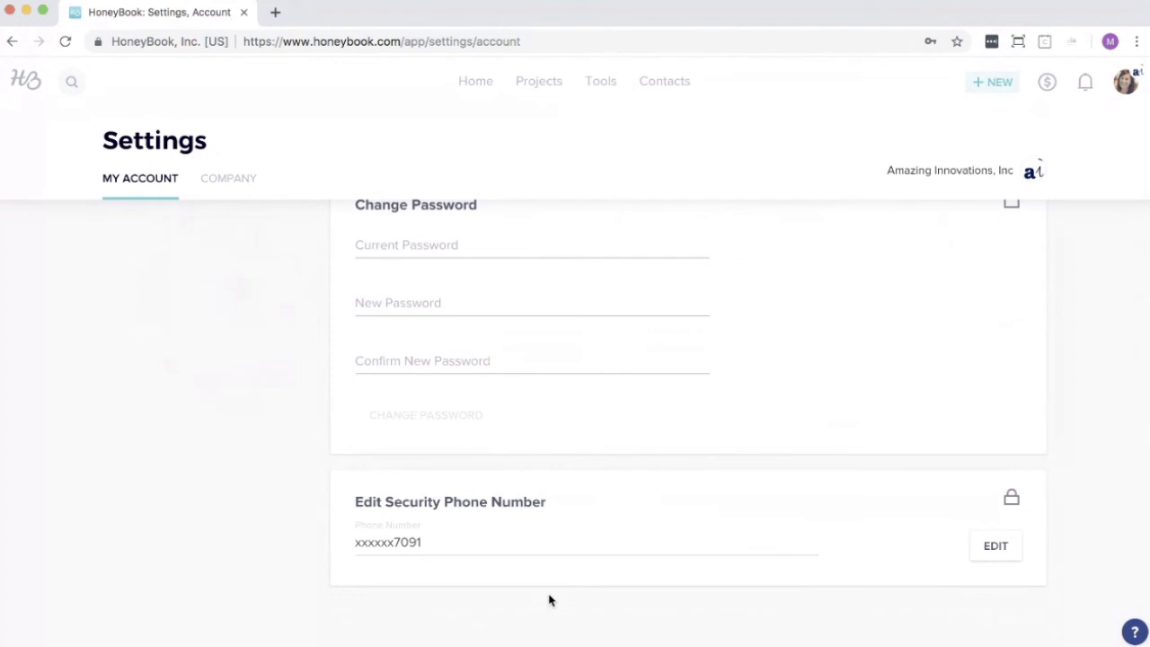
Step: Open the company settings and examine the company brand details, logo and color section
click(228, 185)
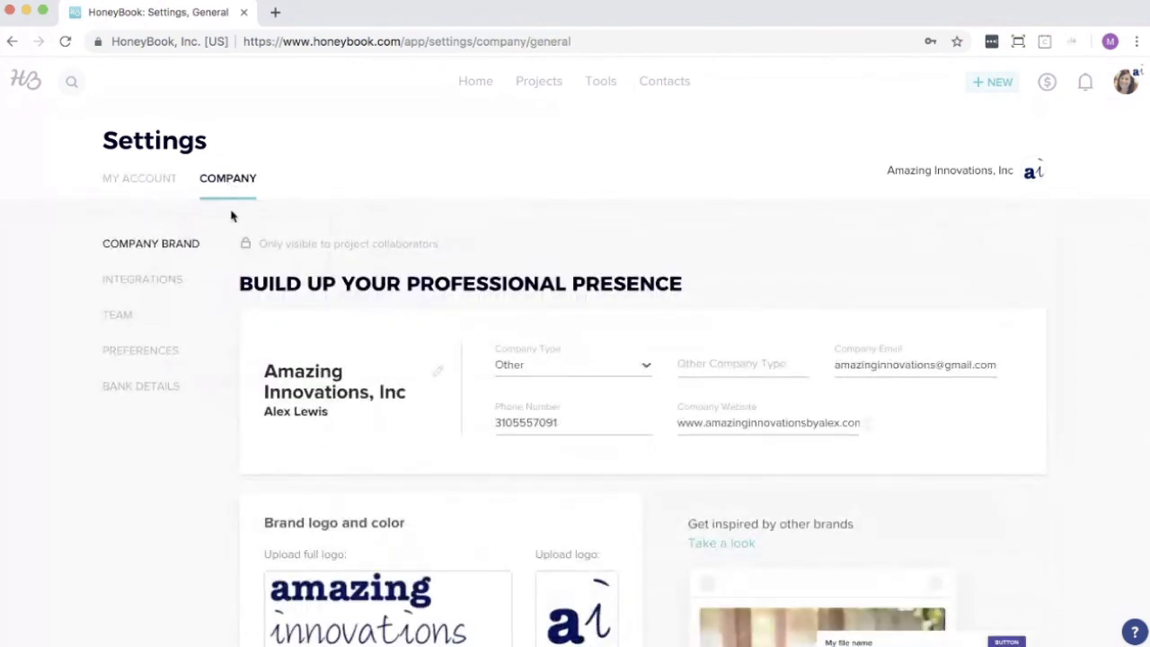
click(1126, 83)
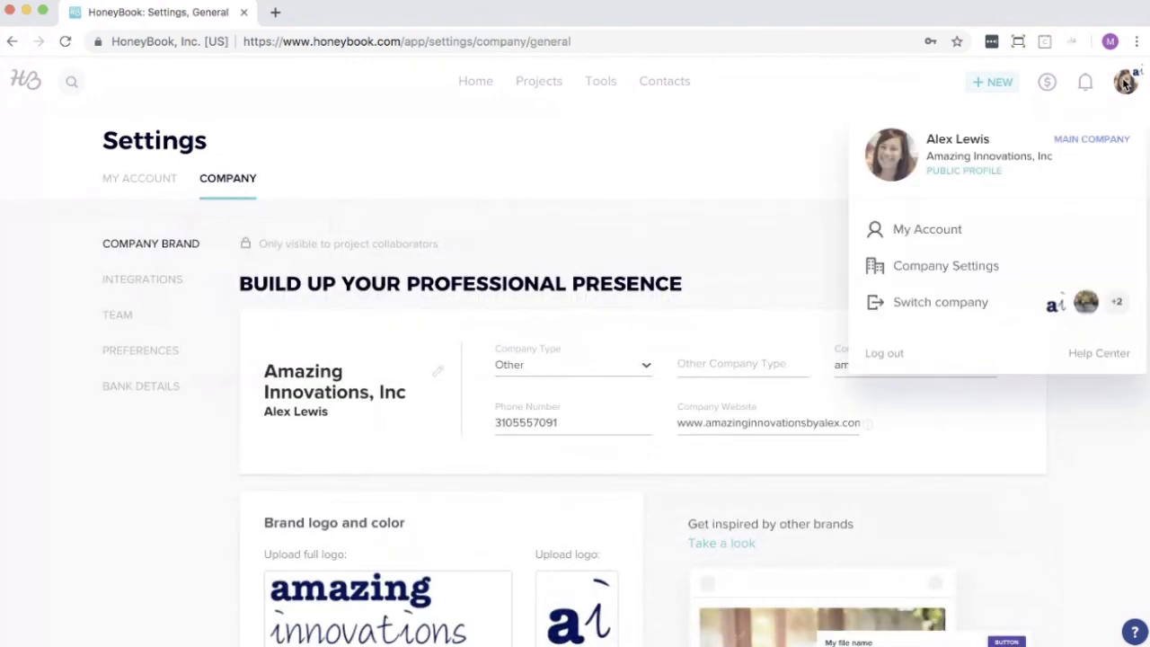
click(919, 270)
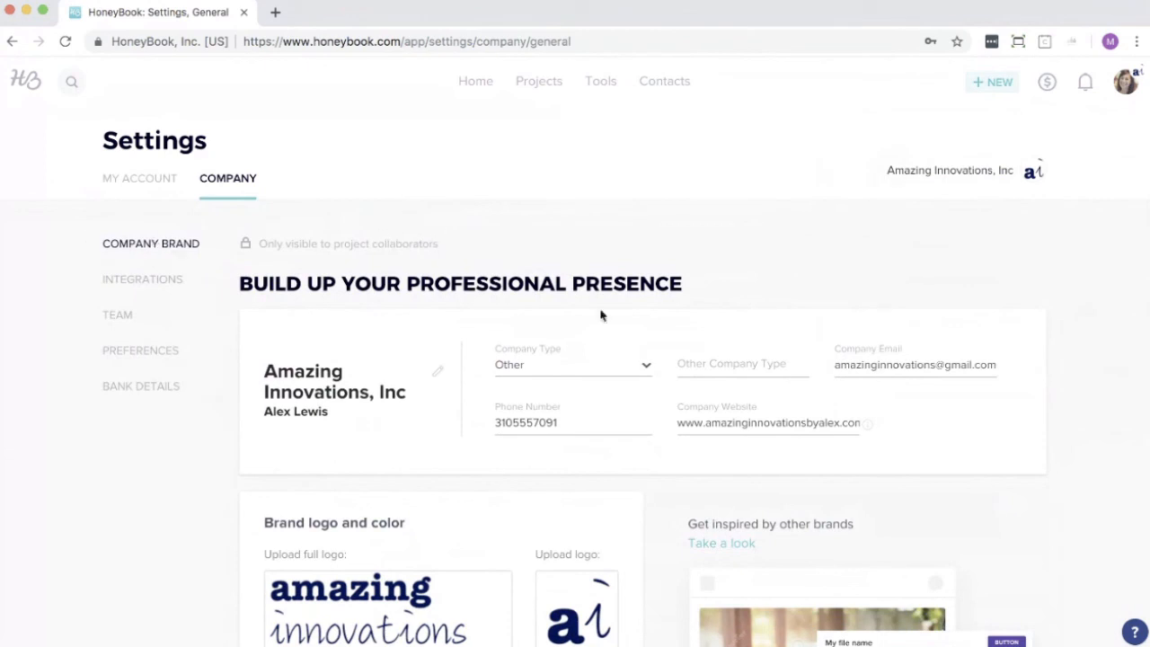
scroll(603, 315, down, 2)
scroll(516, 411, up, 1)
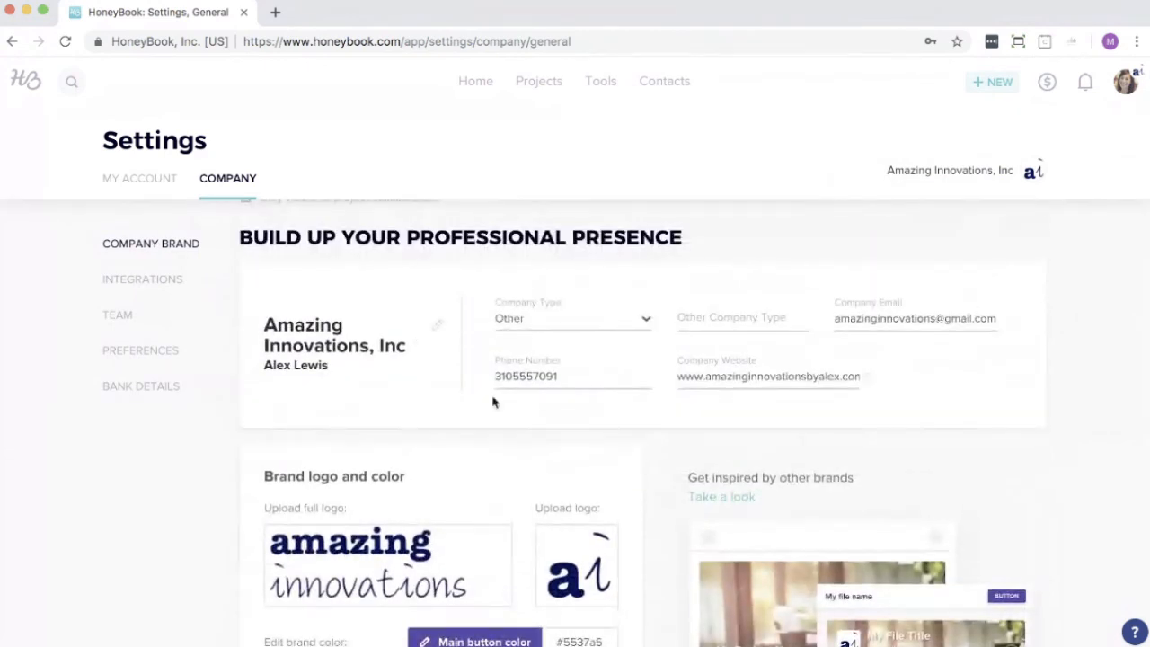
Step: Examine the company name field and the full logo and small logo upload areas in the company brand settings
click(365, 327)
scroll(169, 524, down, 2)
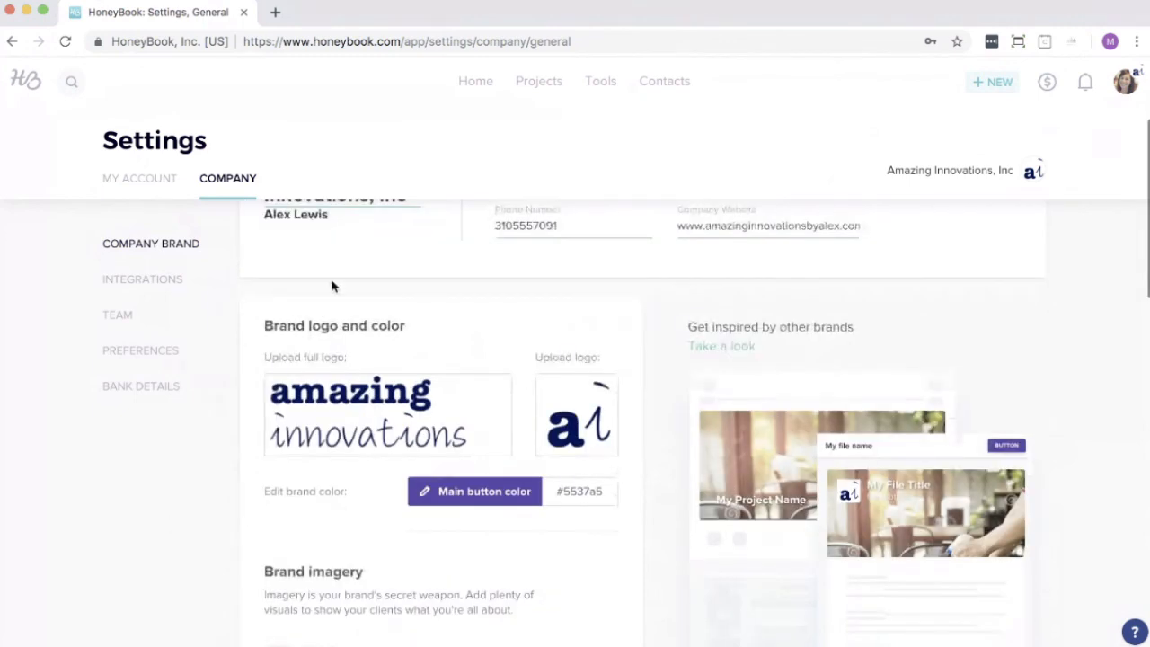
scroll(557, 565, down, 1)
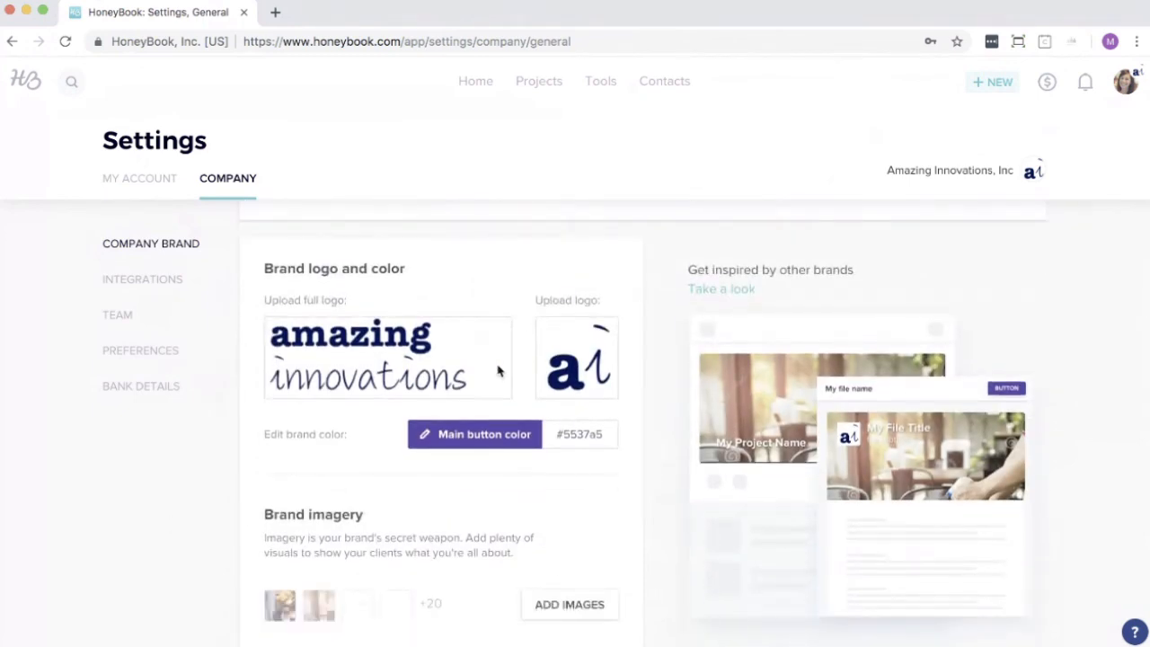
mouse_move(371, 385)
mouse_move(542, 370)
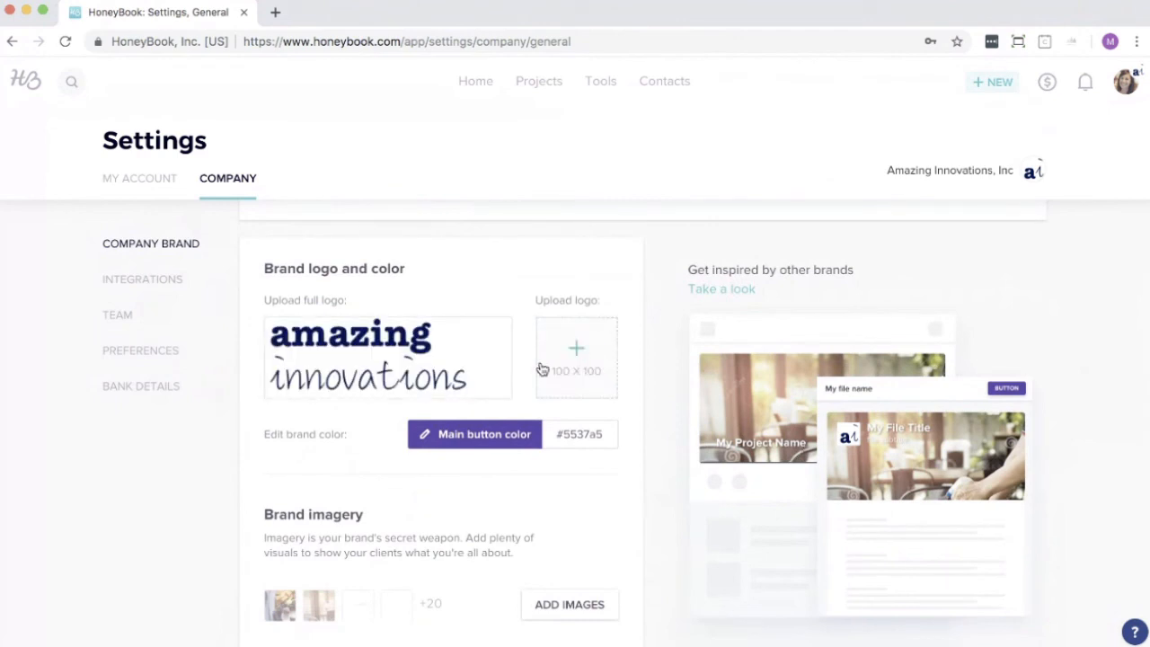
Step: Try #5E4D8D as the main button's brand color and leave the color picker without choosing it
click(459, 447)
drag(475, 300, 476, 270)
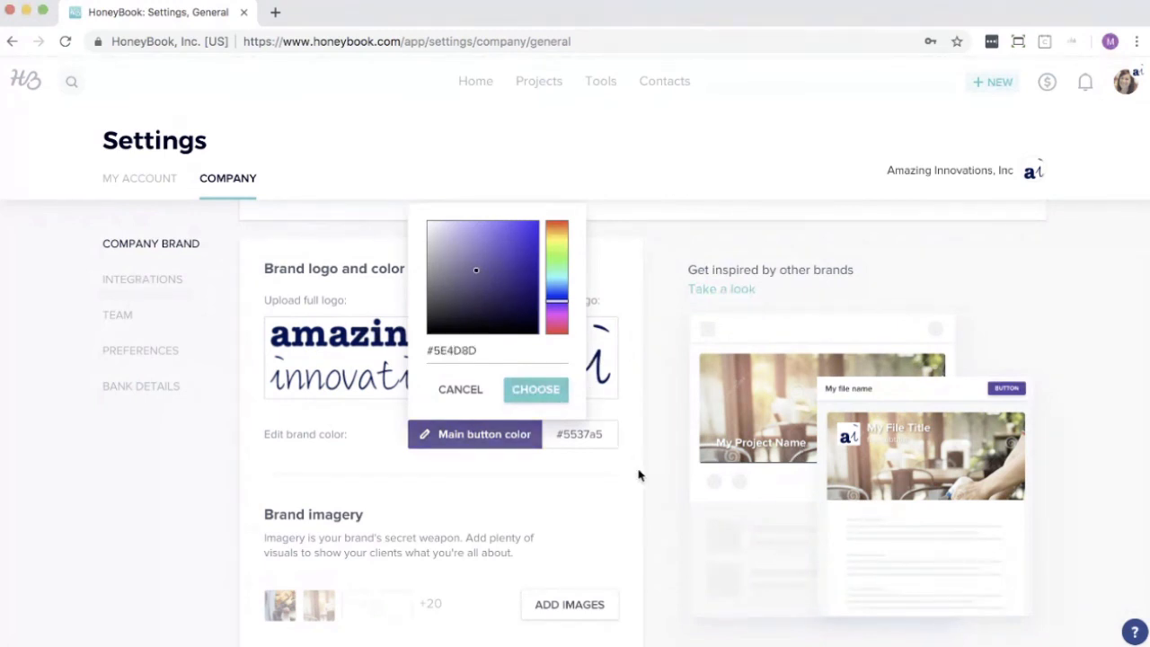
click(678, 491)
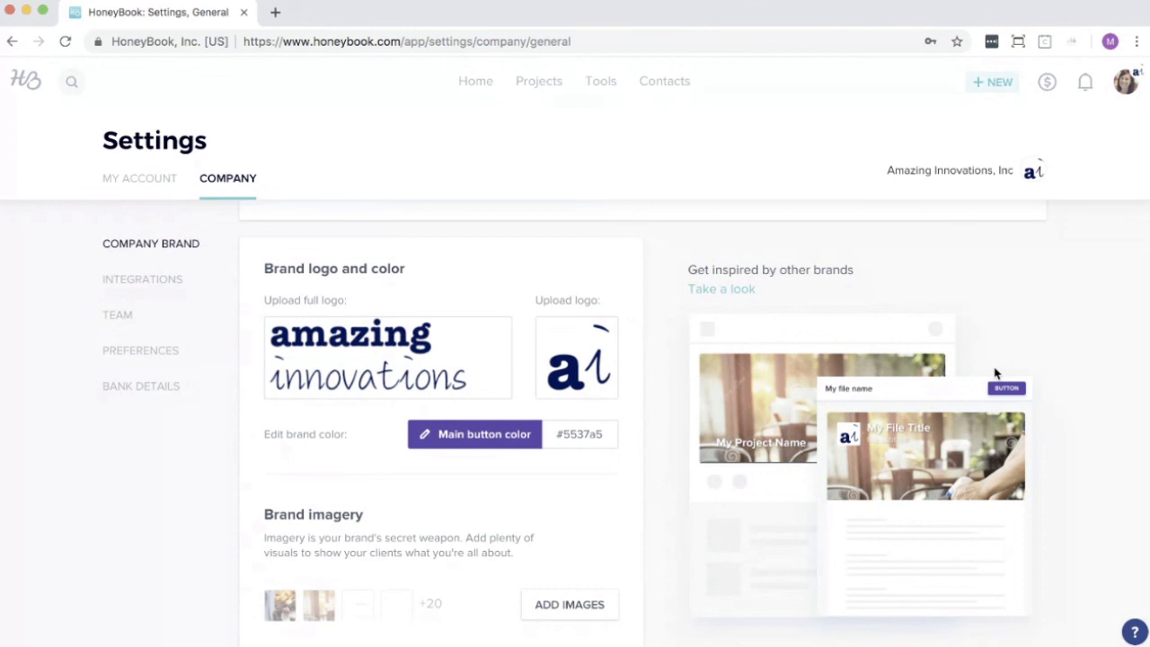
Step: Open the brand imagery library and examine the stored images and files
scroll(586, 452, down, 3)
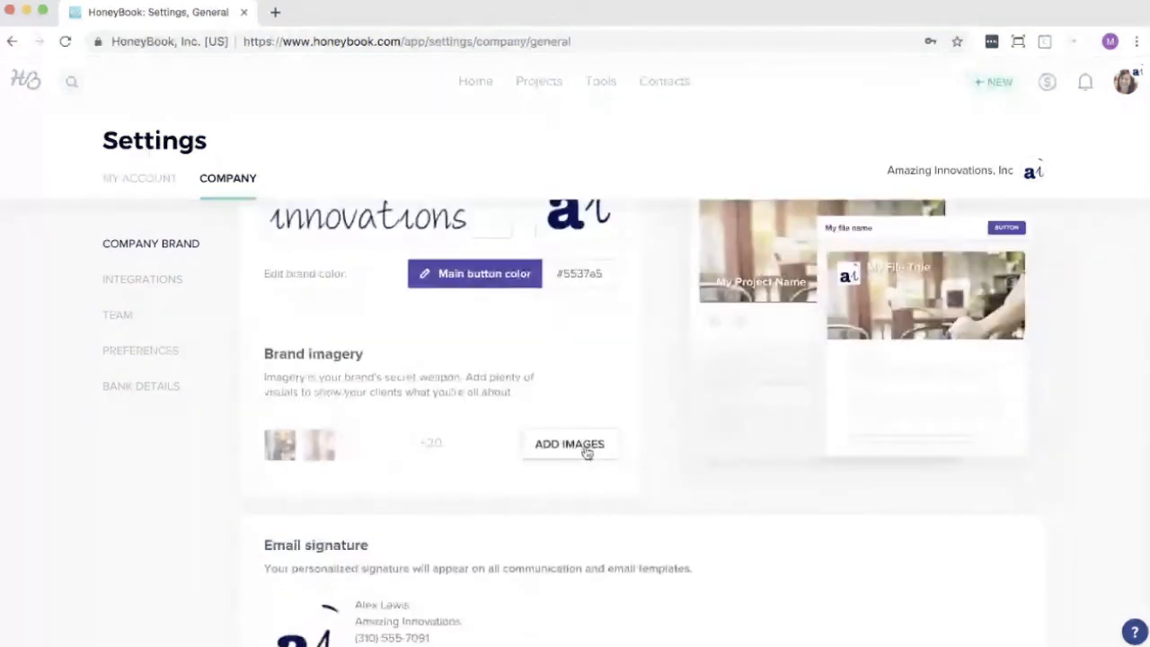
click(586, 450)
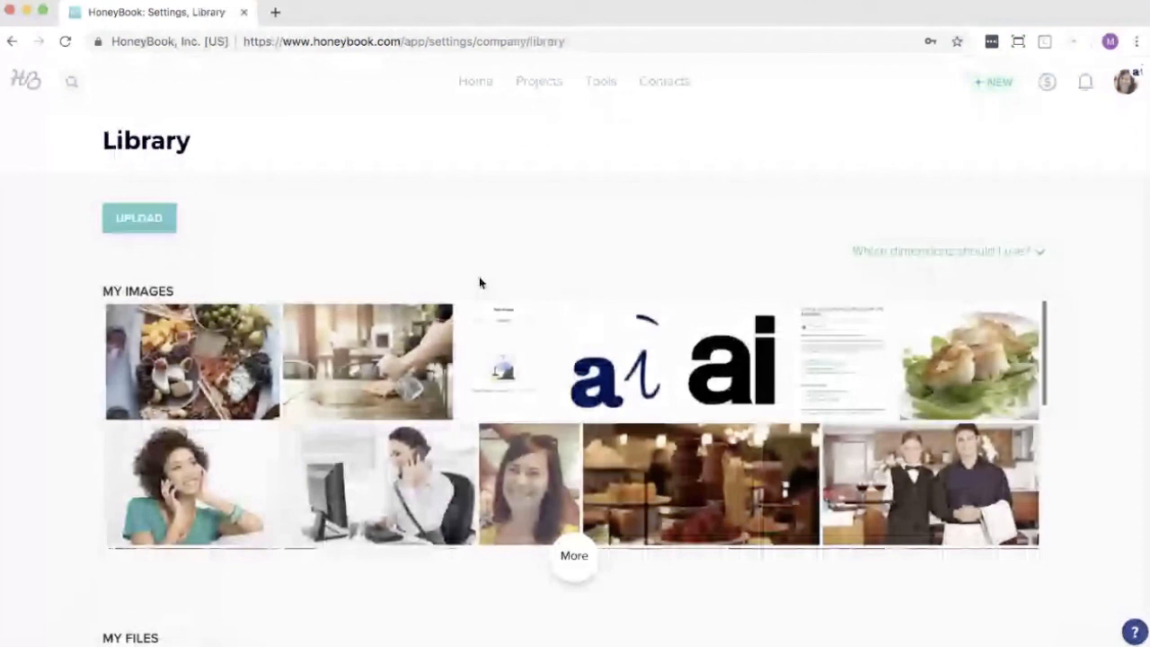
scroll(419, 396, down, 3)
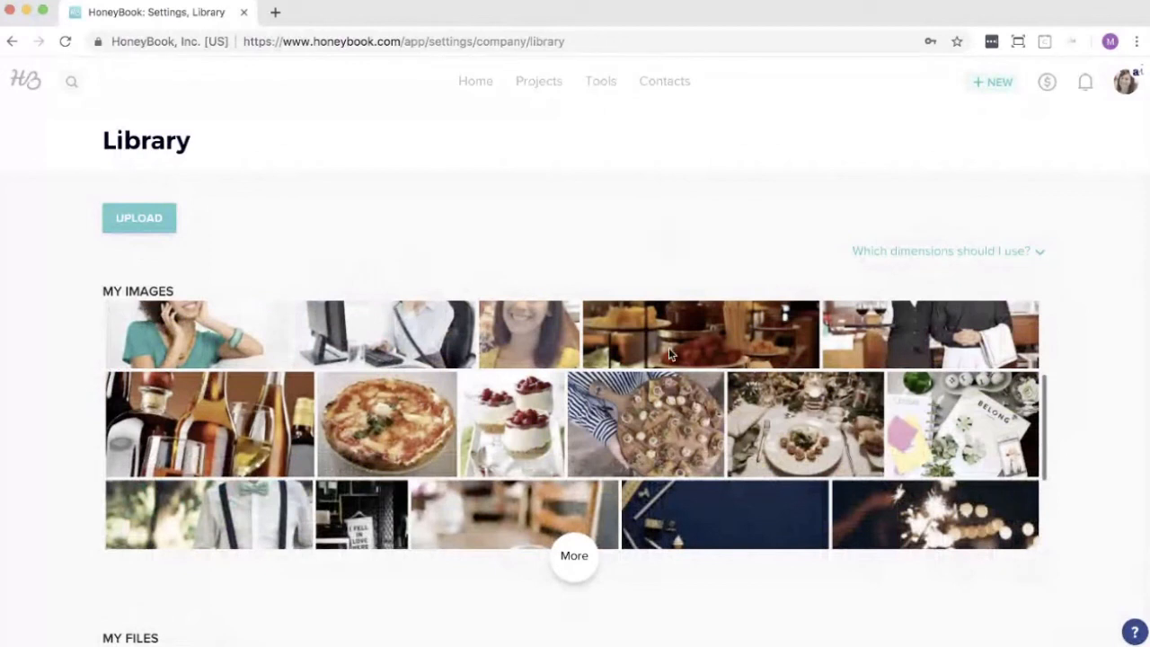
mouse_move(675, 437)
scroll(675, 437, down, 5)
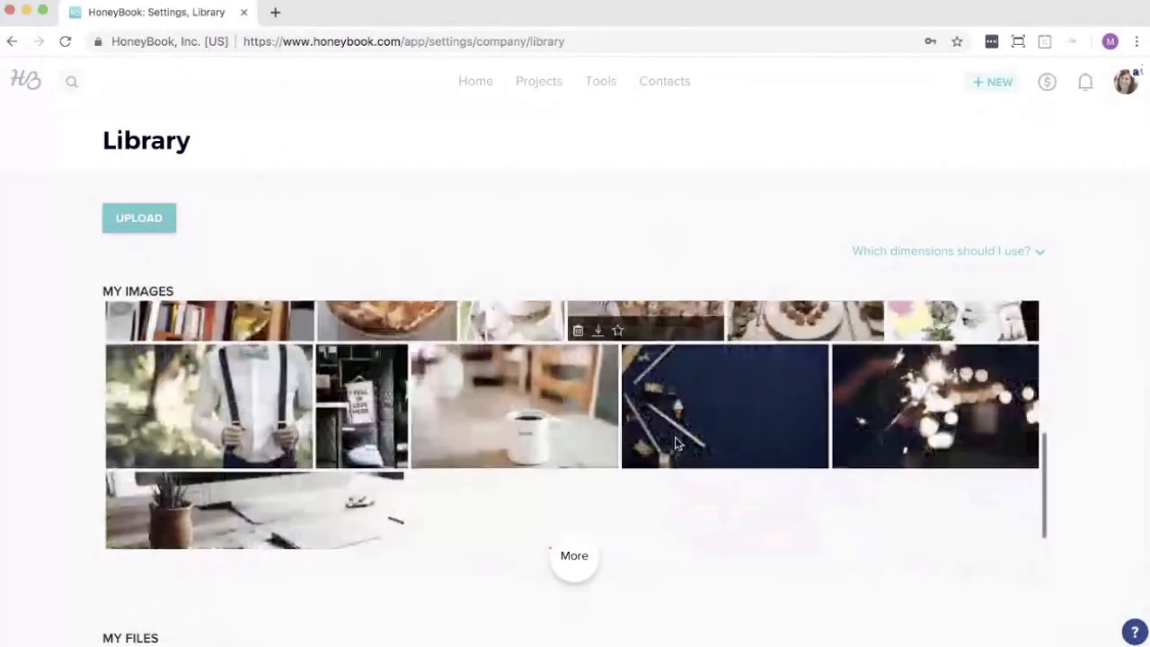
scroll(335, 575, down, 3)
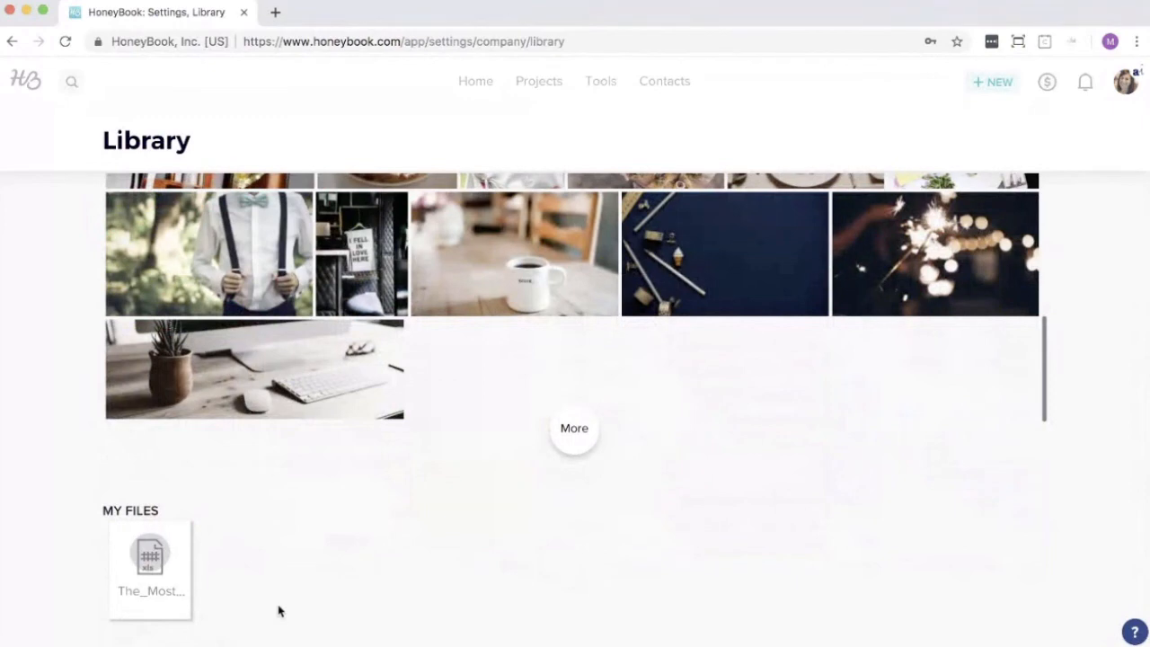
scroll(279, 612, up, 3)
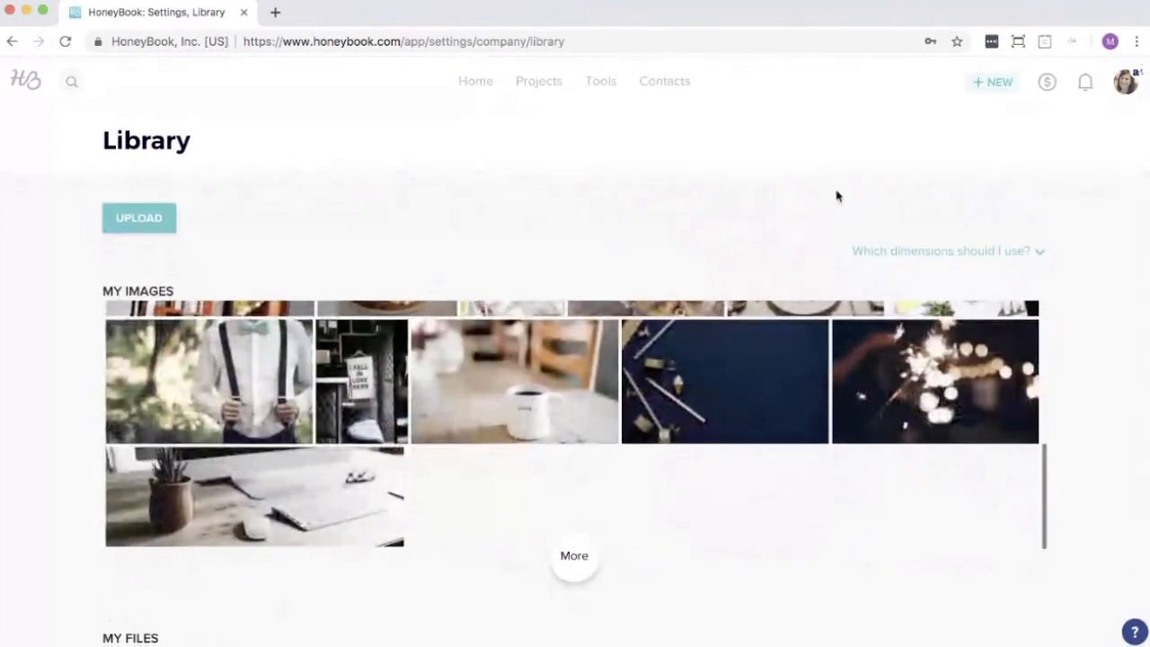
Step: Return to the company settings and examine the More info section, including the available timezone options
click(1124, 85)
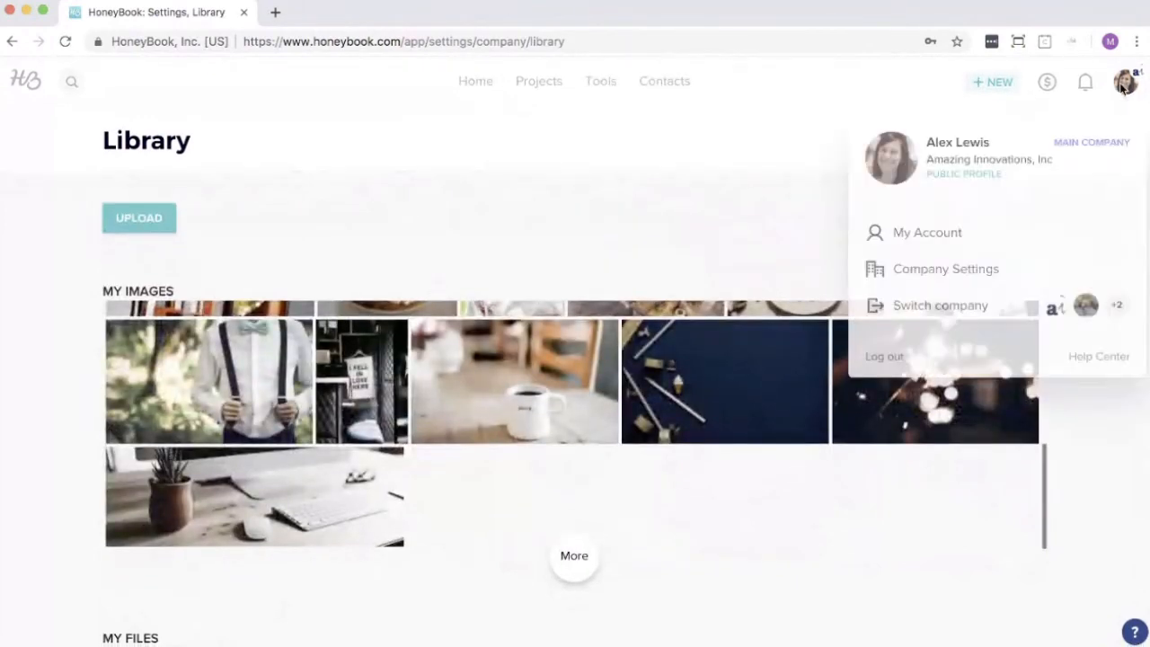
click(968, 269)
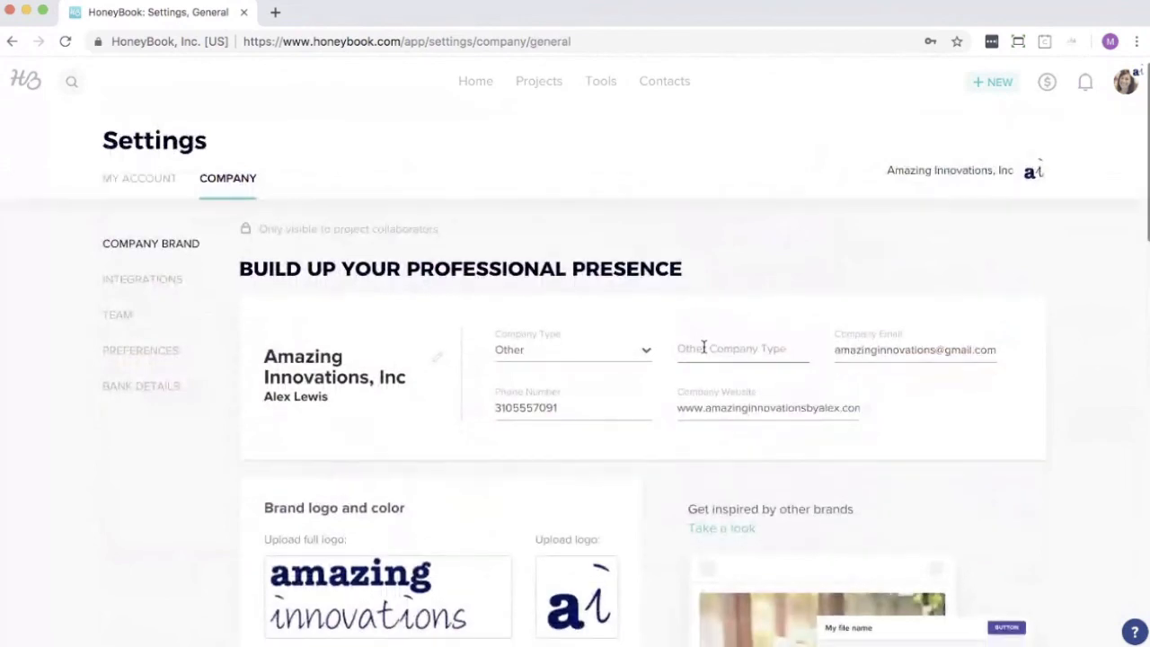
scroll(576, 332, down, 10)
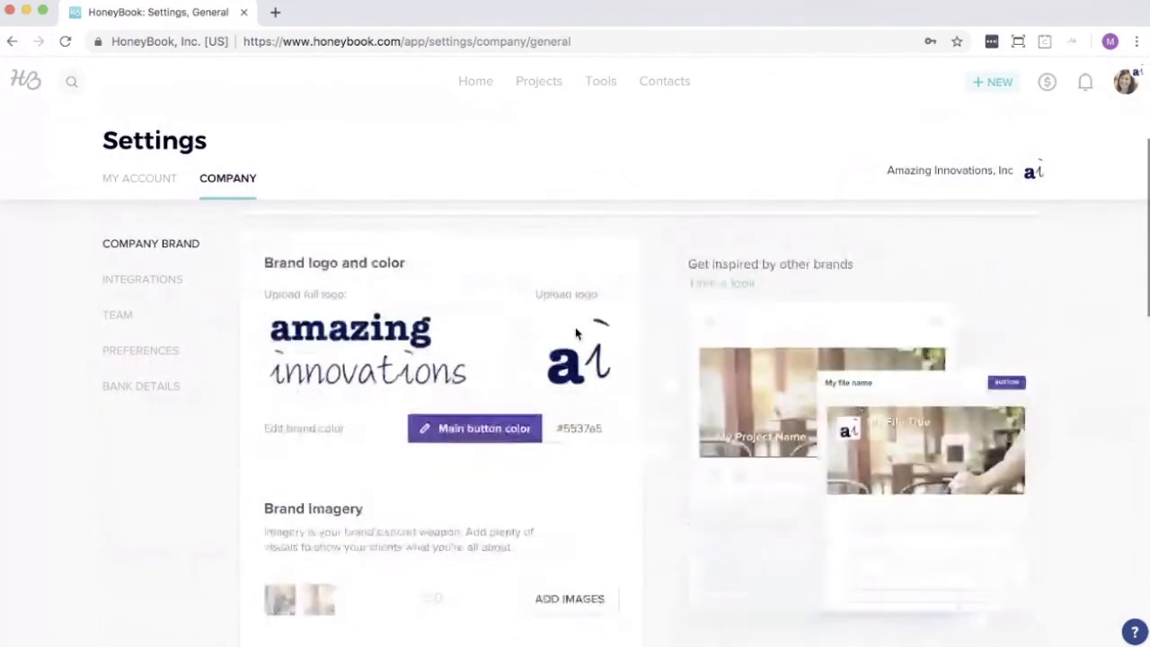
scroll(629, 360, down, 3)
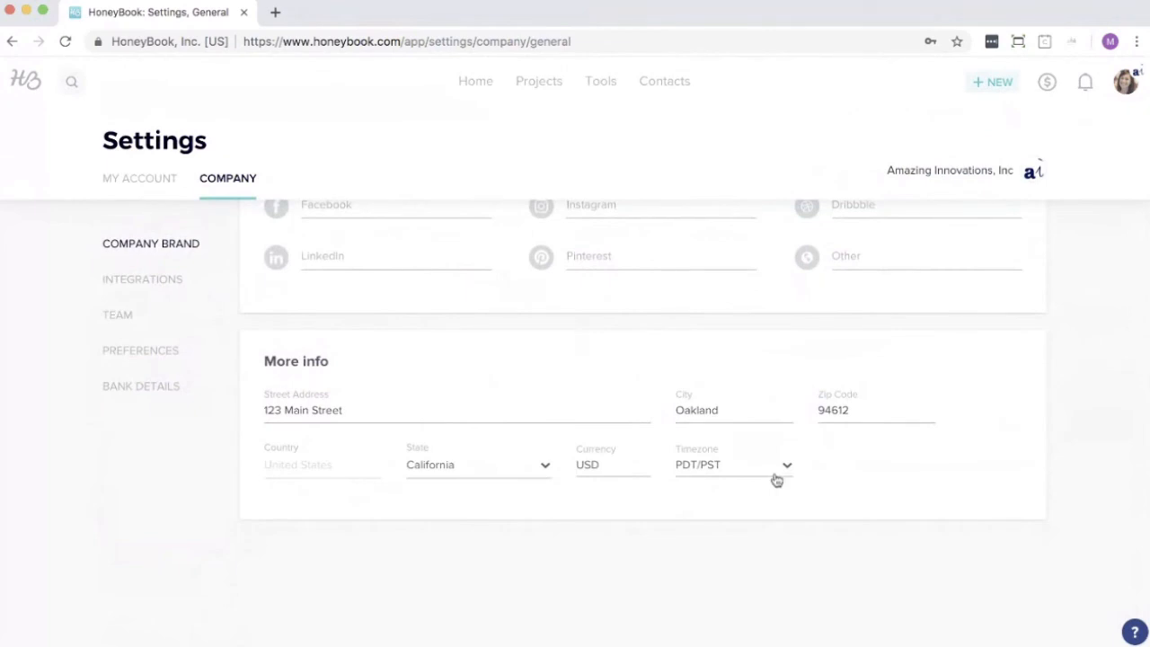
click(759, 474)
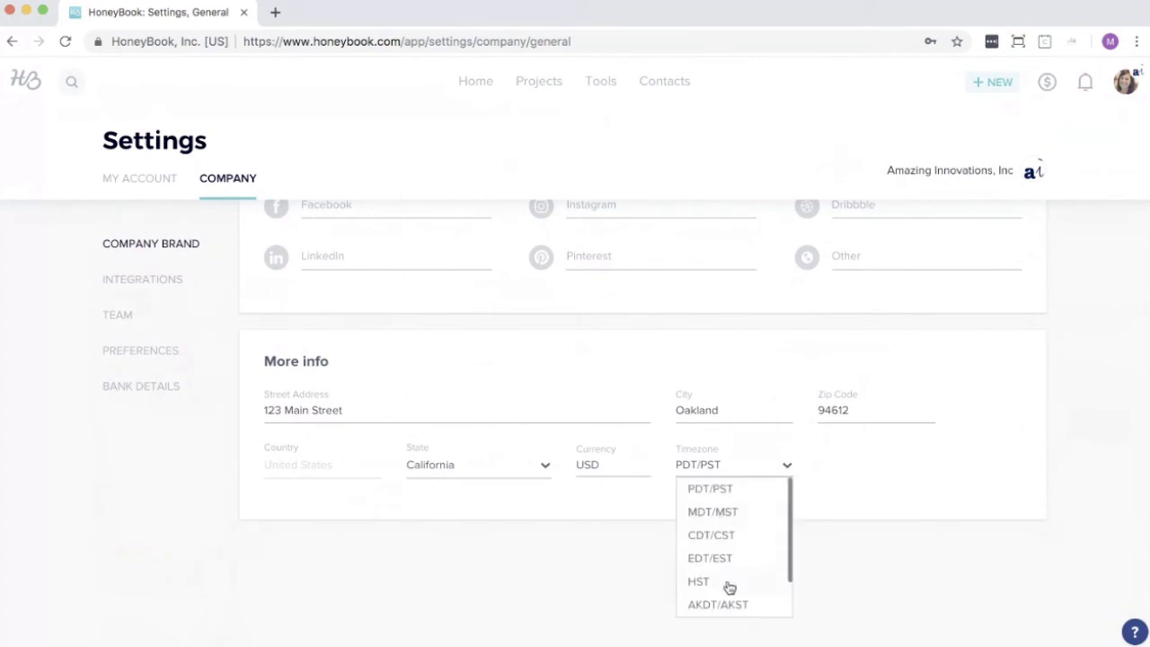
click(854, 577)
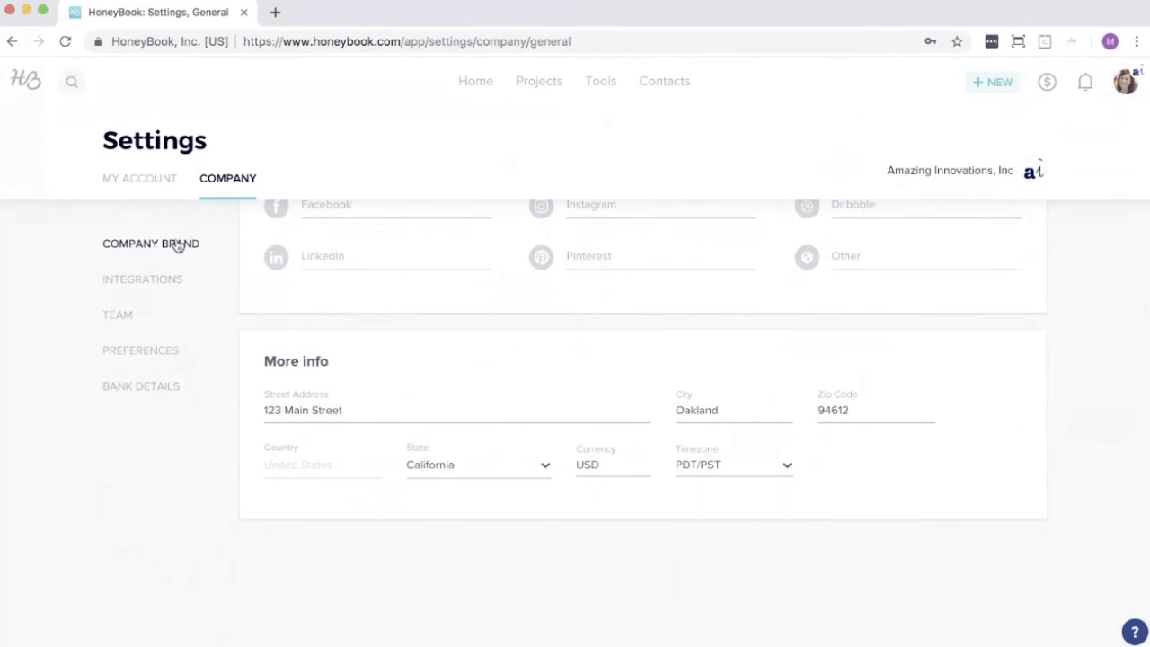
Step: Open the integrations settings and examine the sender addresses offered for email integration
click(135, 281)
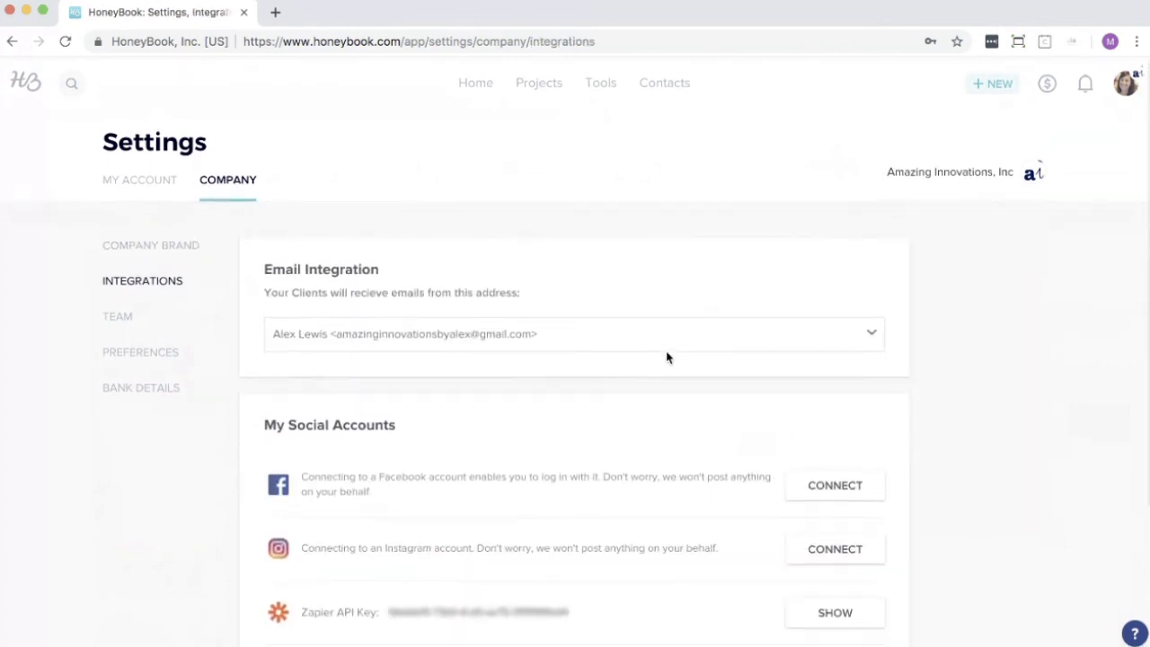
click(602, 342)
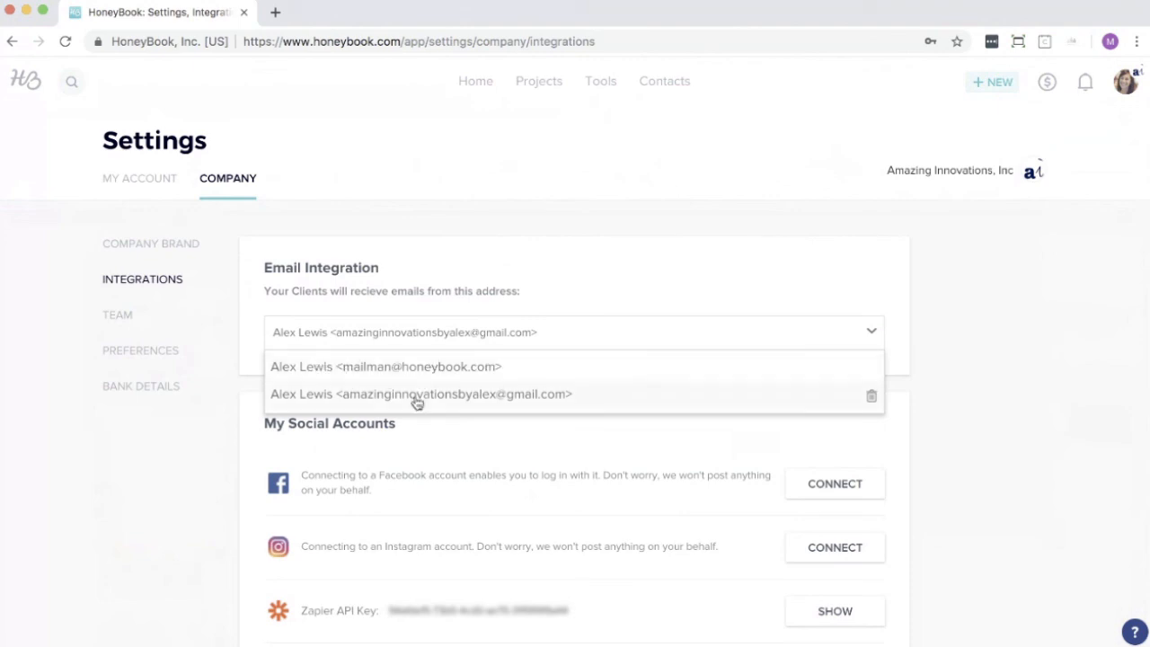
click(182, 493)
Step: Open the company's team settings and bring up the invitation for a new team member
click(126, 322)
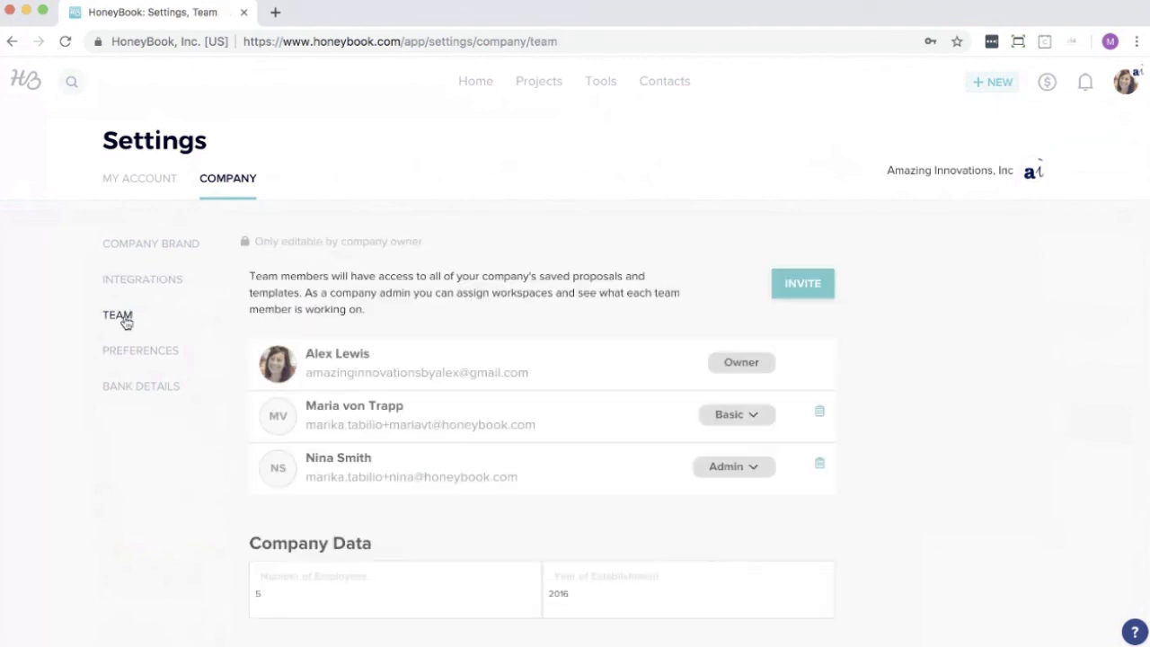
click(814, 285)
click(728, 371)
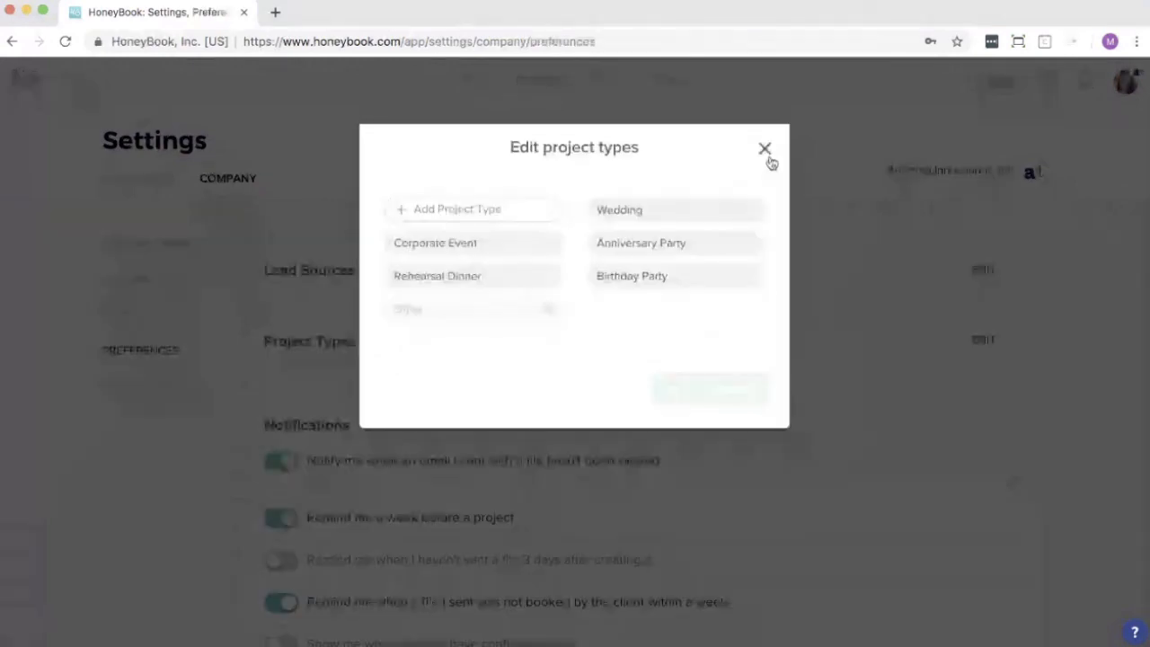
Step: Close the project types editor and examine the Notifications and Actions sections of the company preferences
click(765, 149)
scroll(763, 578, down, 2)
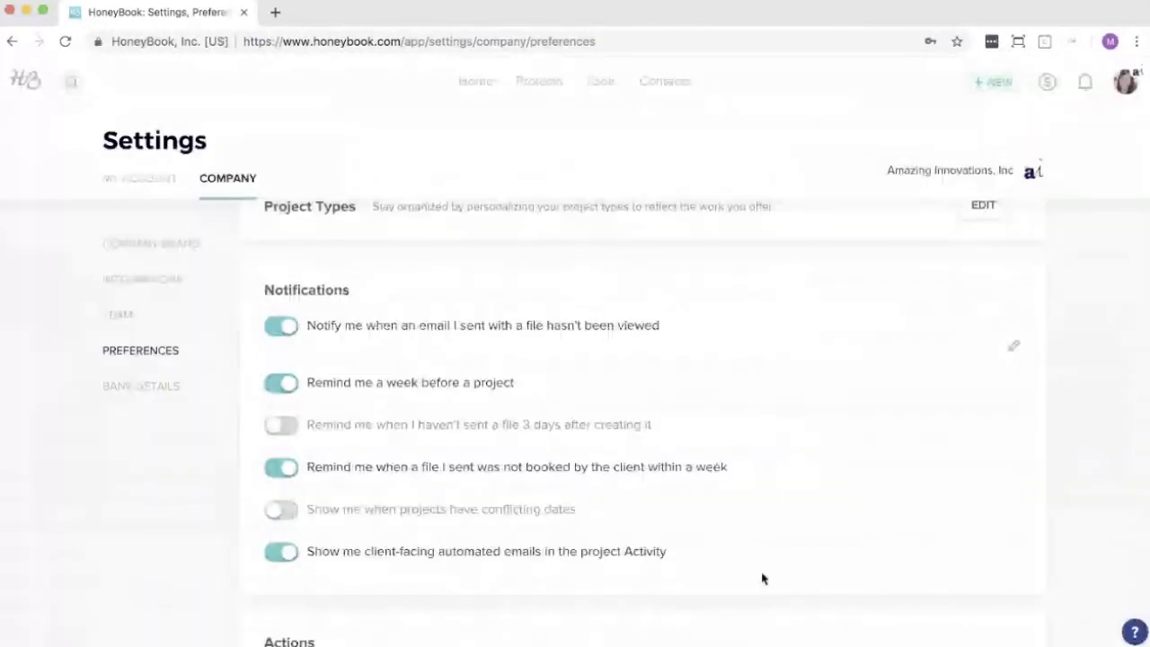
scroll(868, 528, down, 3)
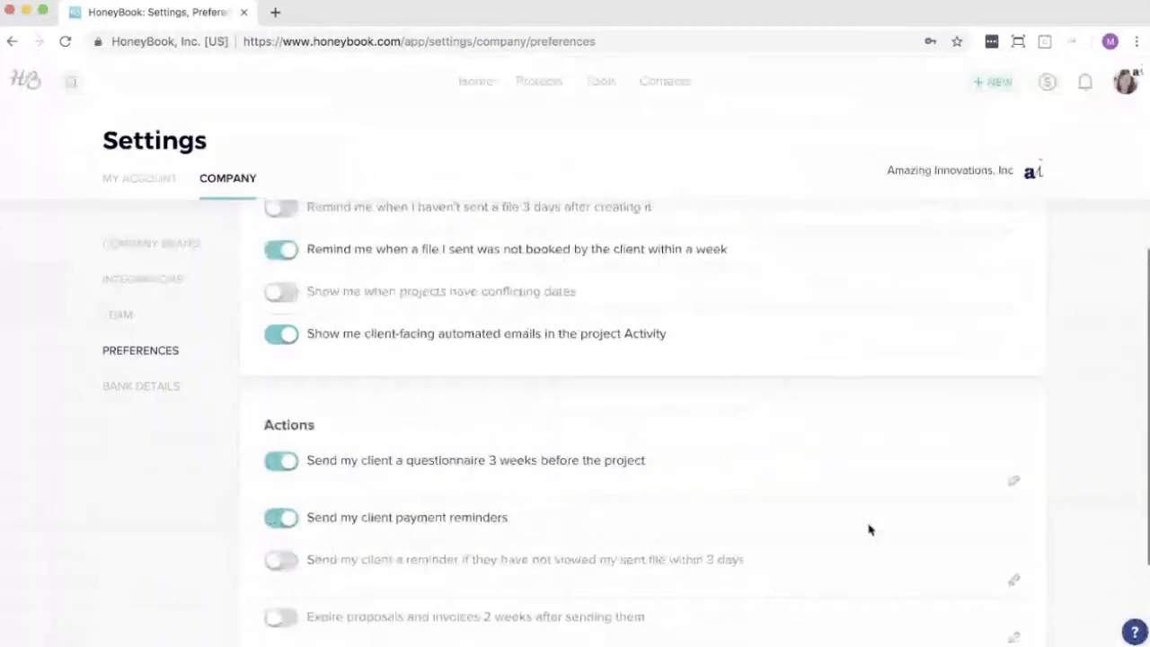
scroll(868, 528, down, 3)
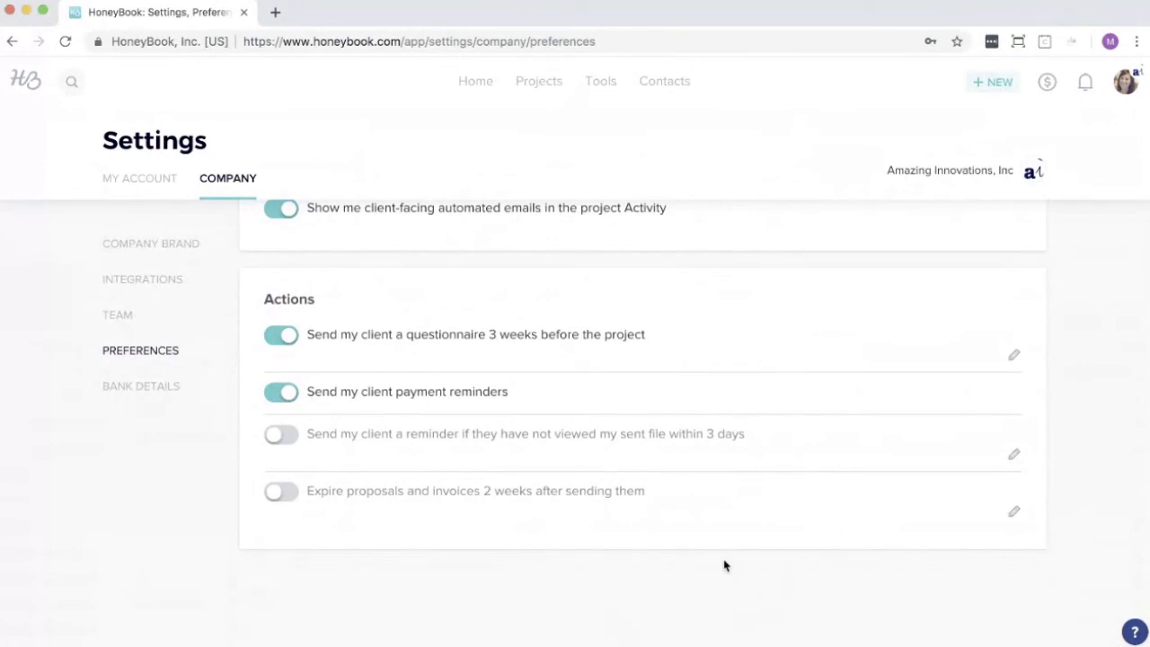
Step: Turn off the questionnaire sent 3 weeks before the project, and switch client payment reminders off and on again
click(277, 338)
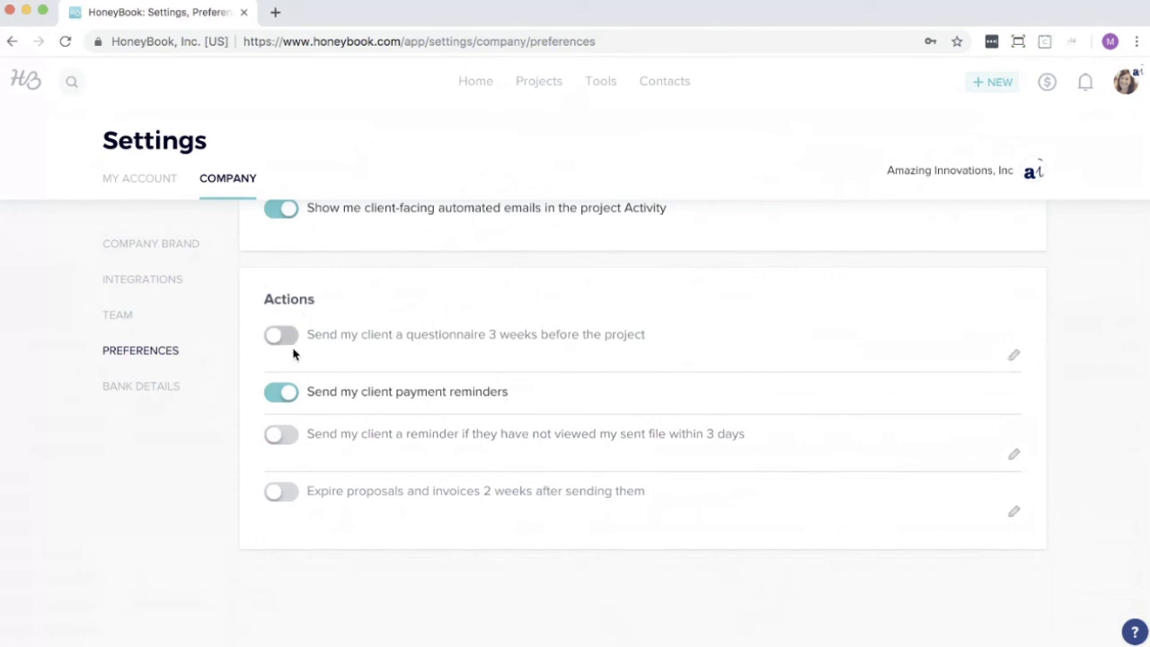
click(270, 394)
click(270, 393)
Step: Open the bank details, look over the form for adding a bank account, and cancel it
click(149, 388)
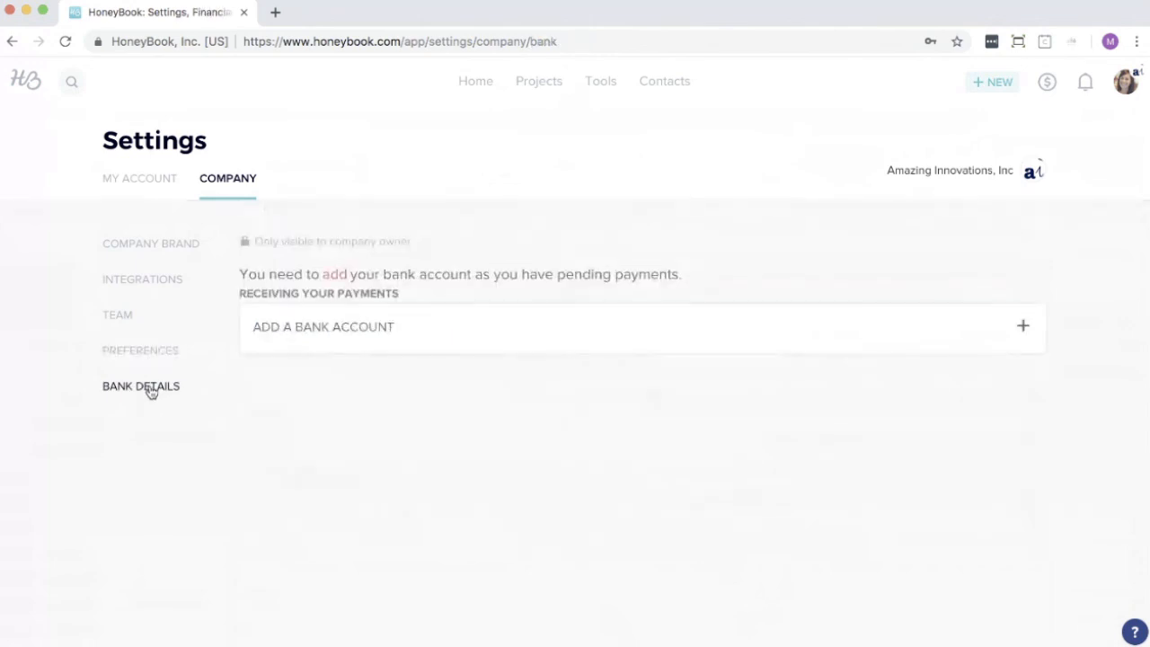
click(631, 334)
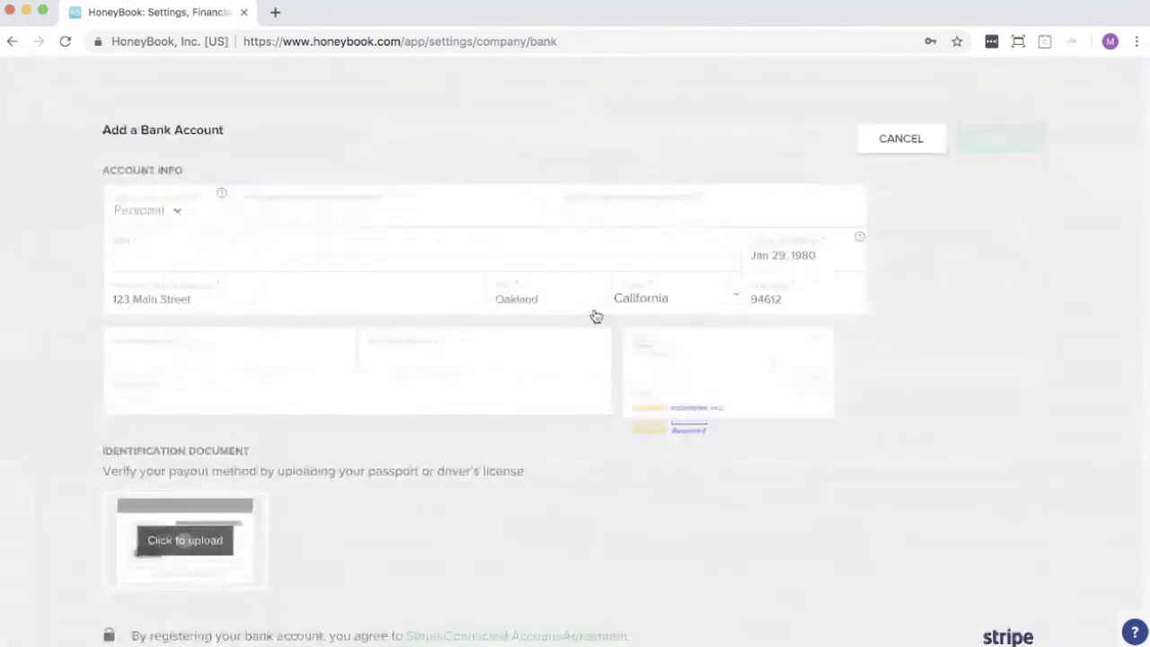
click(899, 141)
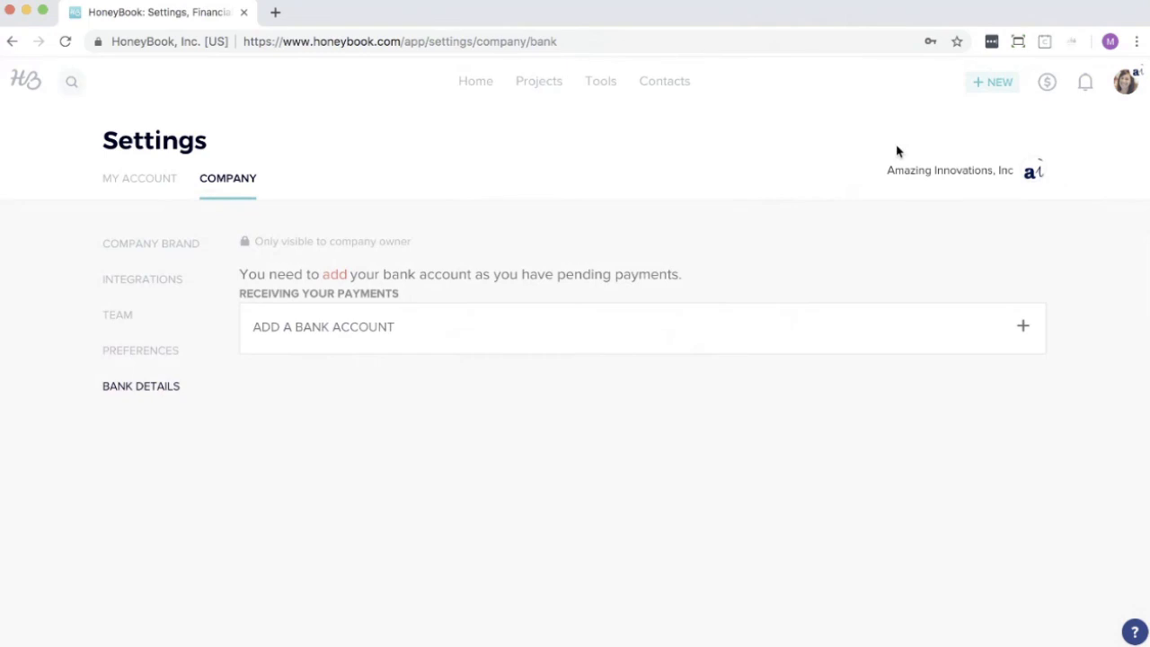
Step: Return to the home dashboard, open the Help Center from the help options, and examine its article collections
click(490, 85)
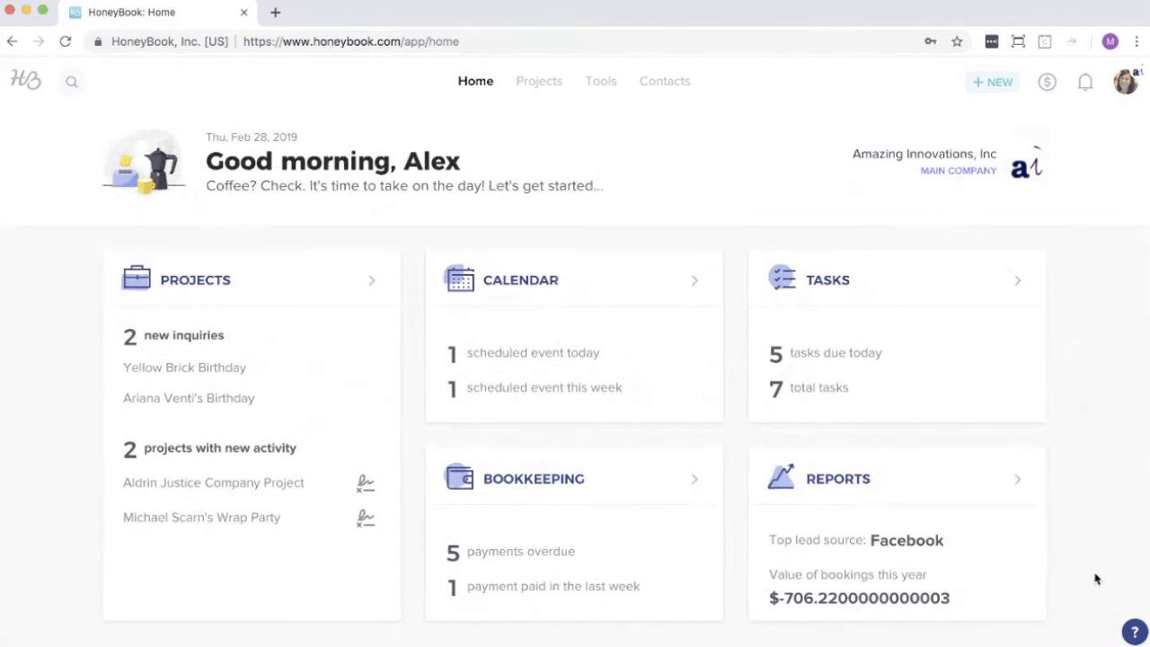
click(1137, 632)
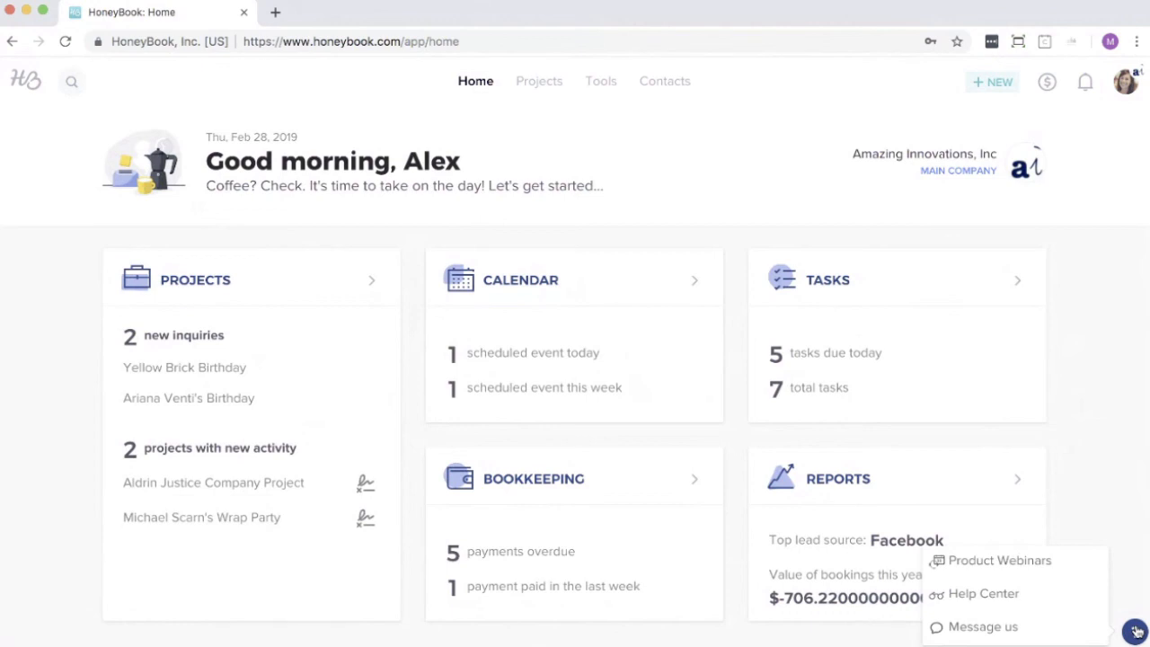
click(953, 595)
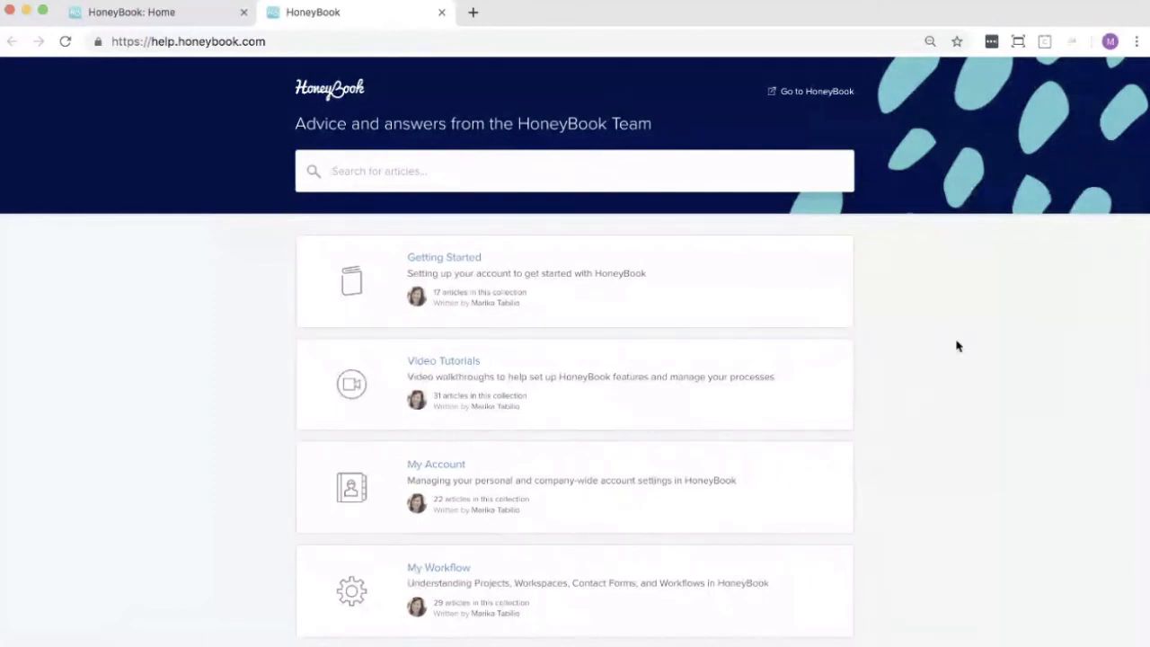
scroll(888, 312, down, 2)
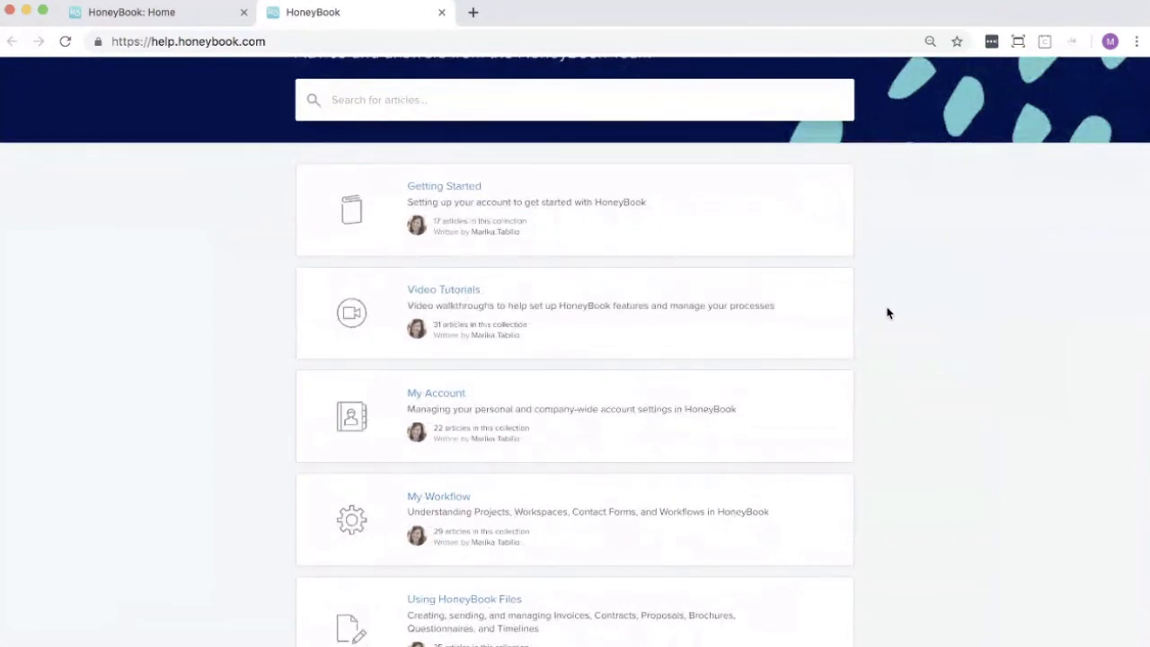
Step: Go back to the dashboard's browser tab and view the Message Us support chat from the help options
click(160, 11)
mouse_move(1133, 632)
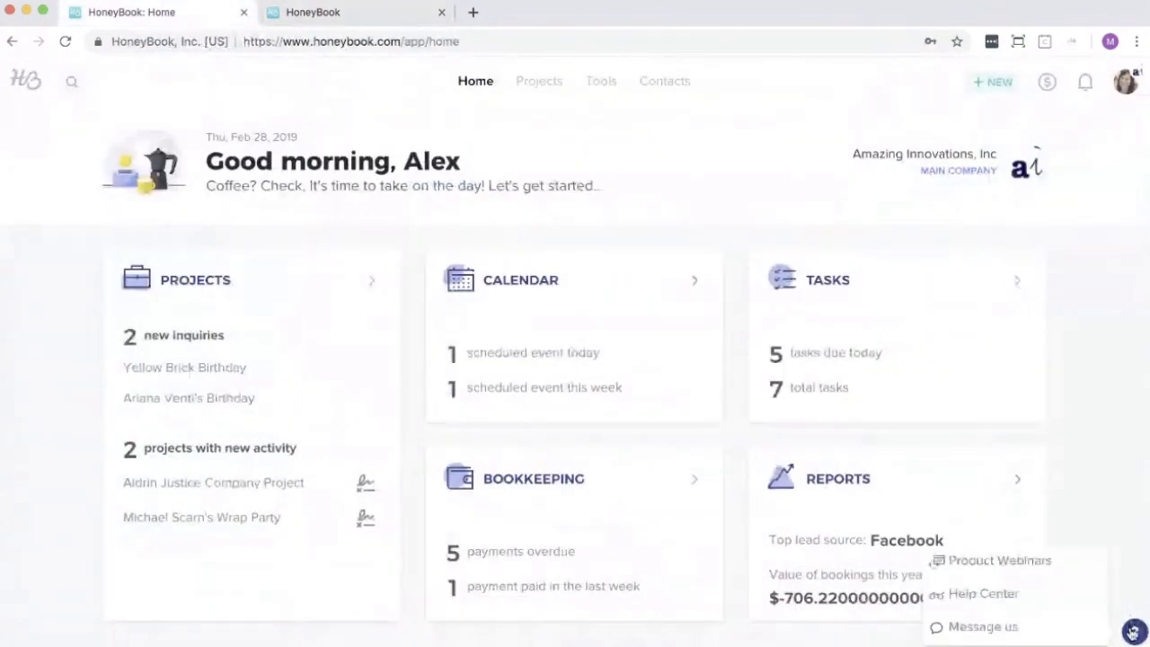
click(980, 629)
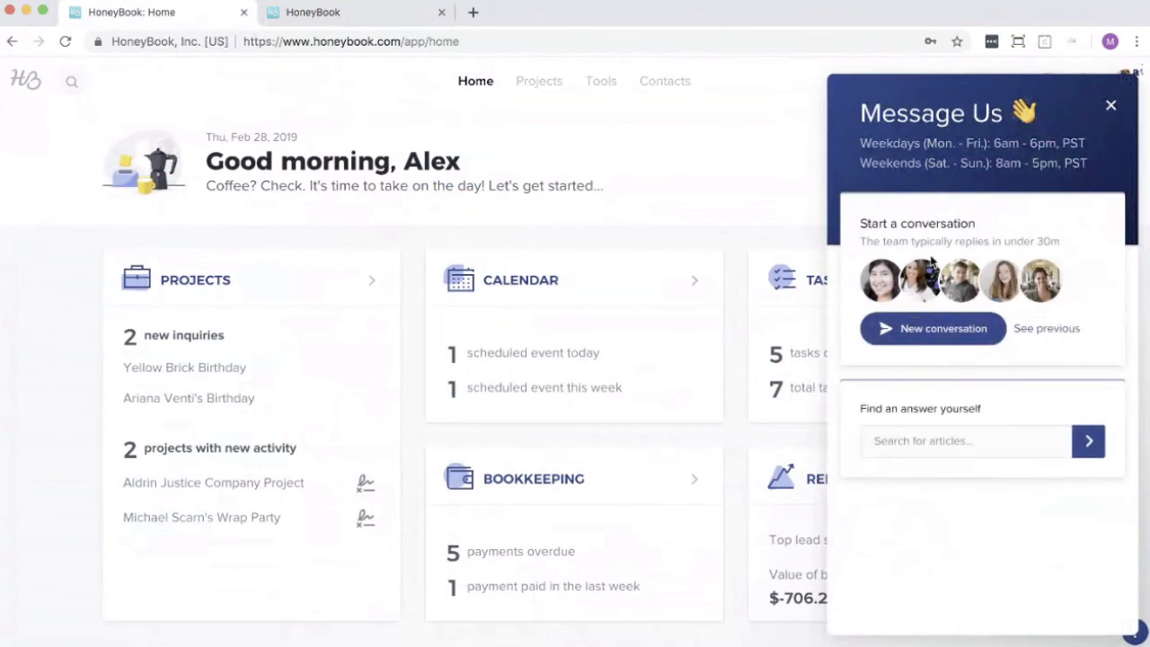
click(951, 349)
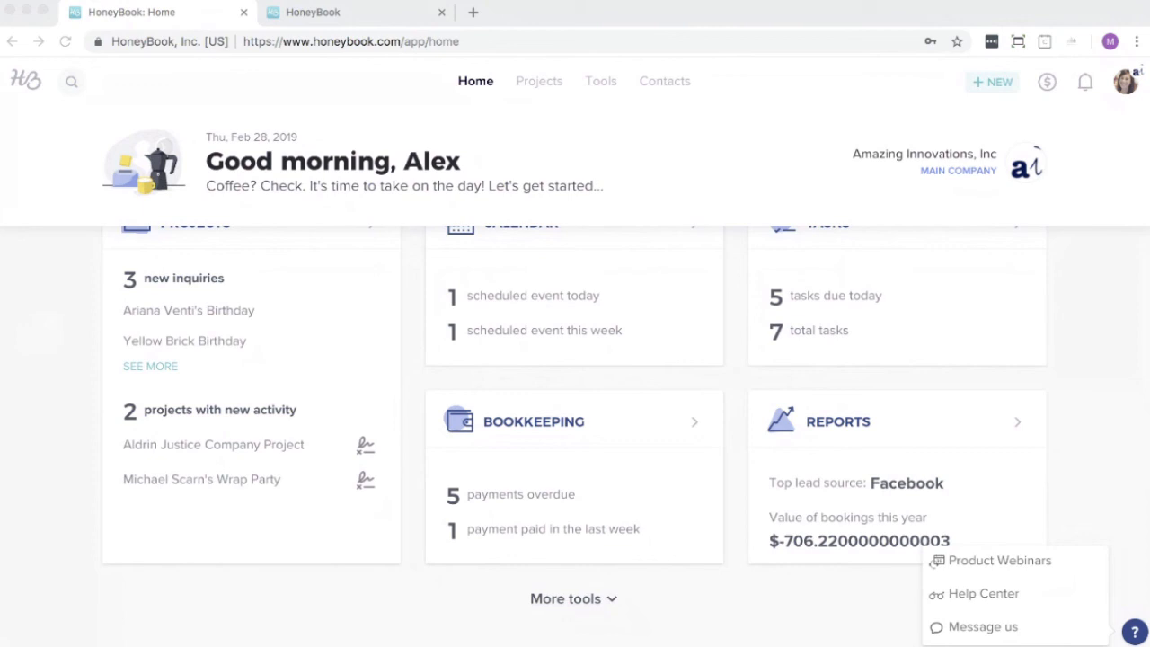
click(727, 458)
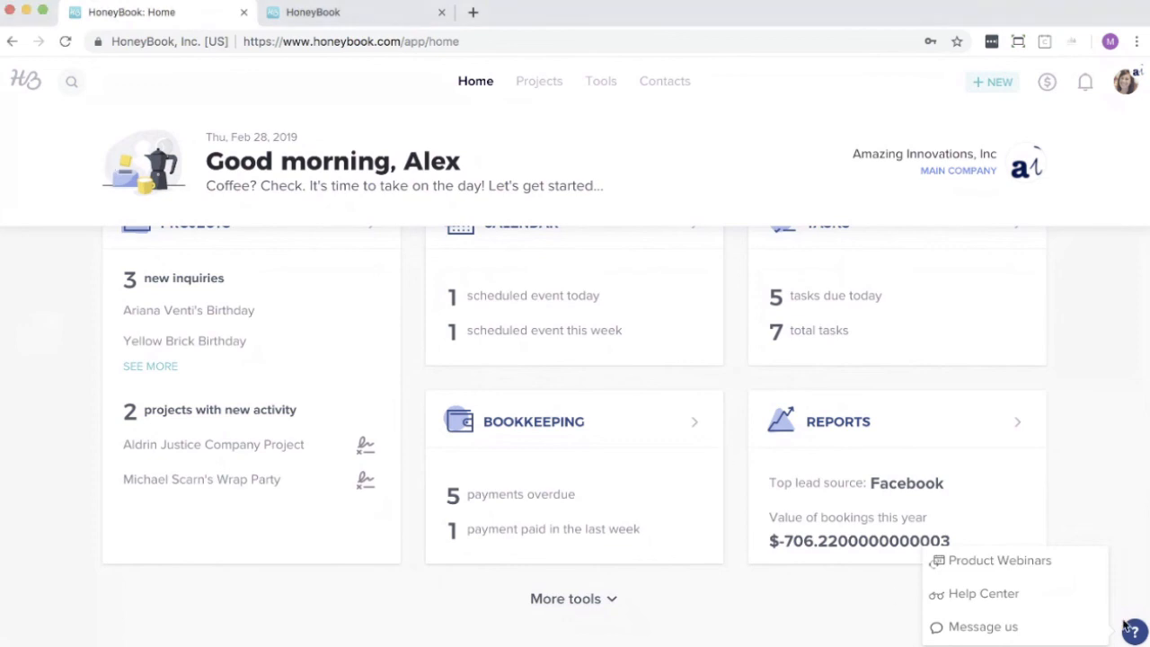